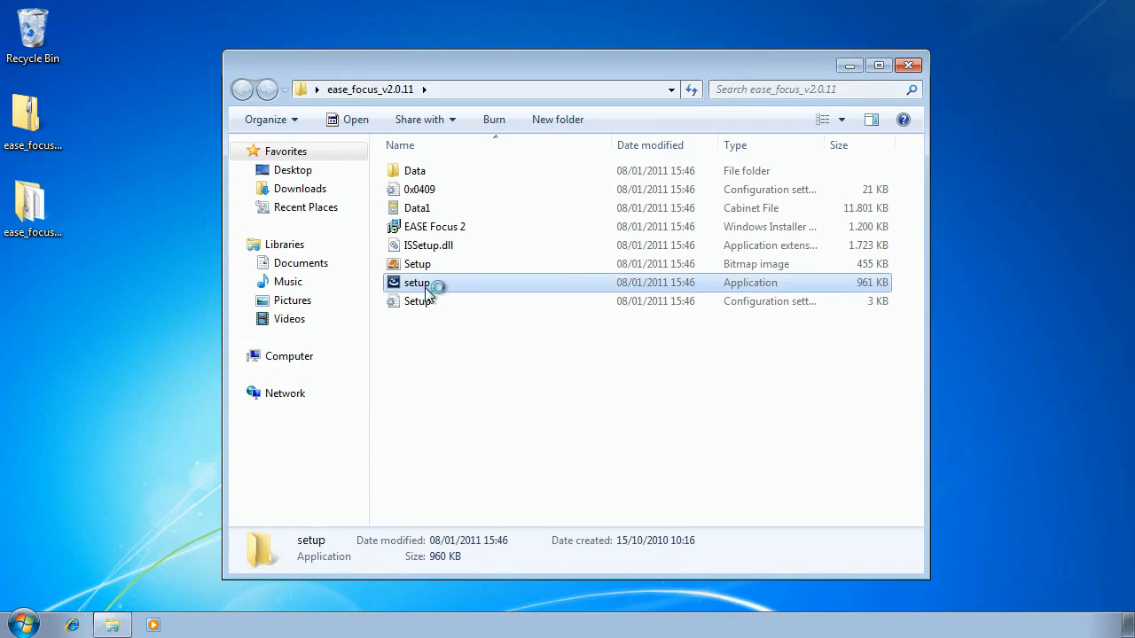
Step: Run the EASE Focus 2 setup, launch the installed program and accept the newsletter sign-up offer
{"action": "left_click", "coordinate": [617, 333]}
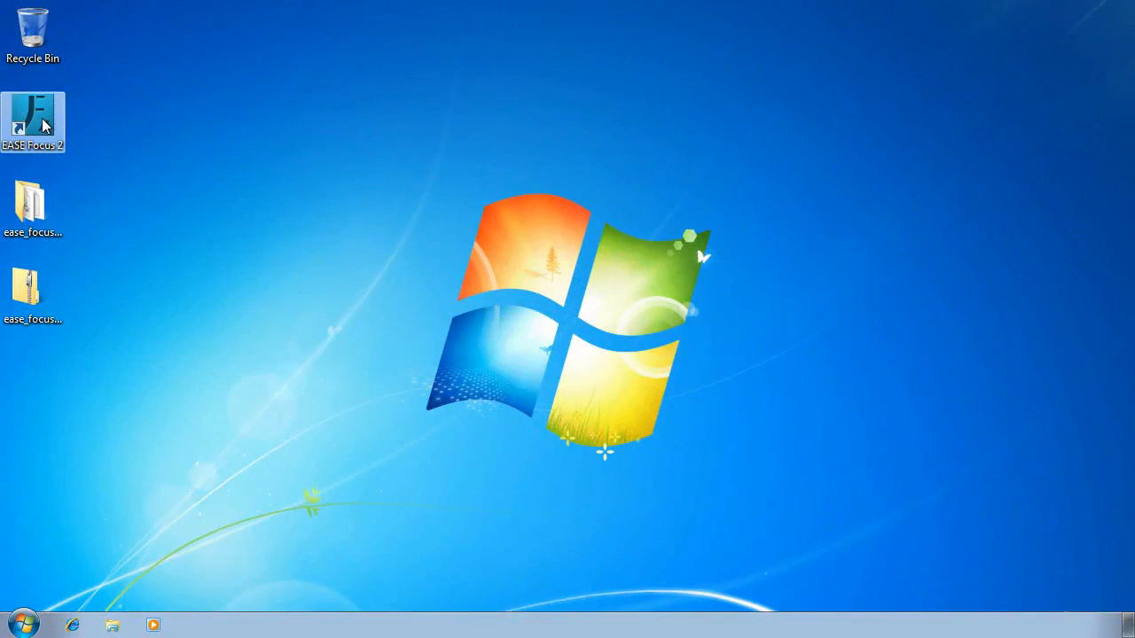
{"action": "double_click", "coordinate": [45, 126]}
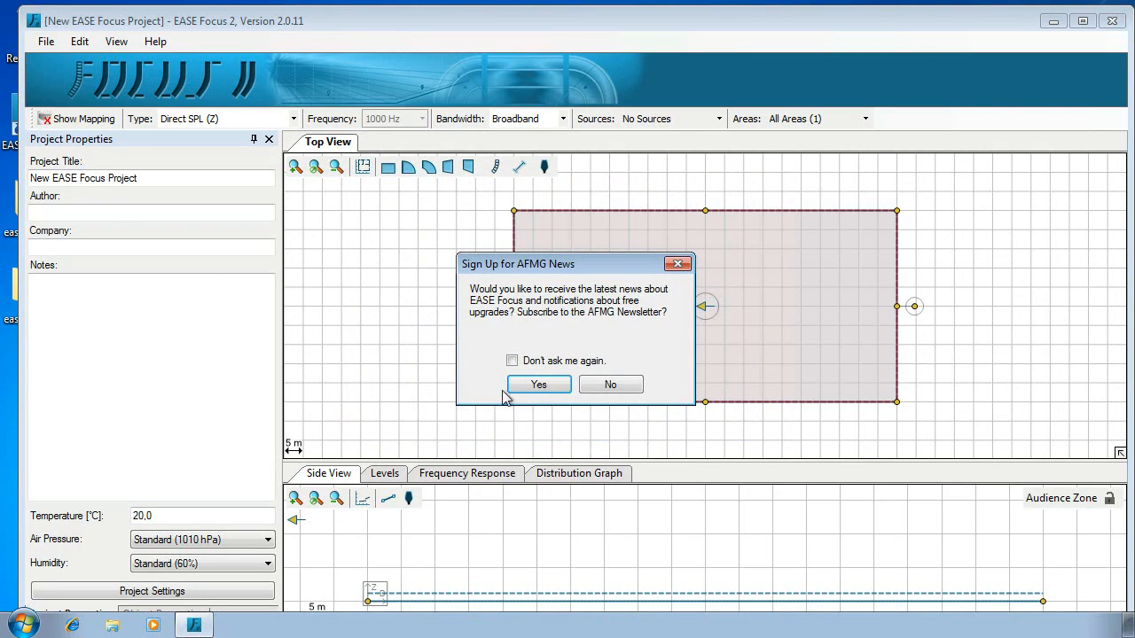
{"action": "left_click", "coordinate": [530, 385]}
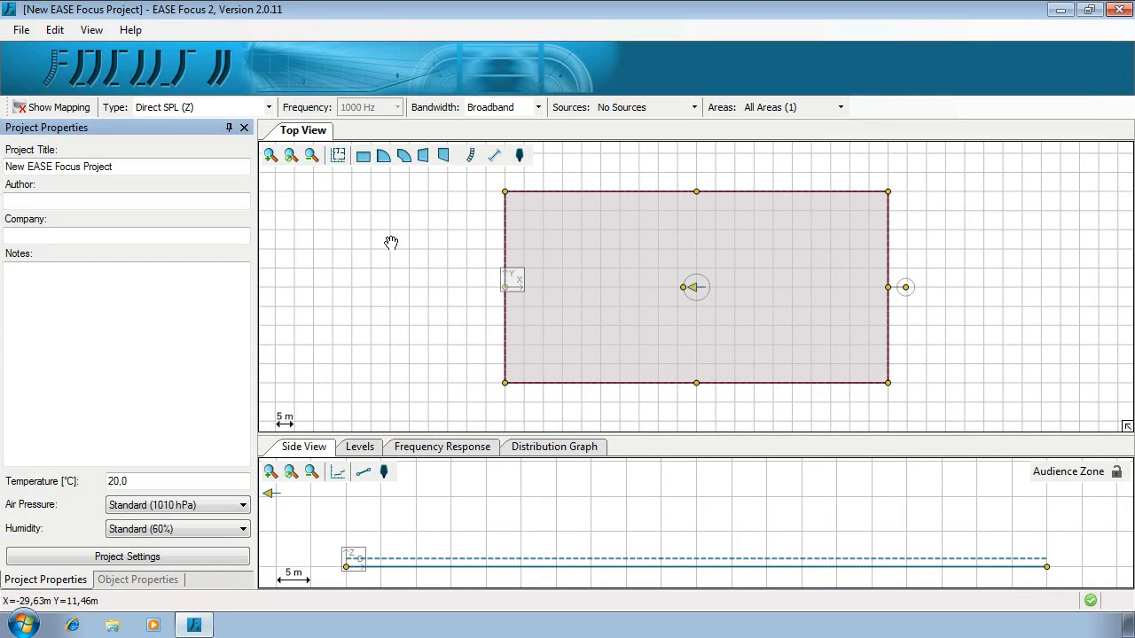
Step: Open the program options at the Environment settings and view the available interface languages
{"action": "left_click", "coordinate": [28, 32]}
{"action": "key", "text": "F9"}
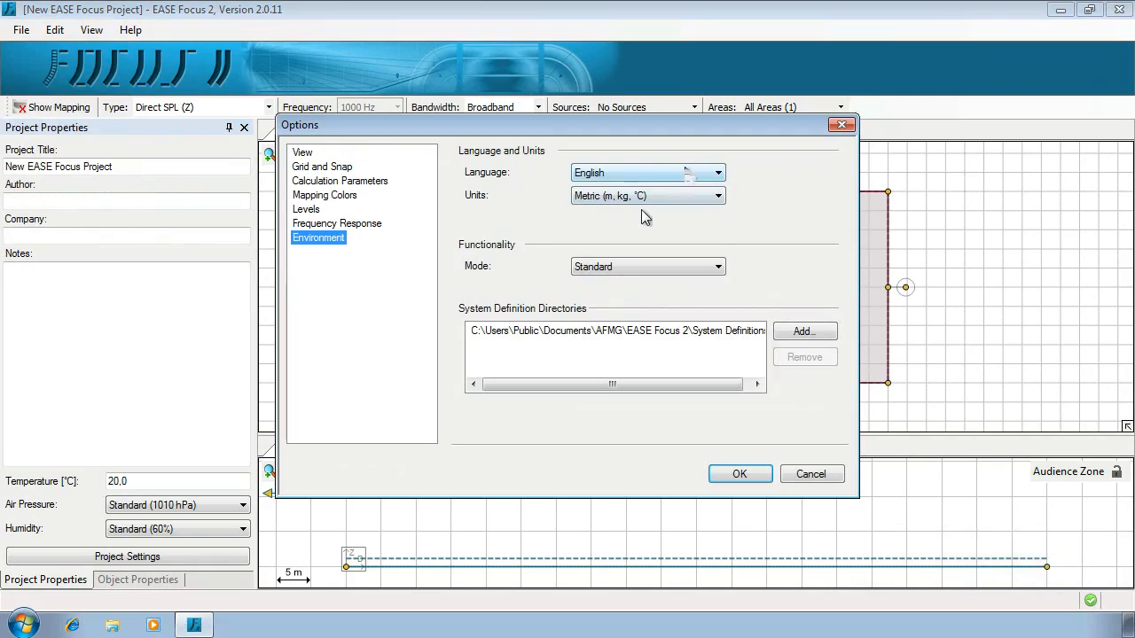
{"action": "left_click", "coordinate": [685, 172]}
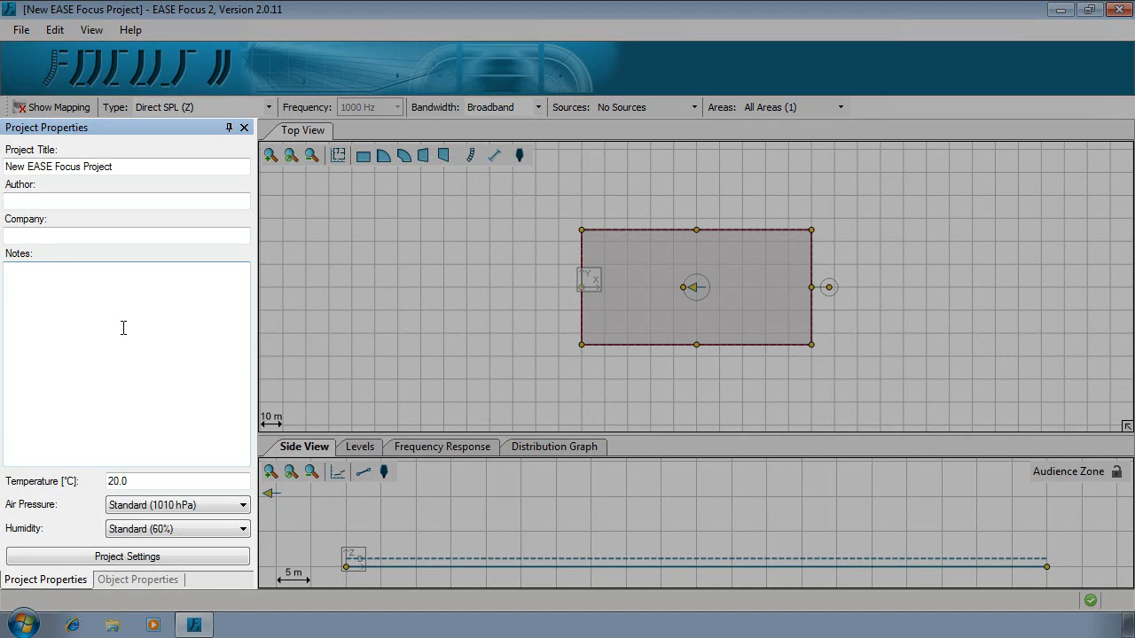
Step: Bring up the object properties and rearrange the workspace with Levels docked beside the Top View and a taller Side View pane
{"action": "left_click", "coordinate": [158, 579]}
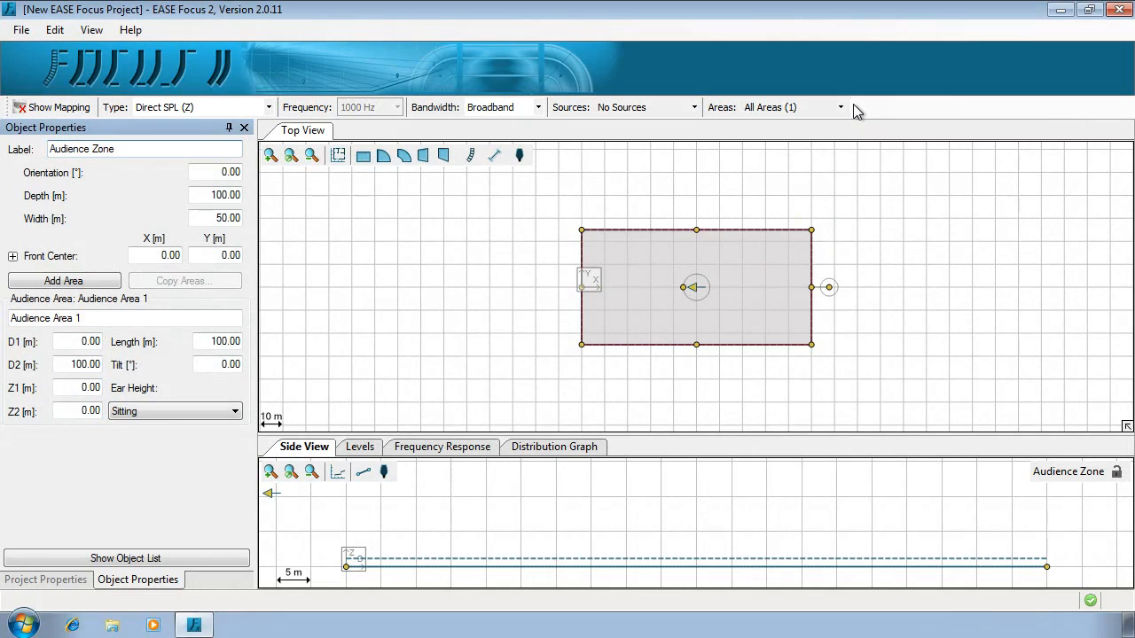
{"action": "left_click_drag", "start_coordinate": [347, 449], "coordinate": [296, 134]}
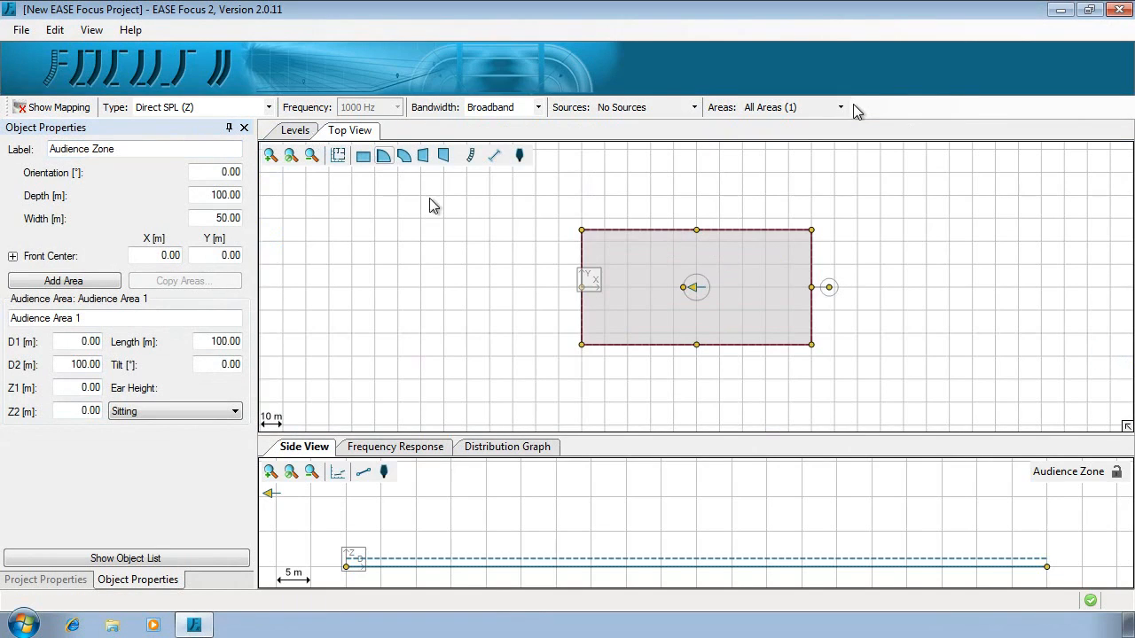
{"action": "left_click_drag", "start_coordinate": [461, 436], "coordinate": [462, 391]}
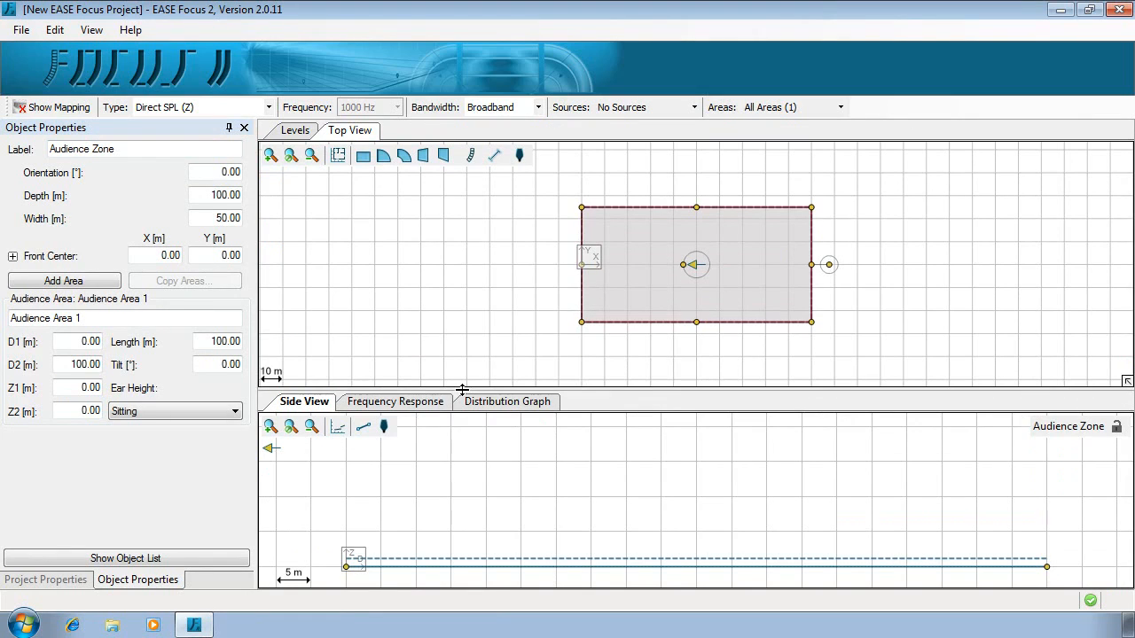
Step: Store the current window arrangement under the name Window Layout and reset the workspace to the default layout
{"action": "left_click", "coordinate": [91, 30]}
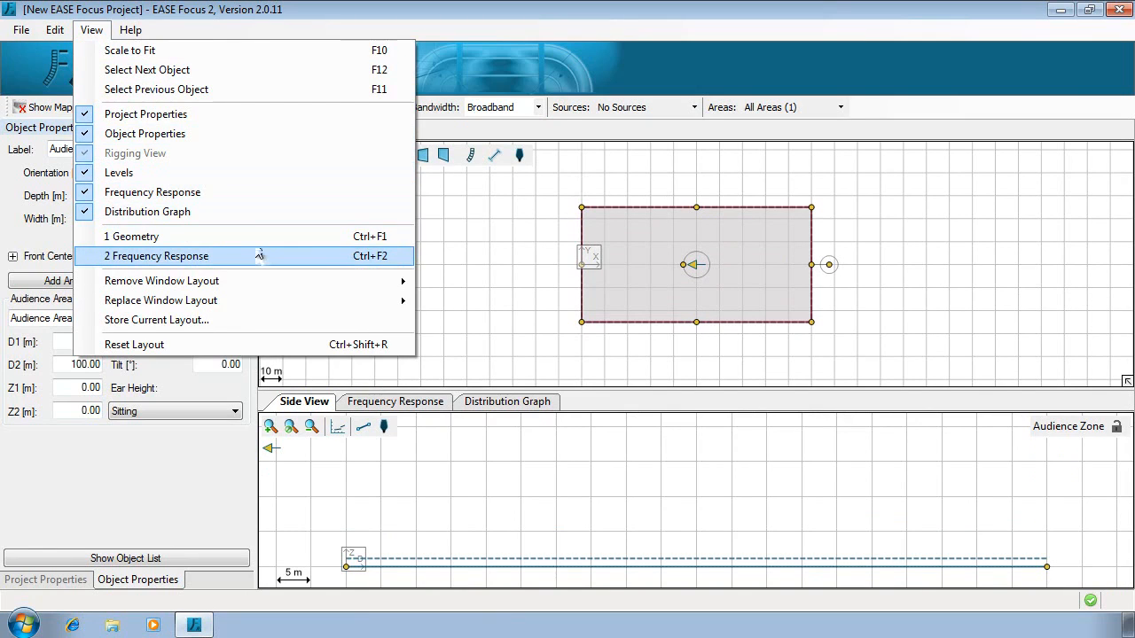
{"action": "left_click", "coordinate": [269, 321]}
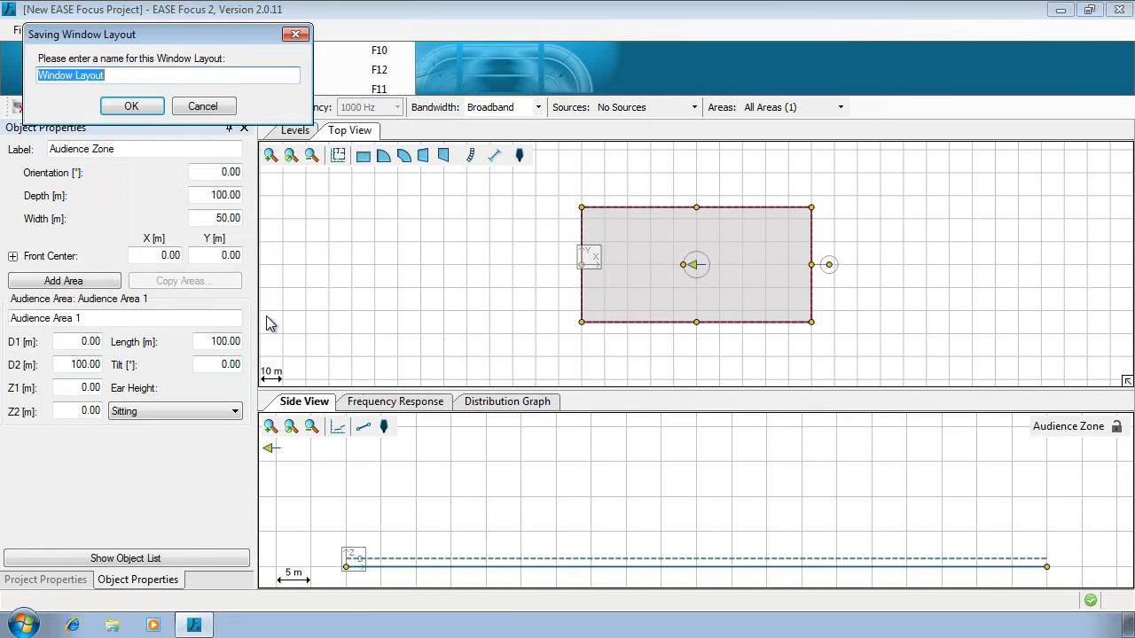
{"action": "left_click", "coordinate": [156, 105]}
{"action": "left_click", "coordinate": [93, 36]}
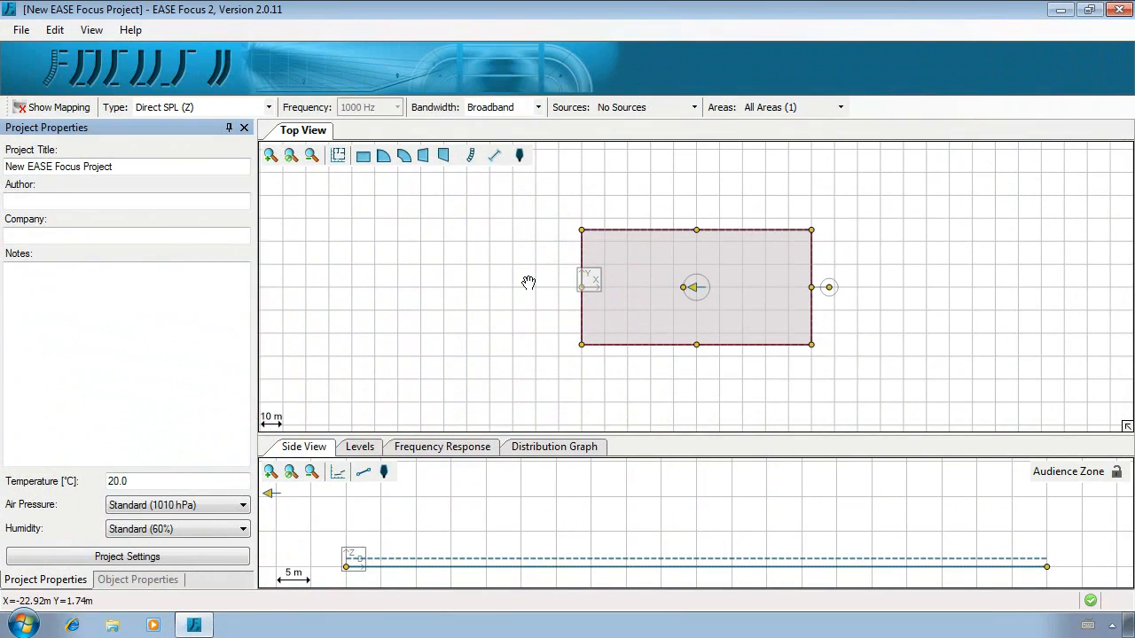
Step: Fill in the project title "Getting Started with EASE Focus 2", the author's name, the company AFMG and the note "Demo Project"
{"action": "triple_click", "coordinate": [150, 168]}
{"action": "type", "text": "Getting Started with EASE Focus 2"}
{"action": "key", "text": "Tab"}
{"action": "type", "text": "John Doe"}
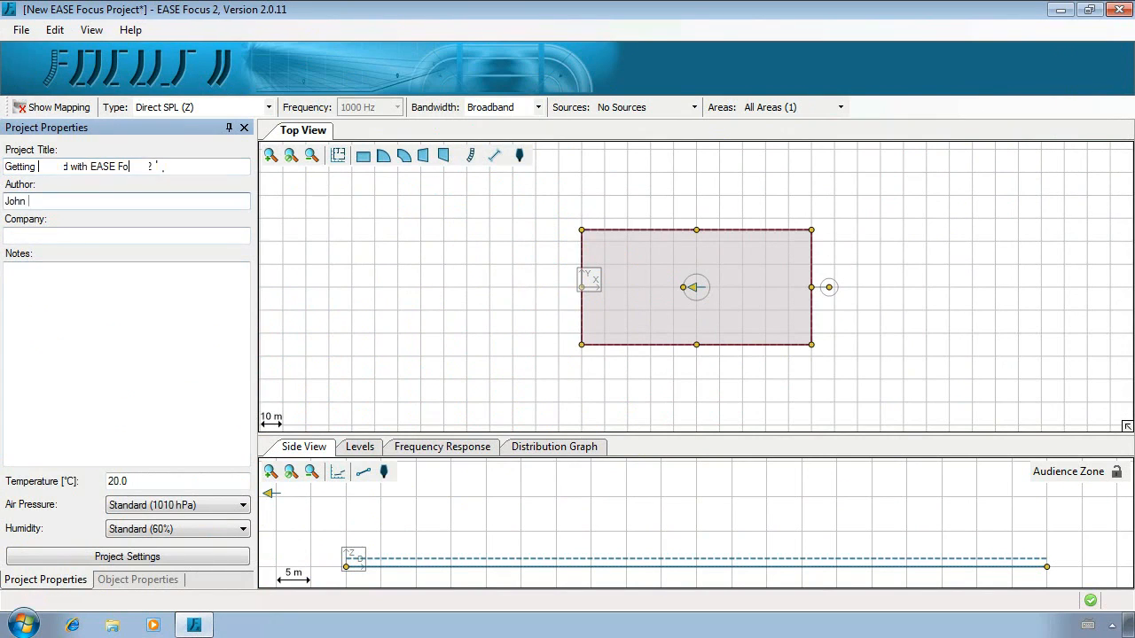
{"action": "key", "text": "Tab"}
{"action": "type", "text": "AFMG"}
{"action": "key", "text": "Tab"}
{"action": "type", "text": "Demo P"}
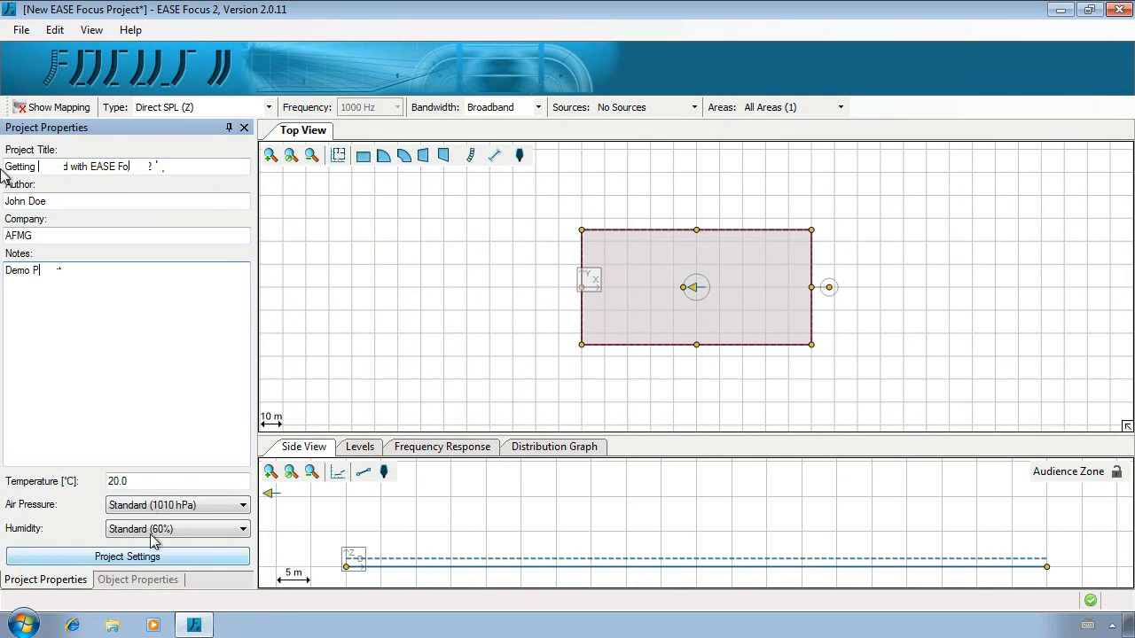
{"action": "type", "text": "roject"}
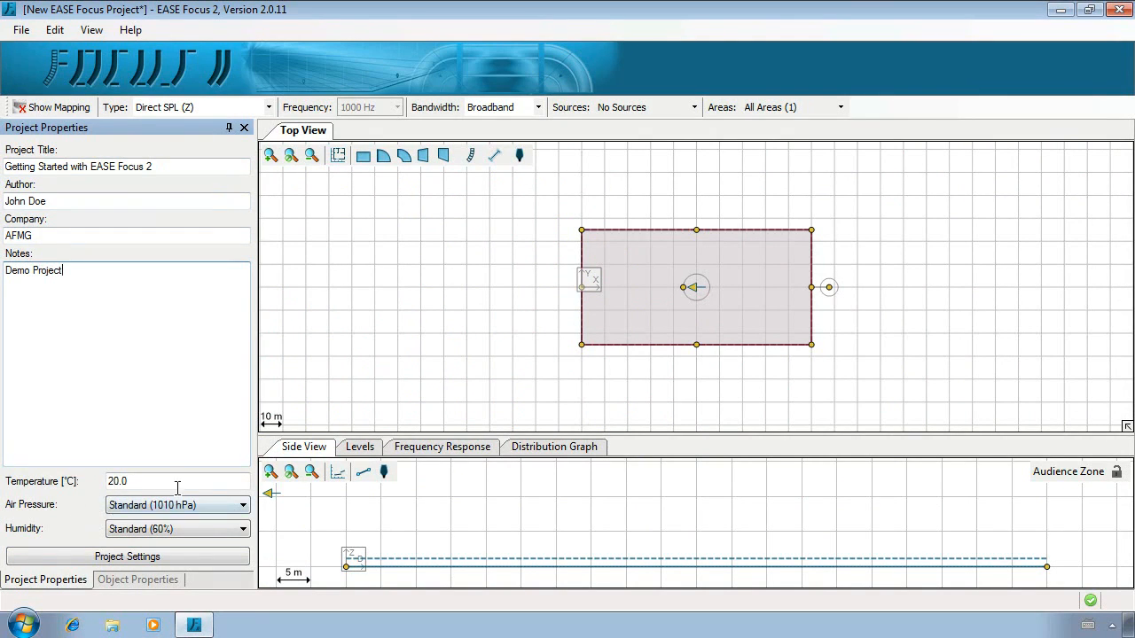
Step: Enable the default height limits for all sound sources in the project settings, with 12 m as upper and 6.5 m as lower limit
{"action": "left_click", "coordinate": [70, 561]}
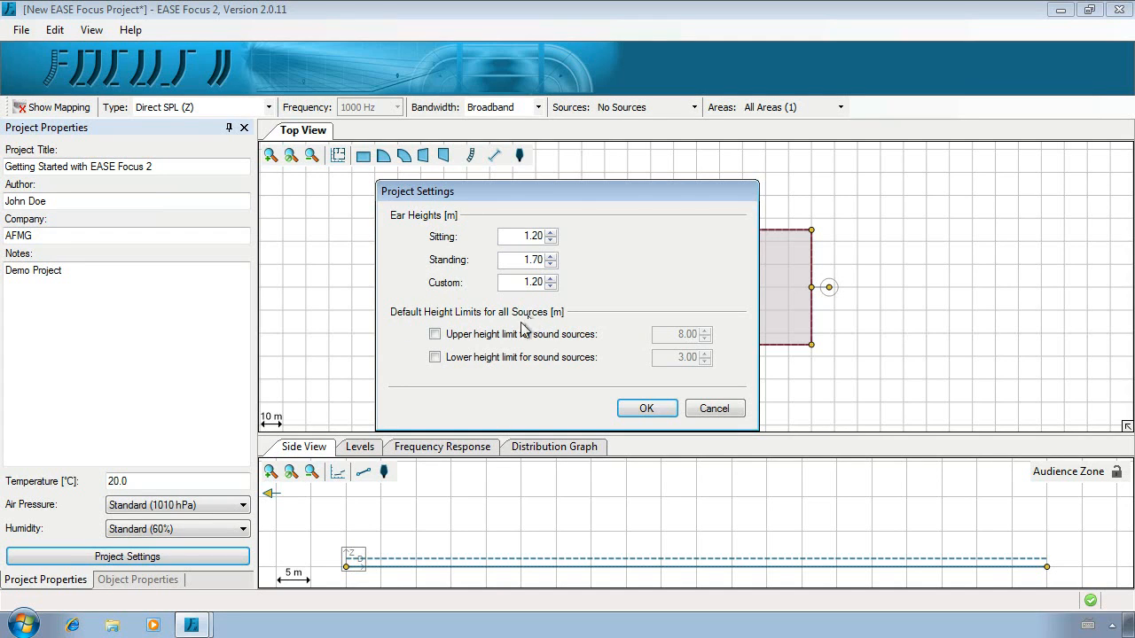
{"action": "left_click", "coordinate": [460, 336]}
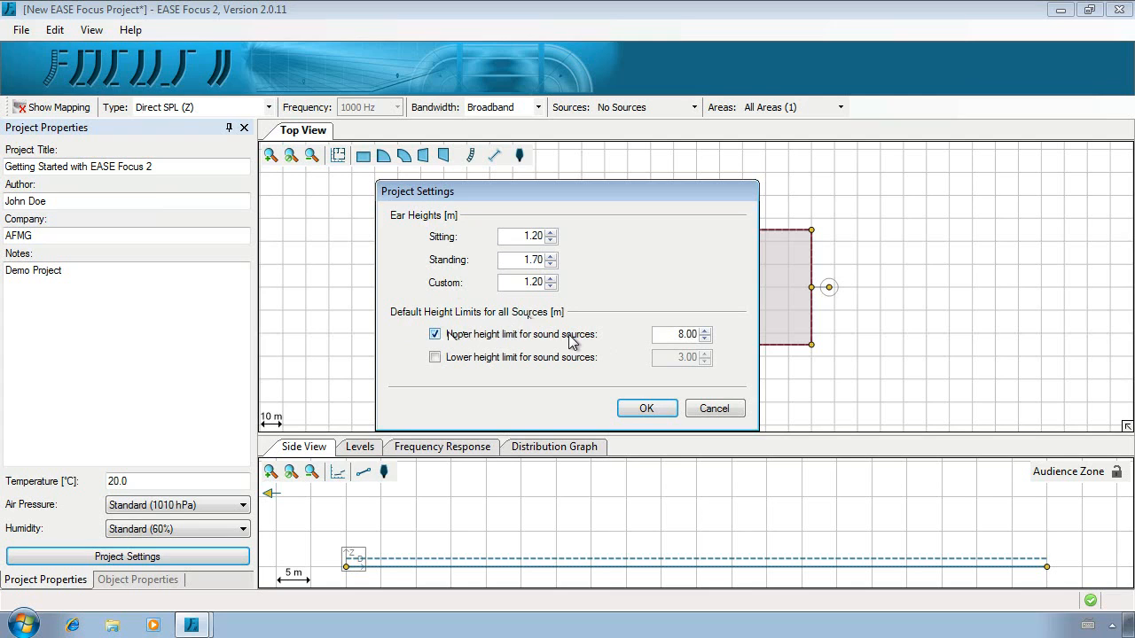
{"action": "key", "text": "Tab"}
{"action": "type", "text": "12"}
{"action": "left_click", "coordinate": [611, 362]}
{"action": "left_click_drag", "start_coordinate": [662, 360], "coordinate": [724, 357]}
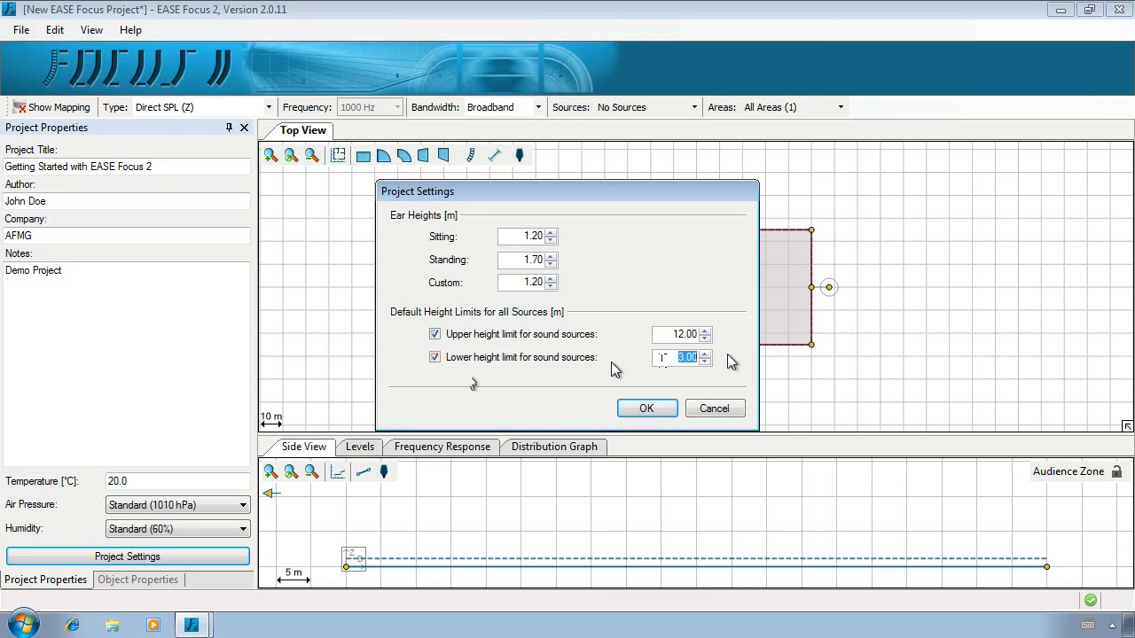
{"action": "type", "text": "6.5"}
{"action": "left_click", "coordinate": [646, 411]}
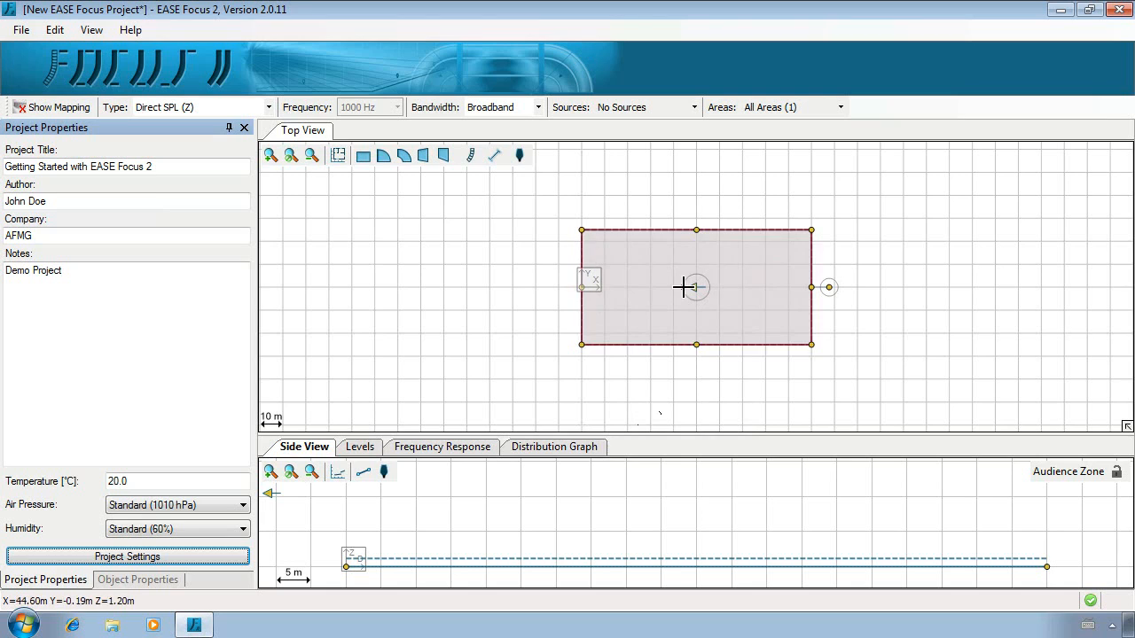
Step: Add a second area to the audience zone, shift its front edge to about 73 m distance and 2.3 m height, and remove that area
{"action": "left_click", "coordinate": [645, 258]}
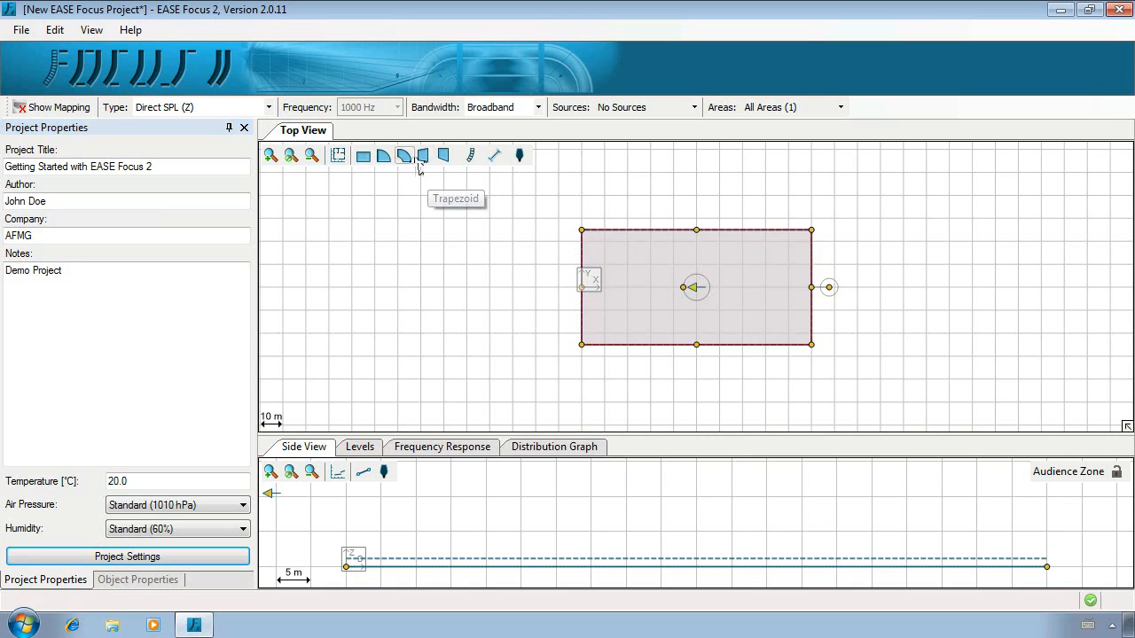
{"action": "left_click", "coordinate": [630, 256]}
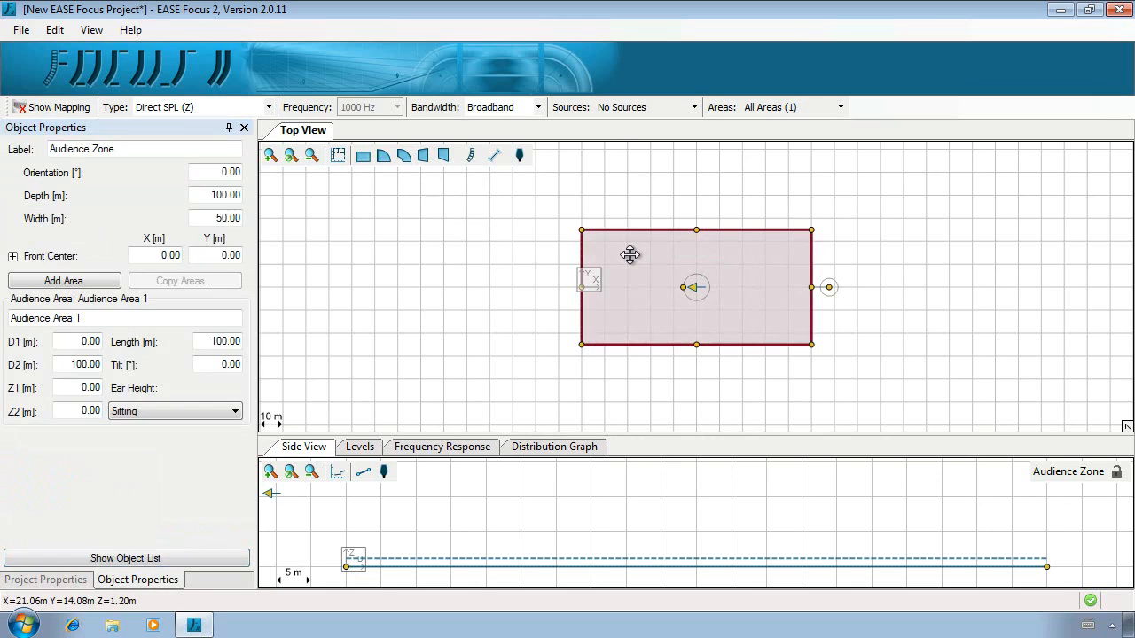
{"action": "left_click", "coordinate": [73, 282]}
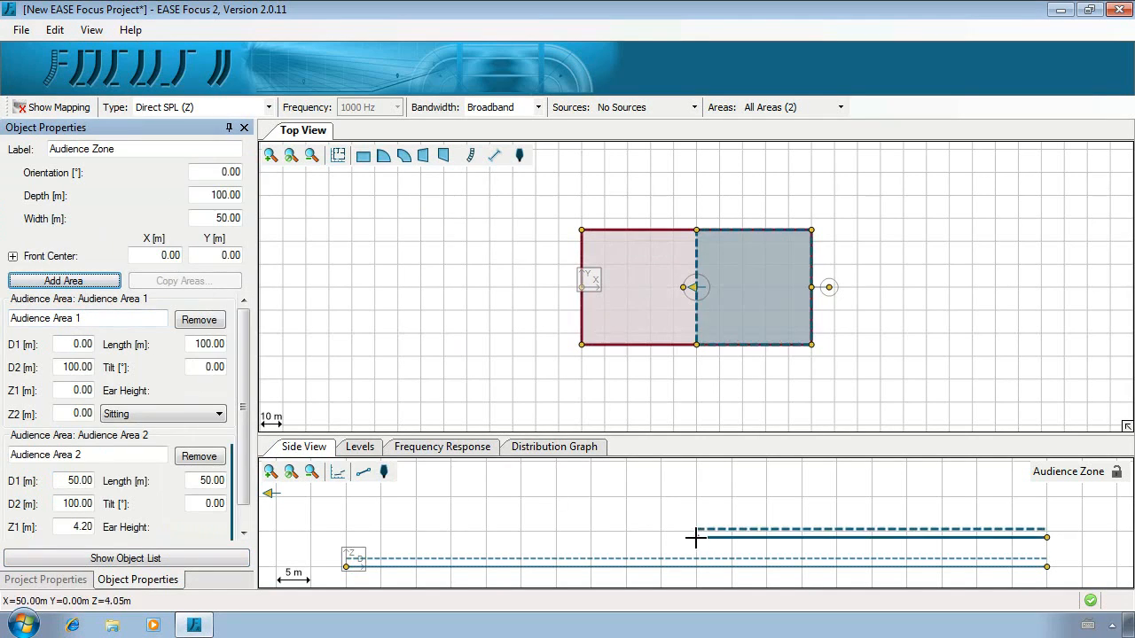
{"action": "left_click_drag", "start_coordinate": [696, 537], "coordinate": [857, 551]}
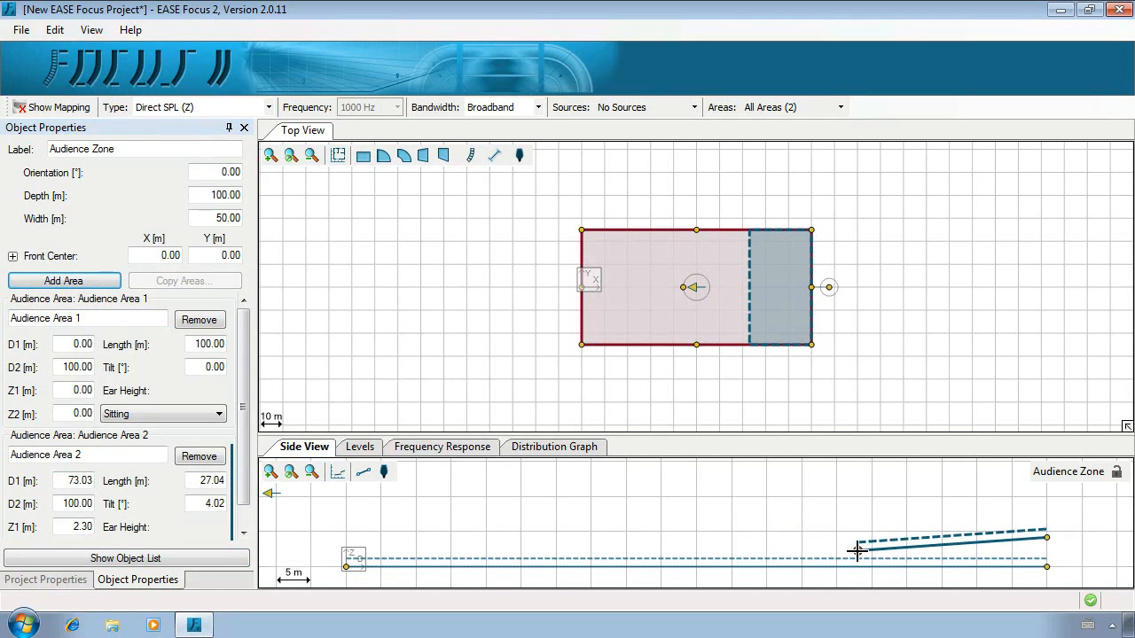
{"action": "left_click", "coordinate": [222, 460]}
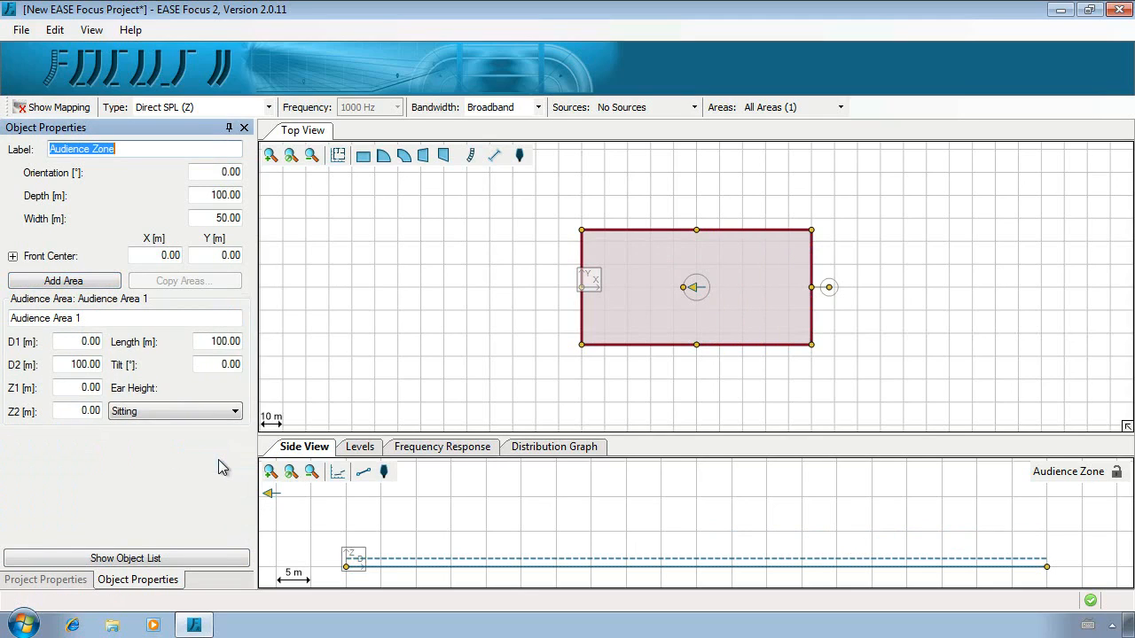
Step: Deselect the audience zone to view the object list and open the zone's properties from that list
{"action": "left_click", "coordinate": [543, 279]}
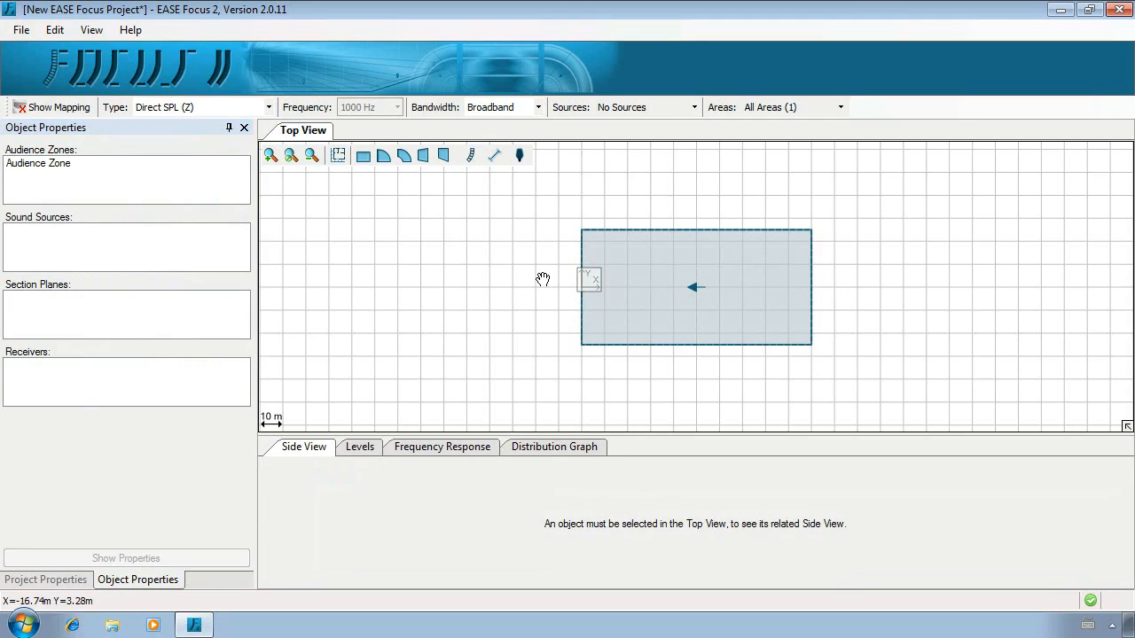
{"action": "left_click", "coordinate": [709, 273]}
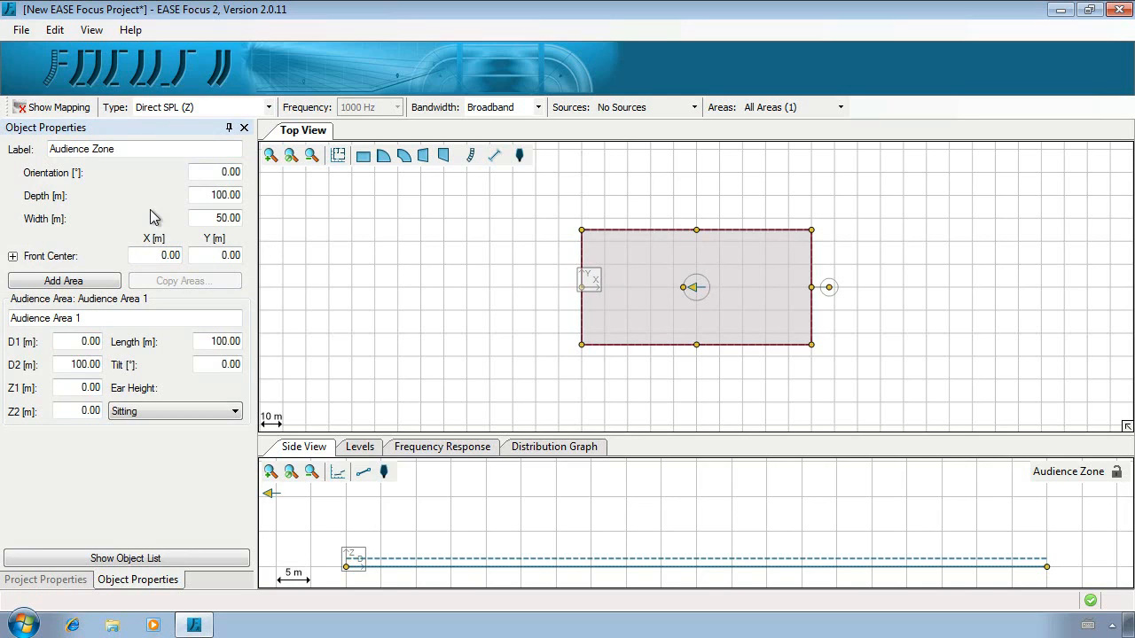
{"action": "left_click", "coordinate": [376, 211]}
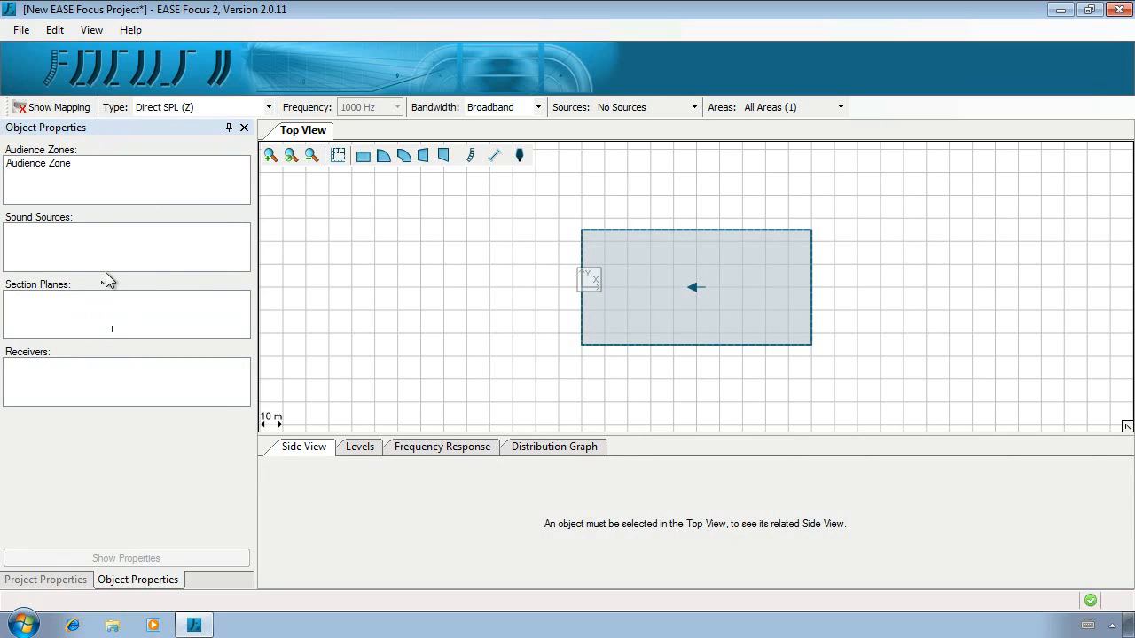
{"action": "left_click", "coordinate": [52, 164]}
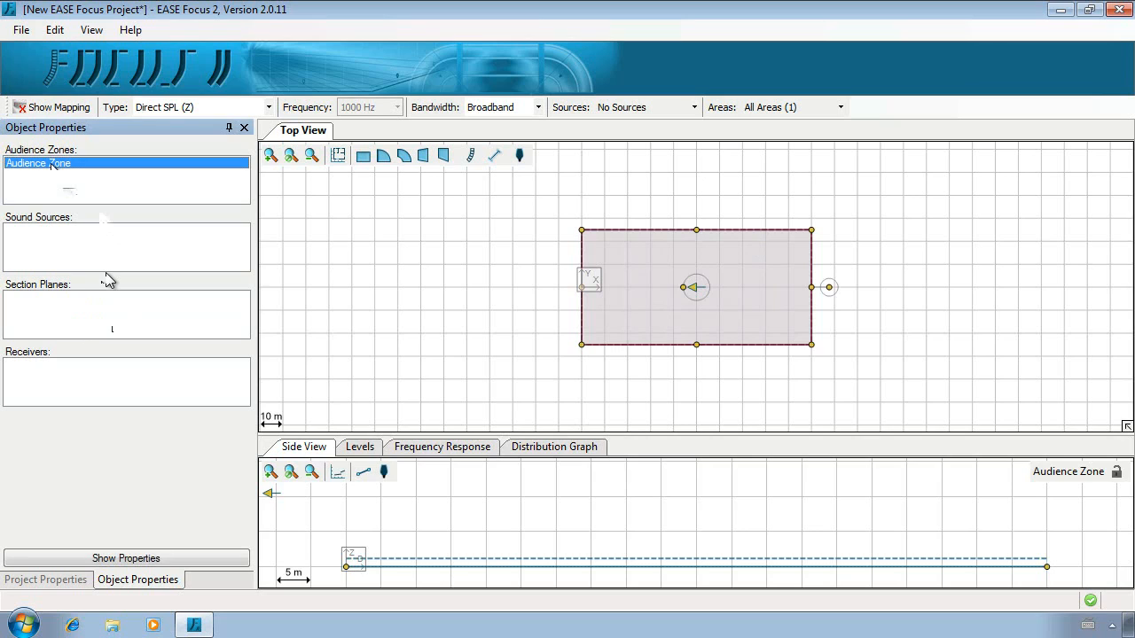
{"action": "double_click", "coordinate": [51, 165]}
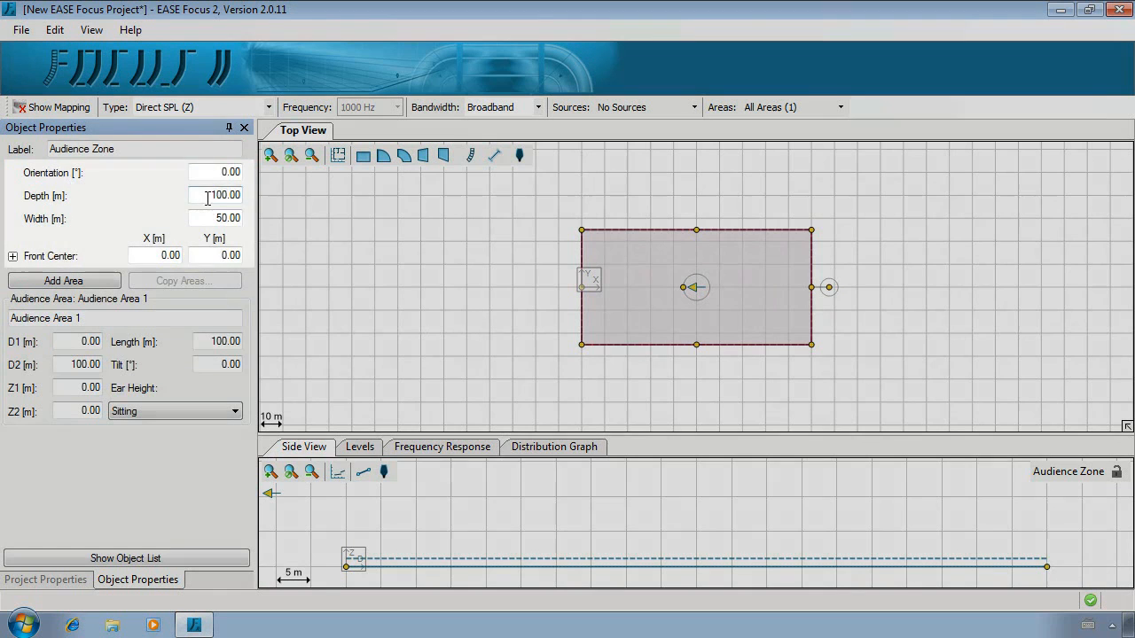
Step: Set the audience zone's depth to 8 m, its width to 14 m and its front center X coordinate to -10 m
{"action": "double_click", "coordinate": [196, 195]}
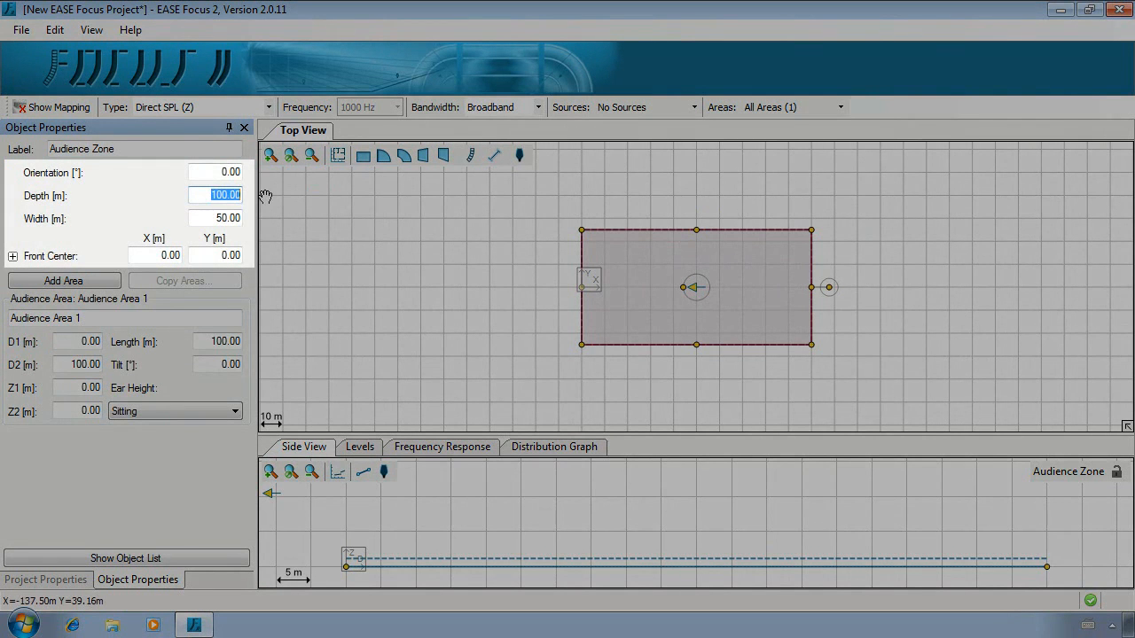
{"action": "type", "text": "8"}
{"action": "key", "text": "Tab"}
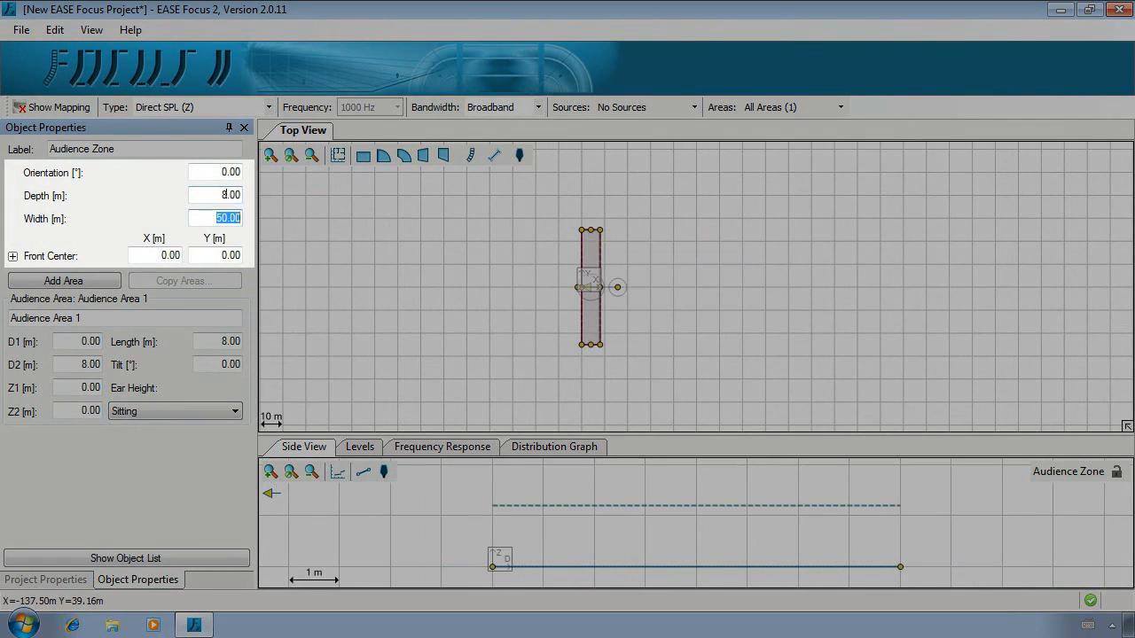
{"action": "type", "text": "10"}
{"action": "key", "text": "Tab"}
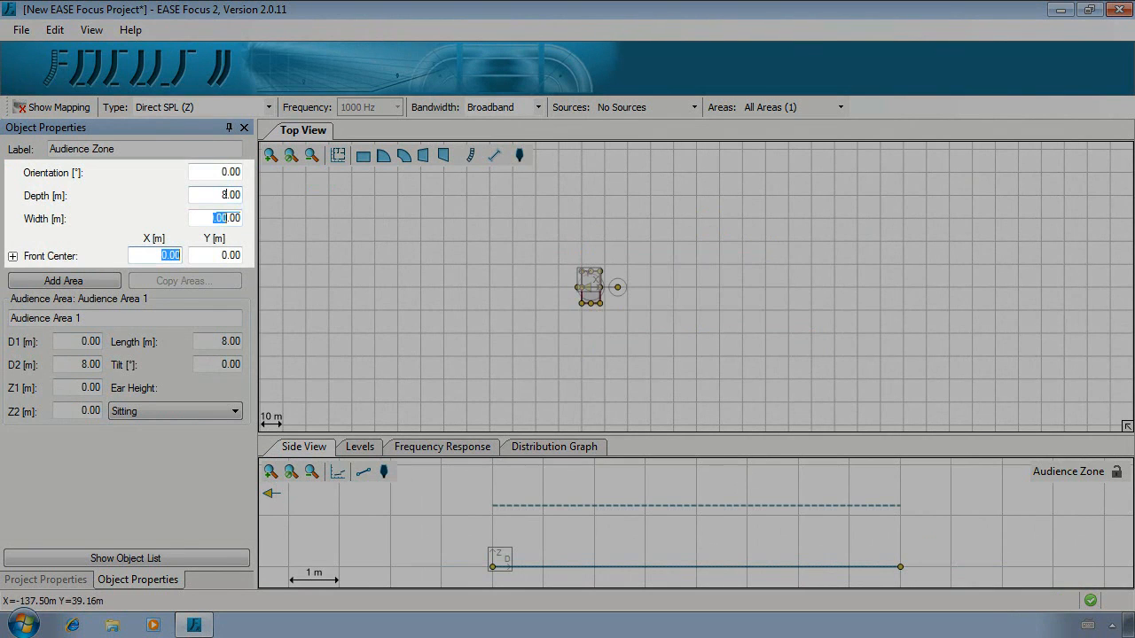
{"action": "type", "text": "-10"}
{"action": "key", "text": "Return"}
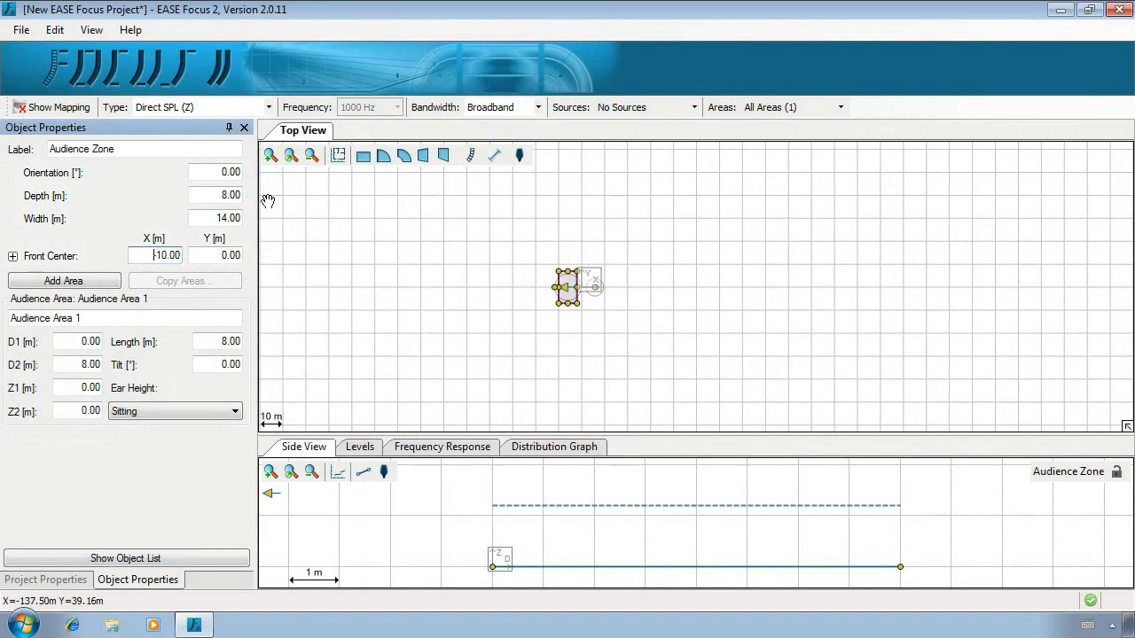
Step: Set the audience zone's orientation to 180°
{"action": "left_click", "coordinate": [291, 159]}
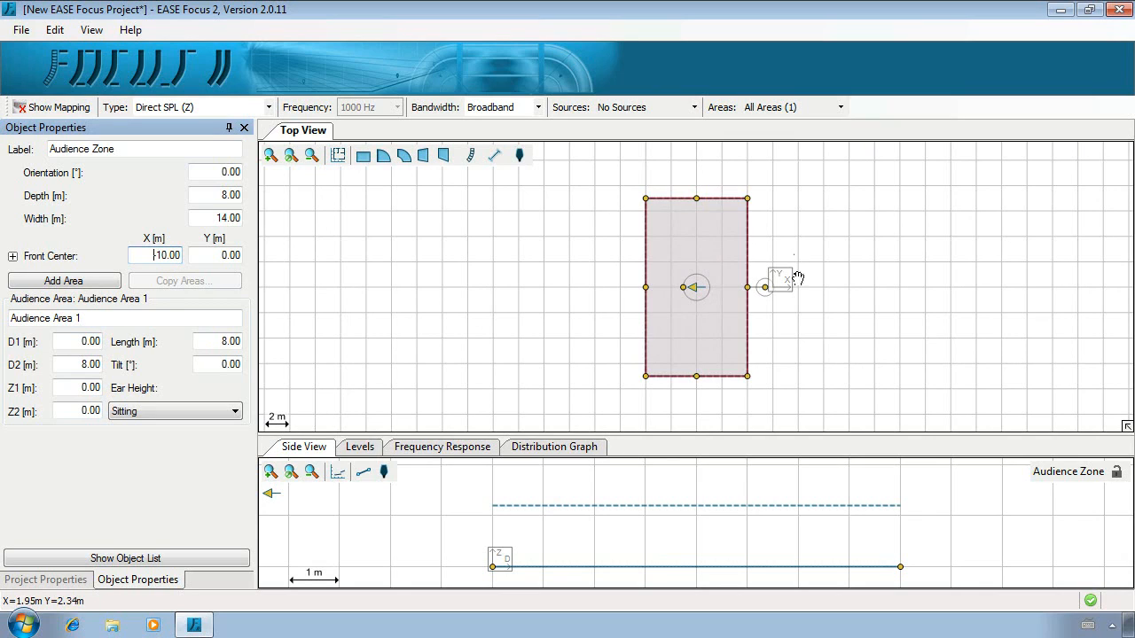
{"action": "left_click", "coordinate": [215, 175]}
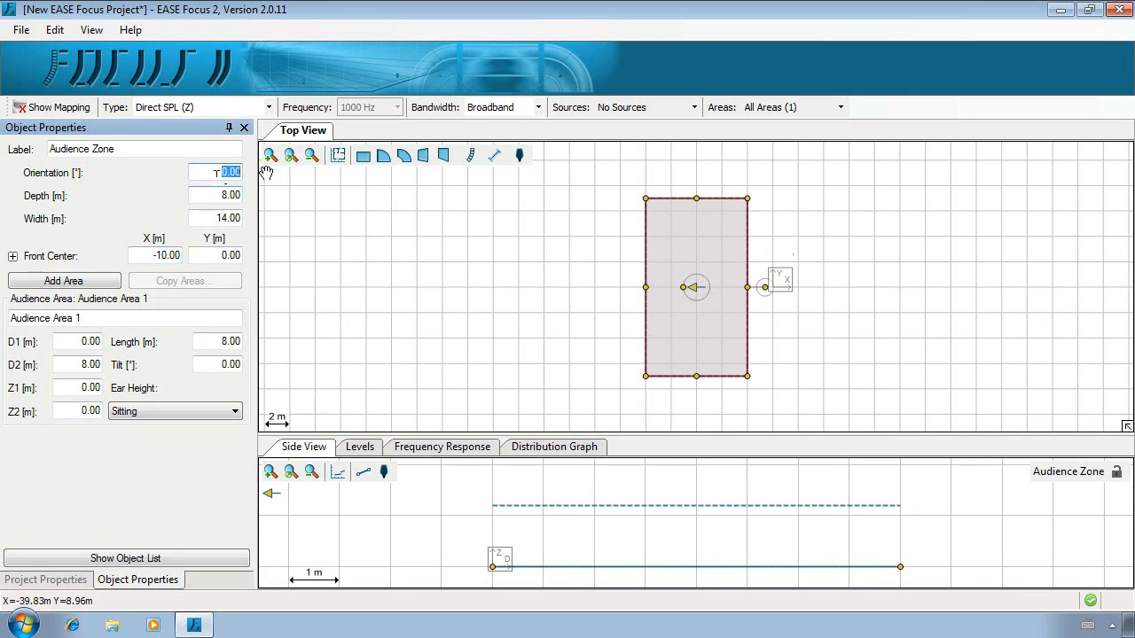
{"action": "type", "text": "180"}
{"action": "key", "text": "Return"}
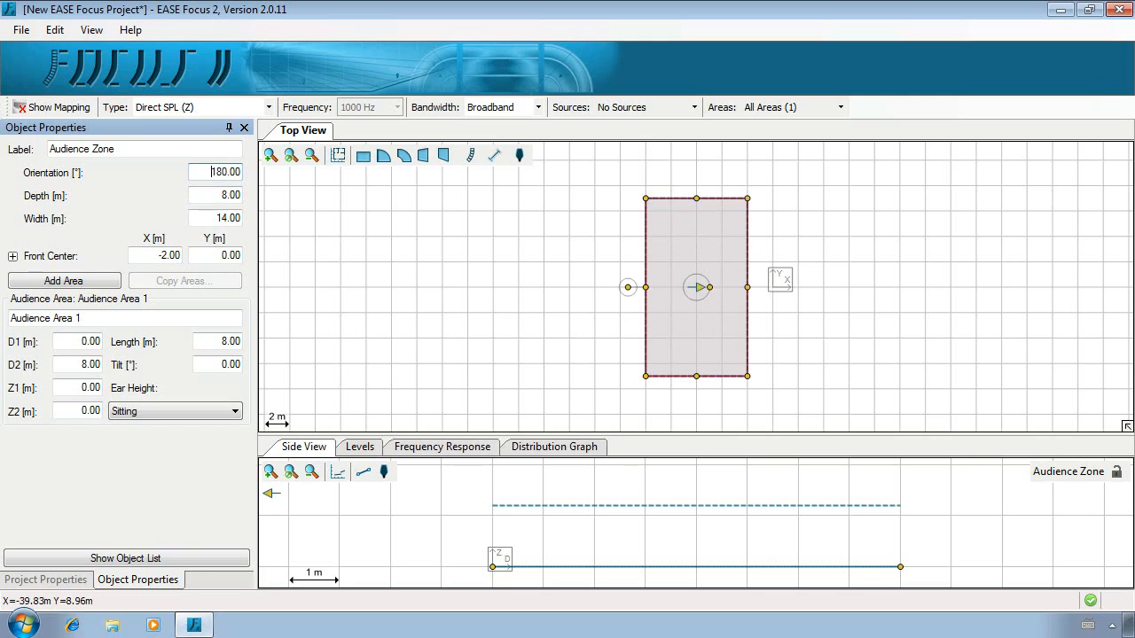
Step: Undo the audience zone's orientation change and flip the zone horizontally instead
{"action": "key", "text": "ctrl+z"}
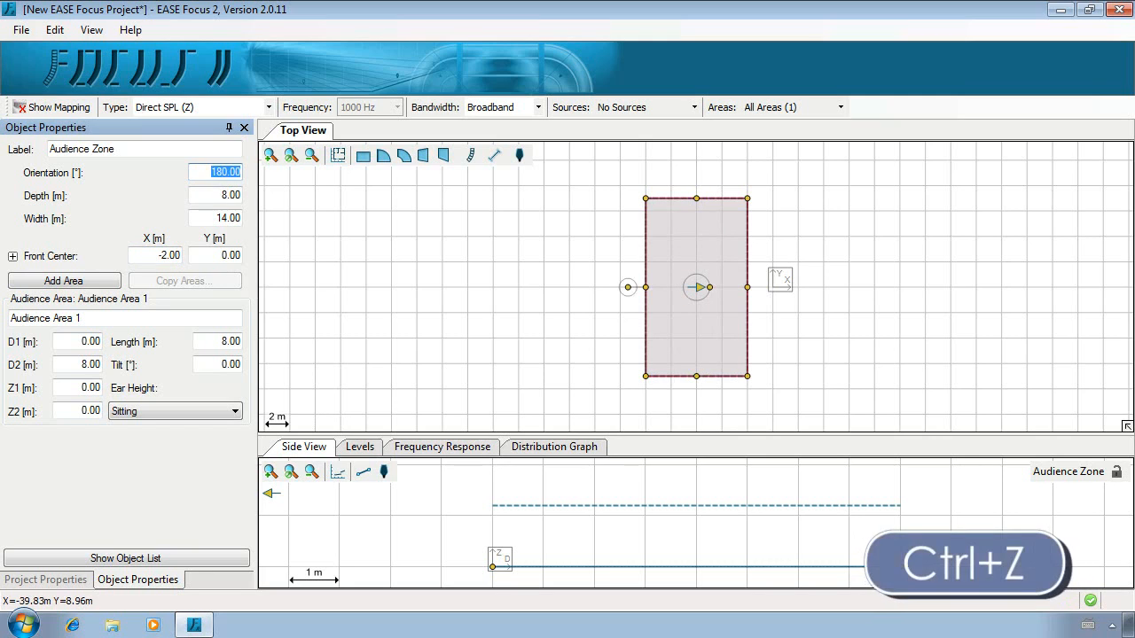
{"action": "right_click", "coordinate": [663, 252]}
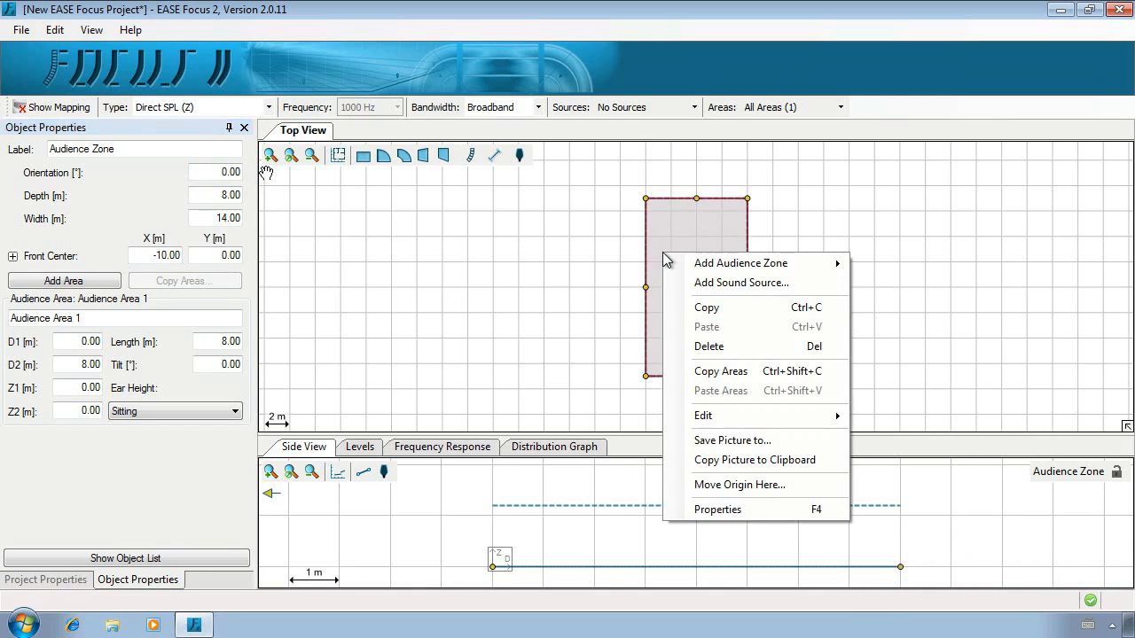
{"action": "mouse_move", "coordinate": [795, 424]}
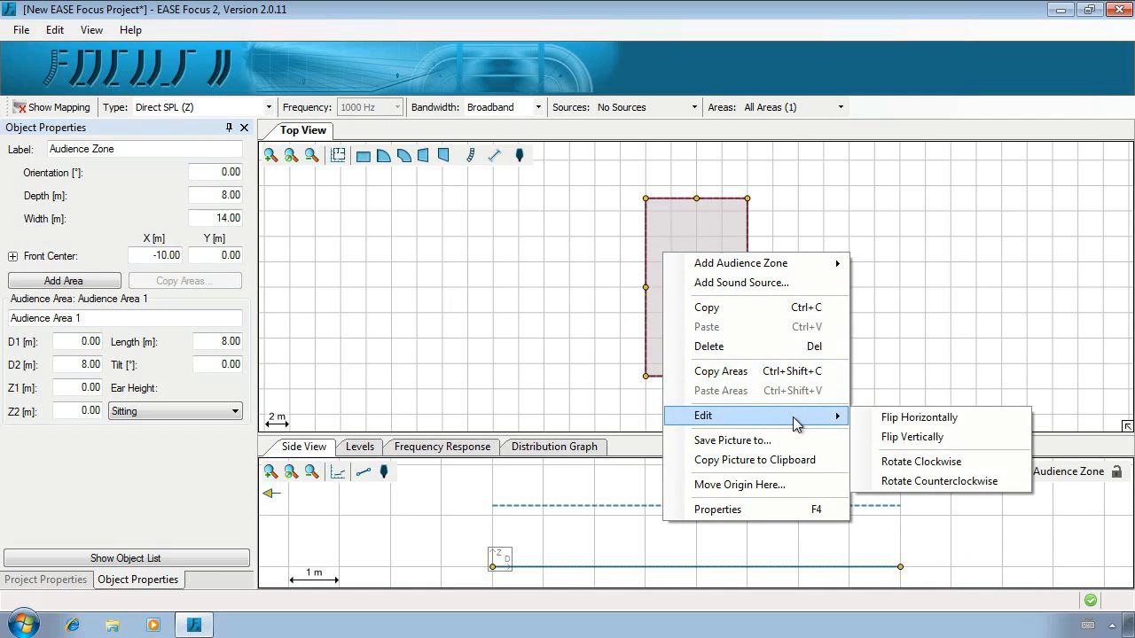
{"action": "left_click", "coordinate": [916, 424]}
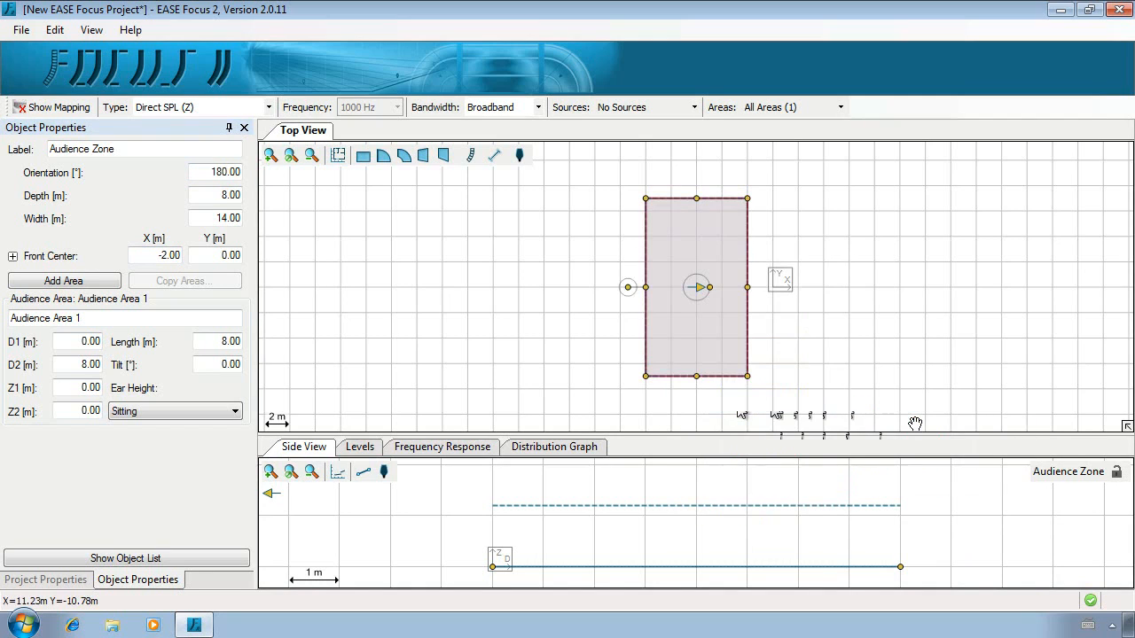
Step: Rename the audience zone as Stage Zone
{"action": "left_click", "coordinate": [122, 149]}
{"action": "left_click_drag", "start_coordinate": [10, 149], "coordinate": [2, 158]}
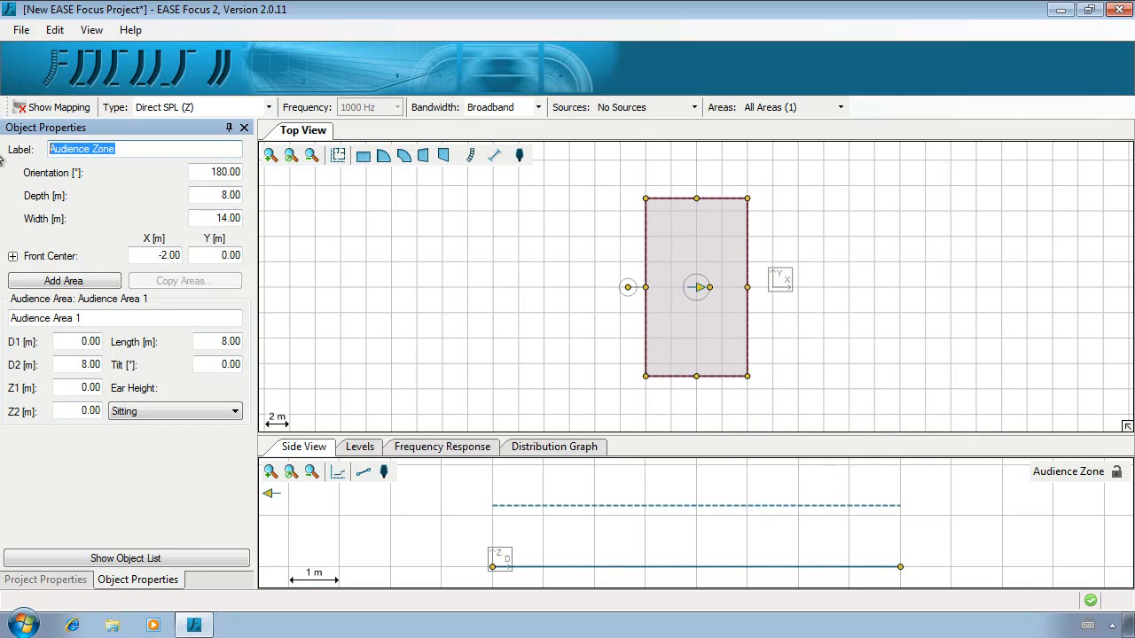
{"action": "type", "text": "Stage Zone"}
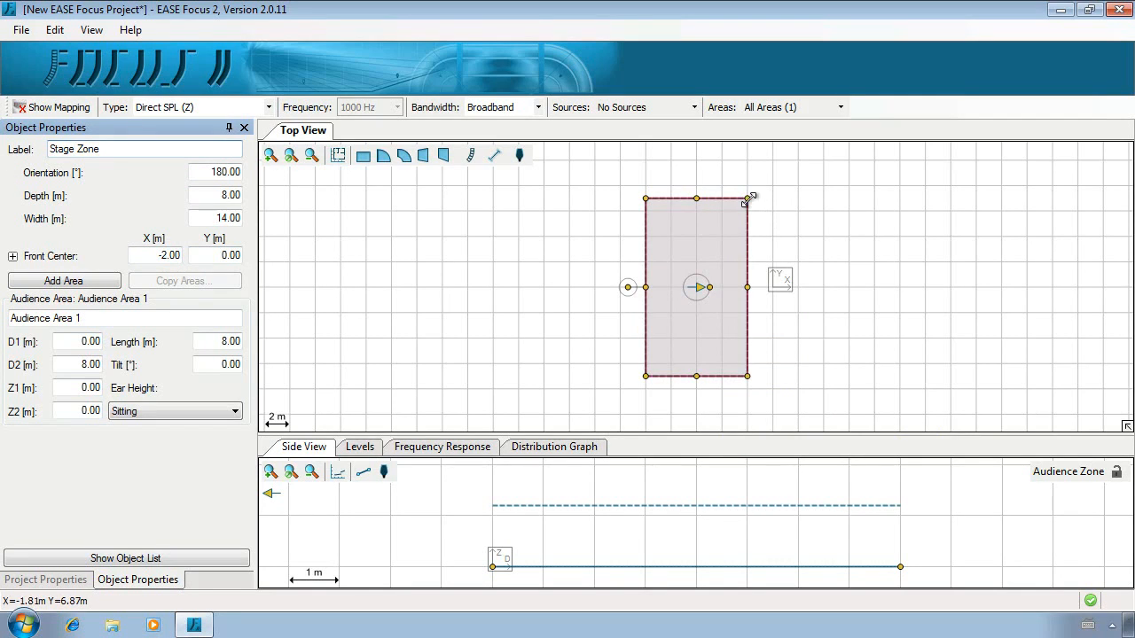
Step: Narrow the Stage Zone to 11 m width by moving its front corner along the grid, and undo the resize
{"action": "left_click_drag", "start_coordinate": [747, 198], "coordinate": [715, 268]}
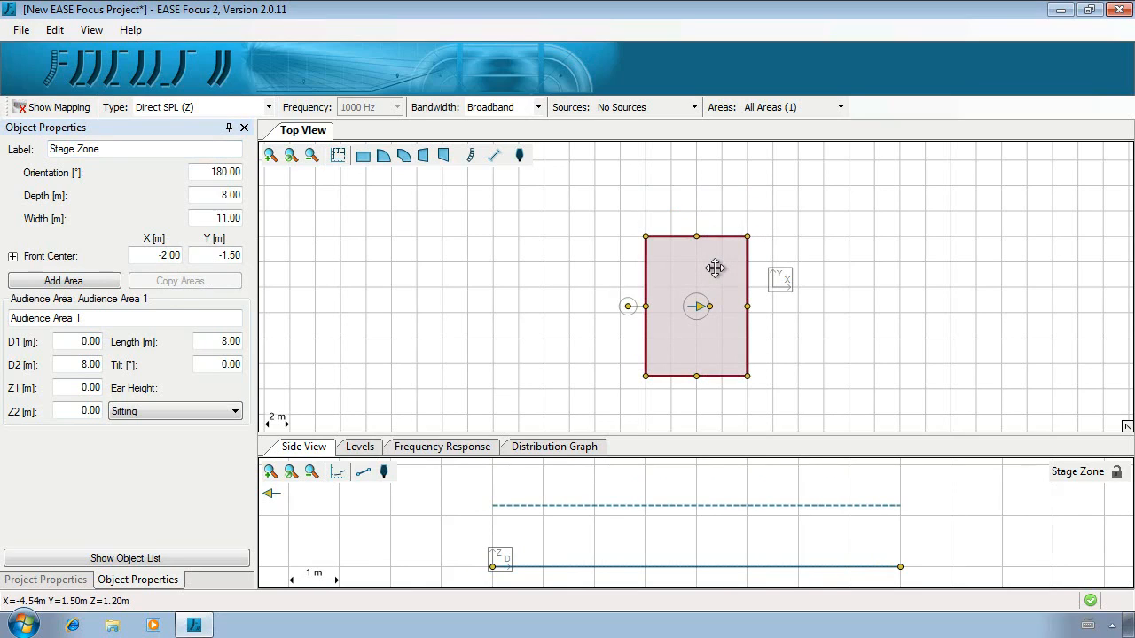
{"action": "key", "text": "ctrl+z"}
{"action": "key", "text": "ctrl+z"}
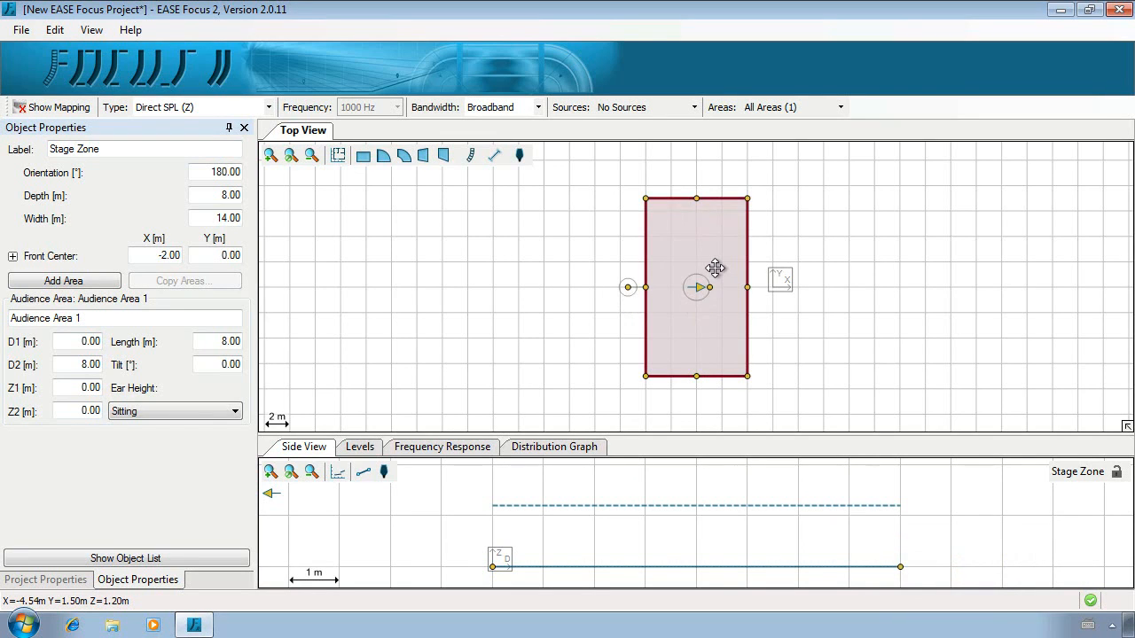
Step: Review the grid and object snap settings in the program options and close them unchanged
{"action": "left_click", "coordinate": [22, 31]}
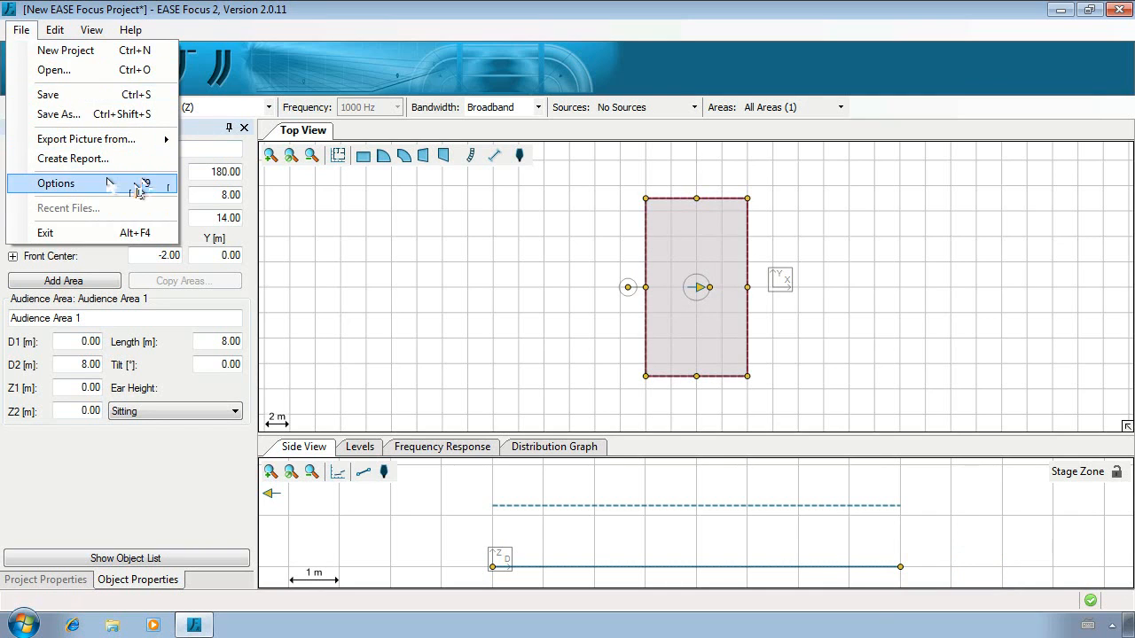
{"action": "key", "text": "F9"}
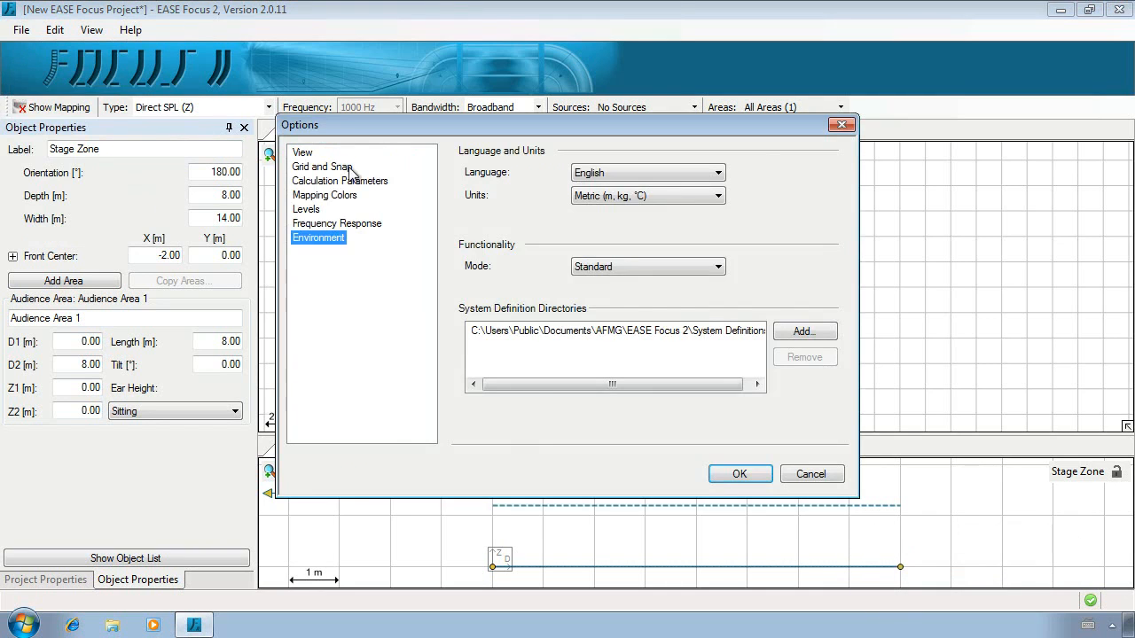
{"action": "left_click", "coordinate": [322, 167]}
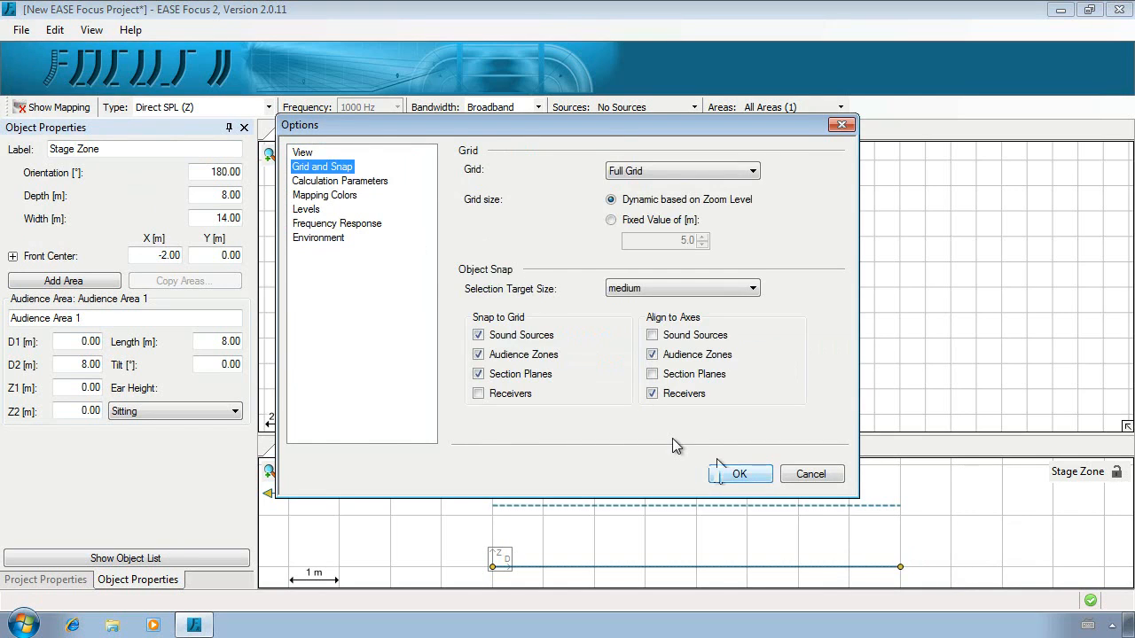
{"action": "left_click", "coordinate": [734, 476]}
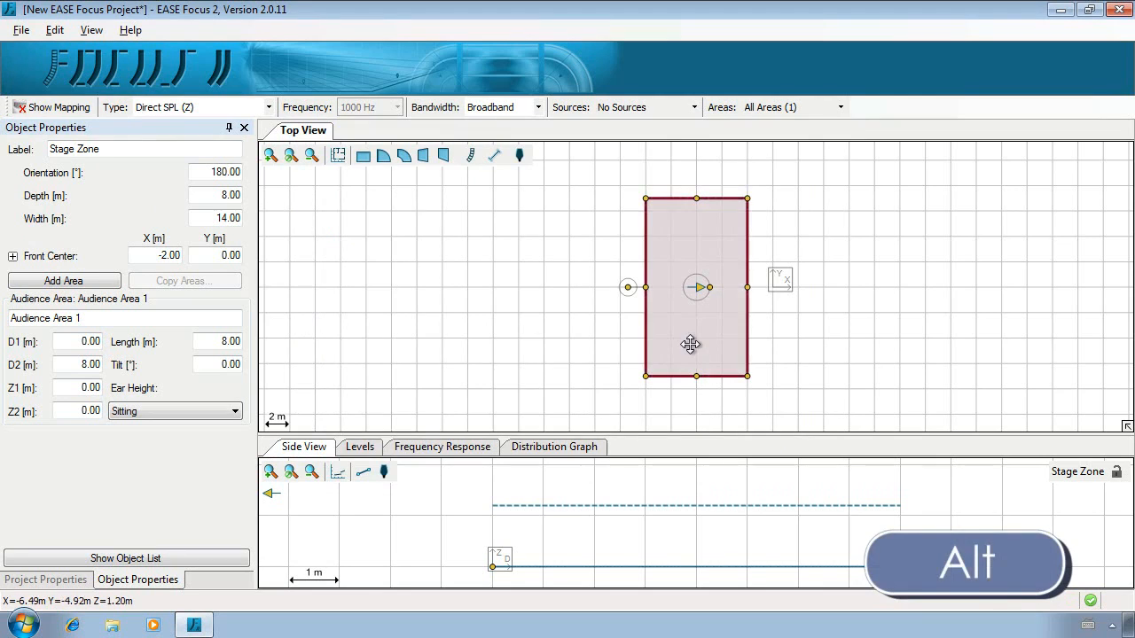
Step: Move the Stage Zone off the grid to about X -3.19 m, Y 1.05 m, and undo the shift
{"action": "mouse_move", "coordinate": [686, 337]}
{"action": "left_mouse_down"}
{"action": "mouse_move", "coordinate": [658, 327]}
{"action": "mouse_move", "coordinate": [678, 333]}
{"action": "left_mouse_up"}
{"action": "key", "text": "shift"}
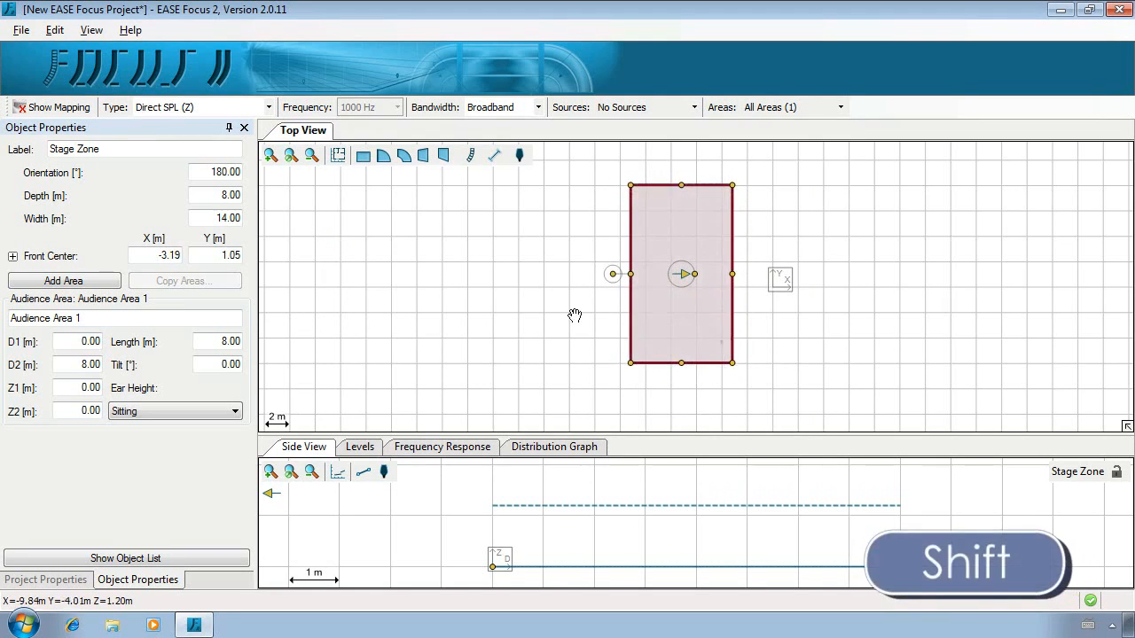
{"action": "left_click_drag", "start_coordinate": [561, 311], "coordinate": [772, 325]}
{"action": "key", "text": "ctrl+z"}
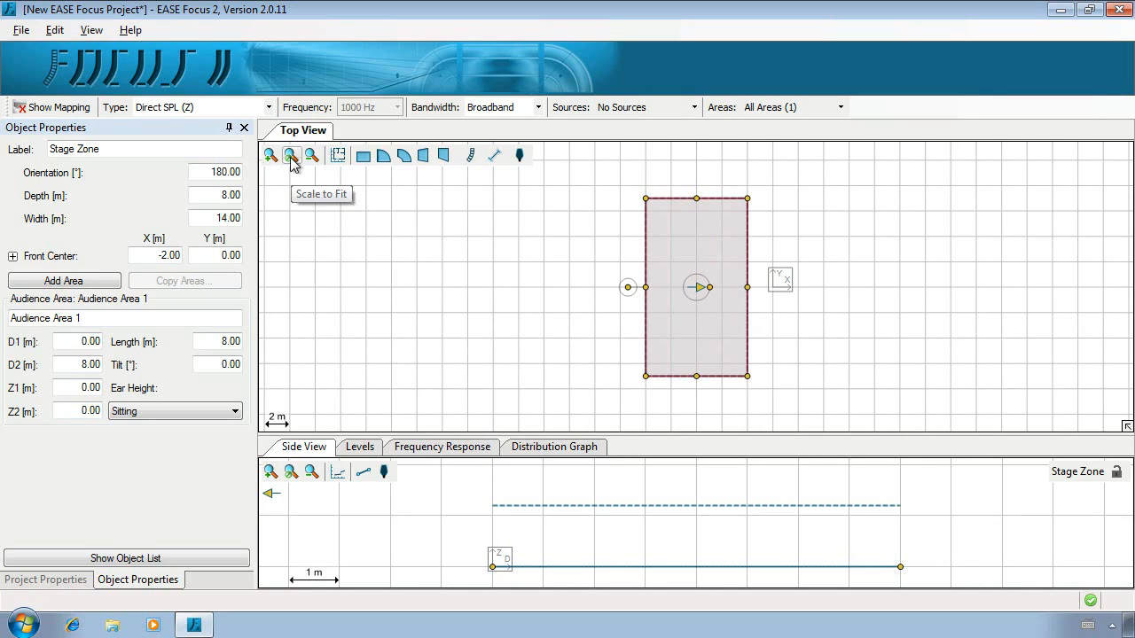
Step: Draw a one-sided trapezoid audience zone facing the stage, about 18.8 m deep, 3.7 m wide at the front and 7.4 m at the back
{"action": "left_click", "coordinate": [445, 155]}
{"action": "mouse_move", "coordinate": [836, 198]}
{"action": "left_mouse_down"}
{"action": "mouse_move", "coordinate": [900, 241]}
{"action": "mouse_move", "coordinate": [1072, 281]}
{"action": "mouse_move", "coordinate": [1076, 297]}
{"action": "left_mouse_up"}
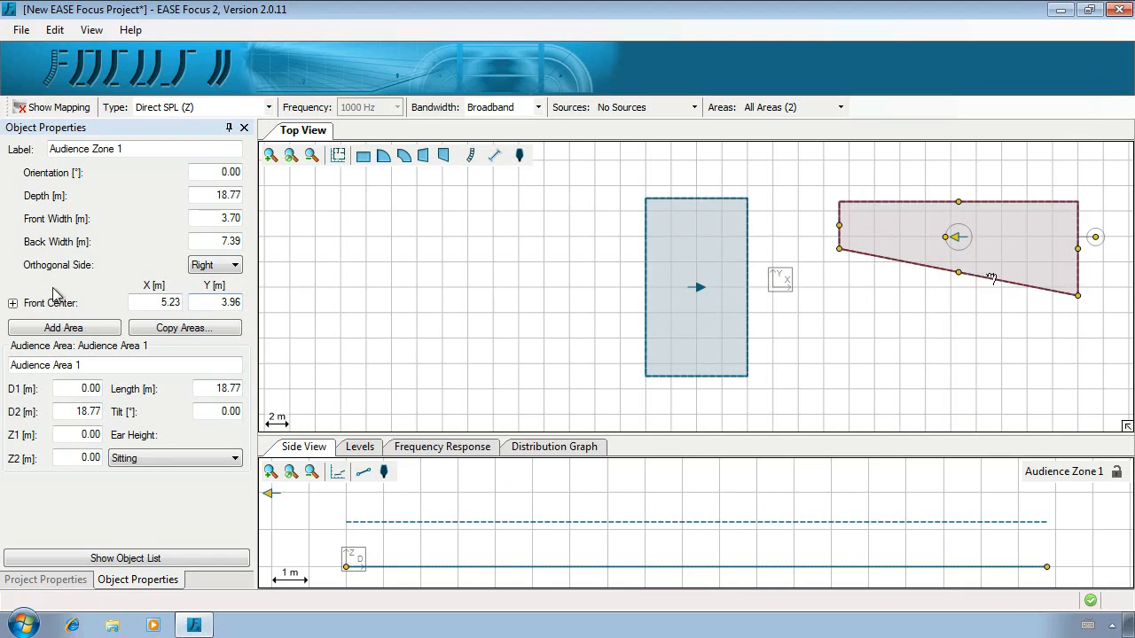
Step: Switch the new trapezoid zone's orthogonal side to Left and undo the change
{"action": "left_click", "coordinate": [234, 266]}
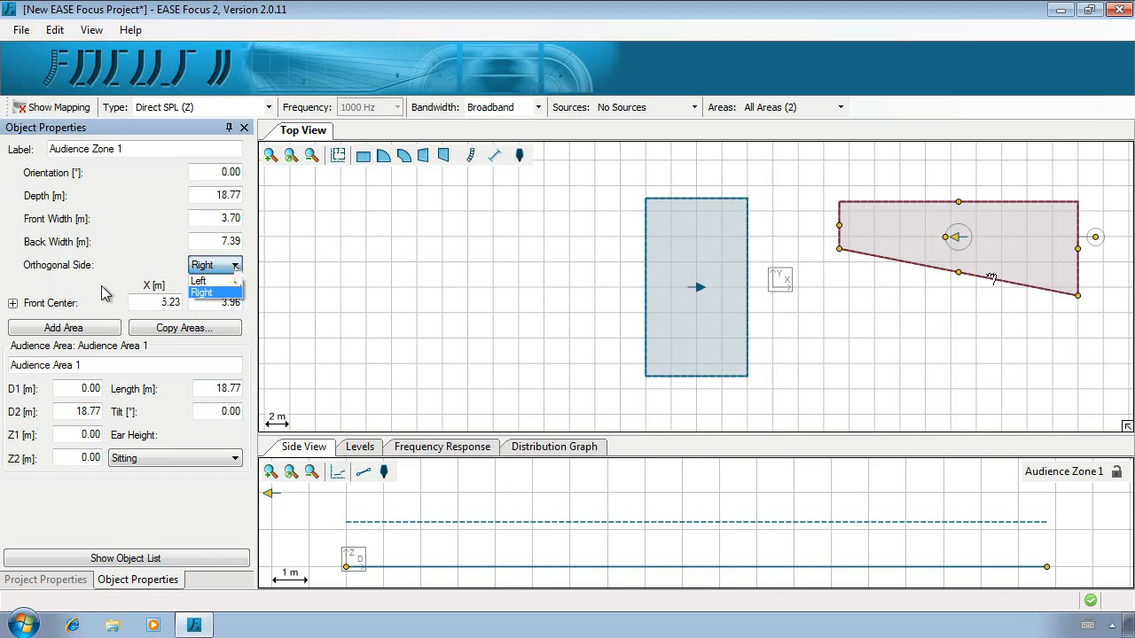
{"action": "left_click", "coordinate": [234, 281]}
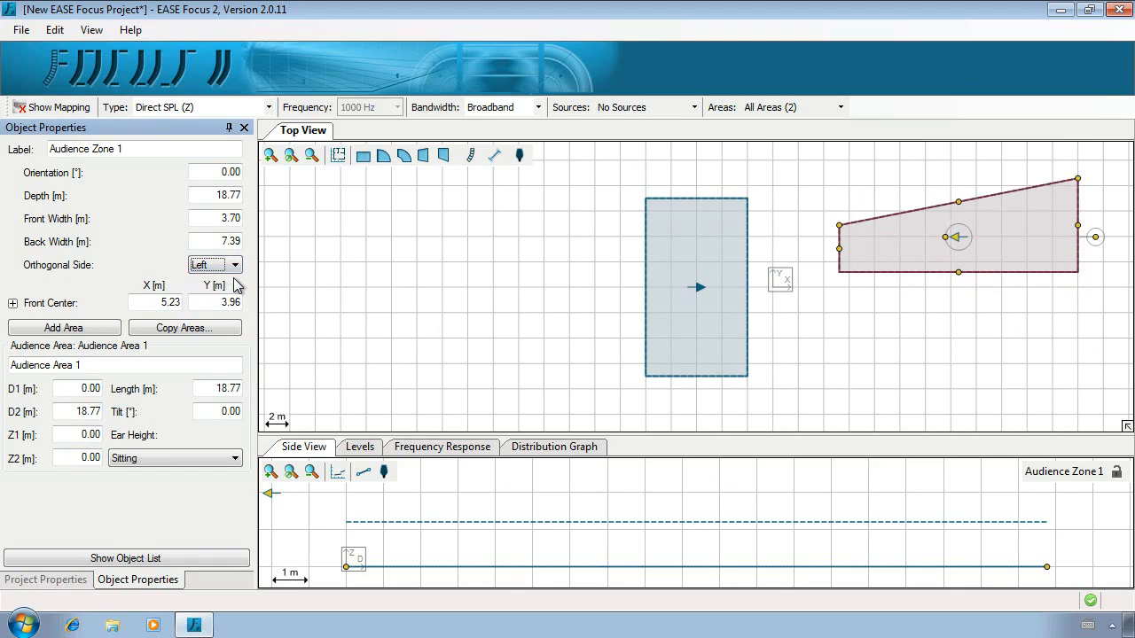
{"action": "key", "text": "ctrl+z"}
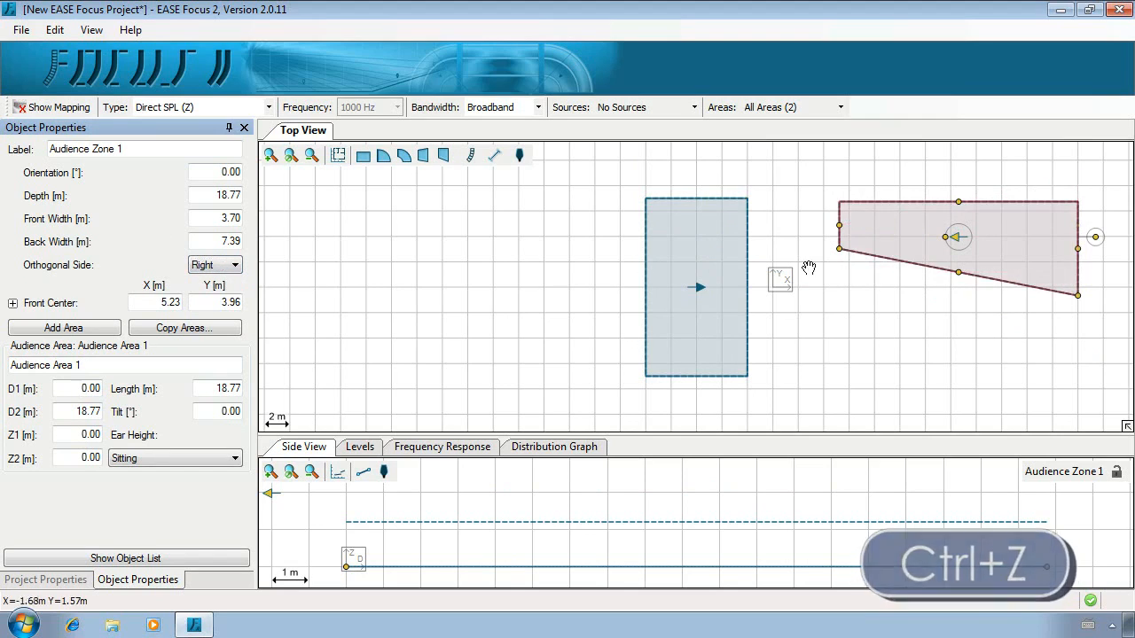
Step: Flip the trapezoid audience zone vertically
{"action": "right_click", "coordinate": [1042, 280]}
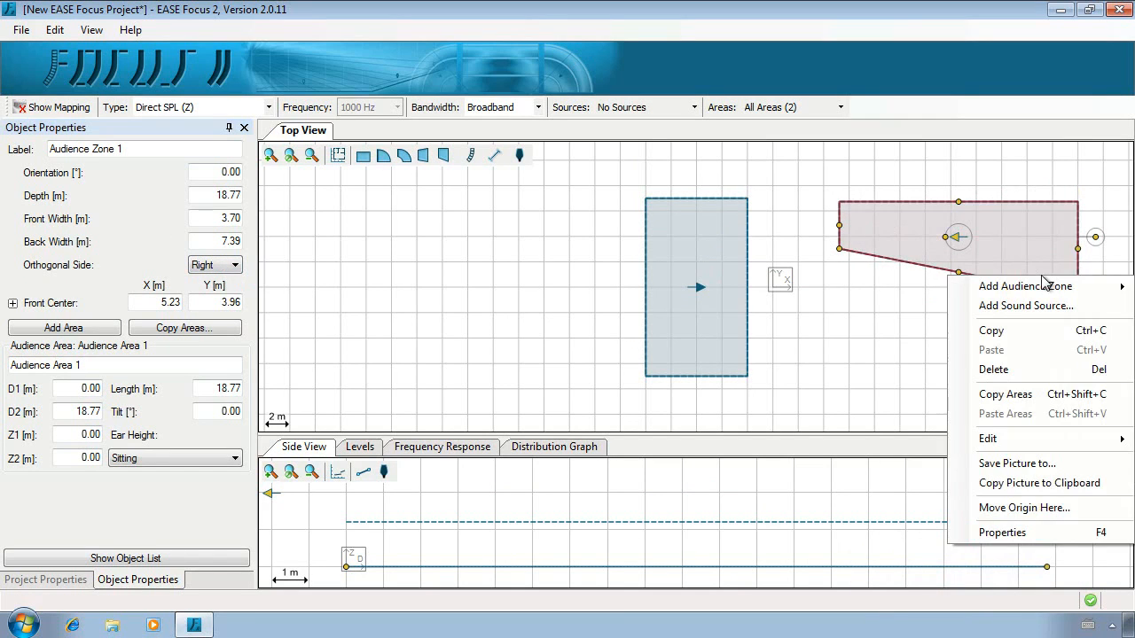
{"action": "mouse_move", "coordinate": [1009, 440]}
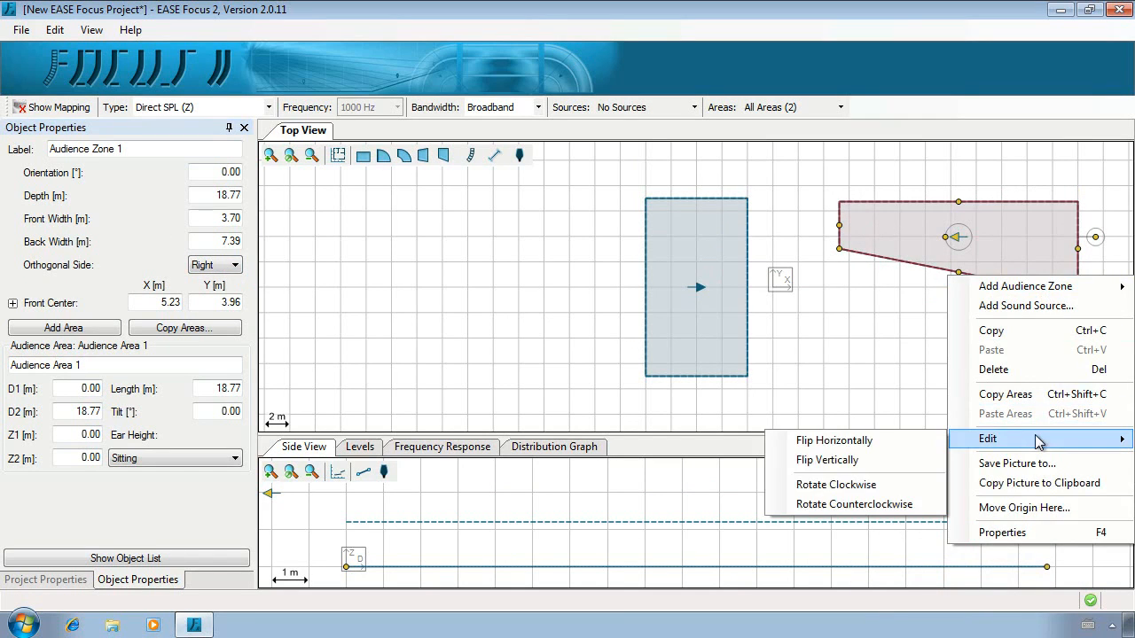
{"action": "left_click", "coordinate": [898, 465]}
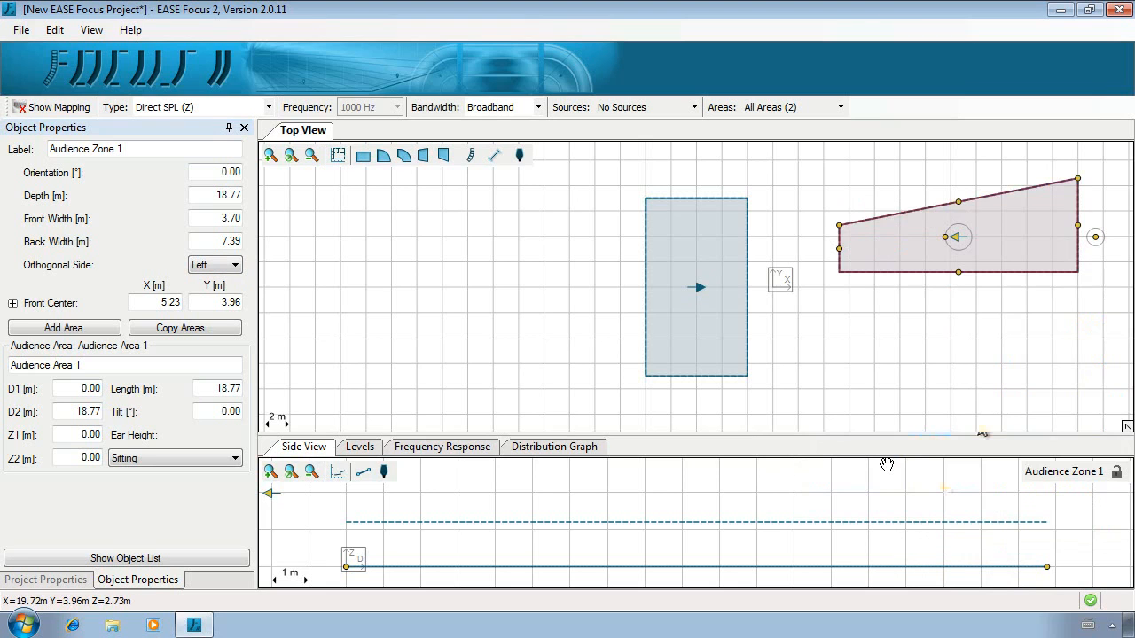
Step: Set the trapezoid zone's depth to 26 m, front width to 4.5 m, back width to 12.4 m and front center X to 0
{"action": "left_click", "coordinate": [209, 196]}
{"action": "double_click", "coordinate": [209, 196]}
{"action": "key", "text": "BackSpace"}
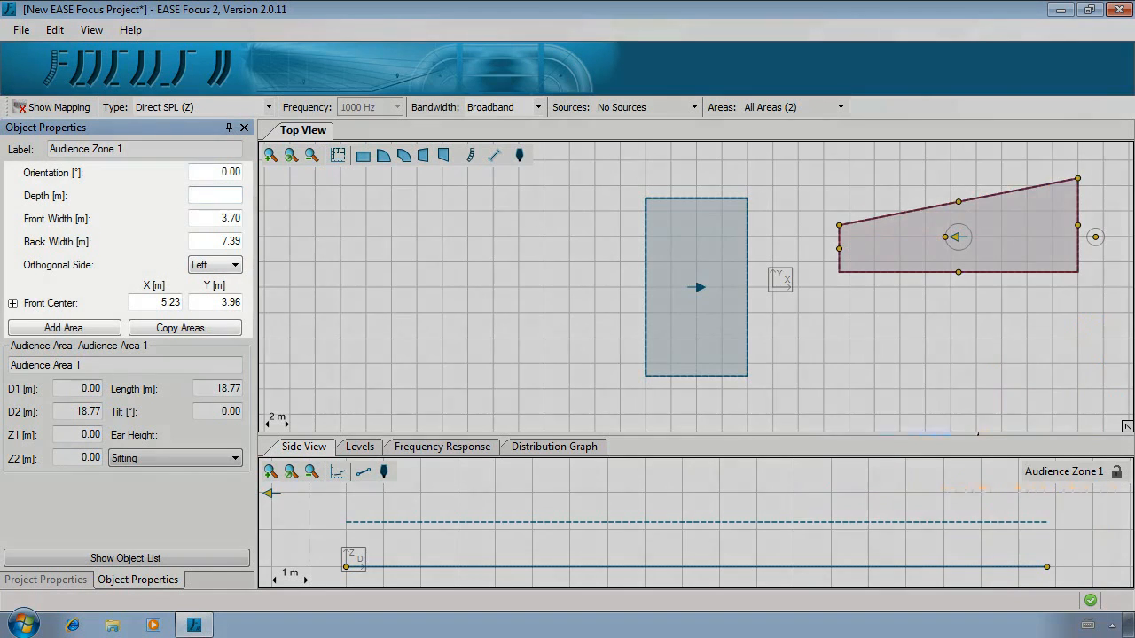
{"action": "type", "text": "26"}
{"action": "key", "text": "Tab"}
{"action": "type", "text": "4.5"}
{"action": "key", "text": "Tab"}
{"action": "type", "text": "12.4"}
{"action": "key", "text": "Tab"}
{"action": "key", "text": "Tab"}
{"action": "type", "text": "0"}
{"action": "key", "text": "Return"}
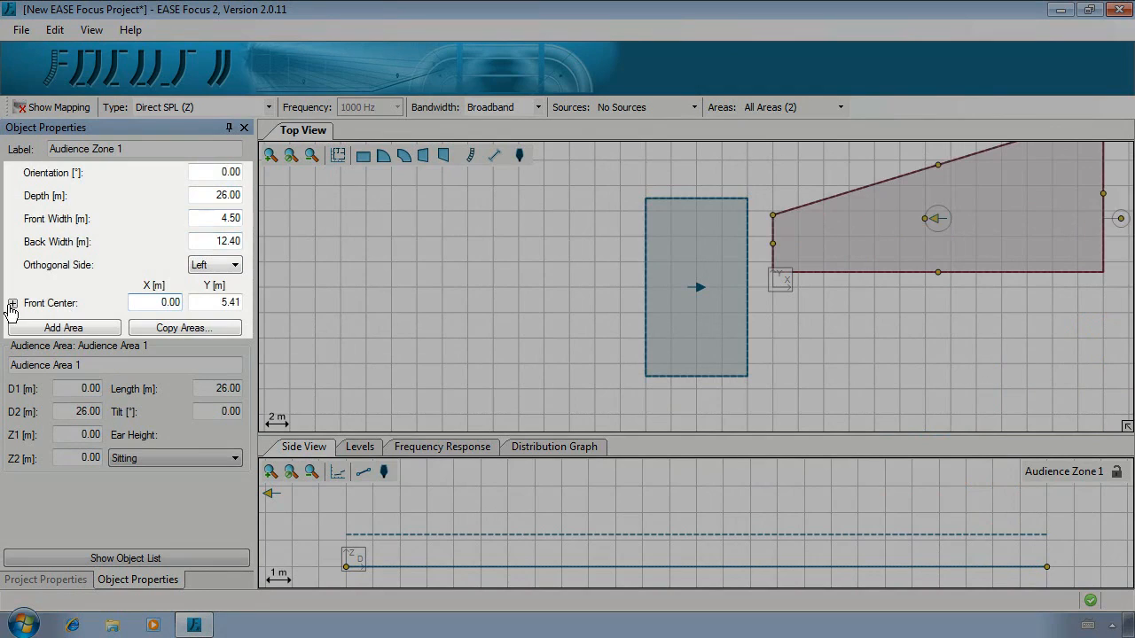
Step: Expand the trapezoid zone's corner coordinates and set the front left corner's Y to 0.5 m
{"action": "left_click", "coordinate": [13, 304]}
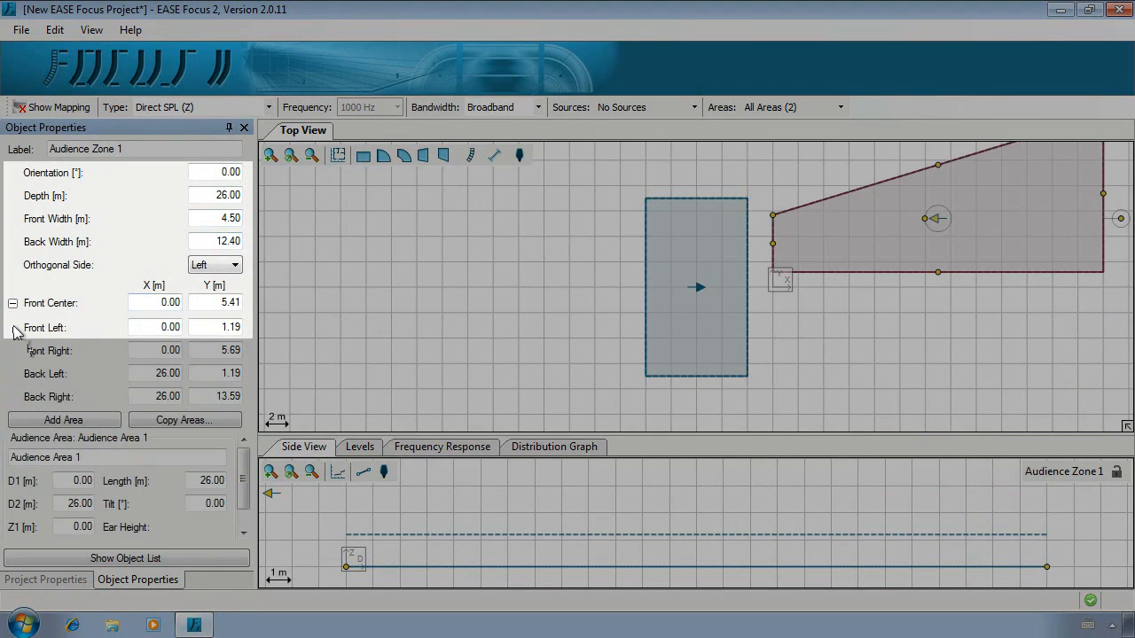
{"action": "key", "text": "Tab"}
{"action": "key", "text": "Tab"}
{"action": "type", "text": "0.5"}
{"action": "key", "text": "Return"}
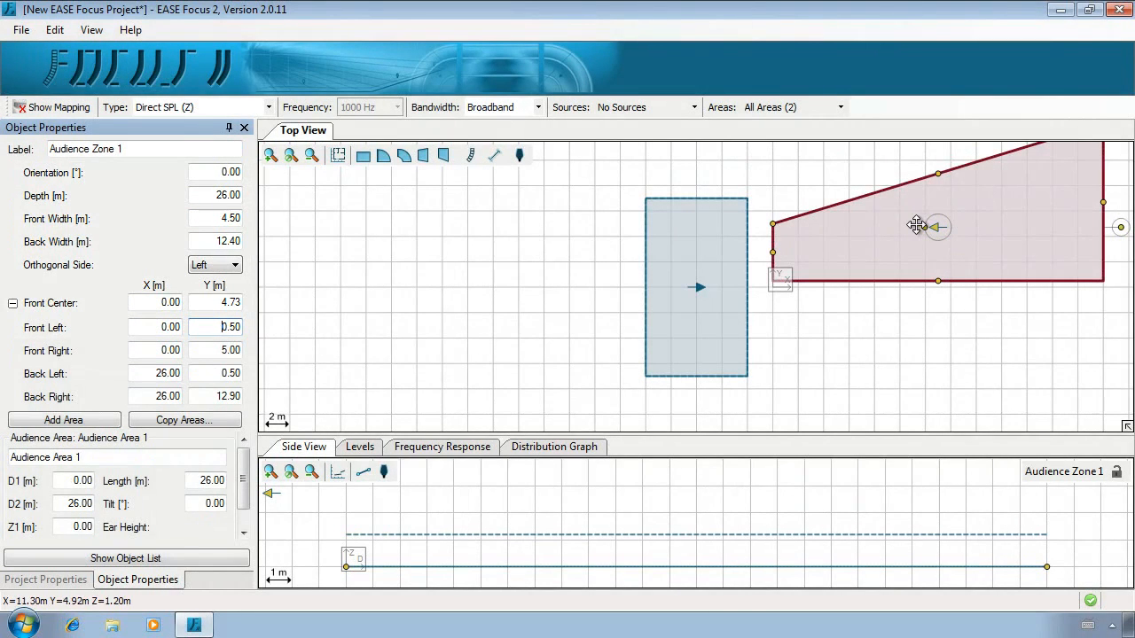
Step: Rename the trapezoid audience zone as Center Left Zone
{"action": "left_click_drag", "start_coordinate": [133, 151], "coordinate": [17, 159]}
{"action": "type", "text": "C"}
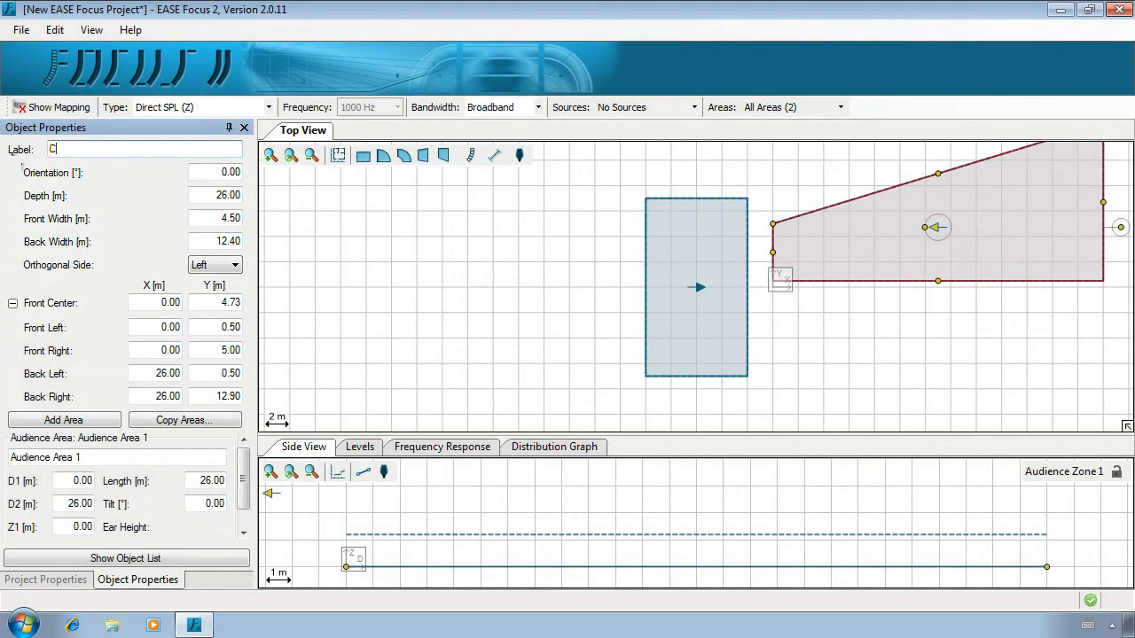
{"action": "type", "text": "enter Left Zone"}
{"action": "key", "text": "Return"}
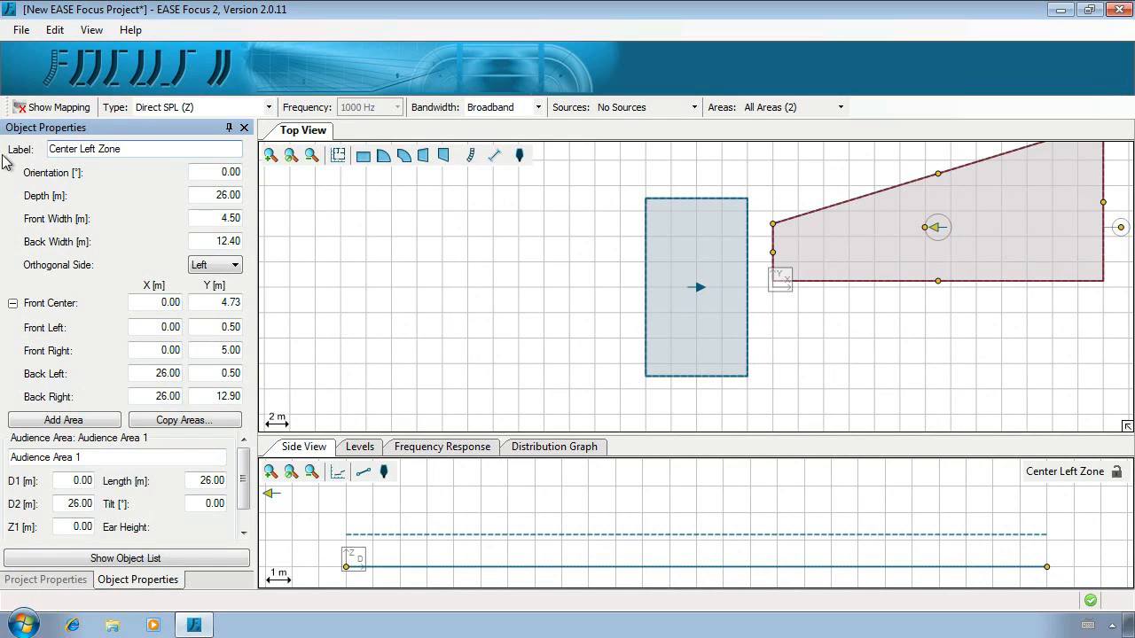
Step: Change the grid size in the options from dynamic to a fixed value of 5 m
{"action": "key", "text": "F9"}
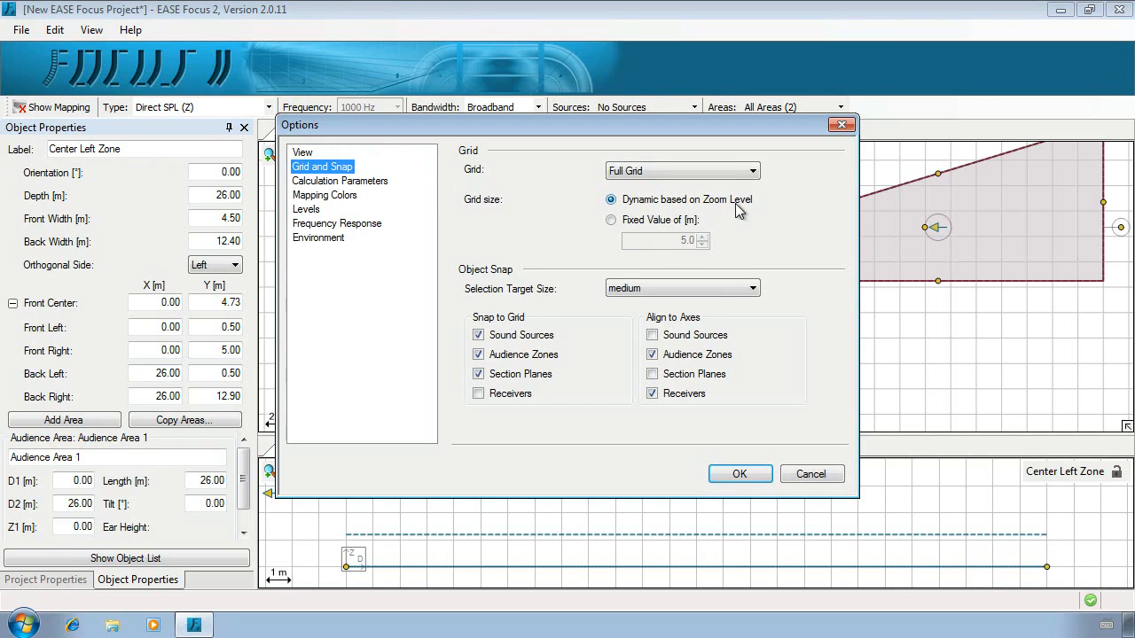
{"action": "left_click", "coordinate": [612, 221]}
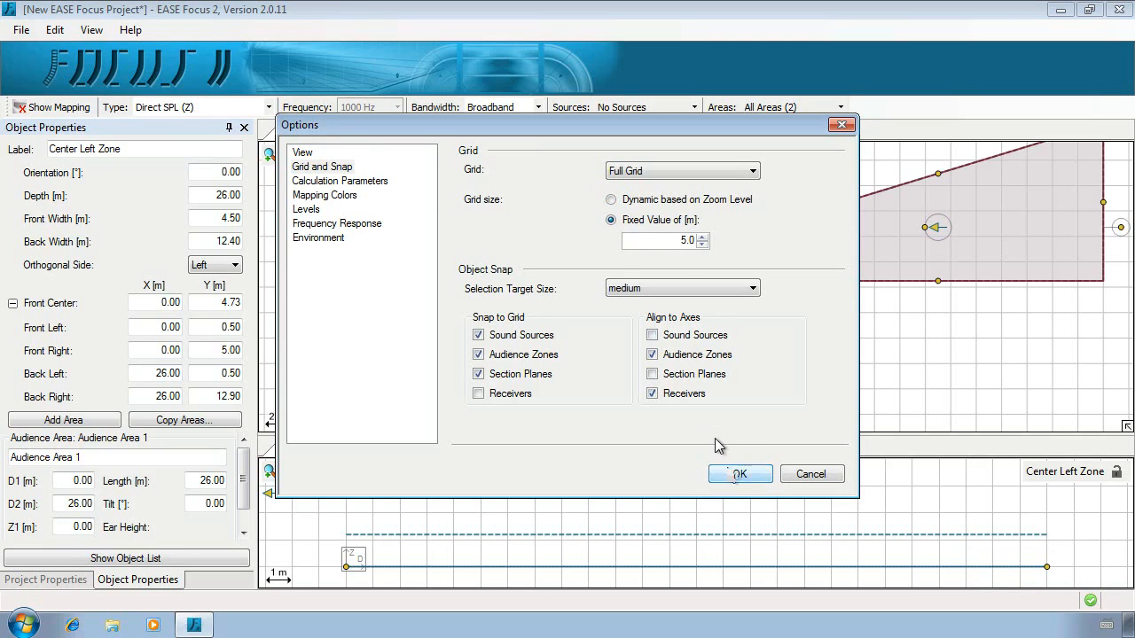
{"action": "left_click", "coordinate": [723, 474]}
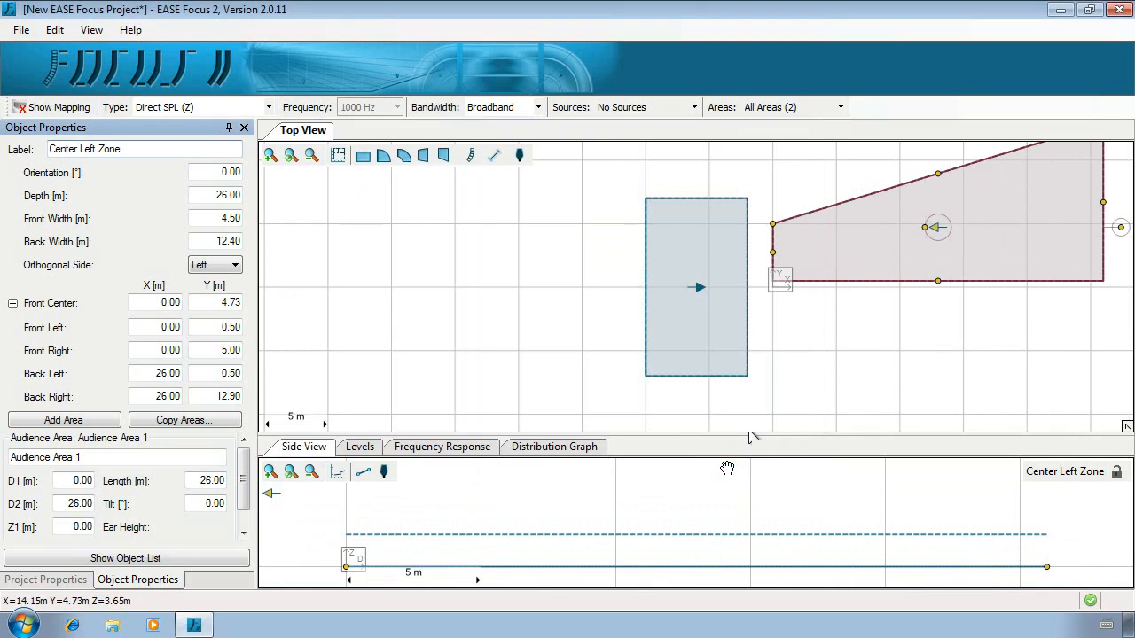
Step: Duplicate the Center Left Zone, placing the copy above the original with its front center at about X -5.2 m, Y 14.5 m
{"action": "left_click", "coordinate": [312, 157]}
{"action": "left_click", "coordinate": [312, 156]}
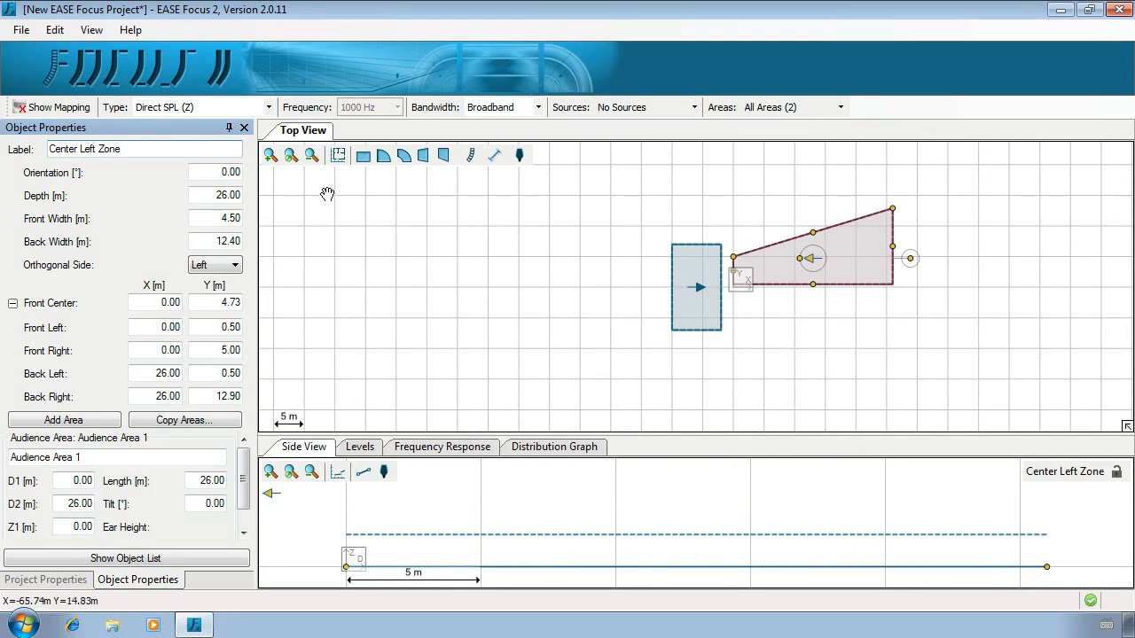
{"action": "left_click", "coordinate": [272, 161]}
{"action": "left_click", "coordinate": [273, 165]}
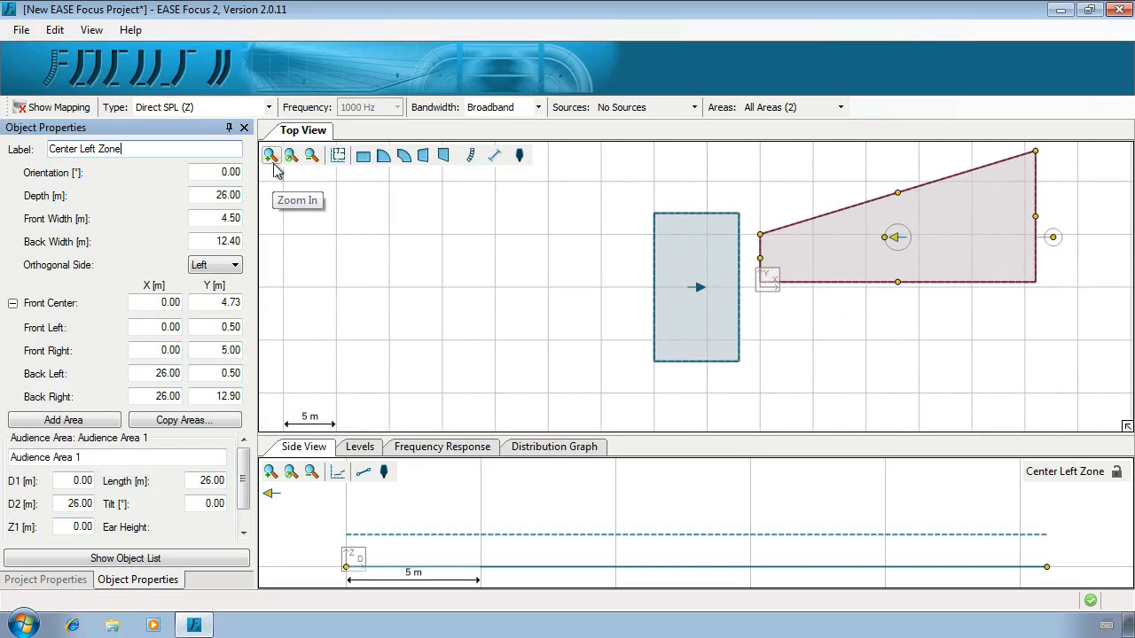
{"action": "left_click", "coordinate": [291, 157]}
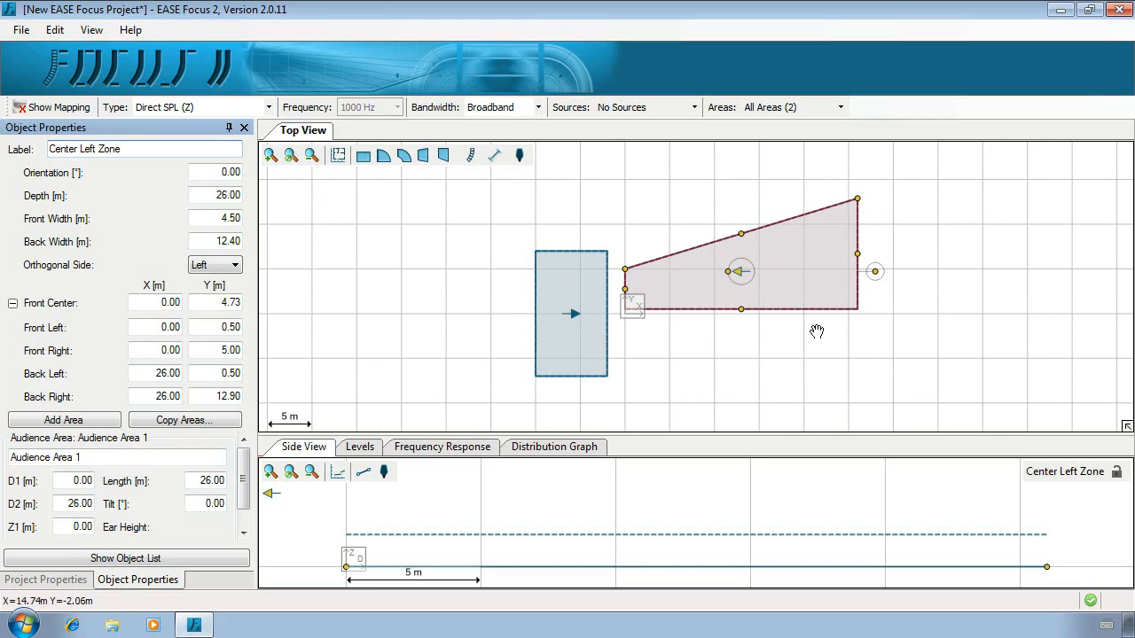
{"action": "right_click", "coordinate": [838, 297]}
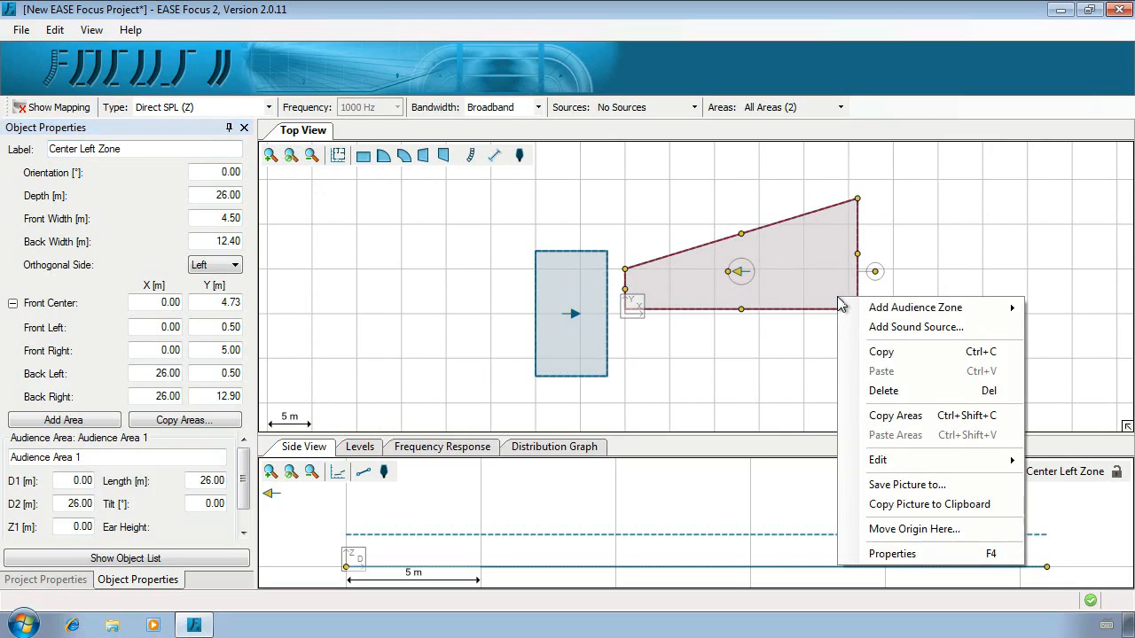
{"action": "key", "text": "ctrl+c"}
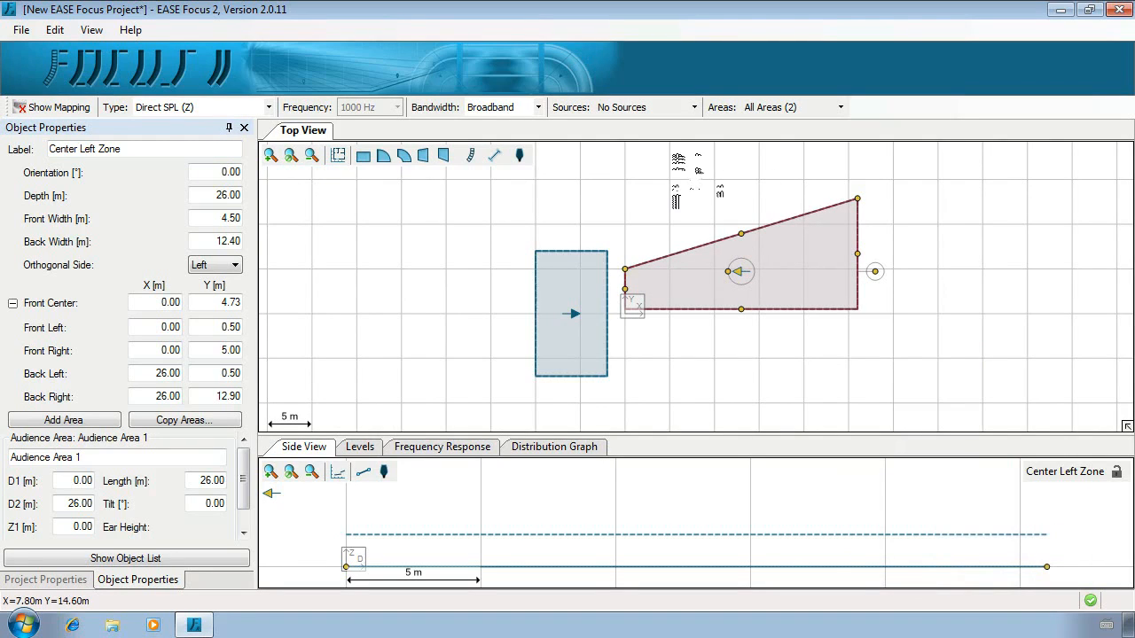
{"action": "right_click", "coordinate": [696, 192]}
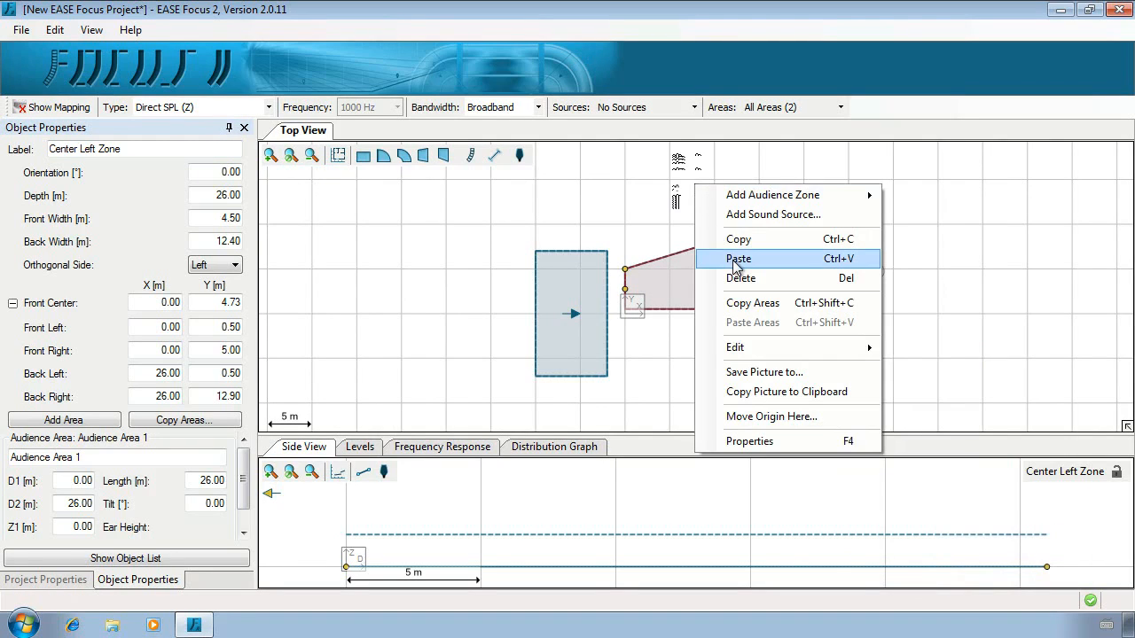
{"action": "key", "text": "ctrl+v"}
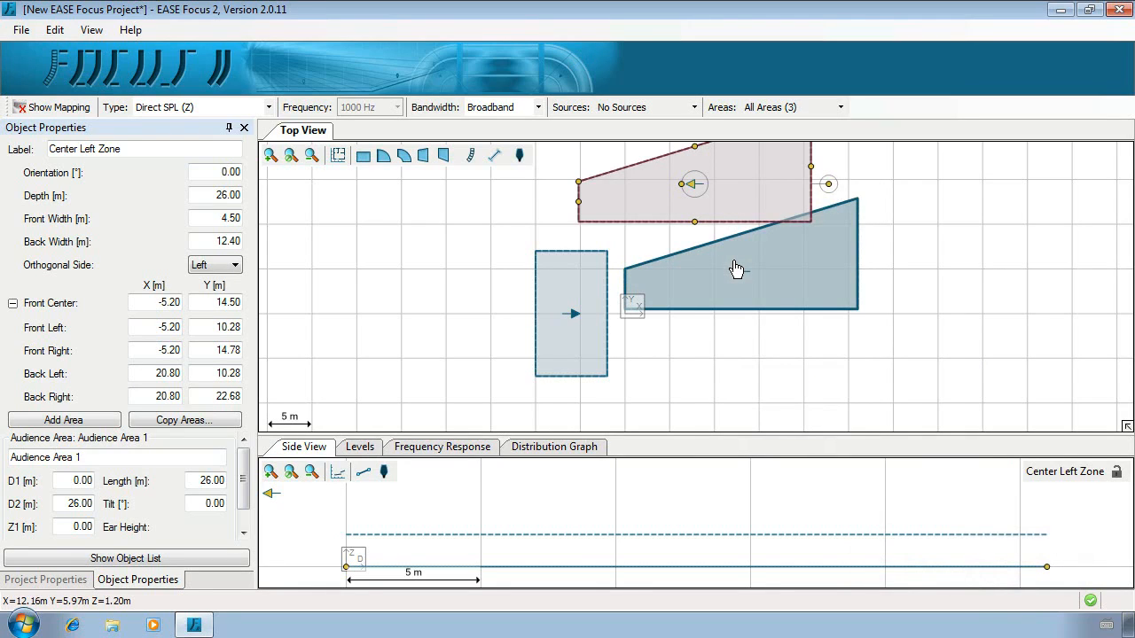
Step: Flip the copied zone vertically and move it so its front center sits at about X 0 m, Y 5.28 m
{"action": "left_click", "coordinate": [768, 191]}
{"action": "right_click", "coordinate": [773, 200]}
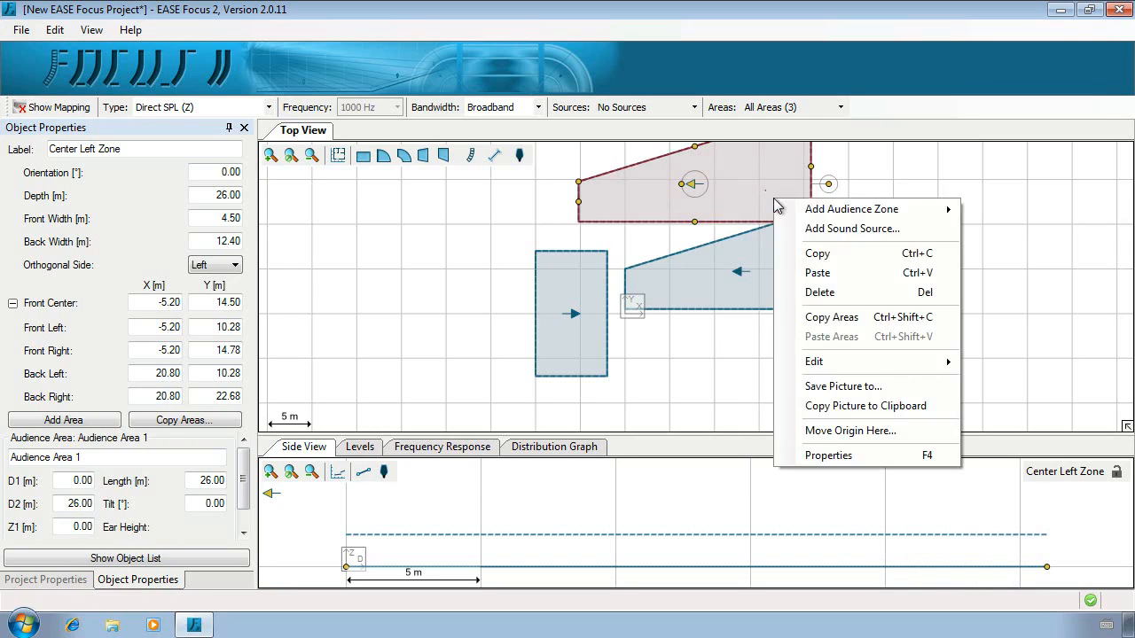
{"action": "mouse_move", "coordinate": [844, 361]}
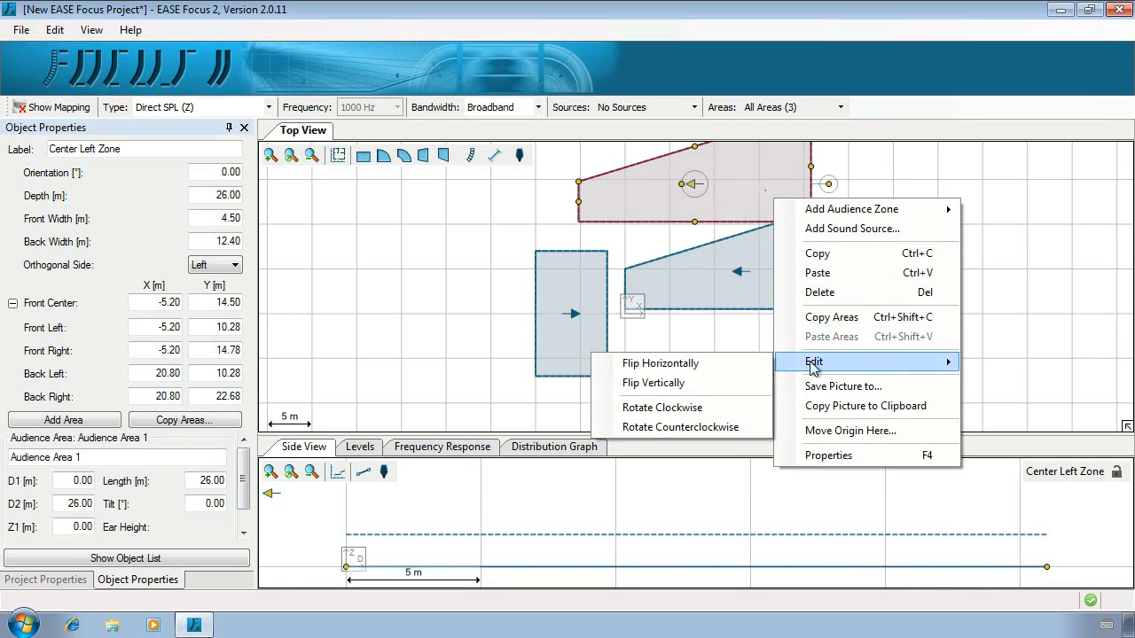
{"action": "left_click", "coordinate": [748, 384]}
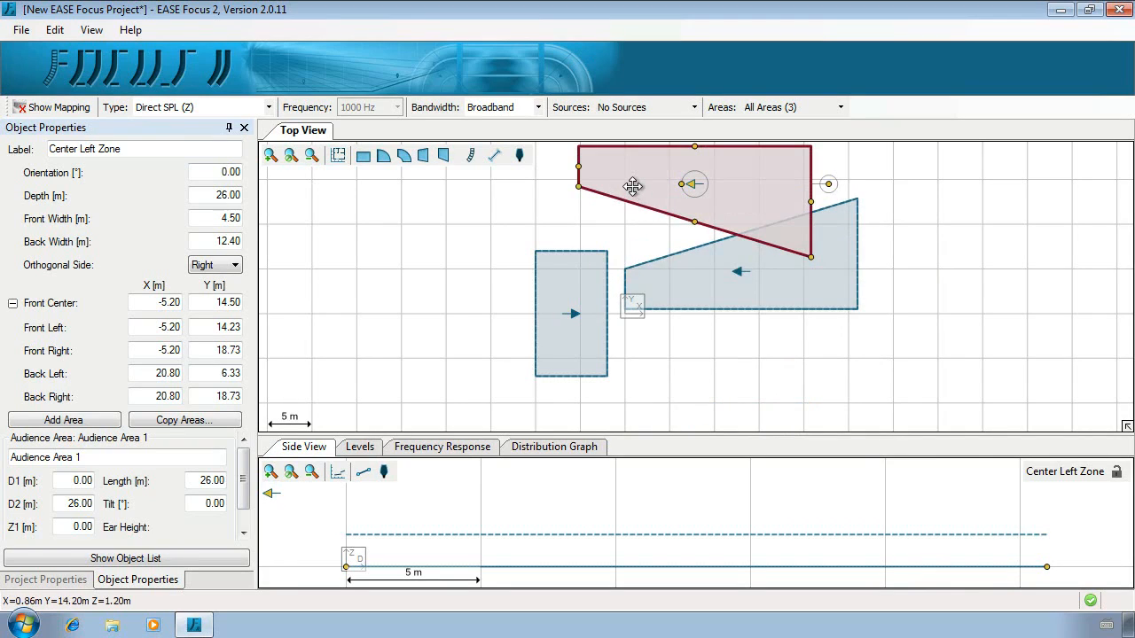
{"action": "left_click_drag", "start_coordinate": [632, 186], "coordinate": [679, 266]}
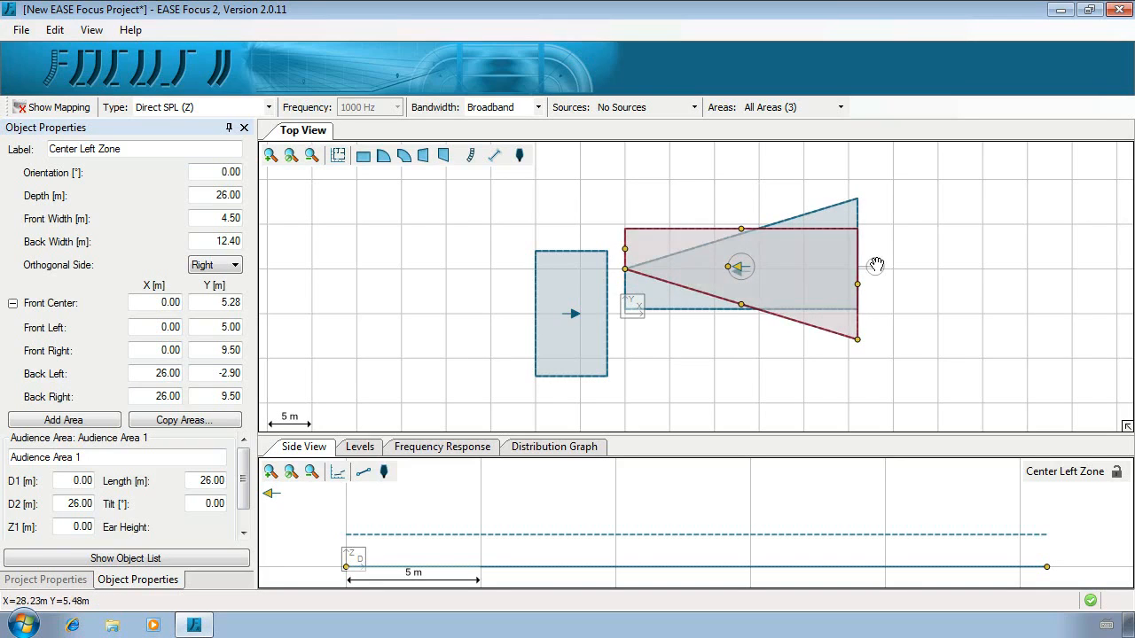
Step: Rotate the flipped zone to about 33.8° along the Center Left Zone's slanted edge and set its front center Y to 6.28 m
{"action": "left_click_drag", "start_coordinate": [875, 266], "coordinate": [778, 167]}
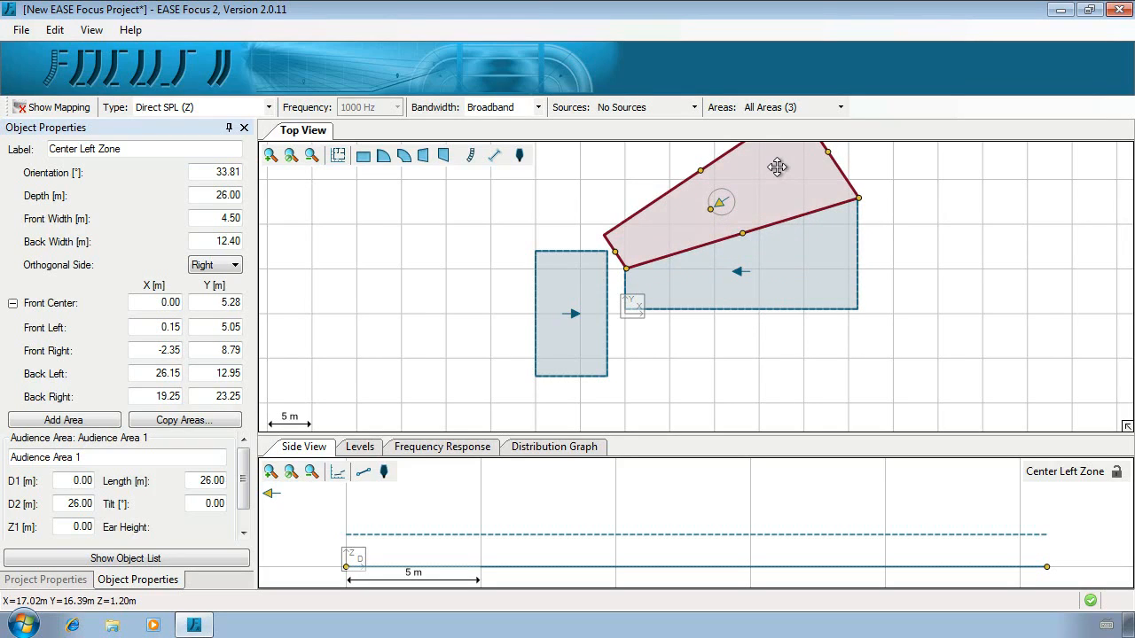
{"action": "left_click", "coordinate": [219, 303]}
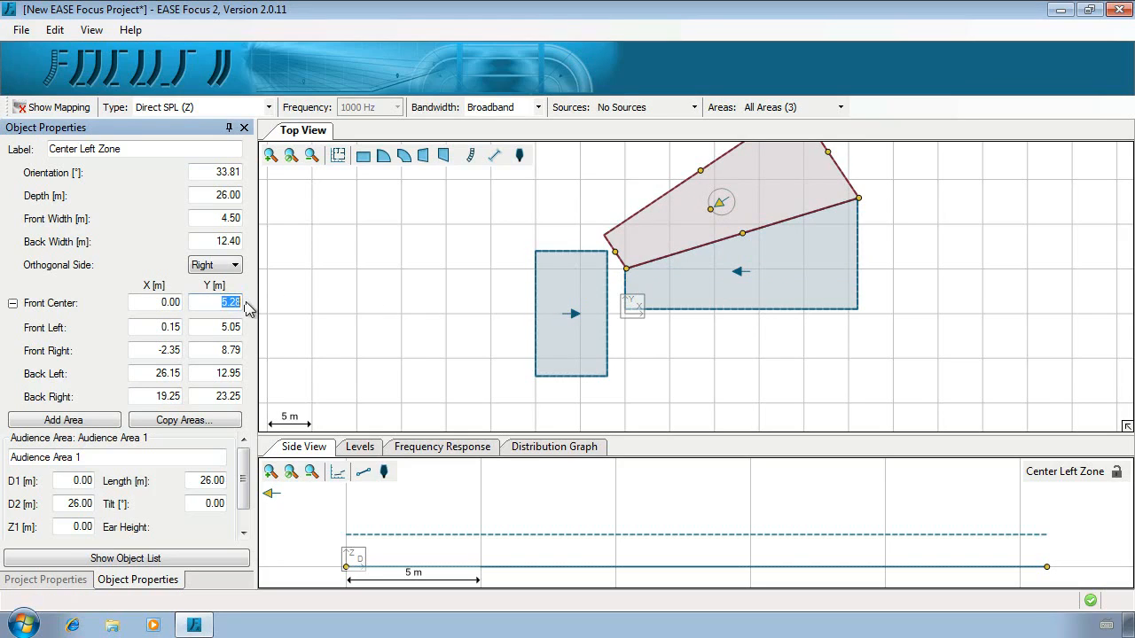
{"action": "type", "text": "6"}
{"action": "key", "text": "Return"}
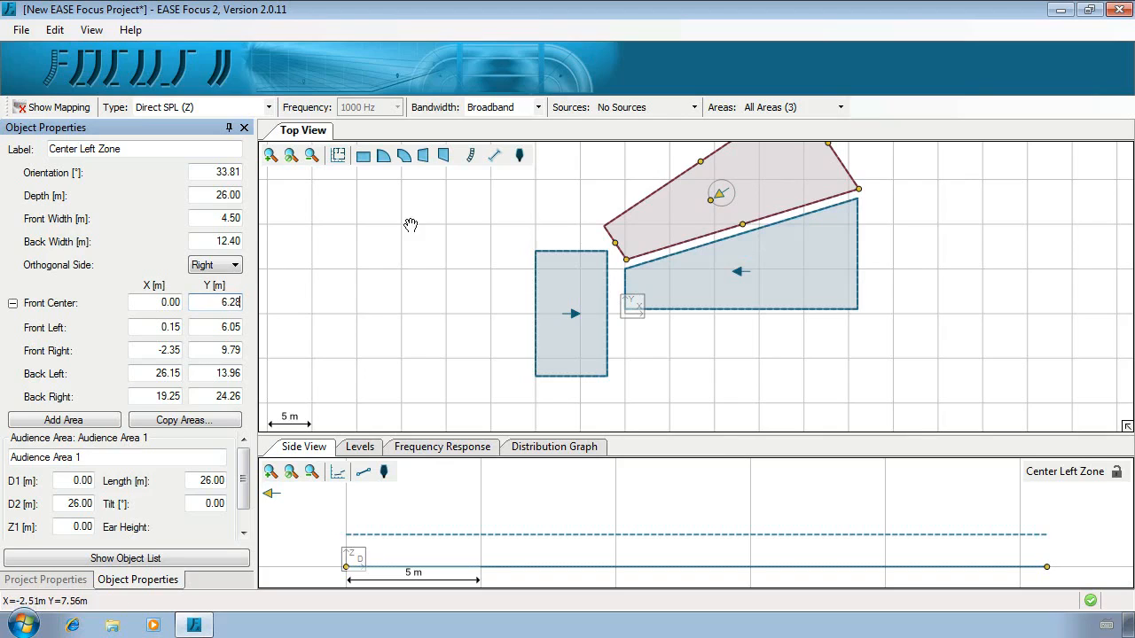
Step: Rename the rotated copy of the center zone as Left Zone
{"action": "left_click_drag", "start_coordinate": [137, 149], "coordinate": [25, 149]}
{"action": "type", "text": "LH"}
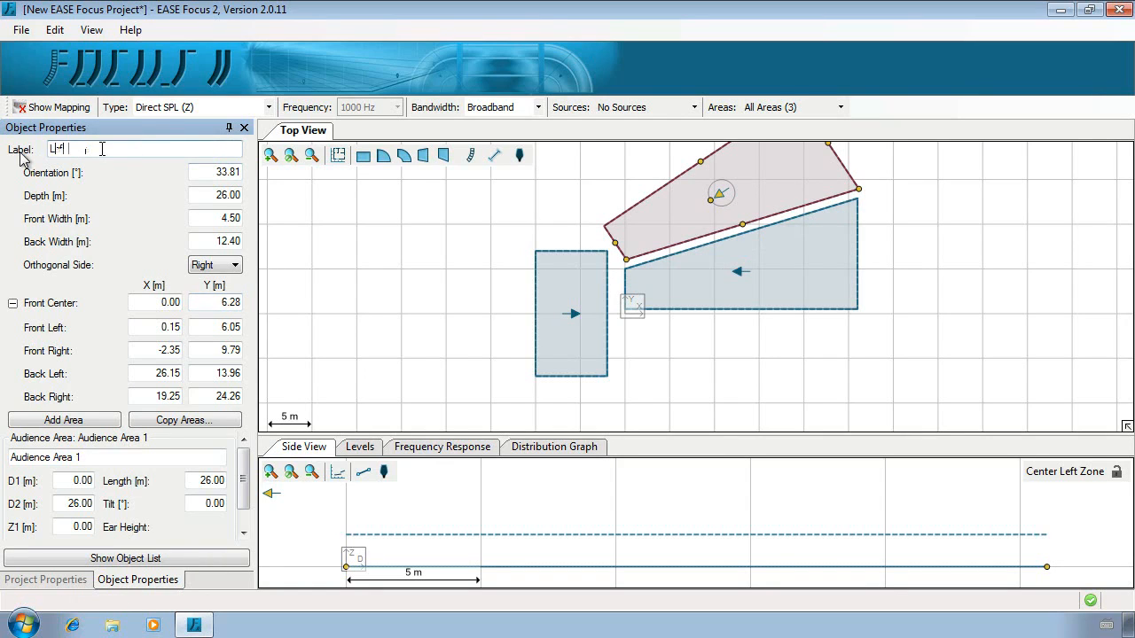
{"action": "type", "text": "ft Zone"}
{"action": "key", "text": "Return"}
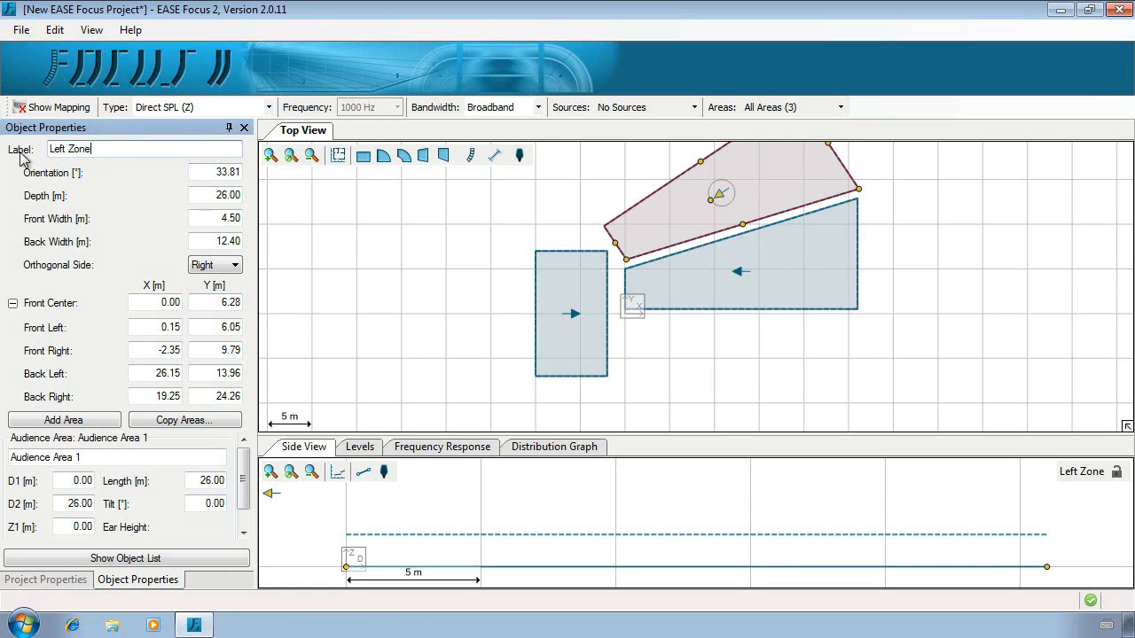
Step: Add an annular sector audience zone behind the trapezoid zones
{"action": "right_click", "coordinate": [880, 253]}
{"action": "mouse_move", "coordinate": [909, 275]}
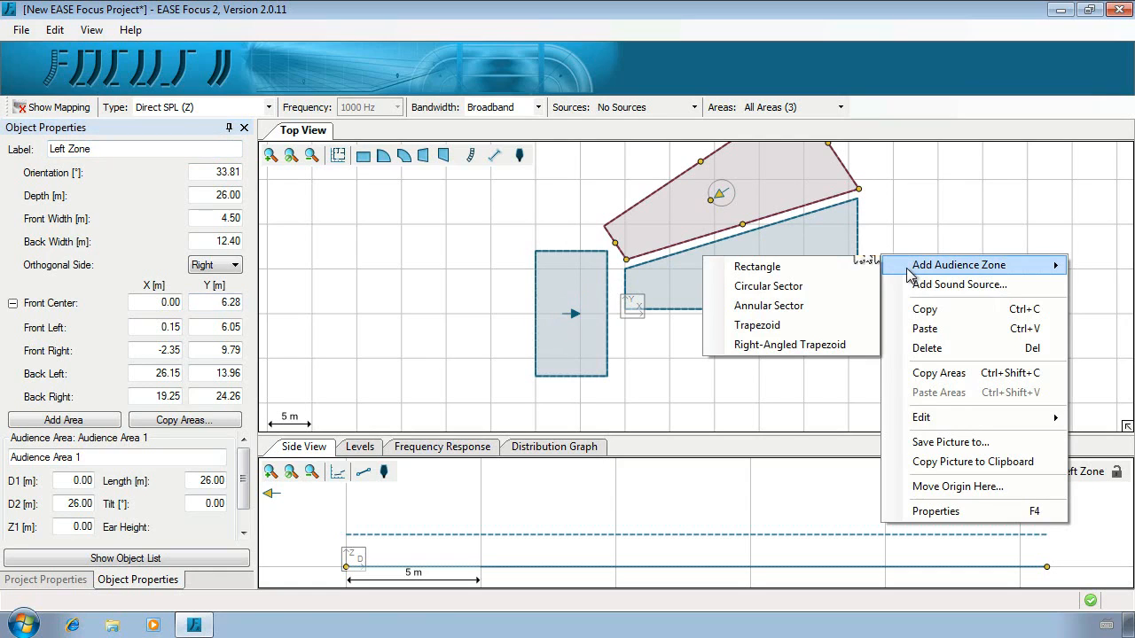
{"action": "left_click", "coordinate": [809, 309]}
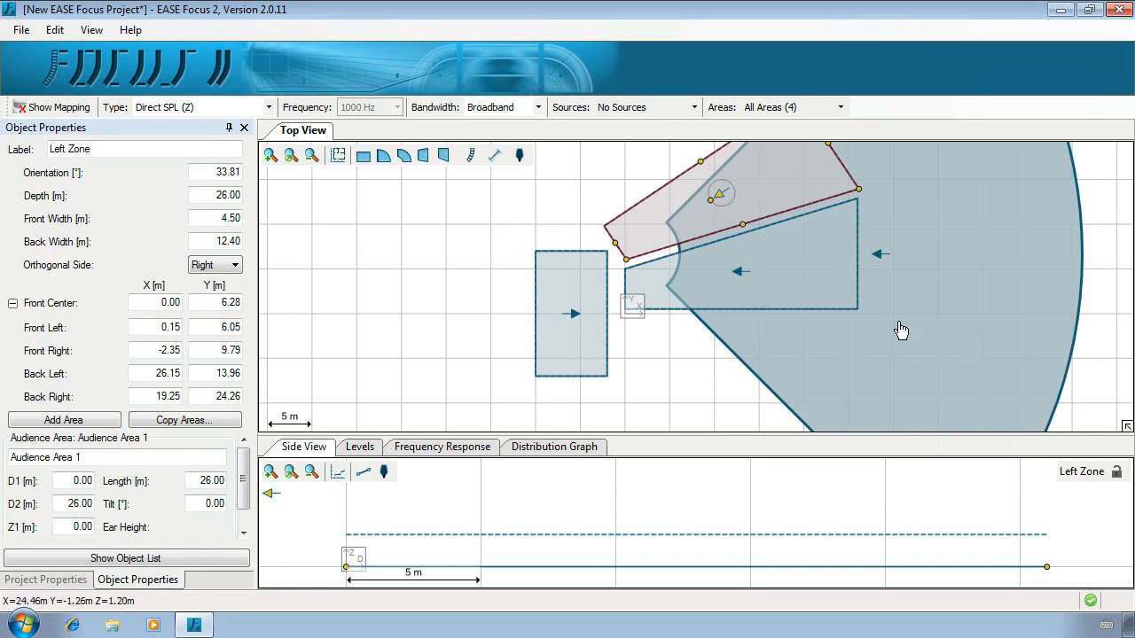
Step: Set the annular sector's depth to 4 m, sweep angle to 35°, and front center to X 26 m, Y 0 m
{"action": "double_click", "coordinate": [215, 219]}
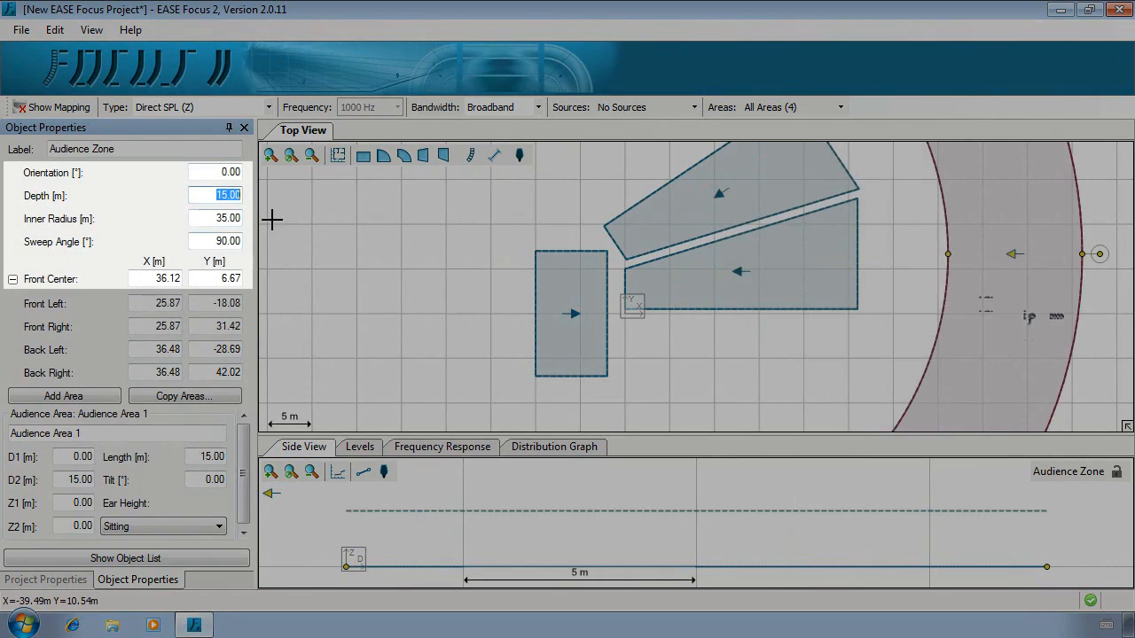
{"action": "type", "text": "4"}
{"action": "key", "text": "Tab"}
{"action": "key", "text": "Tab"}
{"action": "type", "text": "35"}
{"action": "key", "text": "Tab"}
{"action": "type", "text": "26"}
{"action": "key", "text": "Tab"}
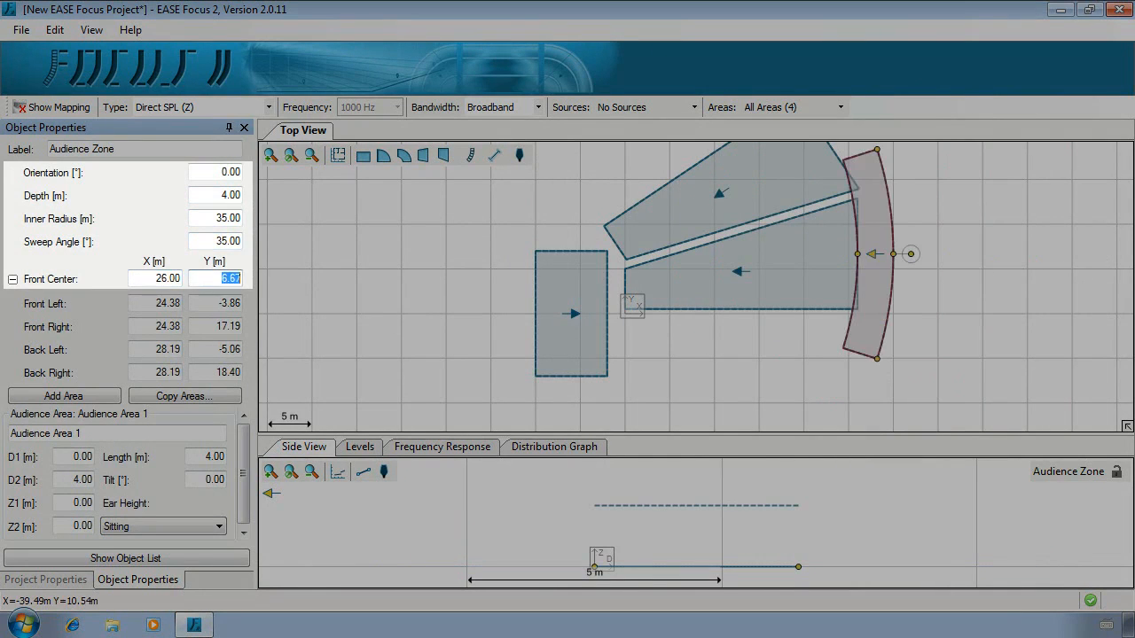
{"action": "type", "text": "0"}
{"action": "key", "text": "Return"}
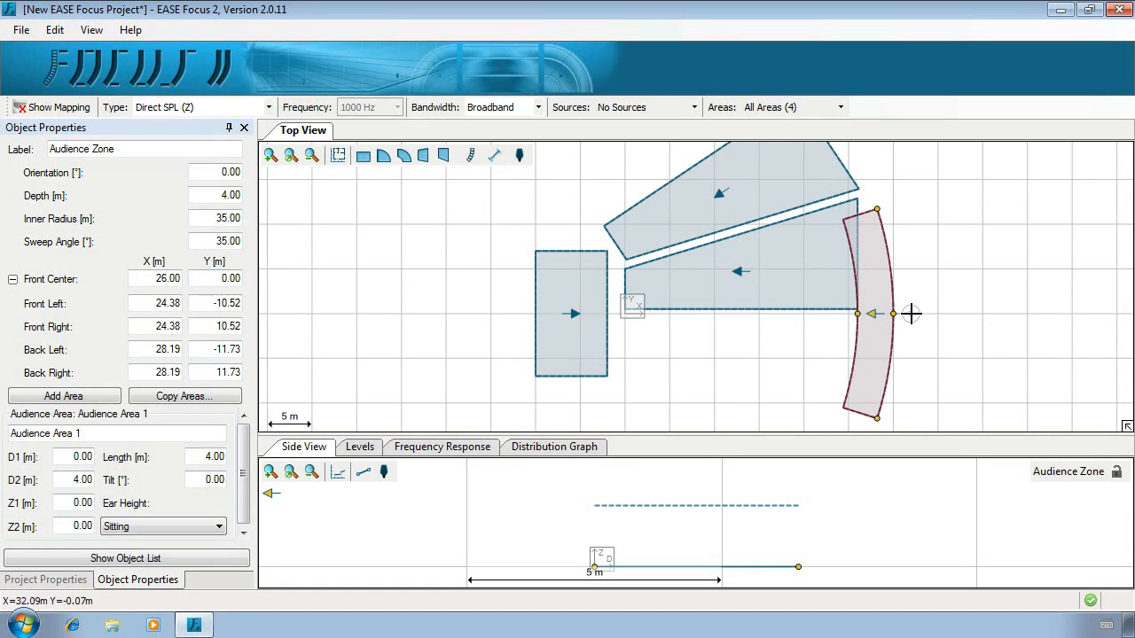
Step: Try rotating the annular sector freehand to about 17.5° and repositioning it, and undo these changes
{"action": "left_click_drag", "start_coordinate": [907, 310], "coordinate": [905, 296]}
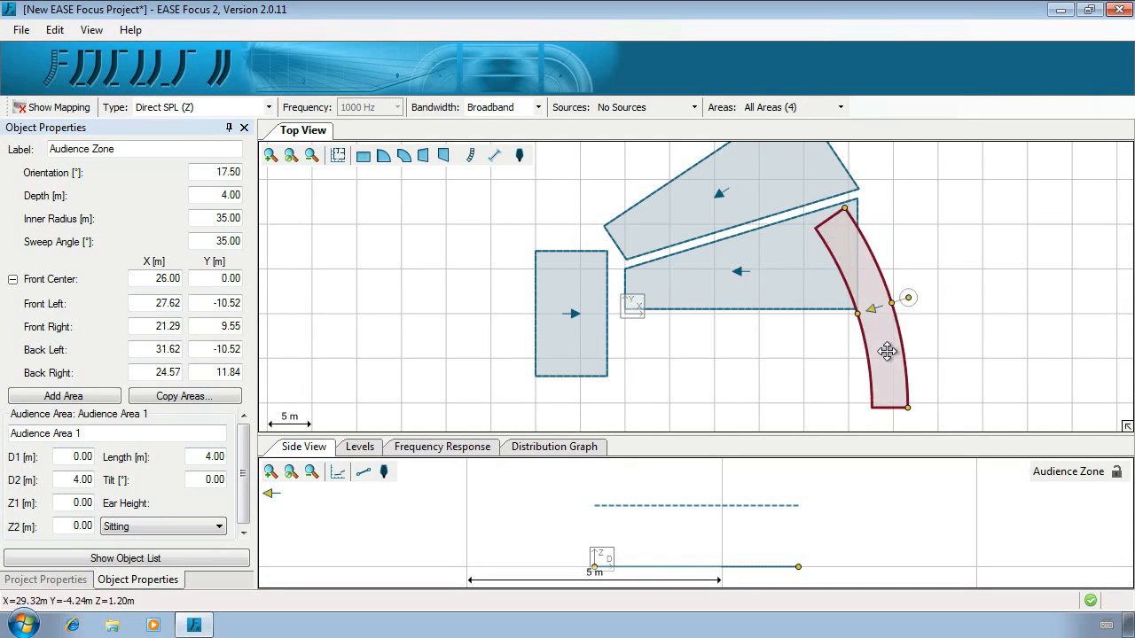
{"action": "left_click_drag", "start_coordinate": [888, 352], "coordinate": [875, 241]}
{"action": "key", "text": "ctrl+z"}
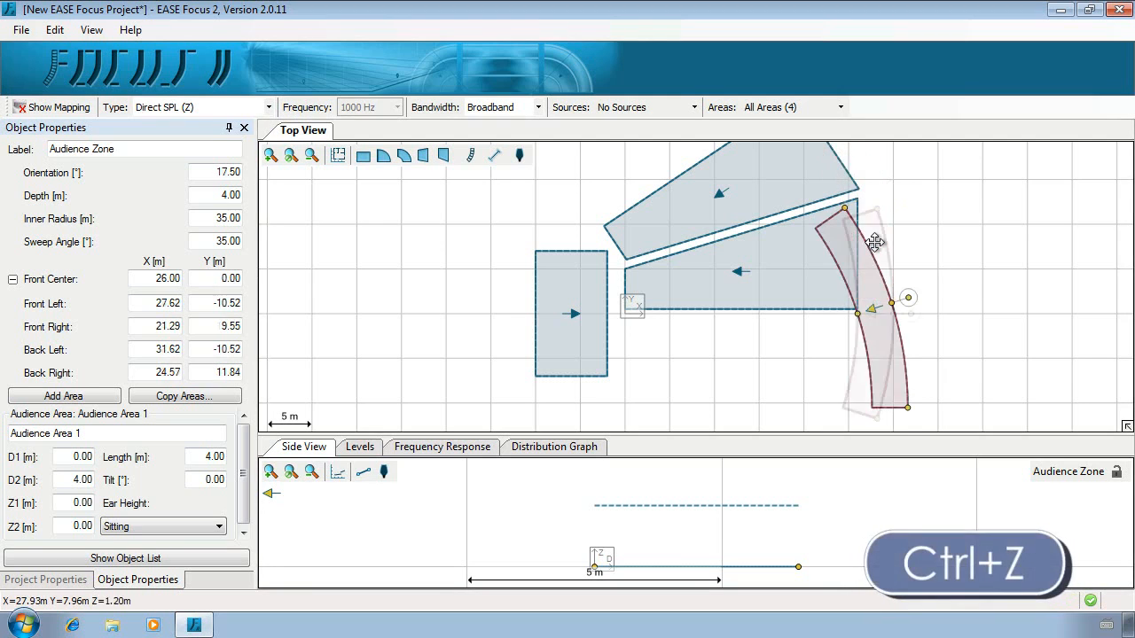
{"action": "key", "text": "ctrl+z"}
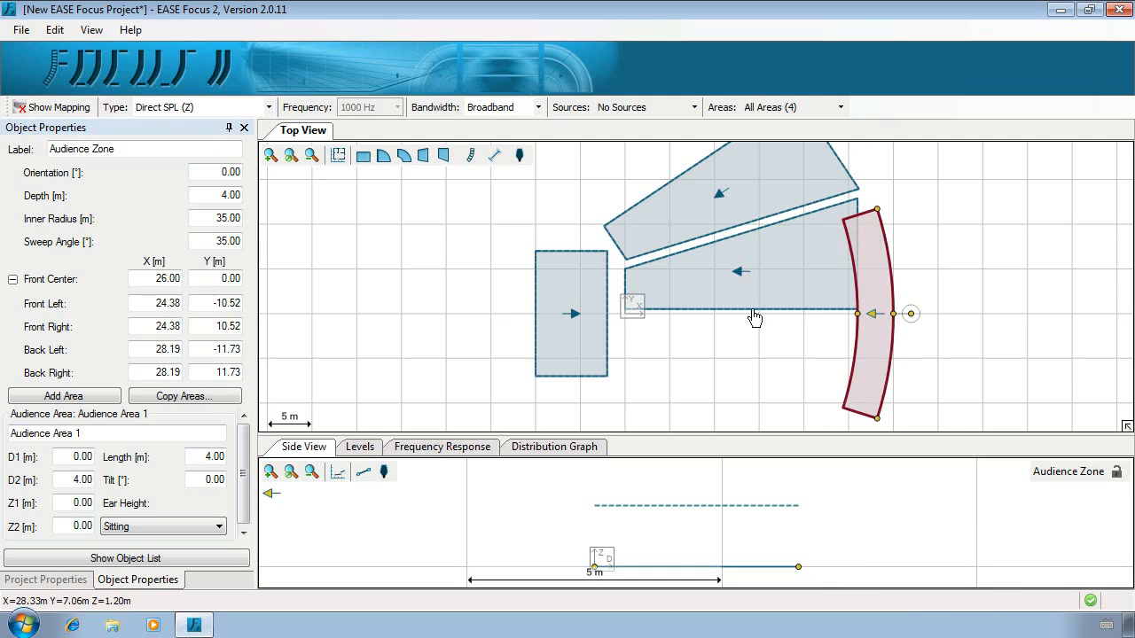
Step: Set the annular sector's orientation to 20° and move its front center to about X 23.9 m, Y 12 m
{"action": "left_click_drag", "start_coordinate": [219, 175], "coordinate": [242, 179]}
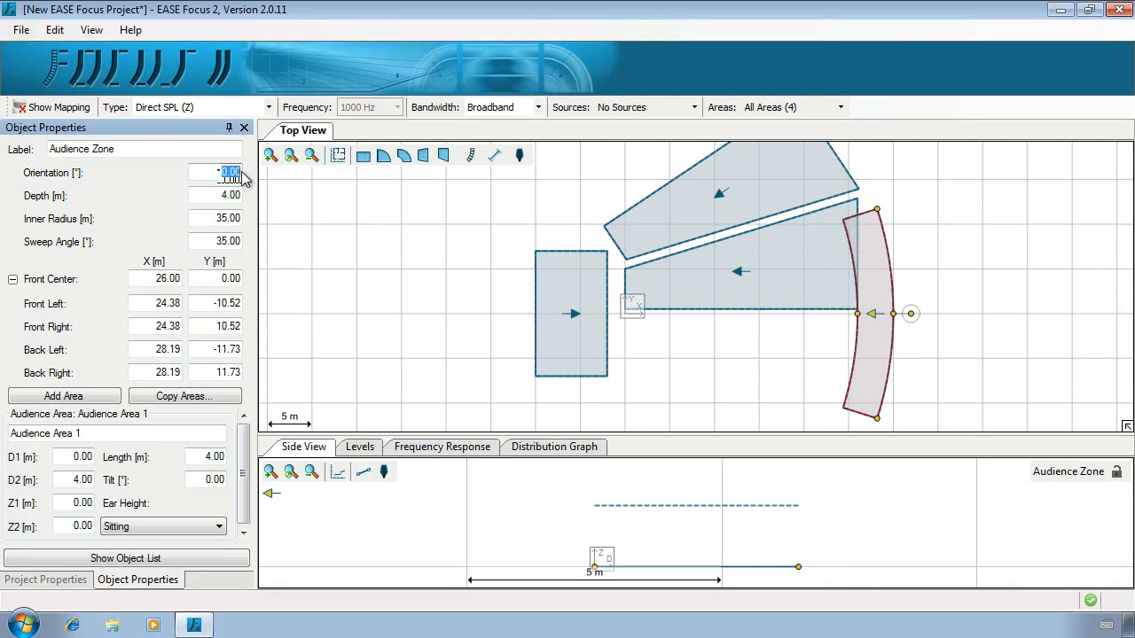
{"action": "type", "text": "20"}
{"action": "key", "text": "Return"}
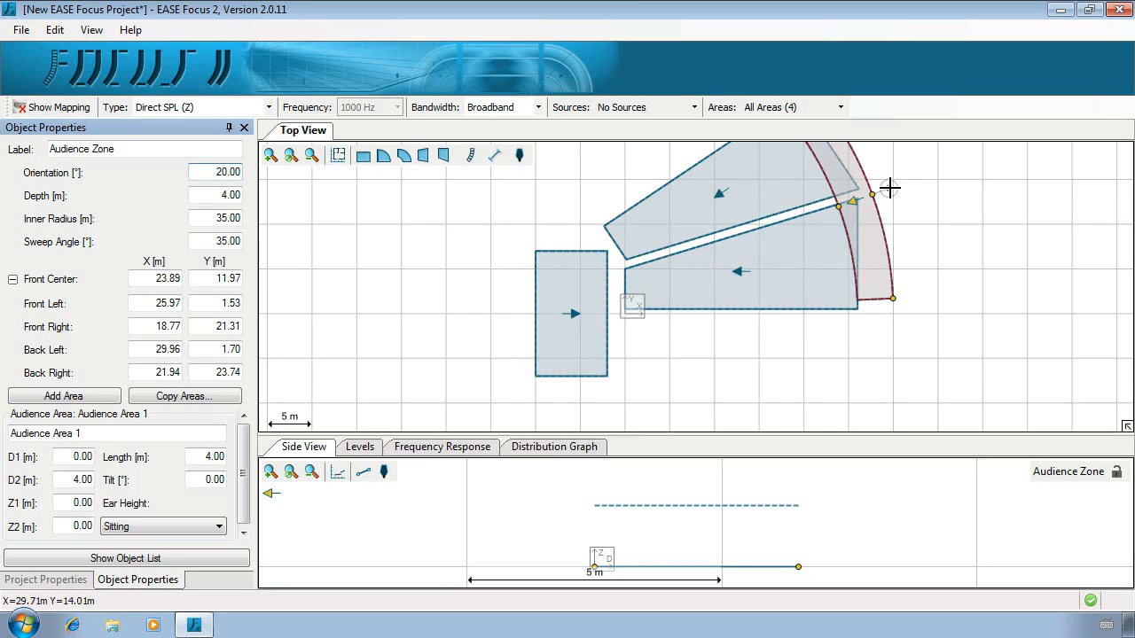
{"action": "left_click_drag", "start_coordinate": [889, 189], "coordinate": [853, 196]}
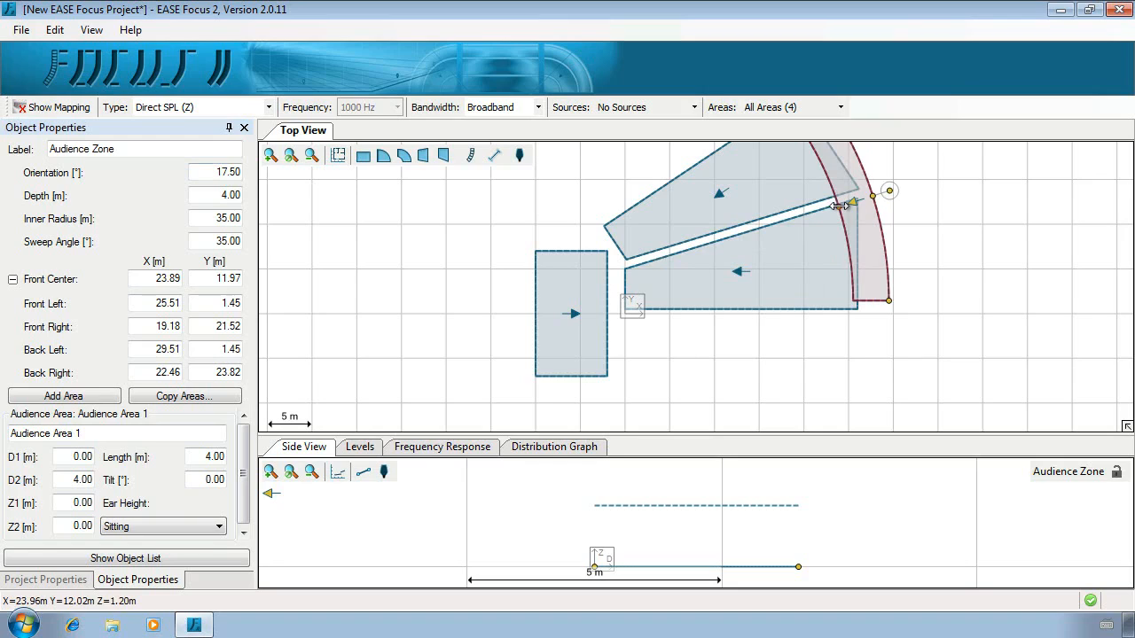
{"action": "key", "text": "ctrl+z"}
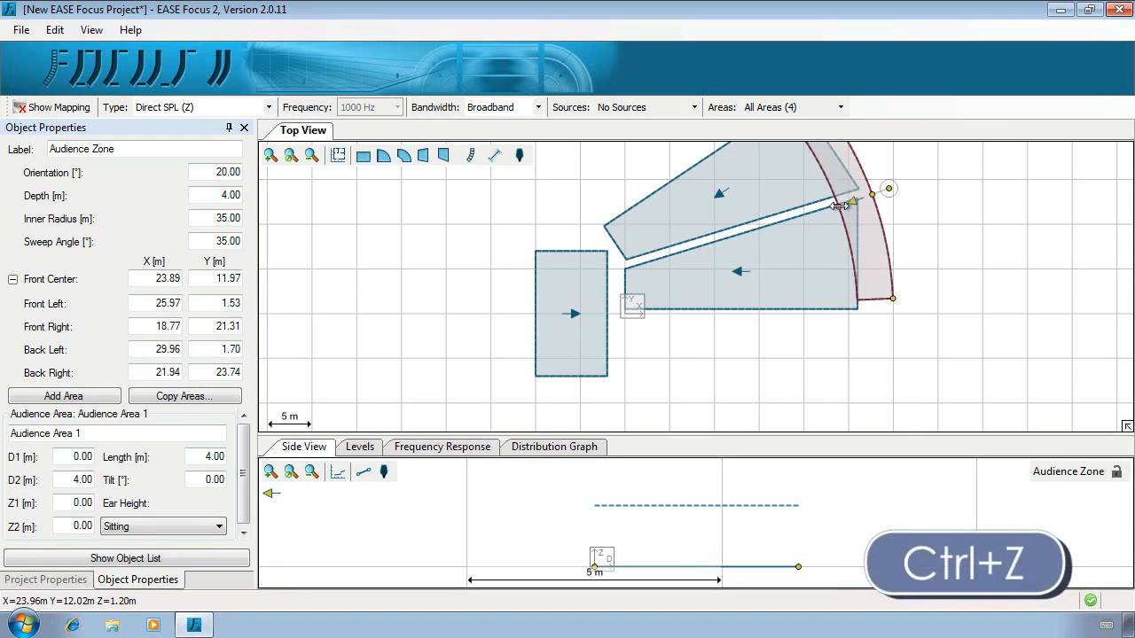
Step: Rename the annular sector audience zone as Left Balcony
{"action": "left_click", "coordinate": [187, 151]}
{"action": "type", "text": "Left Balc"}
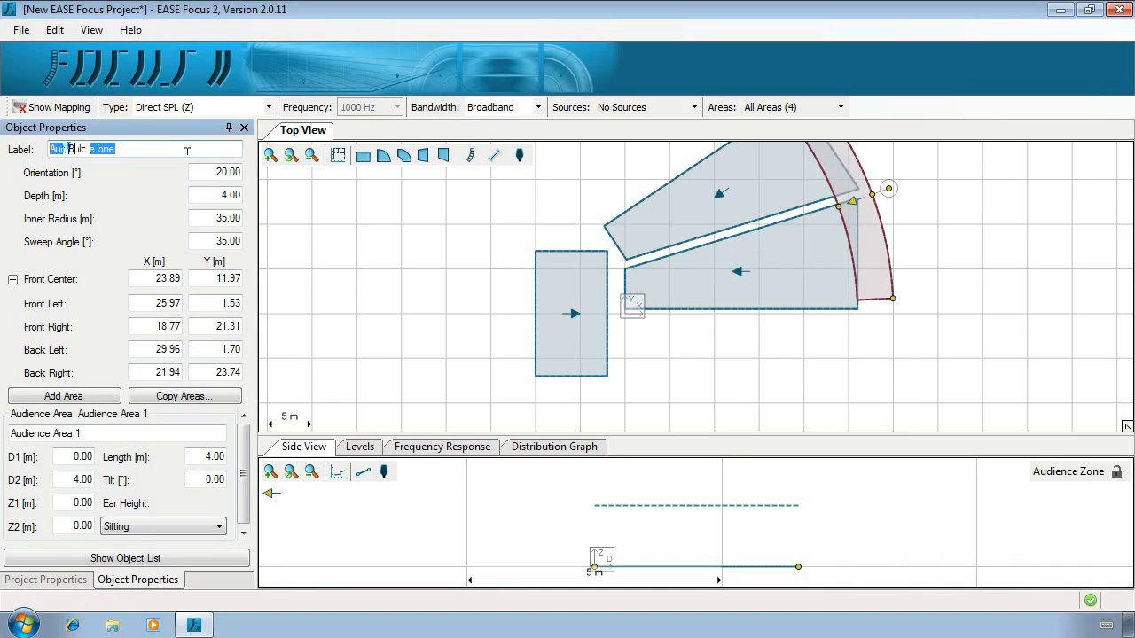
{"action": "type", "text": "ony"}
{"action": "key", "text": "Return"}
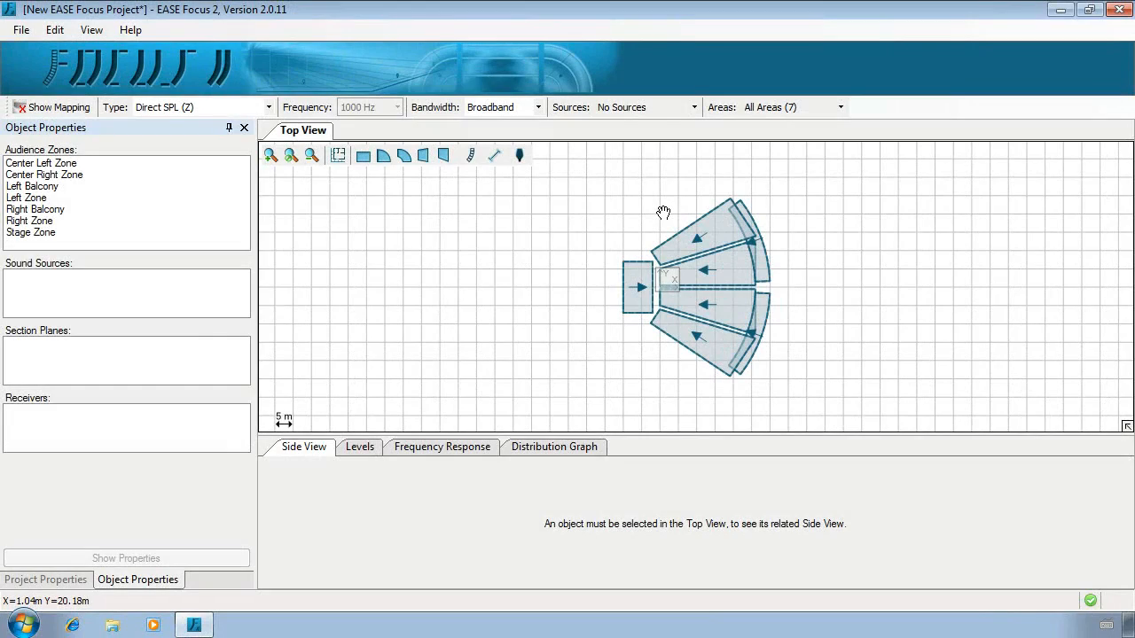
Step: Raise the Left Zone's rear end in side view and divide it into two areas, the front one about 8.9 m long with 2.7° tilt
{"action": "left_click", "coordinate": [690, 233]}
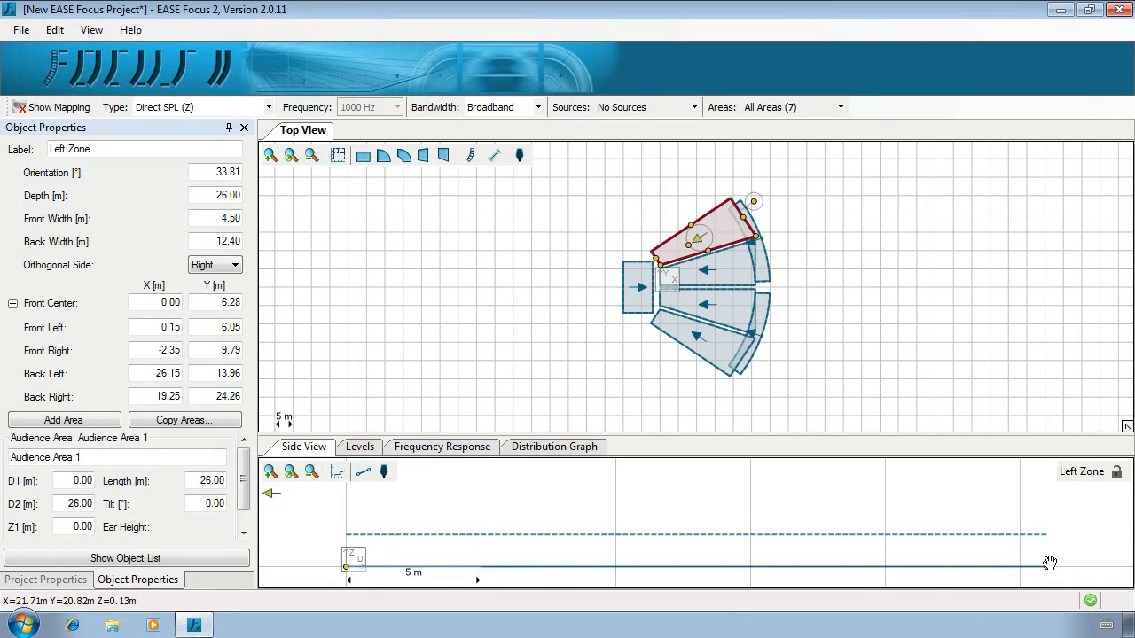
{"action": "mouse_move", "coordinate": [1050, 566]}
{"action": "left_mouse_down"}
{"action": "mouse_move", "coordinate": [730, 548]}
{"action": "mouse_move", "coordinate": [585, 555]}
{"action": "mouse_move", "coordinate": [1068, 517]}
{"action": "left_mouse_up"}
{"action": "left_click", "coordinate": [365, 477]}
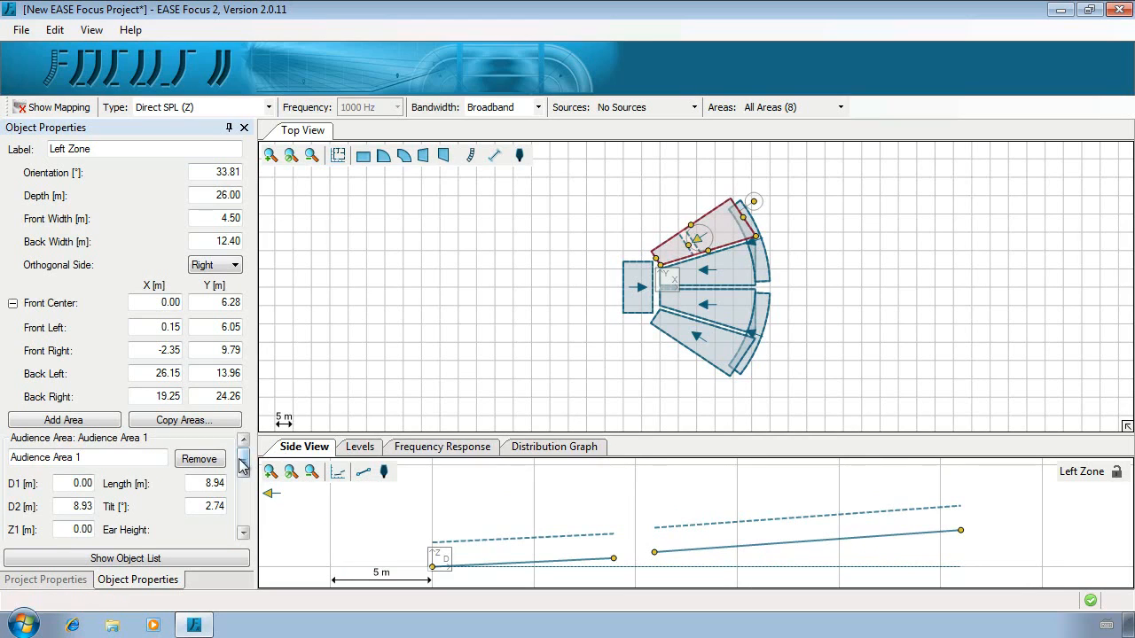
Step: Review the ear height options of the Left Zone's front audience area and keep Sitting
{"action": "mouse_move", "coordinate": [241, 464]}
{"action": "left_mouse_down"}
{"action": "mouse_move", "coordinate": [237, 518]}
{"action": "mouse_move", "coordinate": [248, 459]}
{"action": "left_mouse_up"}
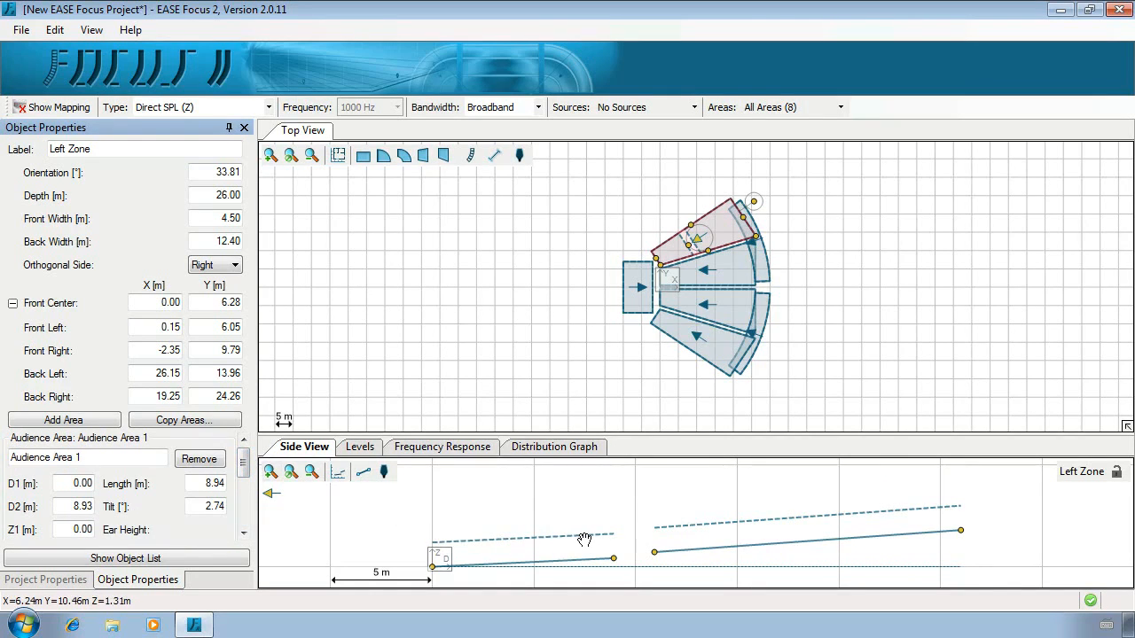
{"action": "scroll", "coordinate": [213, 514], "scroll_direction": "down", "scroll_amount": 3}
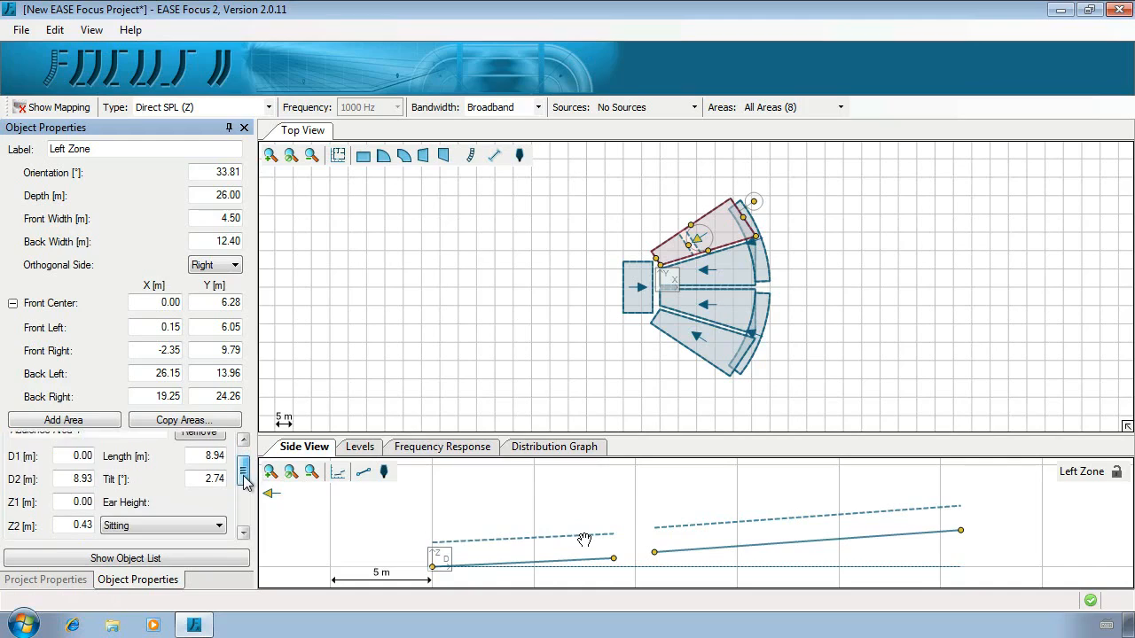
{"action": "left_click", "coordinate": [218, 500]}
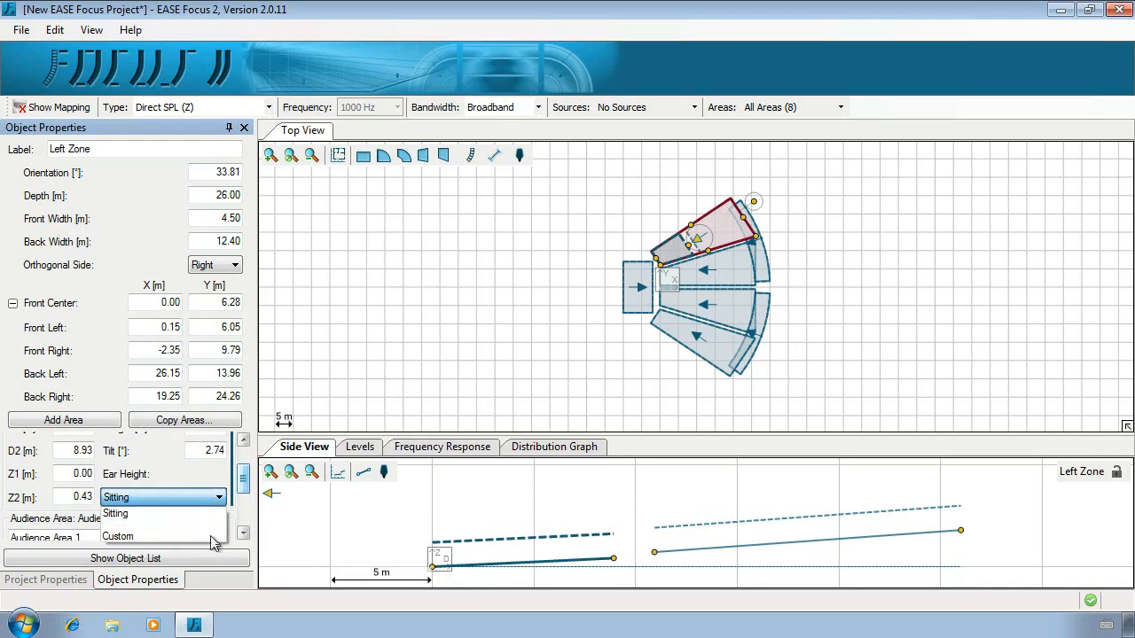
{"action": "left_click", "coordinate": [218, 513]}
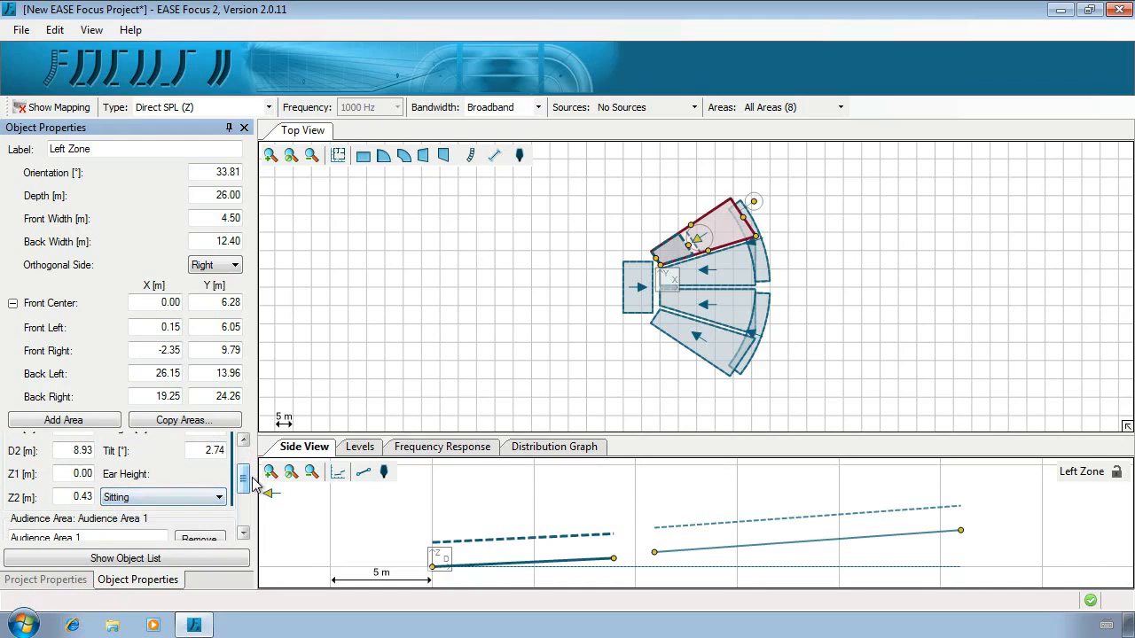
{"action": "scroll", "coordinate": [246, 479], "scroll_direction": "up", "scroll_amount": 2}
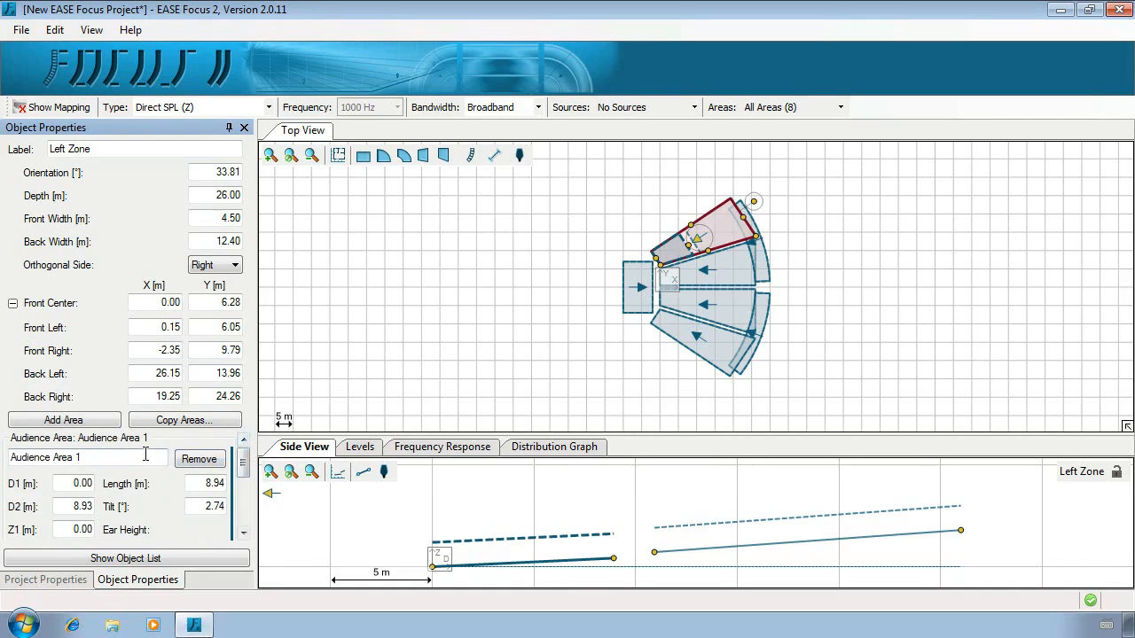
Step: Rename the Left Zone's two audience areas as Front Area and Back Area
{"action": "left_click", "coordinate": [89, 456]}
{"action": "type", "text": "F"}
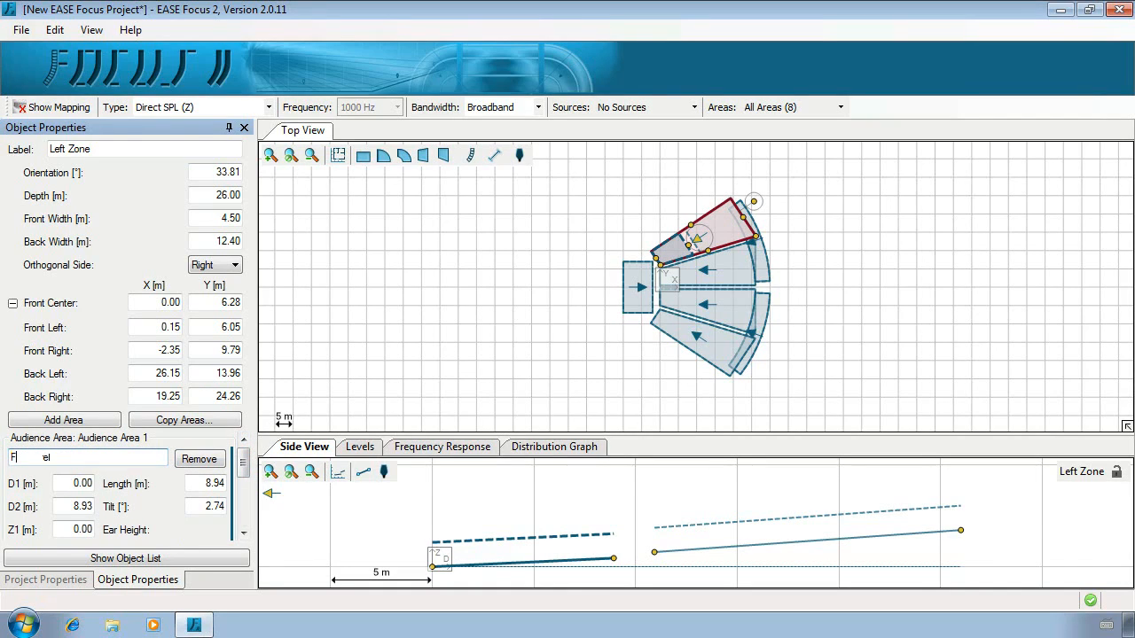
{"action": "scroll", "coordinate": [107, 496], "scroll_direction": "down", "scroll_amount": 3}
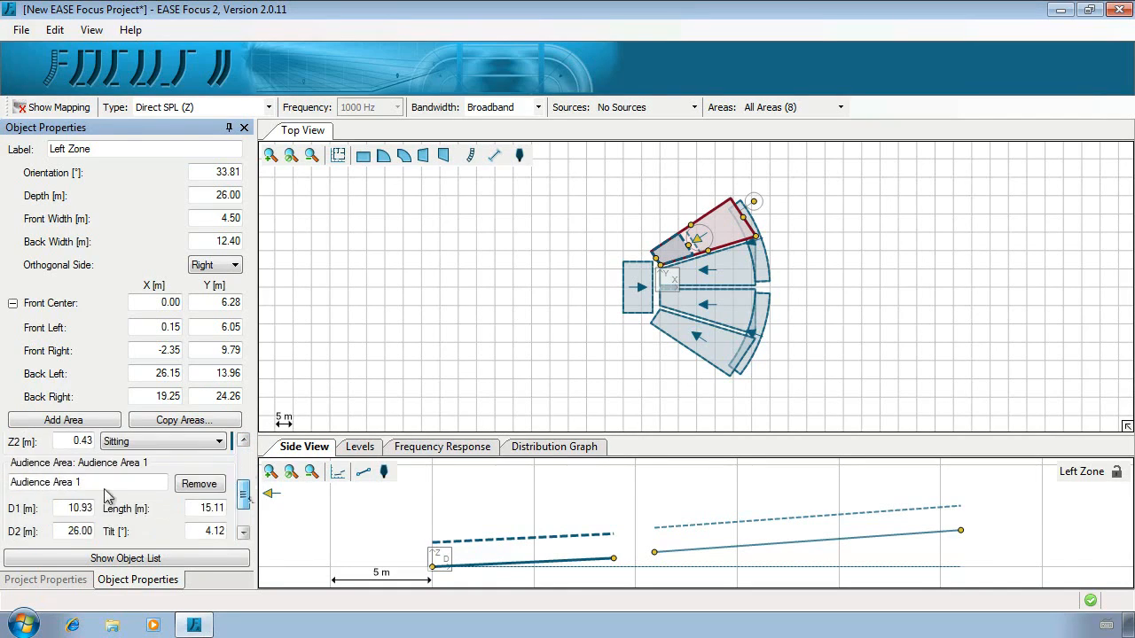
{"action": "left_click", "coordinate": [89, 483]}
{"action": "type", "text": "Back Area"}
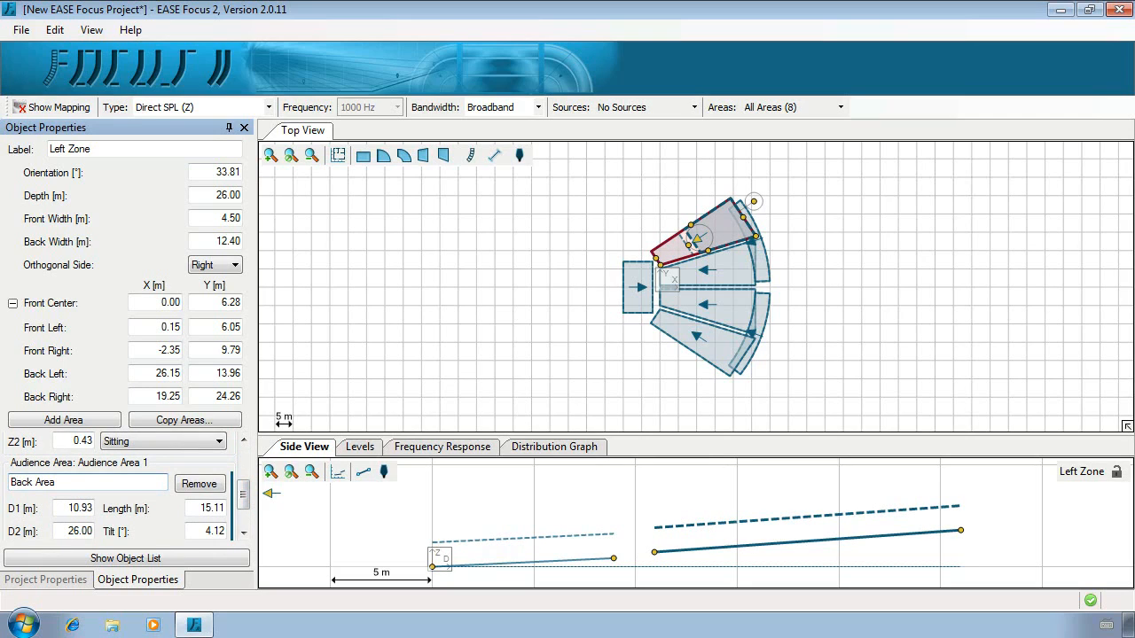
{"action": "key", "text": "Return"}
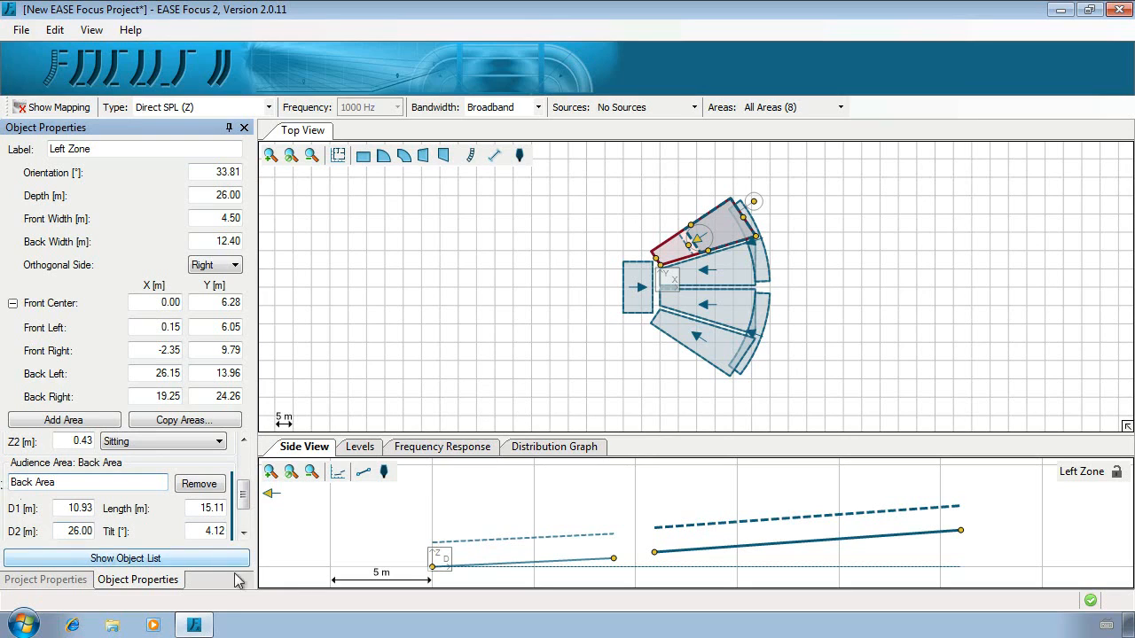
{"action": "left_click", "coordinate": [455, 553]}
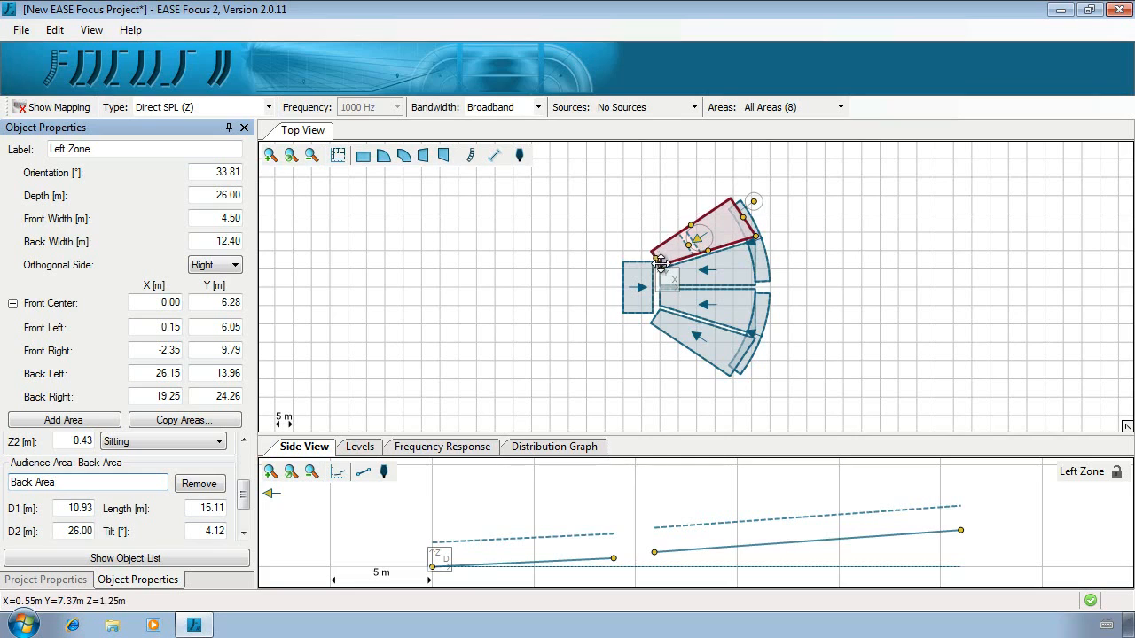
Step: Set the Front Area's end distance D2 to 13 m and the Back Area's start distance D1 to 15 m
{"action": "left_click_drag", "start_coordinate": [243, 486], "coordinate": [249, 467]}
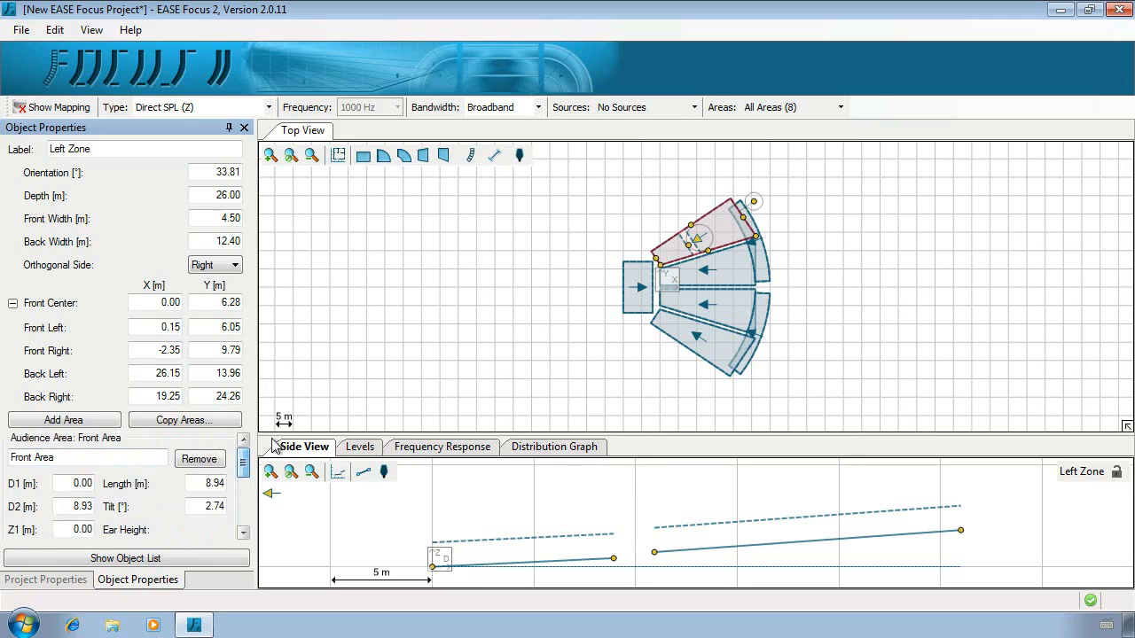
{"action": "left_click", "coordinate": [80, 506]}
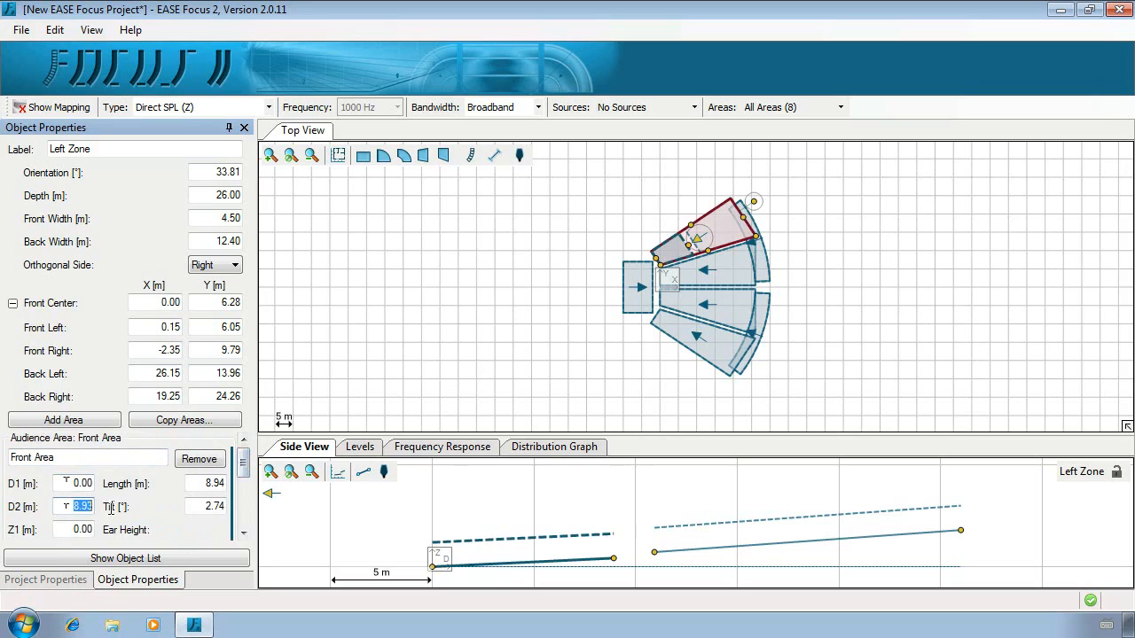
{"action": "type", "text": "13"}
{"action": "left_click_drag", "start_coordinate": [241, 463], "coordinate": [242, 517]}
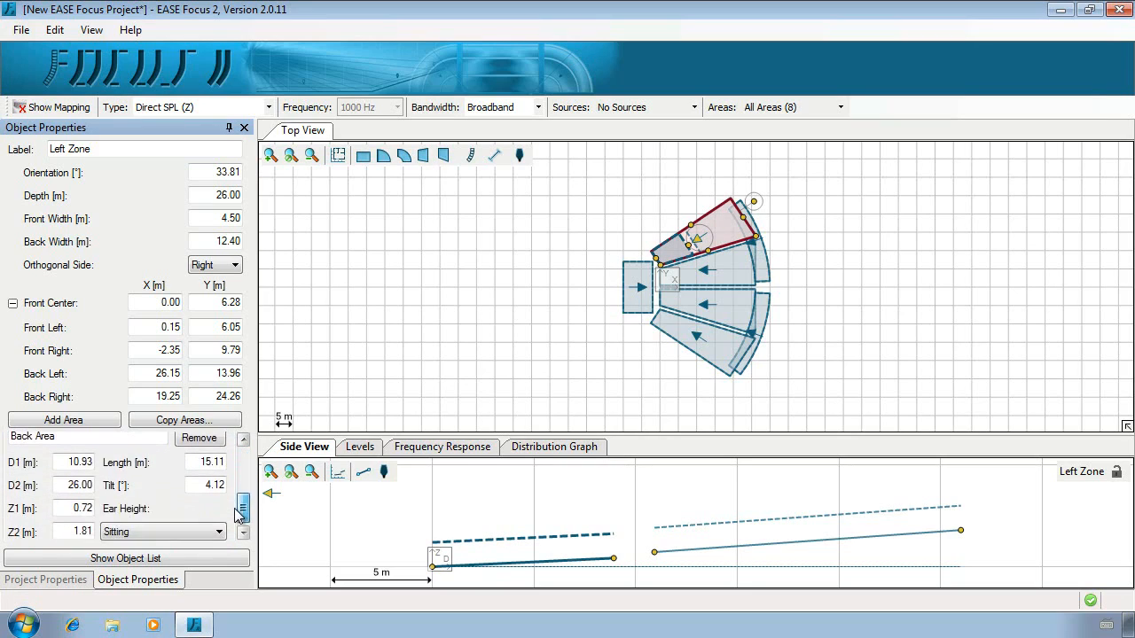
{"action": "double_click", "coordinate": [89, 462]}
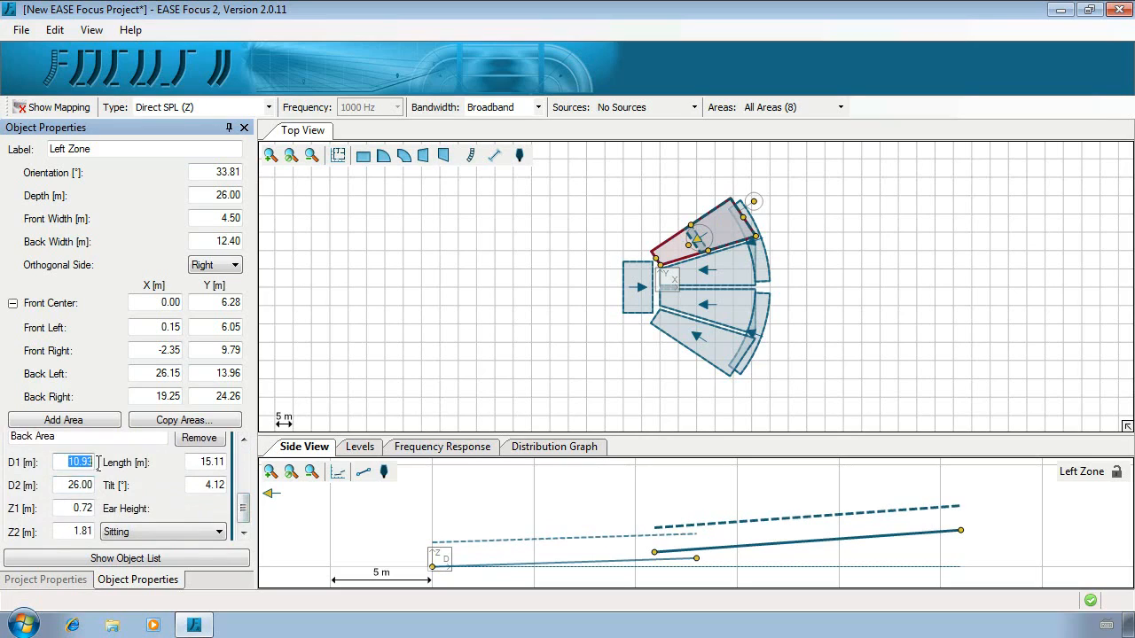
{"action": "type", "text": "15"}
{"action": "key", "text": "Tab"}
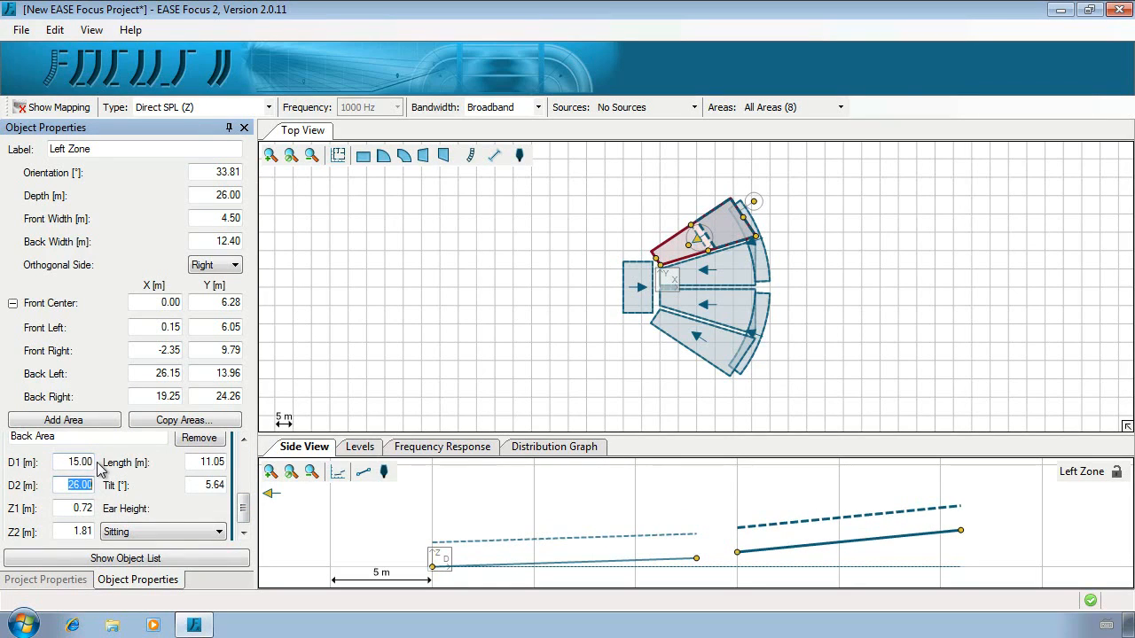
Step: Set the Back Area's front height Z1 to 2.29 m and its tilt to 10°
{"action": "key", "text": "Tab"}
{"action": "type", "text": "2"}
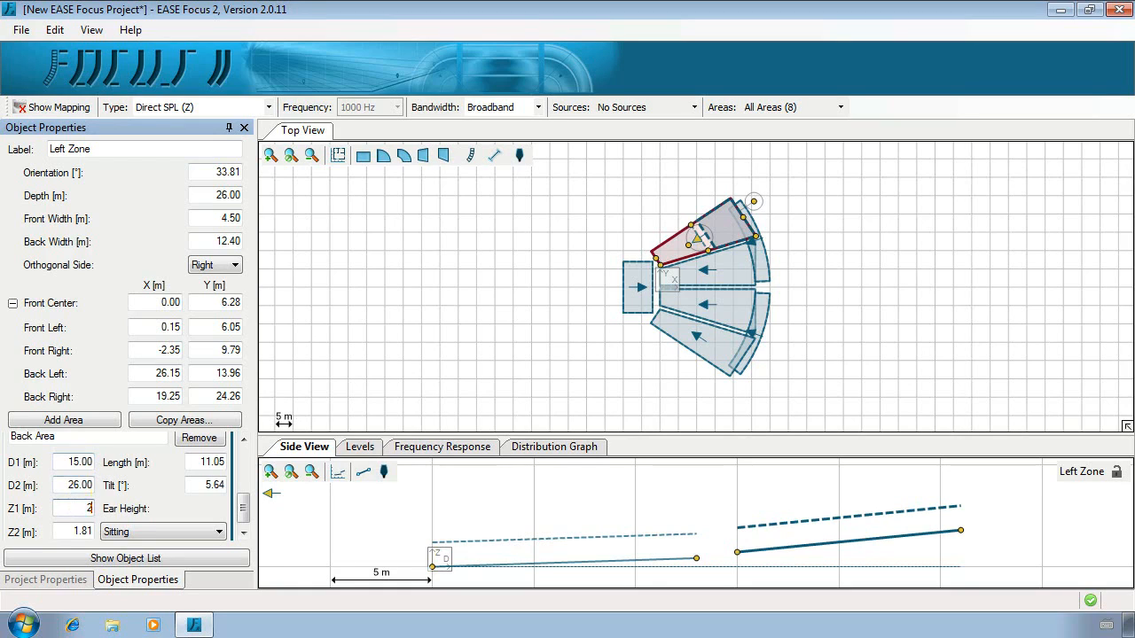
{"action": "type", "text": ".25"}
{"action": "key", "text": "Tab"}
{"action": "type", "text": "10"}
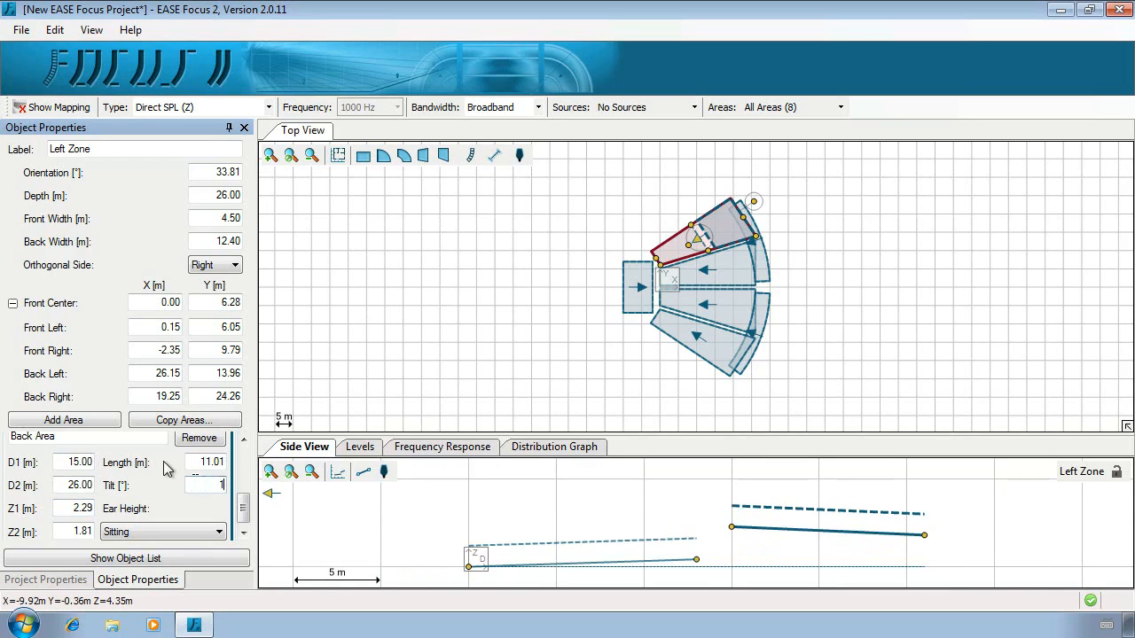
{"action": "key", "text": "Return"}
Step: Set the tilt of the Left Zone's Front Area to 10°
{"action": "mouse_move", "coordinate": [244, 505]}
{"action": "left_mouse_down"}
{"action": "mouse_move", "coordinate": [245, 489]}
{"action": "mouse_move", "coordinate": [253, 503]}
{"action": "left_mouse_up"}
{"action": "scroll", "coordinate": [246, 493], "scroll_direction": "up", "scroll_amount": 3}
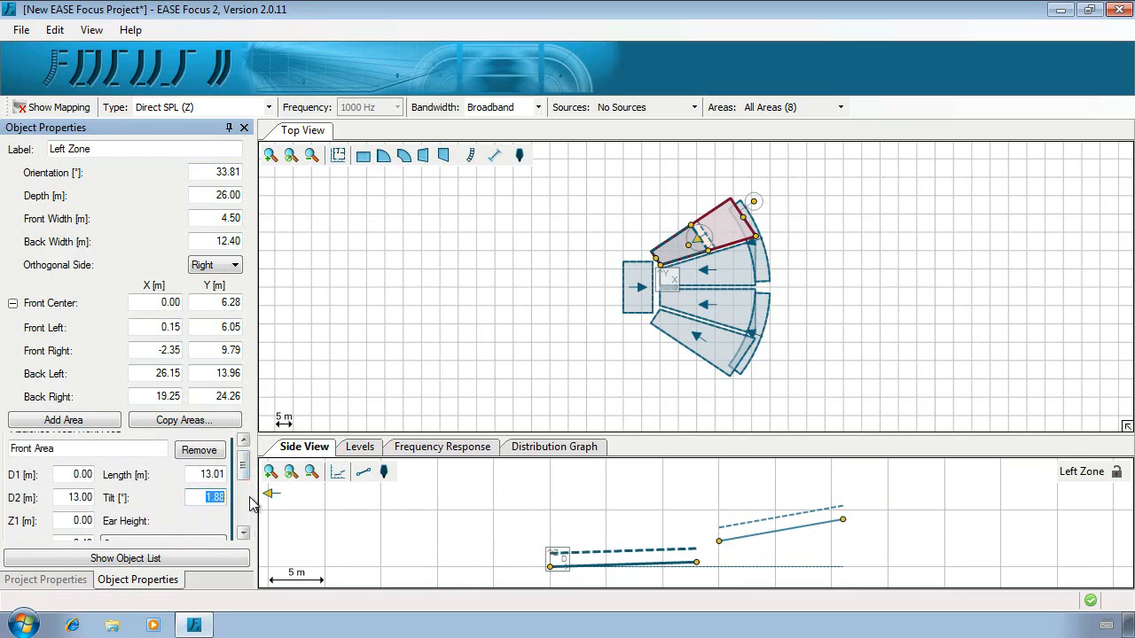
{"action": "type", "text": "10"}
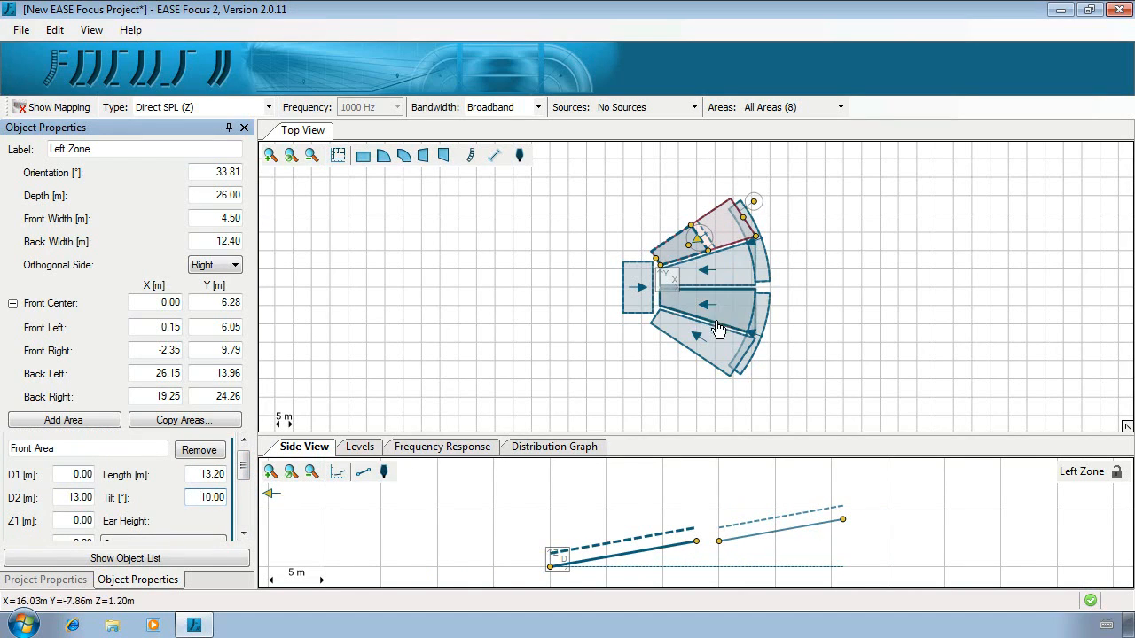
Step: Copy the Left Zone's areas and paste them into the Center Left, Center Right and Right Zones one by one
{"action": "right_click", "coordinate": [721, 234]}
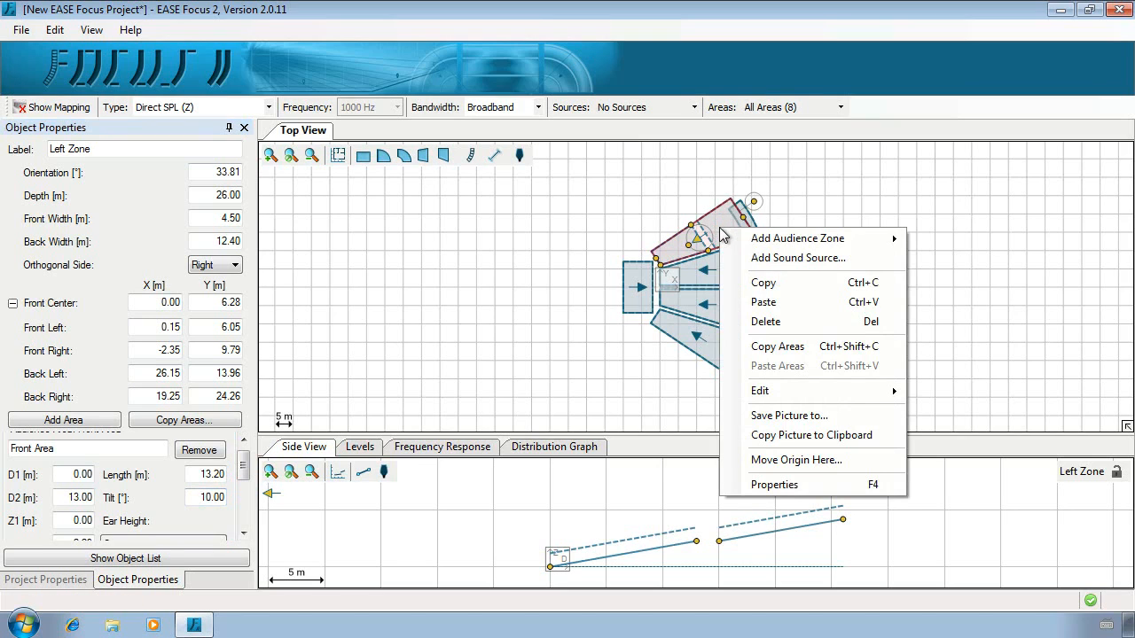
{"action": "left_click", "coordinate": [777, 346]}
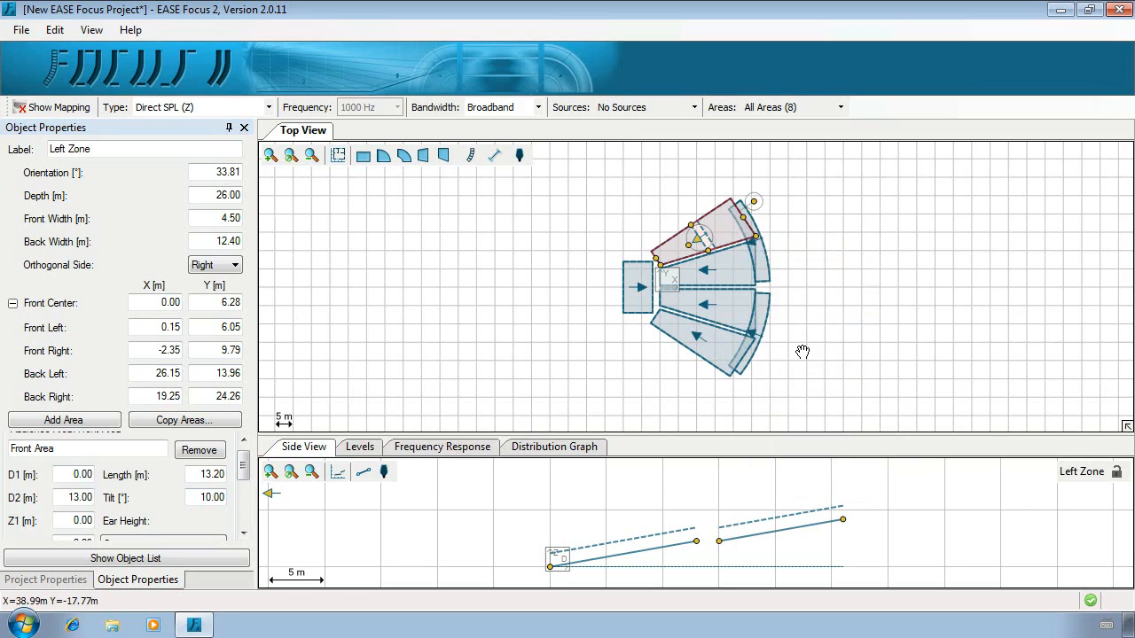
{"action": "left_click", "coordinate": [733, 275]}
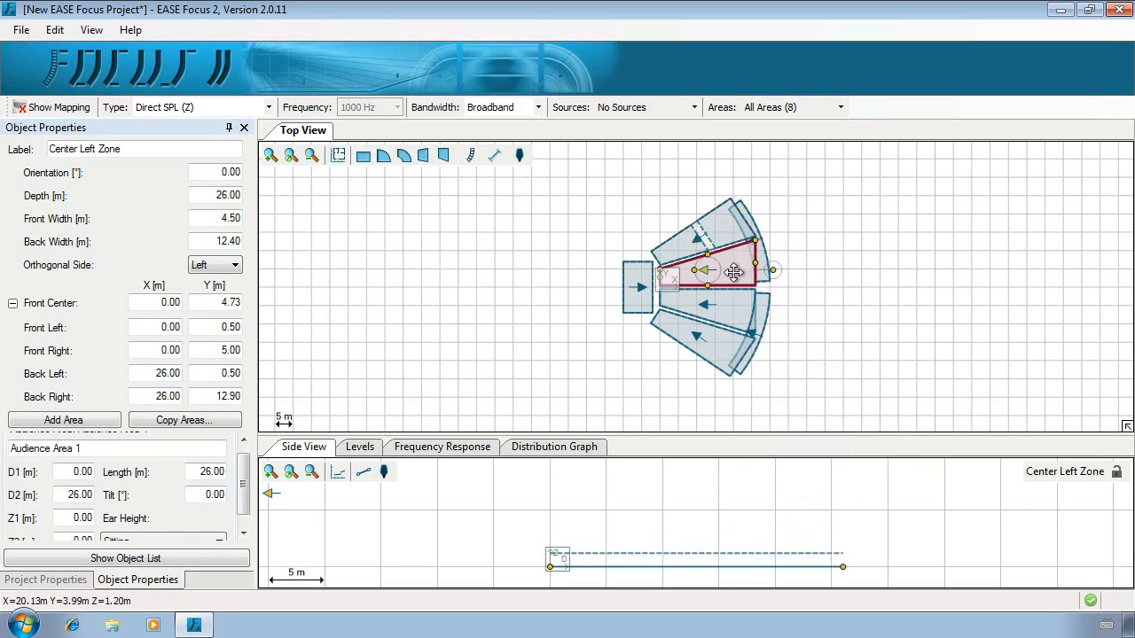
{"action": "right_click", "coordinate": [734, 275]}
{"action": "left_click", "coordinate": [778, 413]}
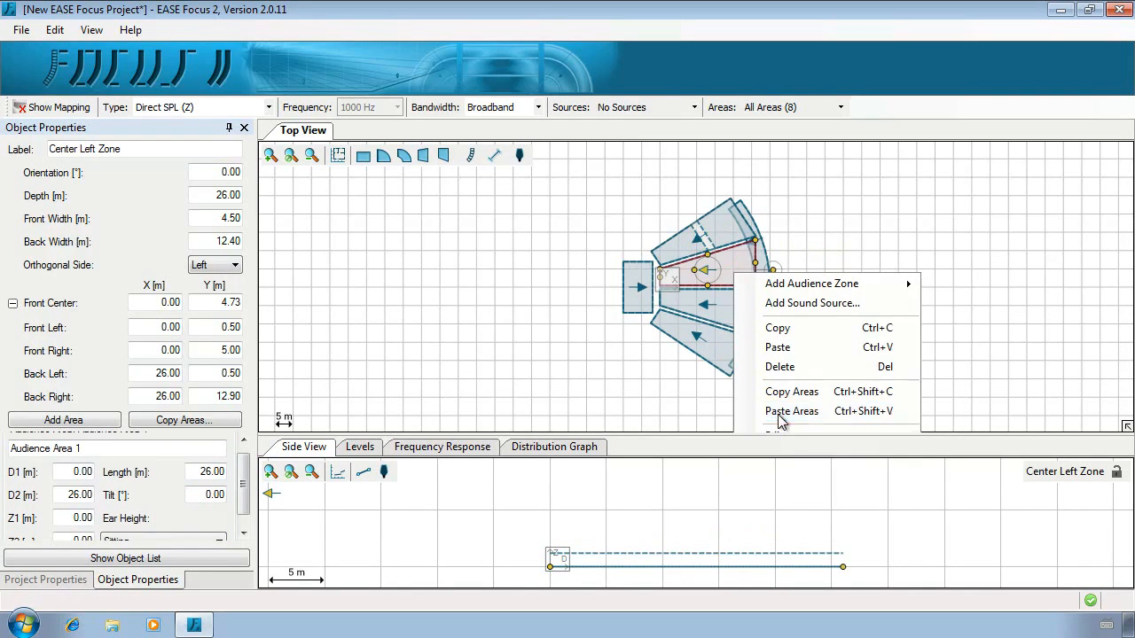
{"action": "right_click", "coordinate": [721, 313]}
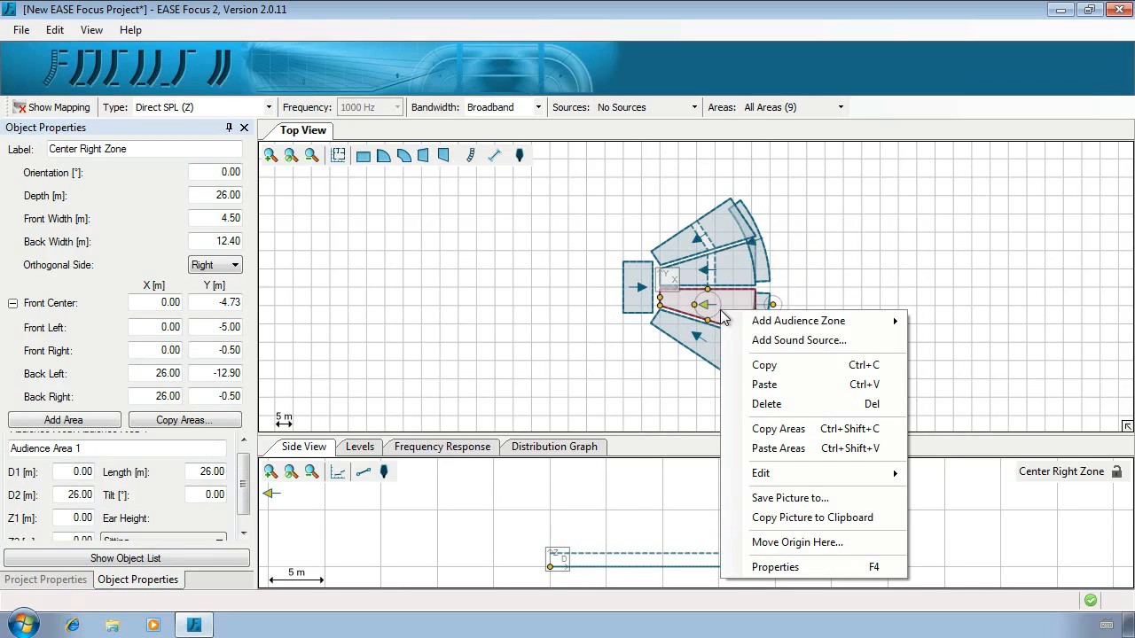
{"action": "left_click", "coordinate": [796, 447]}
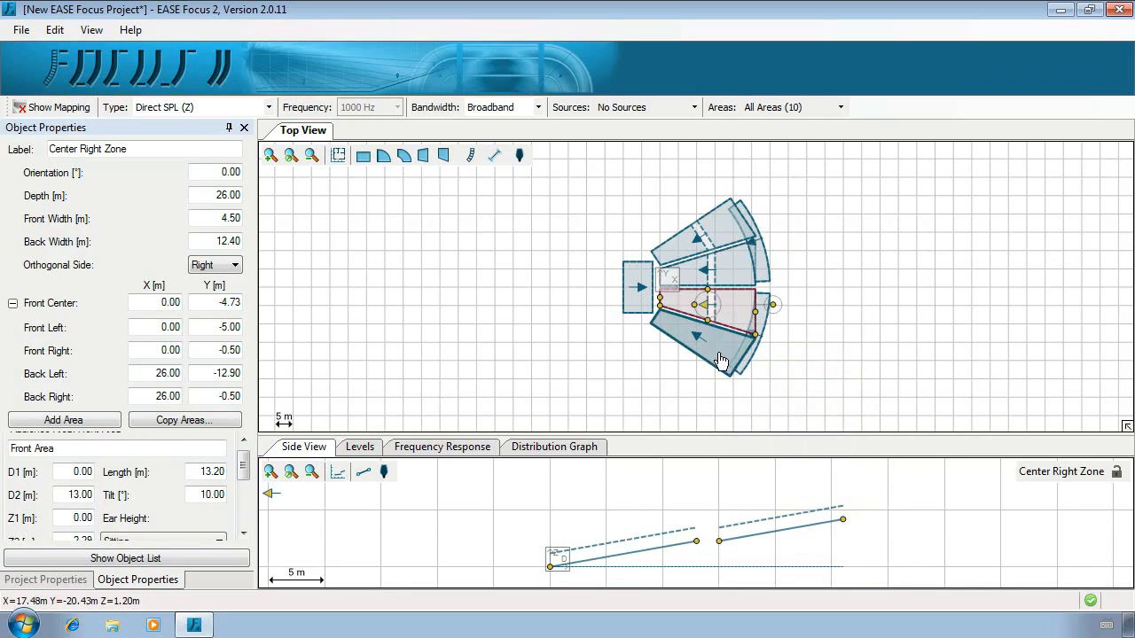
{"action": "right_click", "coordinate": [722, 361]}
{"action": "left_click", "coordinate": [767, 475]}
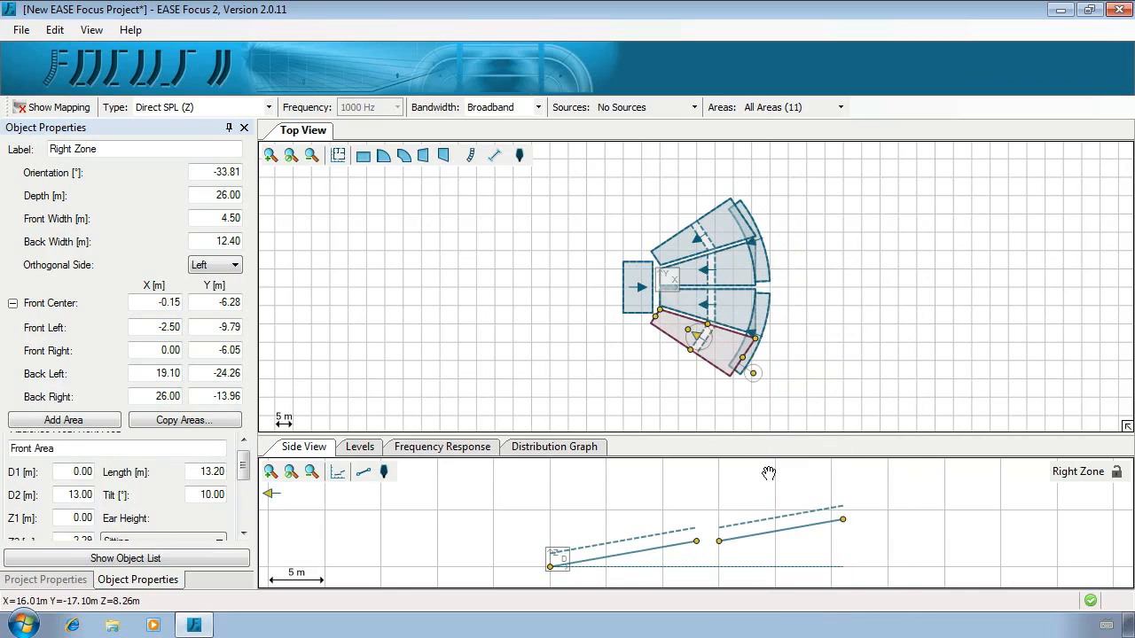
Step: Undo the three area pastes in the center and right zones
{"action": "key", "text": "ctrl+z"}
{"action": "key", "text": "ctrl+z"}
{"action": "key", "text": "ctrl+z"}
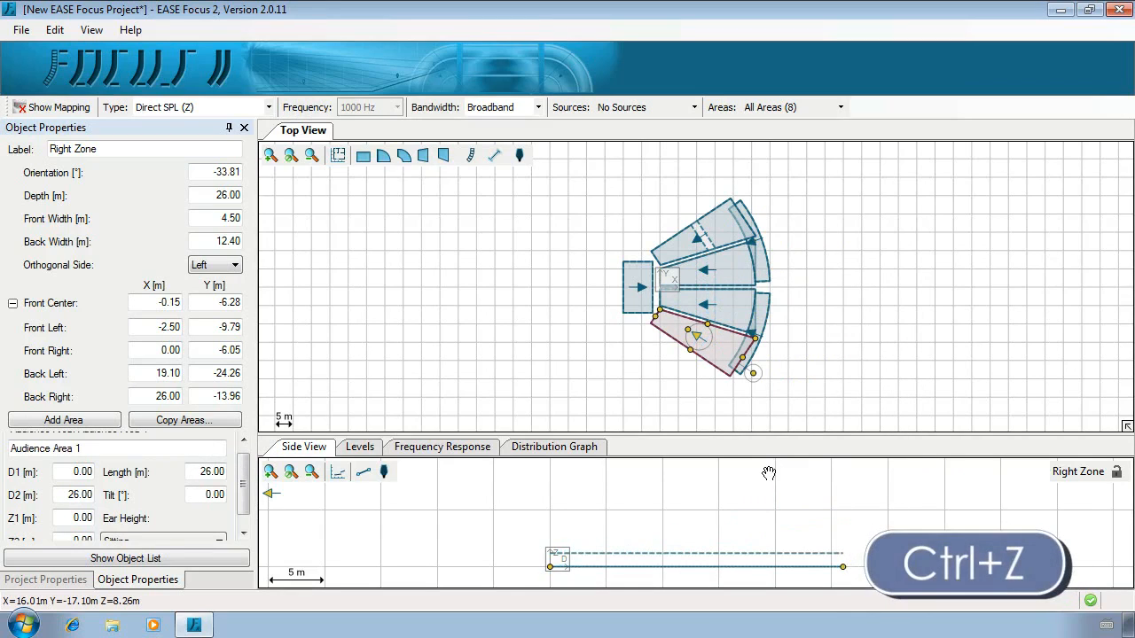
Step: Copy the Left Zone's areas to the Center Left, Center Right and Right Zones in a single Copy Areas operation
{"action": "left_click", "coordinate": [722, 240]}
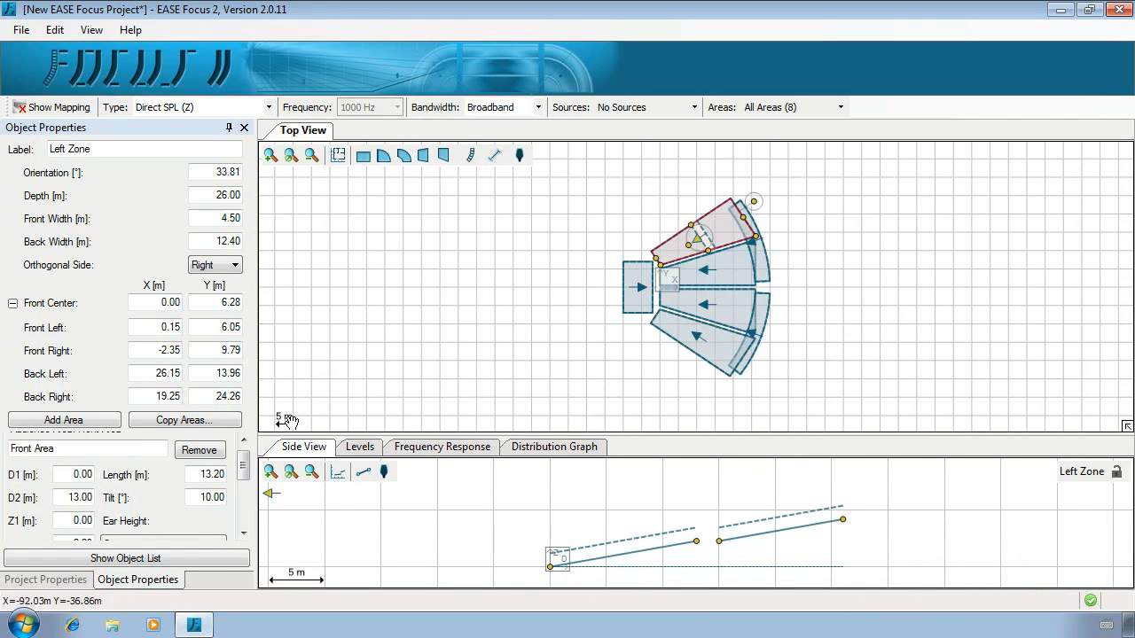
{"action": "left_click", "coordinate": [222, 422]}
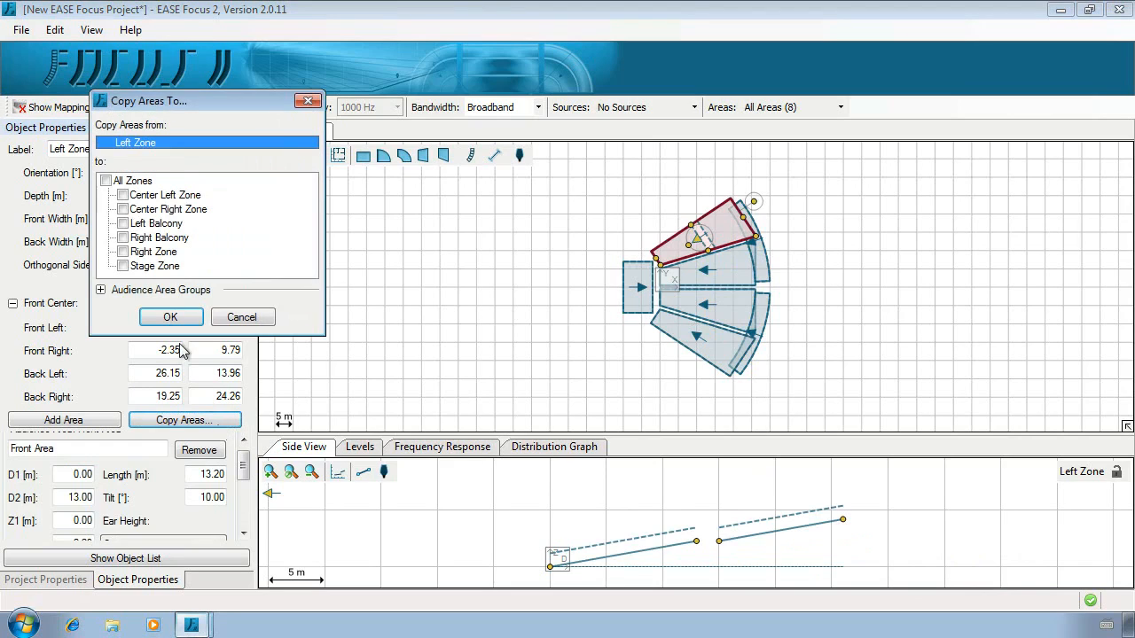
{"action": "left_click", "coordinate": [178, 224]}
{"action": "left_click", "coordinate": [174, 240]}
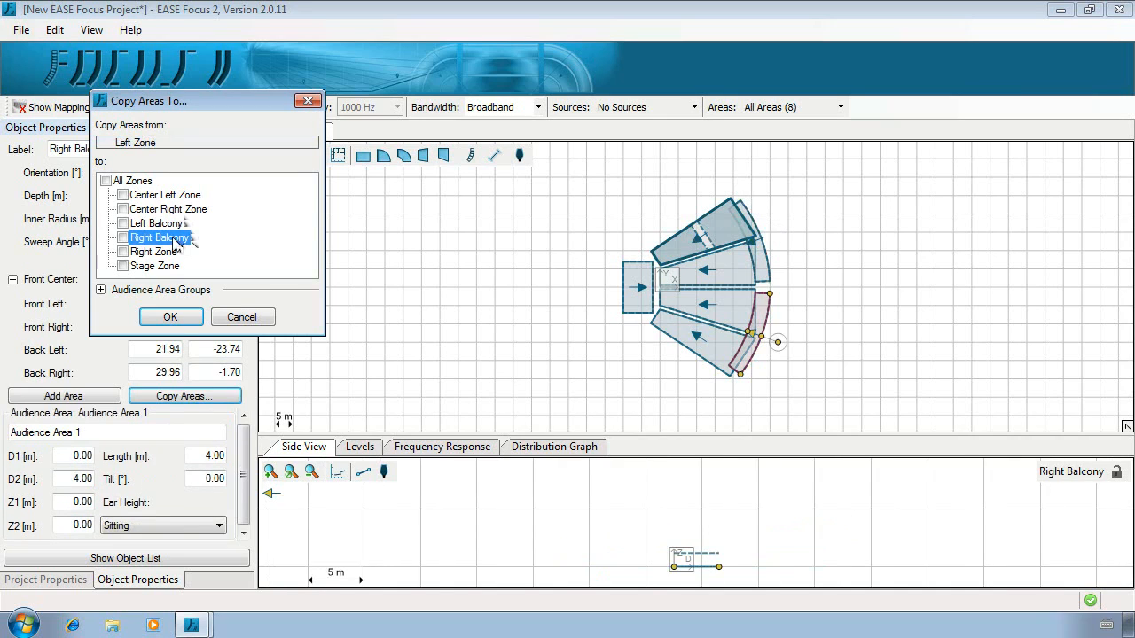
{"action": "left_click", "coordinate": [171, 198]}
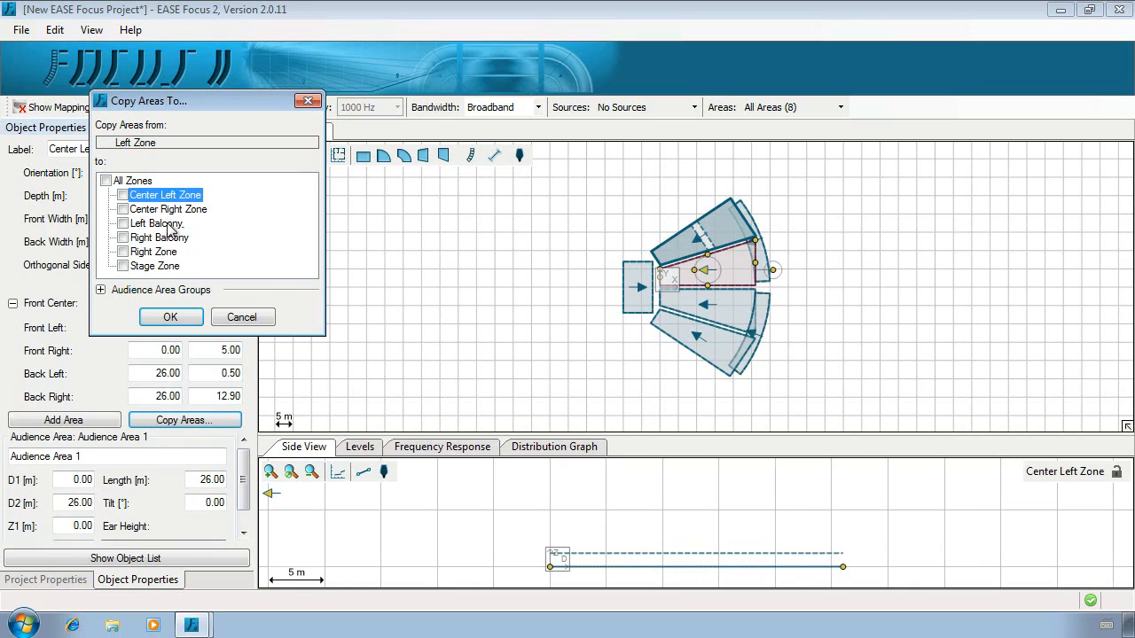
{"action": "left_click", "coordinate": [123, 195]}
{"action": "left_click", "coordinate": [123, 209]}
{"action": "left_click", "coordinate": [122, 252]}
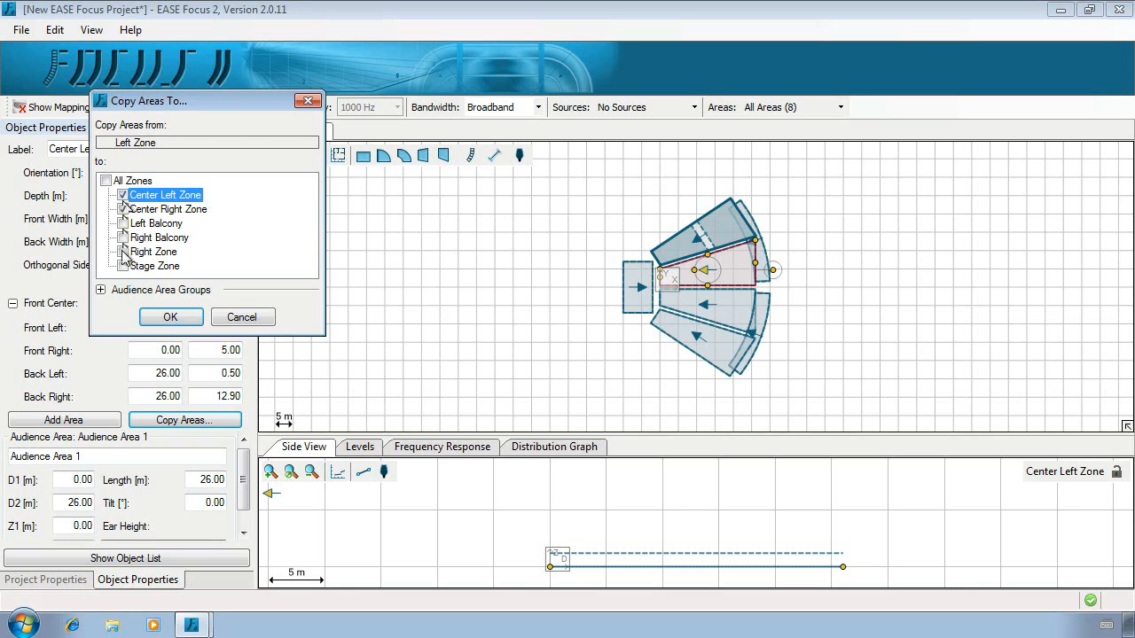
{"action": "left_click", "coordinate": [169, 317]}
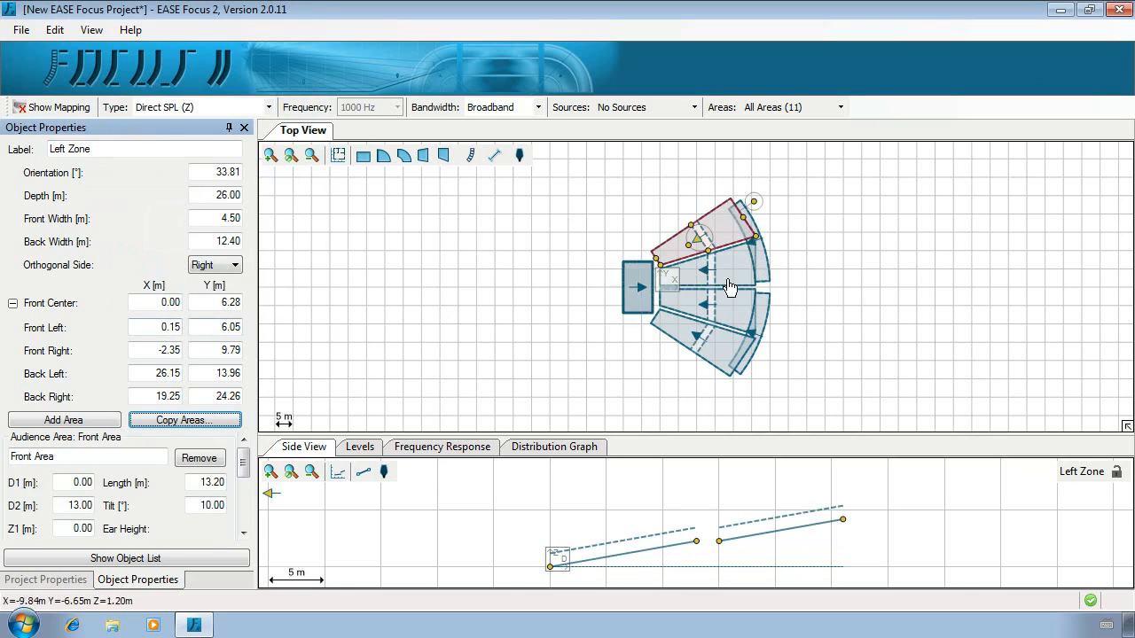
Step: Set the Left Balcony audience area's front height Z1 to 4 m and raise its back end to about 4.17 m
{"action": "left_click", "coordinate": [756, 257]}
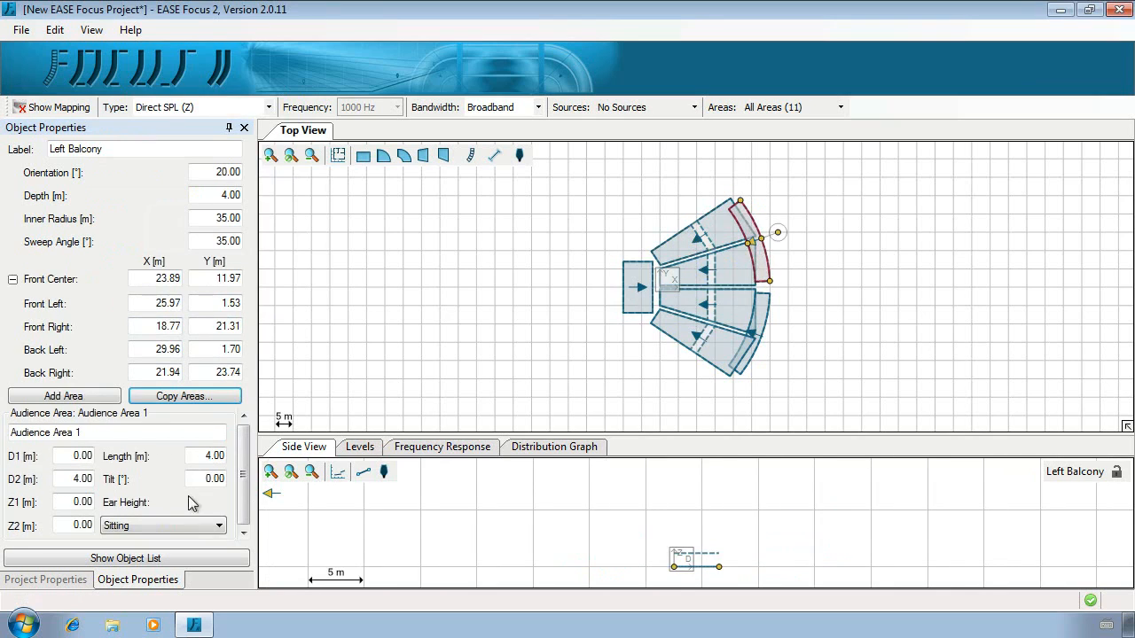
{"action": "left_click", "coordinate": [89, 502]}
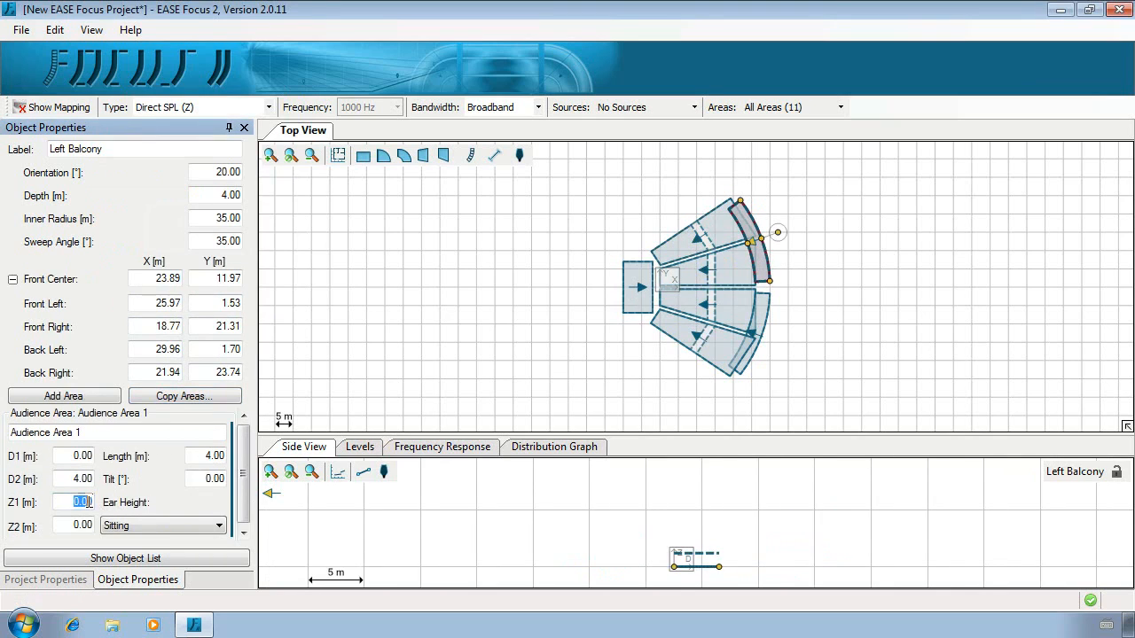
{"action": "key", "text": "shift+Tab"}
{"action": "left_click", "coordinate": [78, 502]}
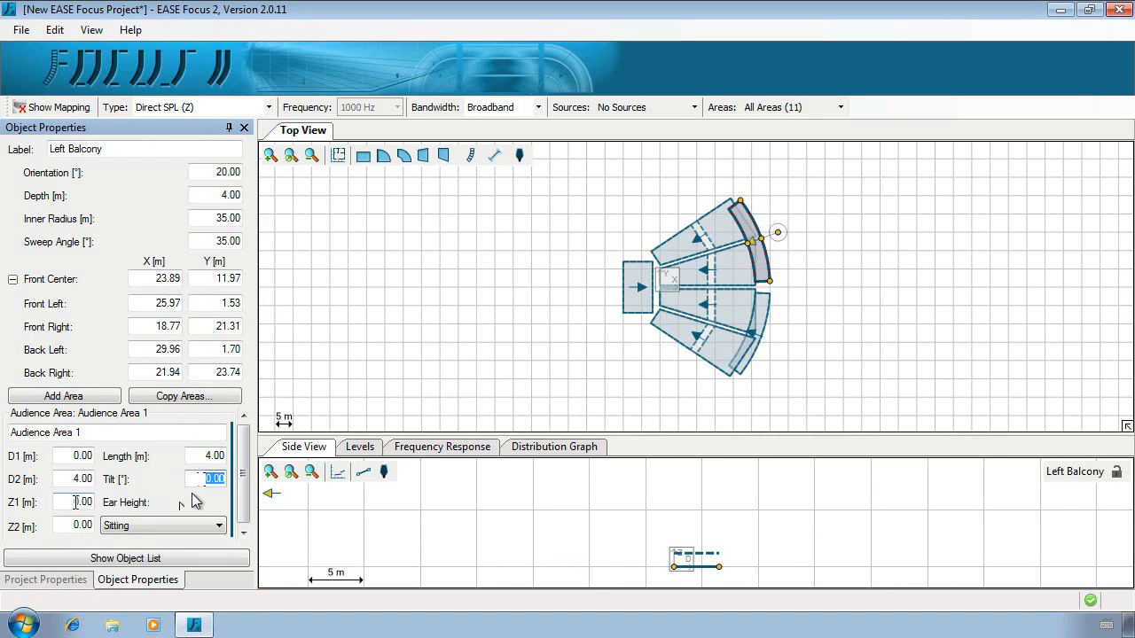
{"action": "left_click_drag", "start_coordinate": [82, 502], "coordinate": [109, 502]}
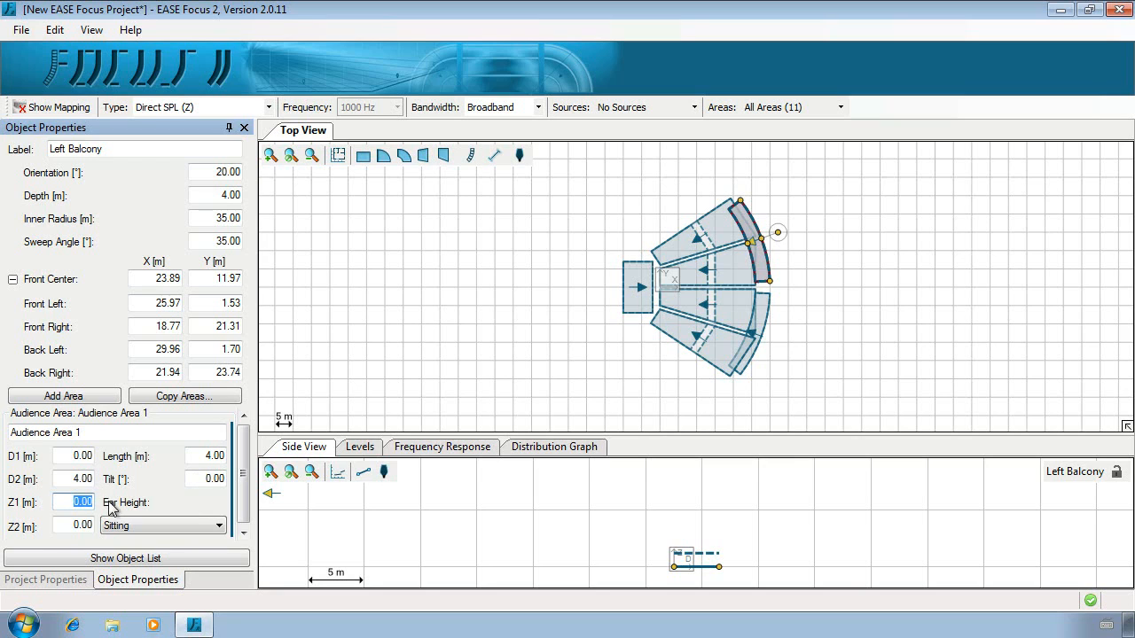
{"action": "type", "text": "54"}
{"action": "key", "text": "Return"}
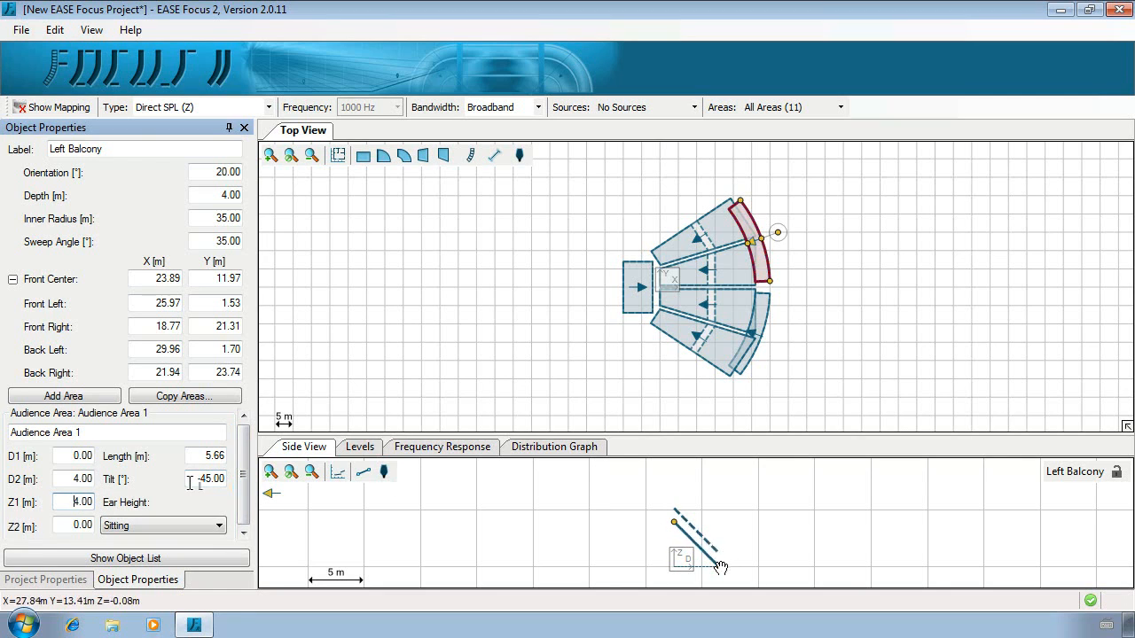
{"action": "left_click_drag", "start_coordinate": [720, 569], "coordinate": [723, 521]}
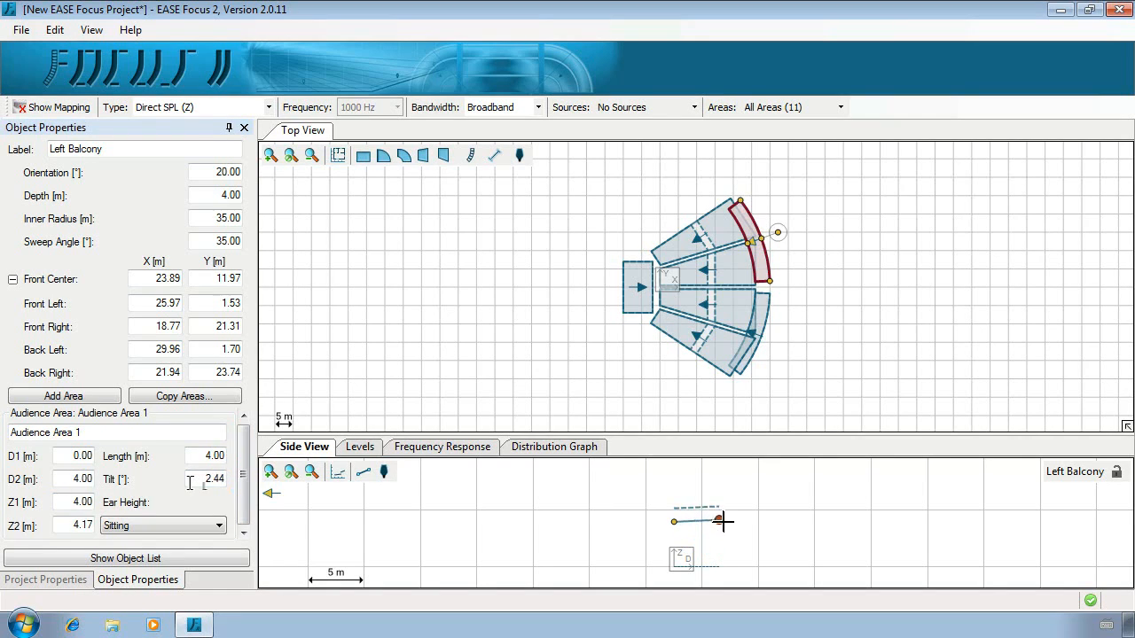
Step: Set the Left Balcony audience area's front height Z1 to 7.50 m and its tilt to 15°
{"action": "left_click", "coordinate": [75, 501]}
{"action": "left_click_drag", "start_coordinate": [111, 502], "coordinate": [125, 501]}
{"action": "type", "text": "7.50"}
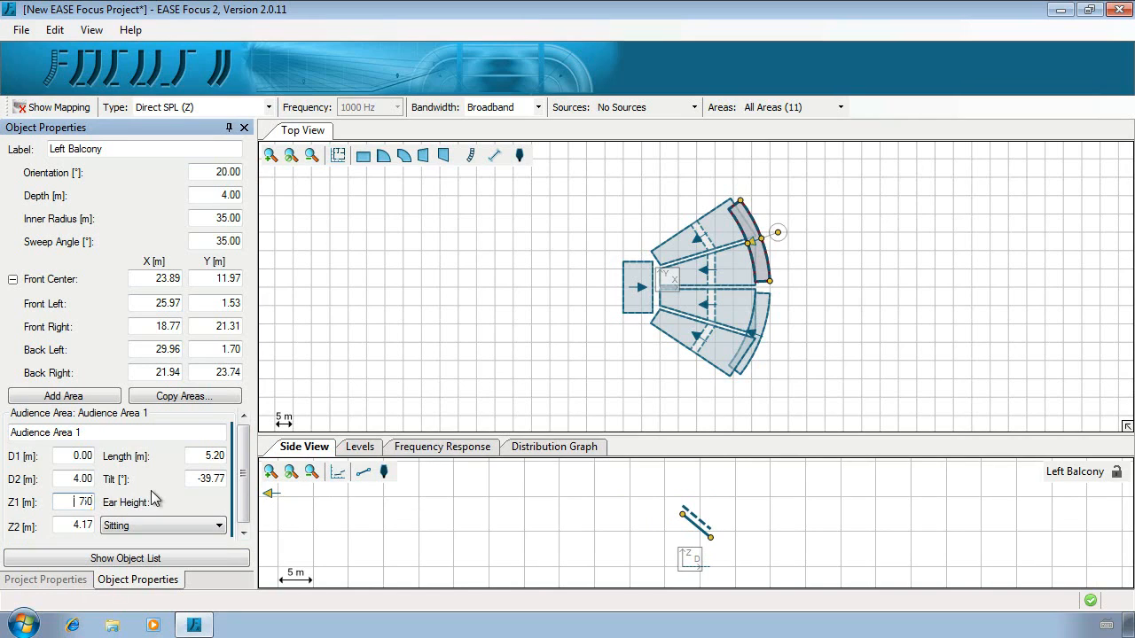
{"action": "left_click_drag", "start_coordinate": [188, 479], "coordinate": [233, 479]}
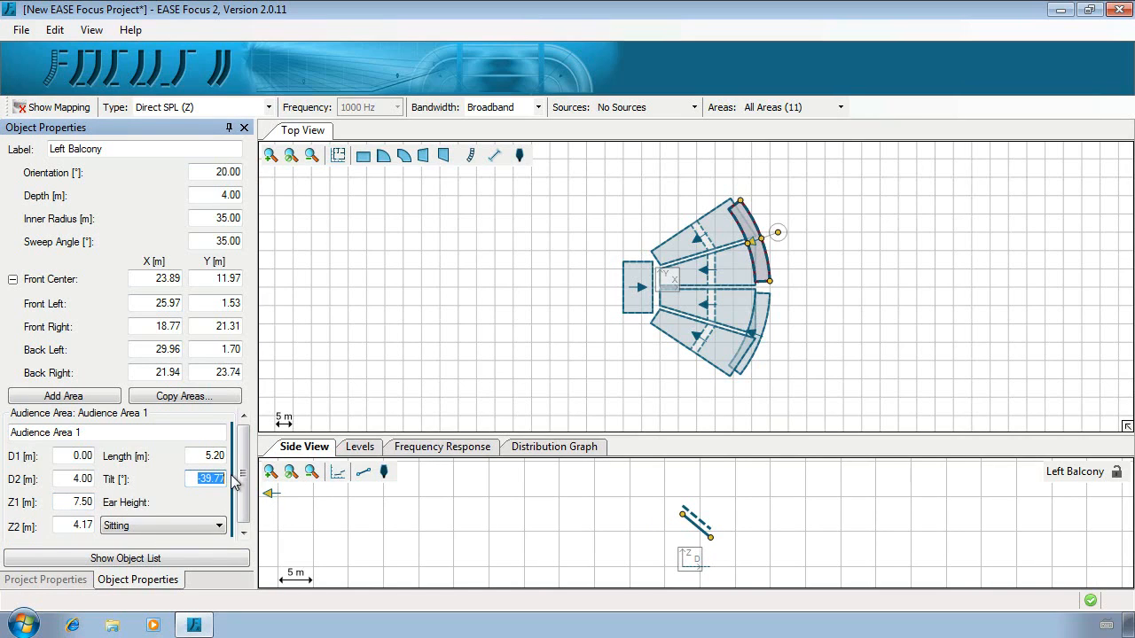
{"action": "type", "text": "15"}
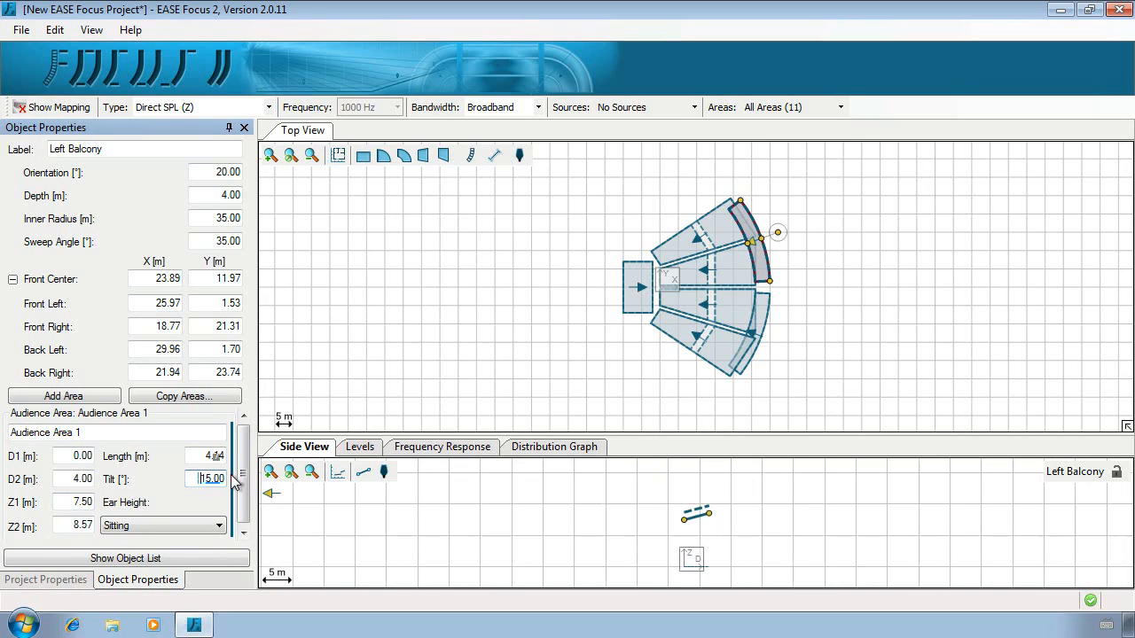
Step: Copy the Left Balcony's areas to the Right Balcony
{"action": "left_click", "coordinate": [200, 400]}
{"action": "left_click", "coordinate": [123, 237]}
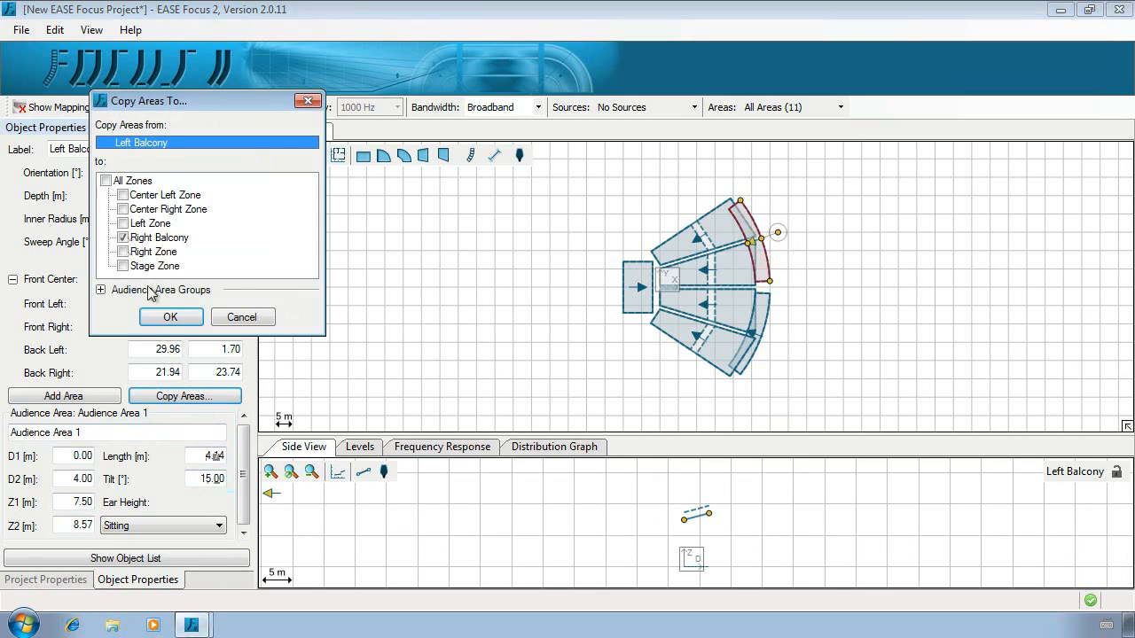
{"action": "left_click", "coordinate": [166, 318]}
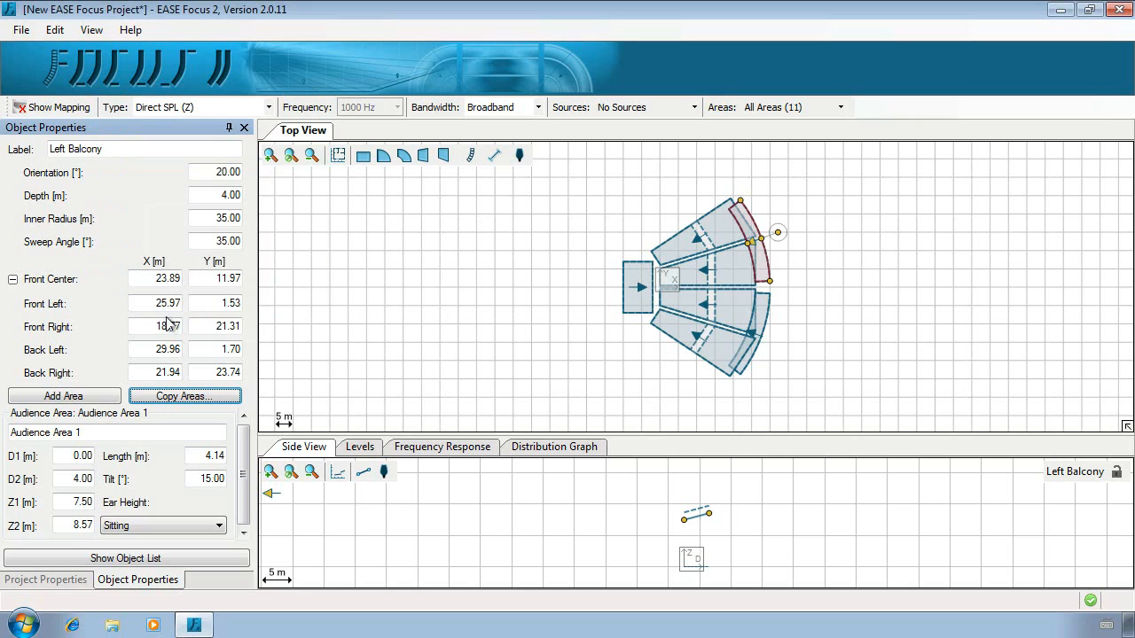
Step: Look through the system definitions available for a sound source, including Tapered Column, without adding one
{"action": "left_click", "coordinate": [473, 160]}
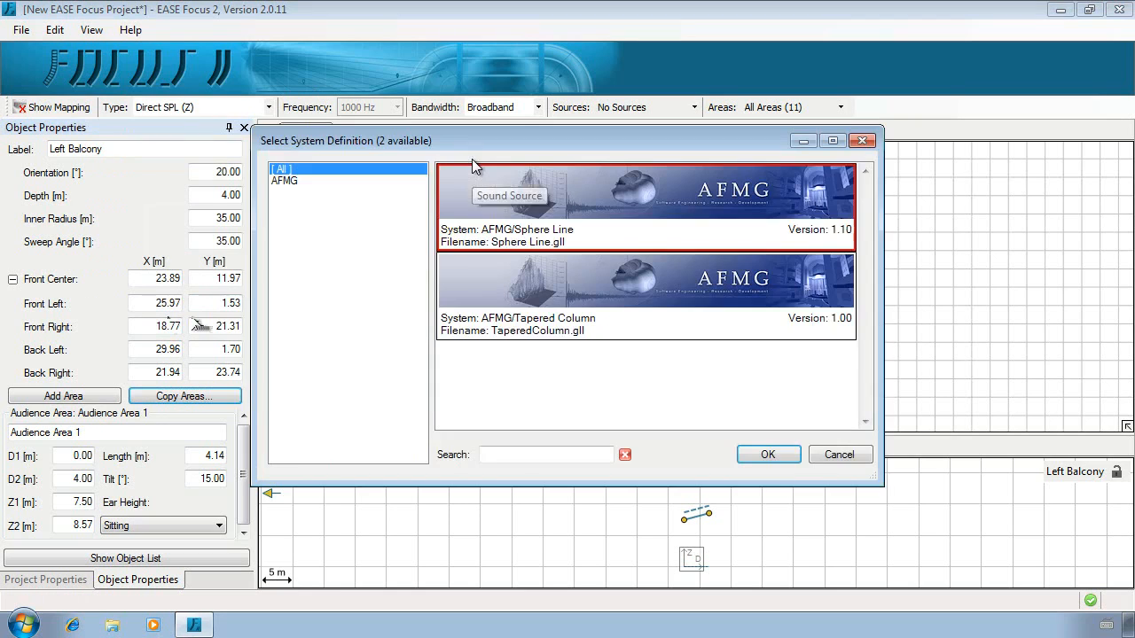
{"action": "left_click", "coordinate": [494, 257]}
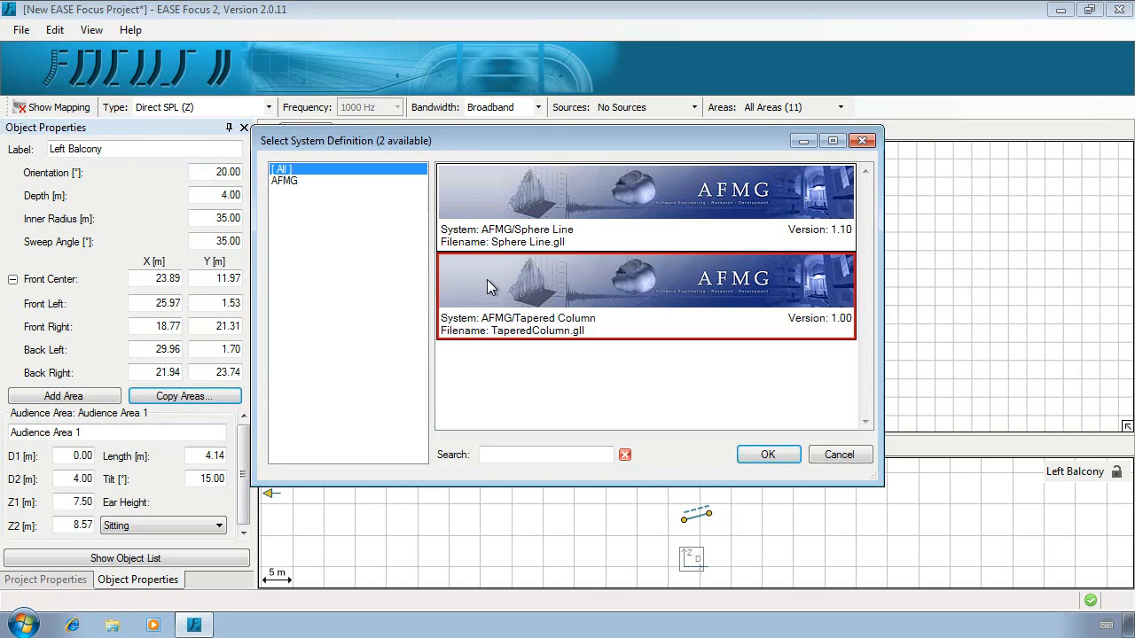
{"action": "left_click", "coordinate": [839, 455]}
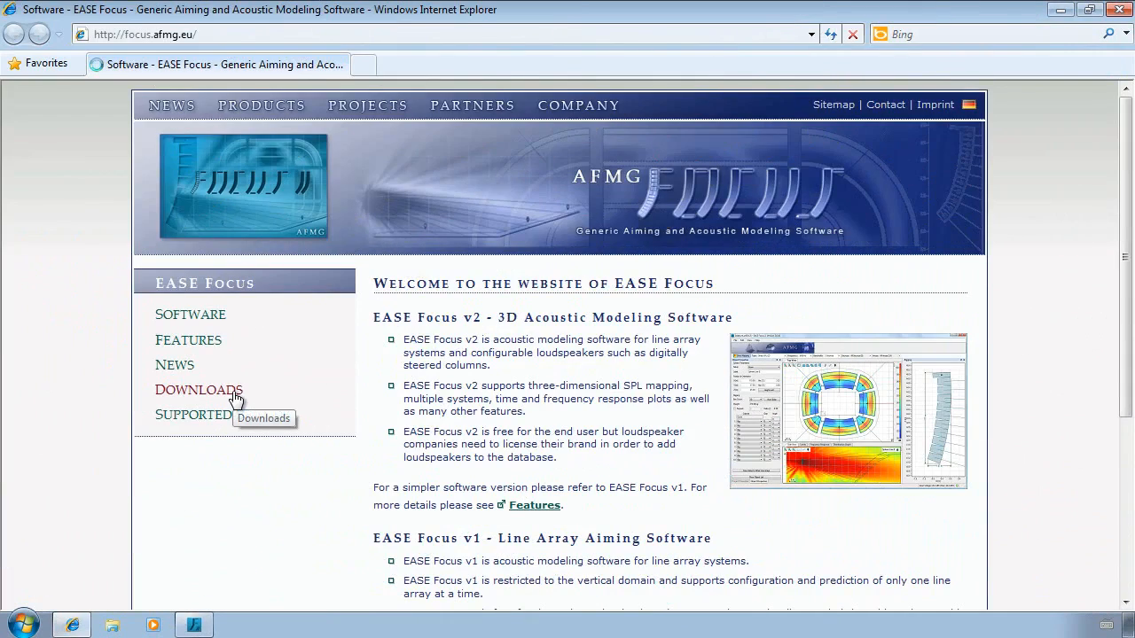
Step: In Internet Explorer, download ease_focus_gll_database_2010-10-15.zip from the EASE Focus website's manufacturer data section and save it to the Desktop
{"action": "left_click", "coordinate": [236, 400]}
{"action": "scroll", "coordinate": [551, 403], "scroll_direction": "down", "scroll_amount": 3}
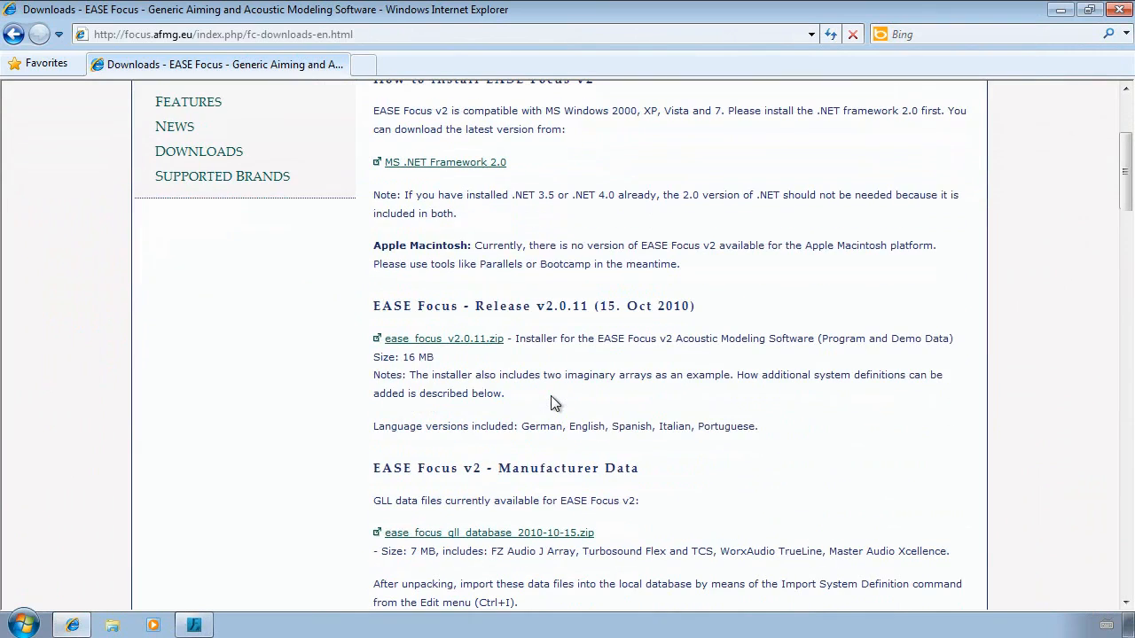
{"action": "left_click", "coordinate": [467, 534]}
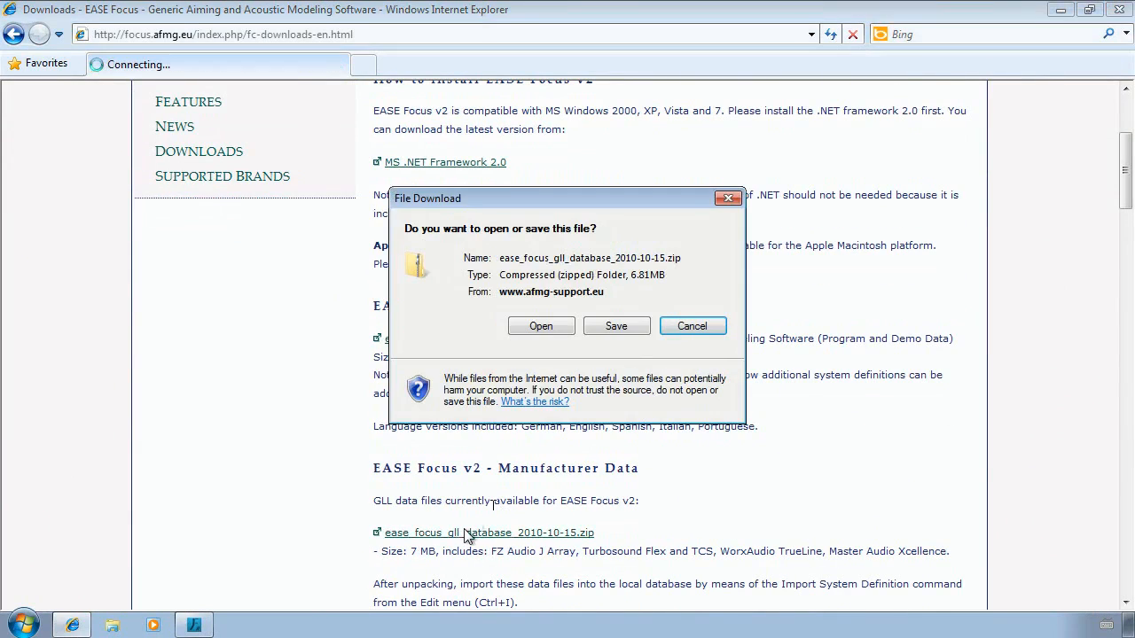
{"action": "left_click", "coordinate": [616, 326]}
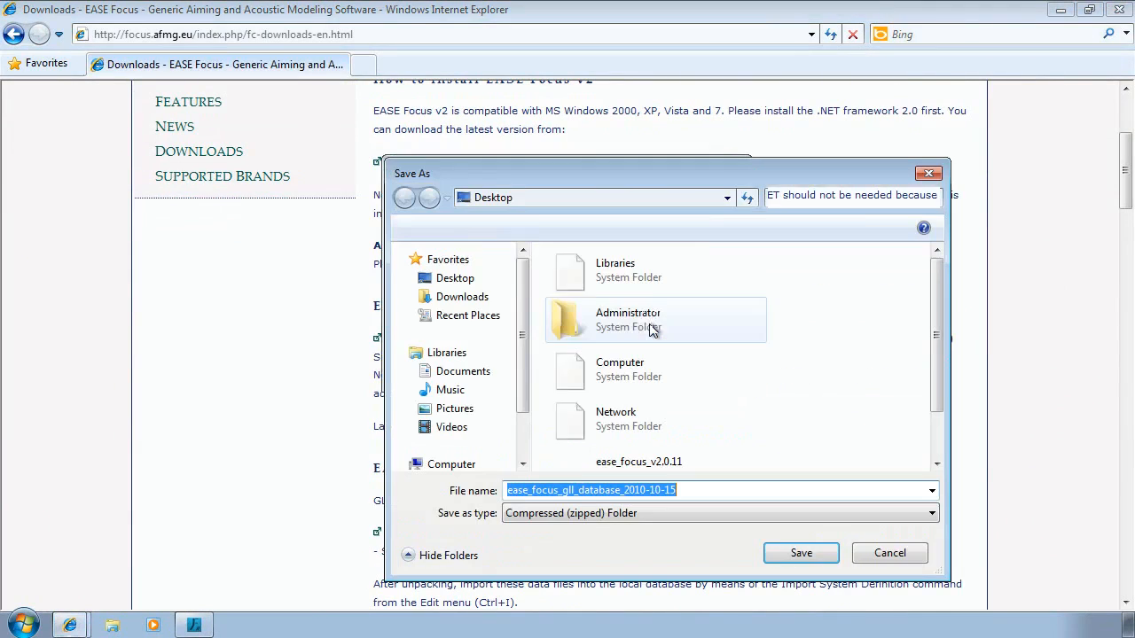
{"action": "left_click", "coordinate": [475, 280]}
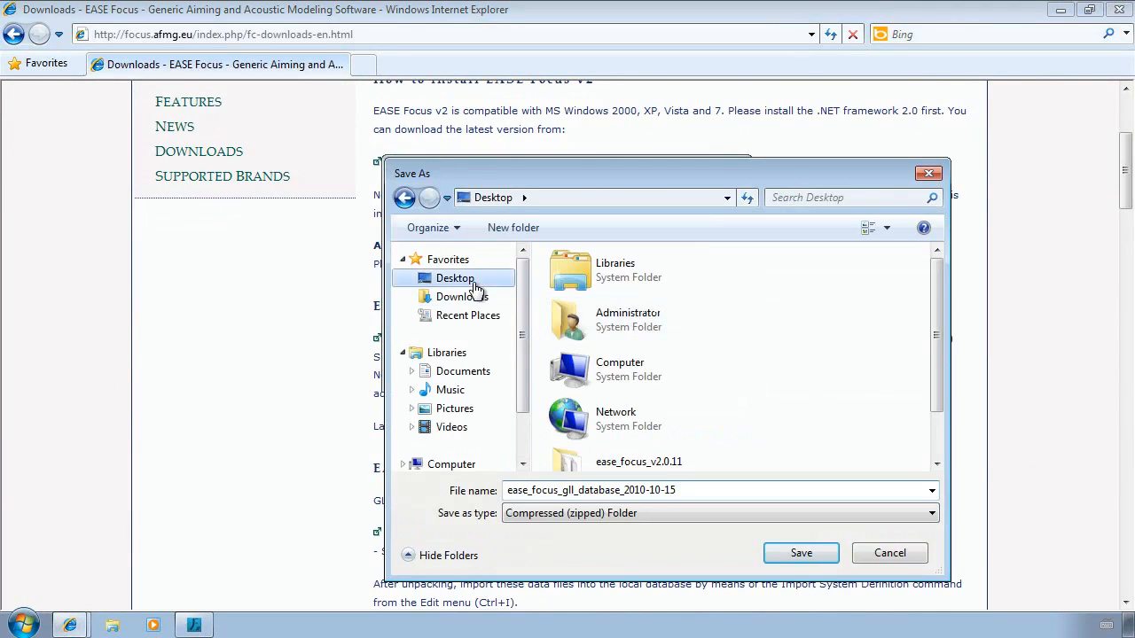
{"action": "left_click", "coordinate": [800, 554]}
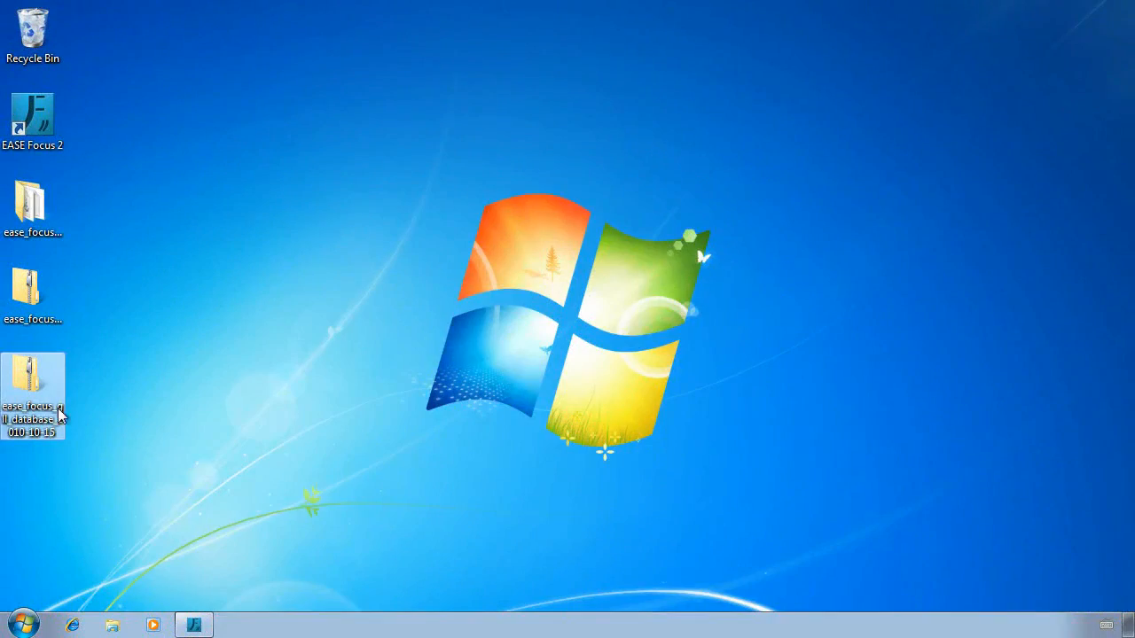
Step: Extract the downloaded ease_focus_gll_database_2010-10-15 archive into its own folder on the Desktop
{"action": "right_click", "coordinate": [44, 385]}
{"action": "left_click", "coordinate": [133, 144]}
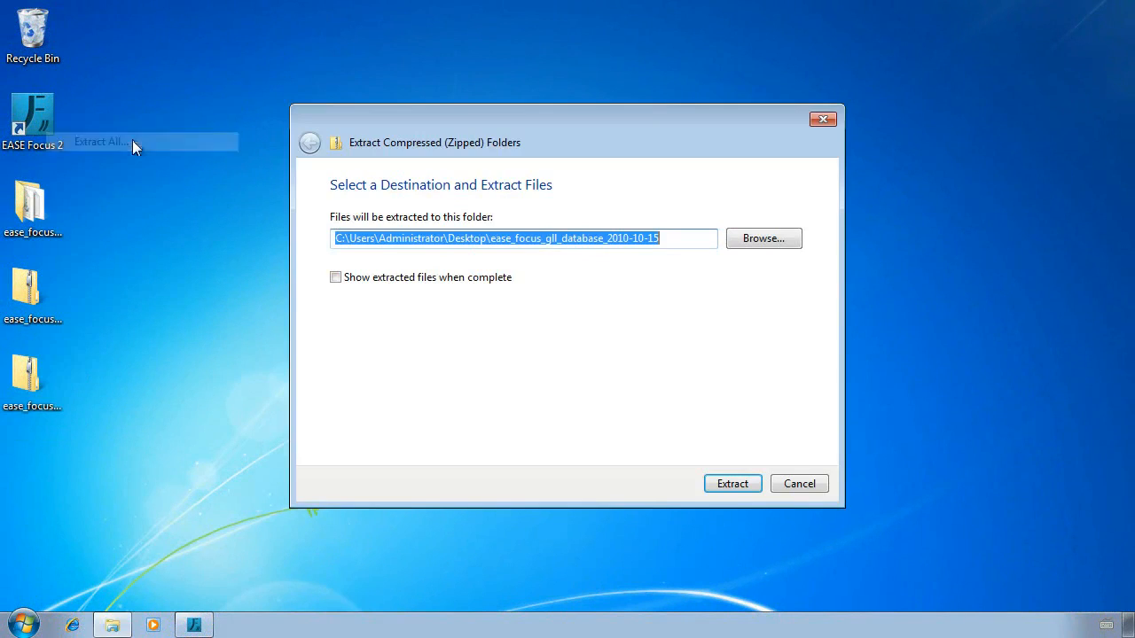
{"action": "left_click", "coordinate": [743, 487]}
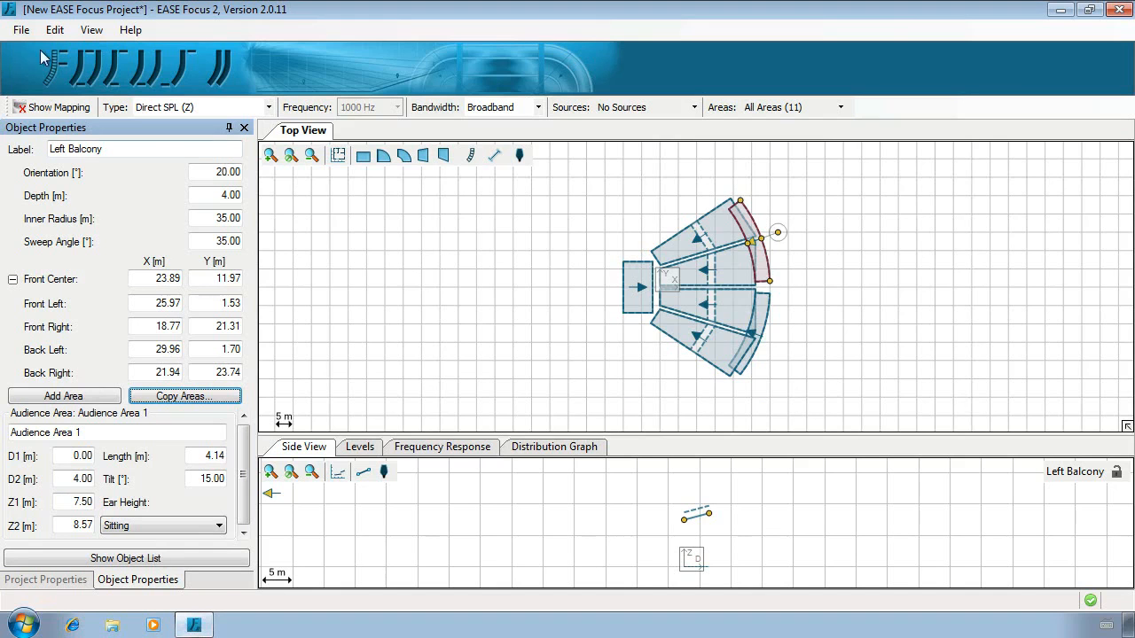
{"action": "left_click", "coordinate": [48, 30]}
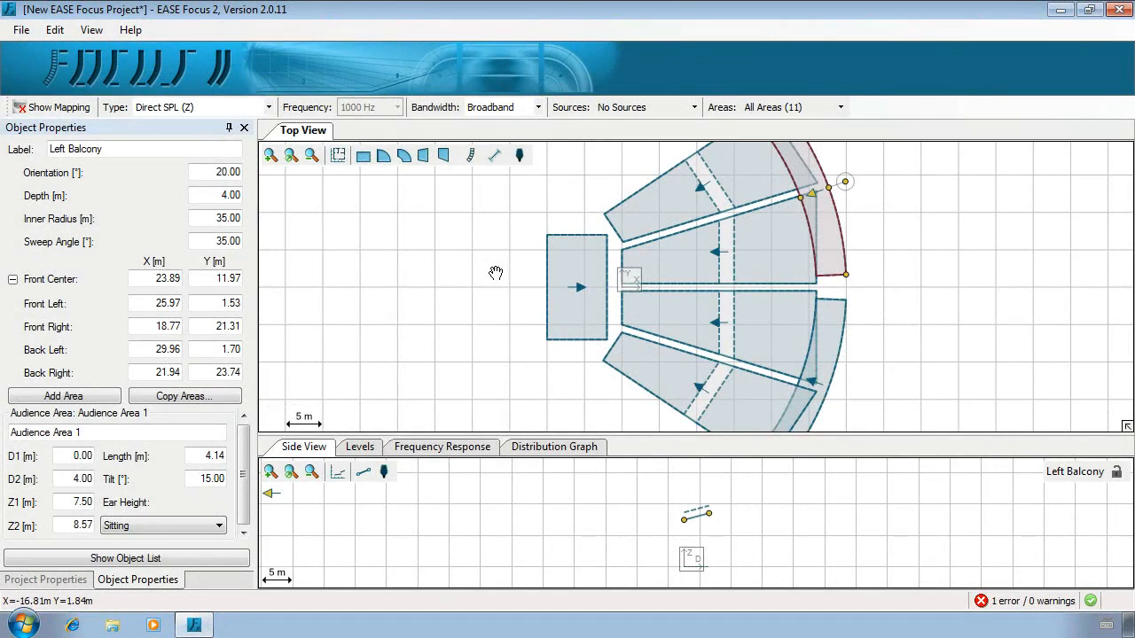
{"action": "right_click", "coordinate": [496, 274]}
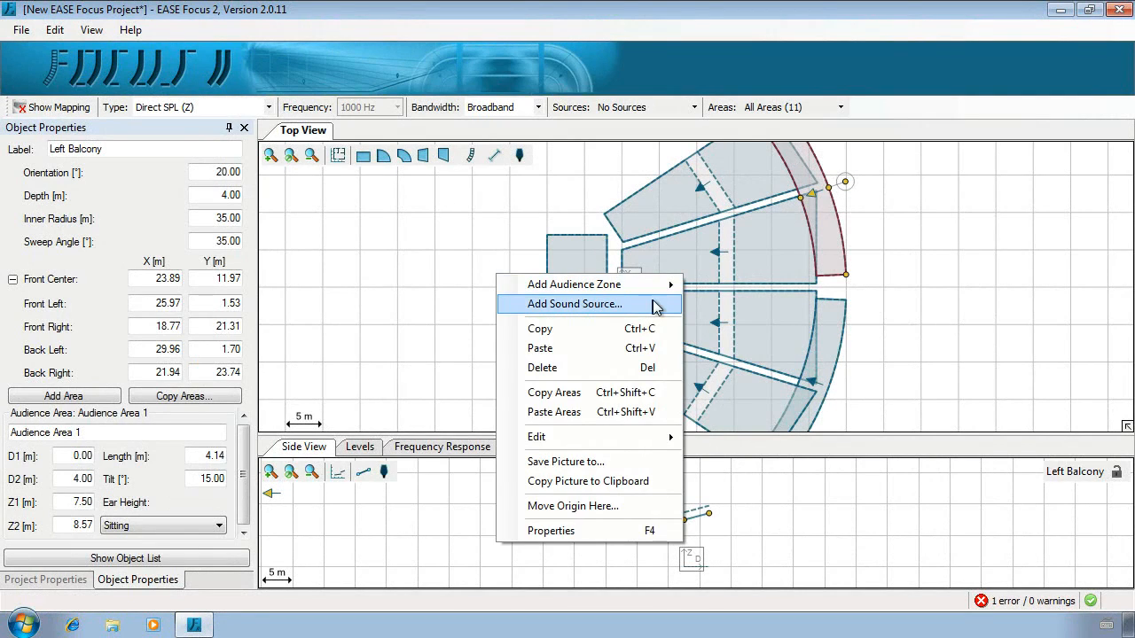
{"action": "left_click", "coordinate": [507, 223]}
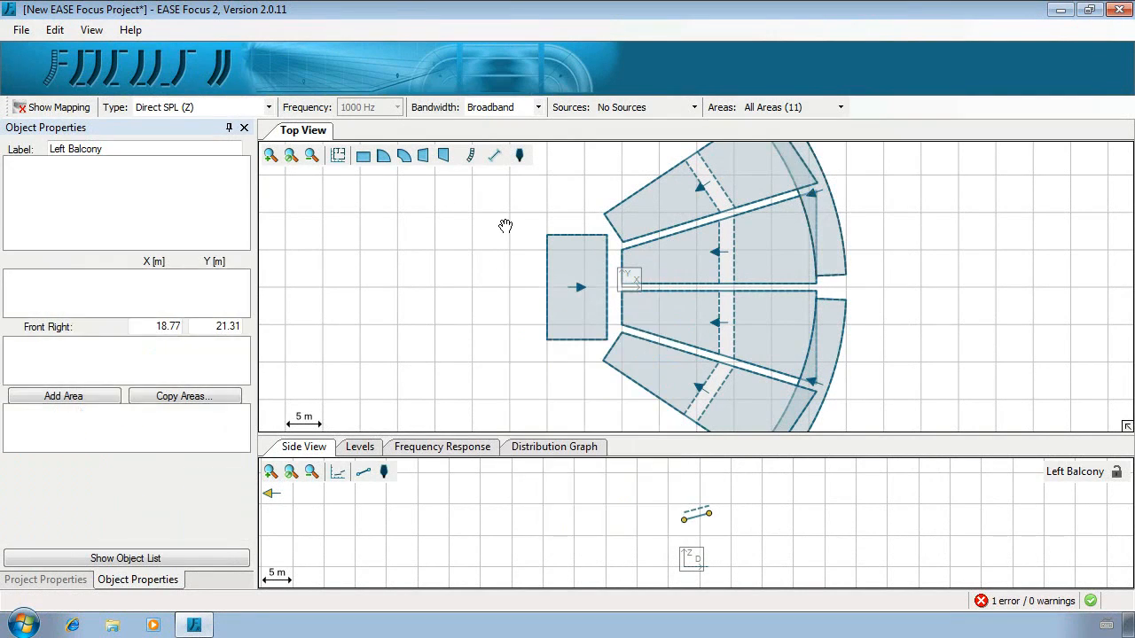
Step: Add a Sphere Line sound source at about X -1.4 m, Y 3.85 m, aimed about 16° horizontally, and raise it to about 10.8 m
{"action": "left_click", "coordinate": [471, 157]}
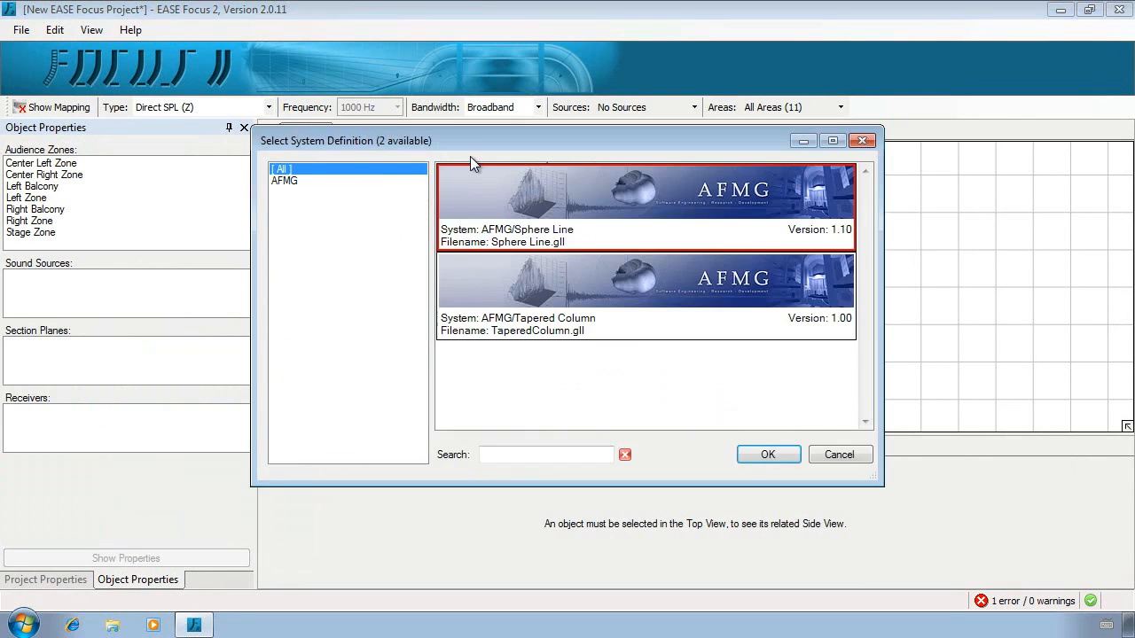
{"action": "left_click", "coordinate": [769, 459]}
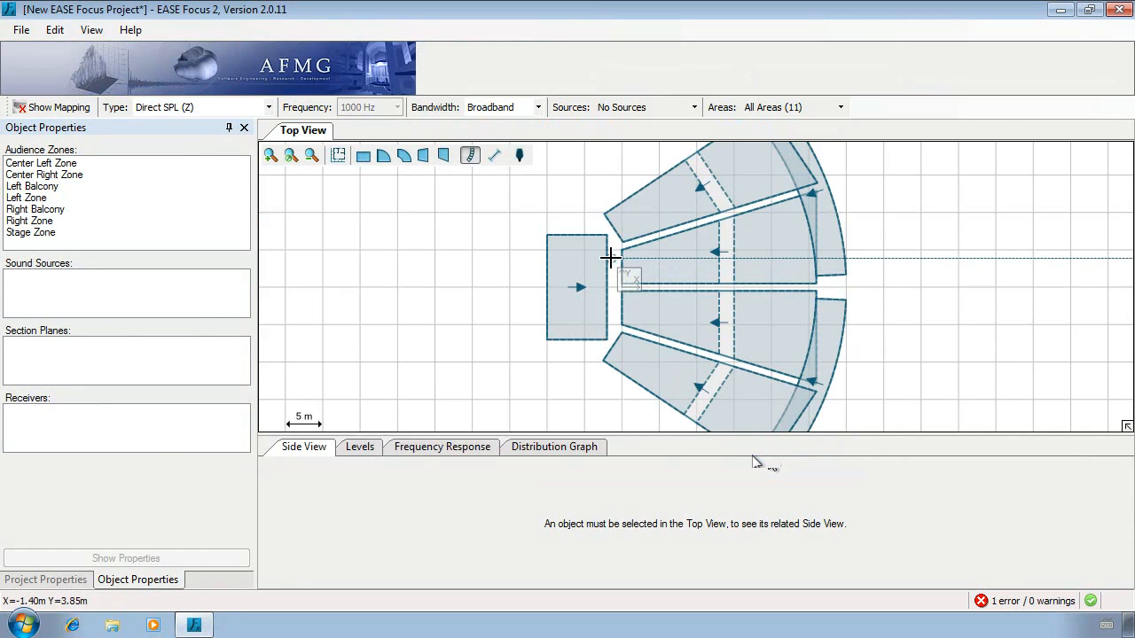
{"action": "left_click", "coordinate": [610, 257]}
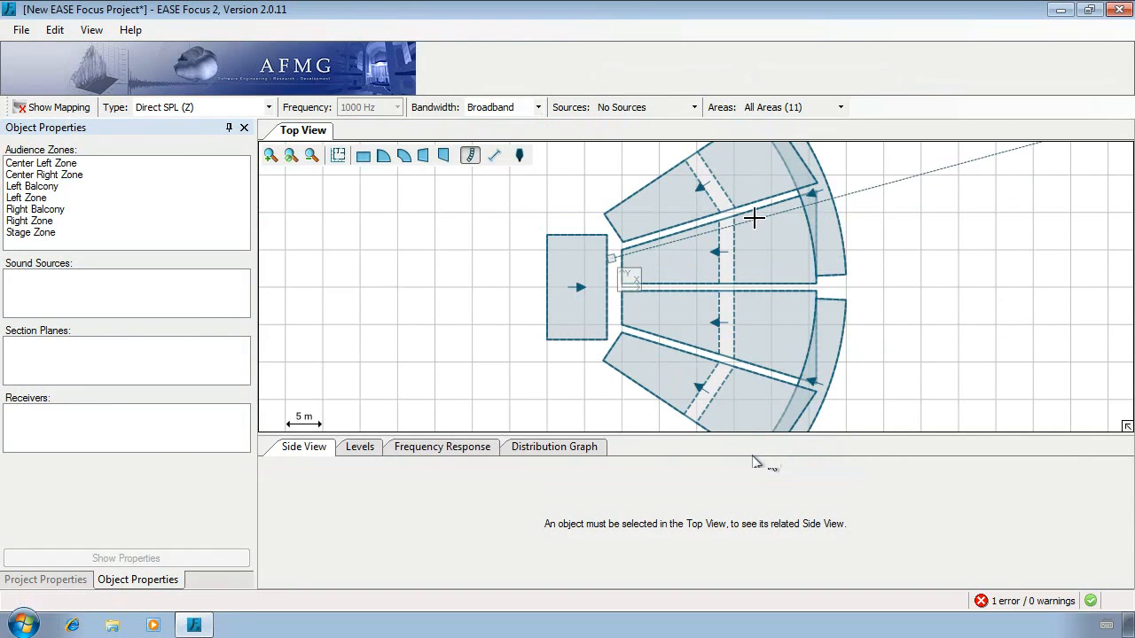
{"action": "left_click", "coordinate": [755, 216]}
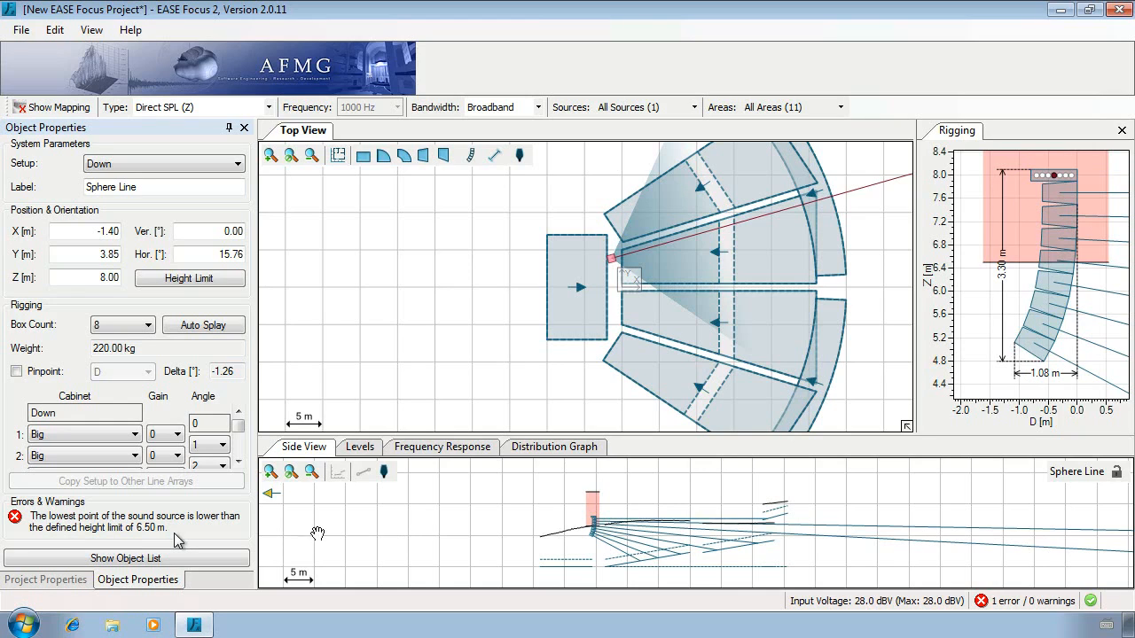
{"action": "left_click_drag", "start_coordinate": [590, 532], "coordinate": [591, 517]}
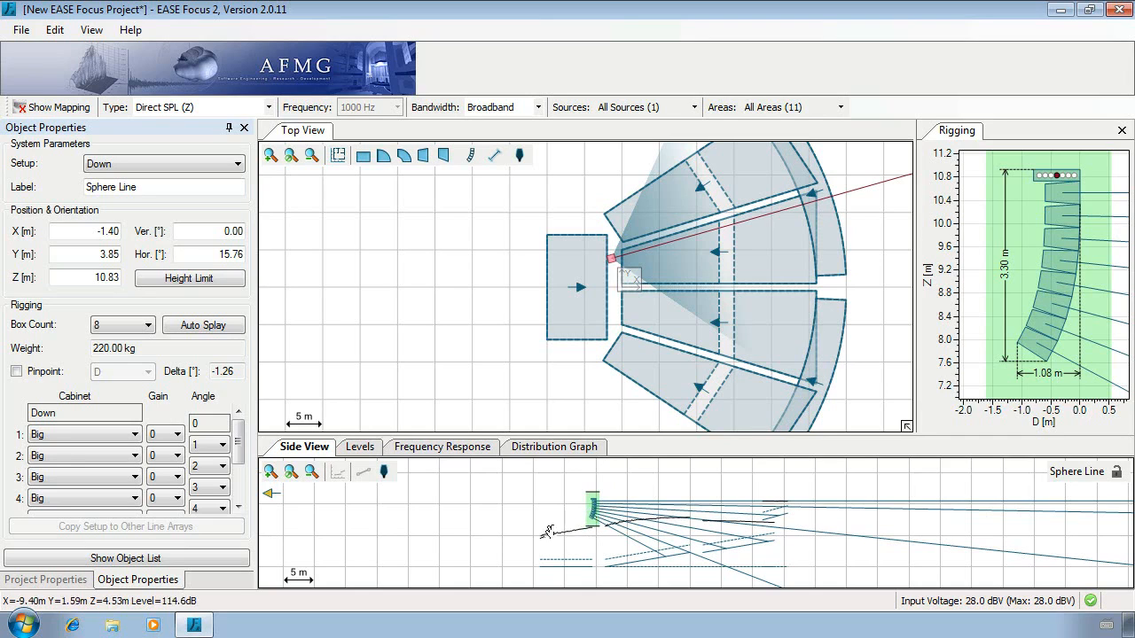
Step: Examine the side views of the Center Right Zone and the Sphere Line array, and the array's level curve over distance
{"action": "left_click", "coordinate": [665, 330]}
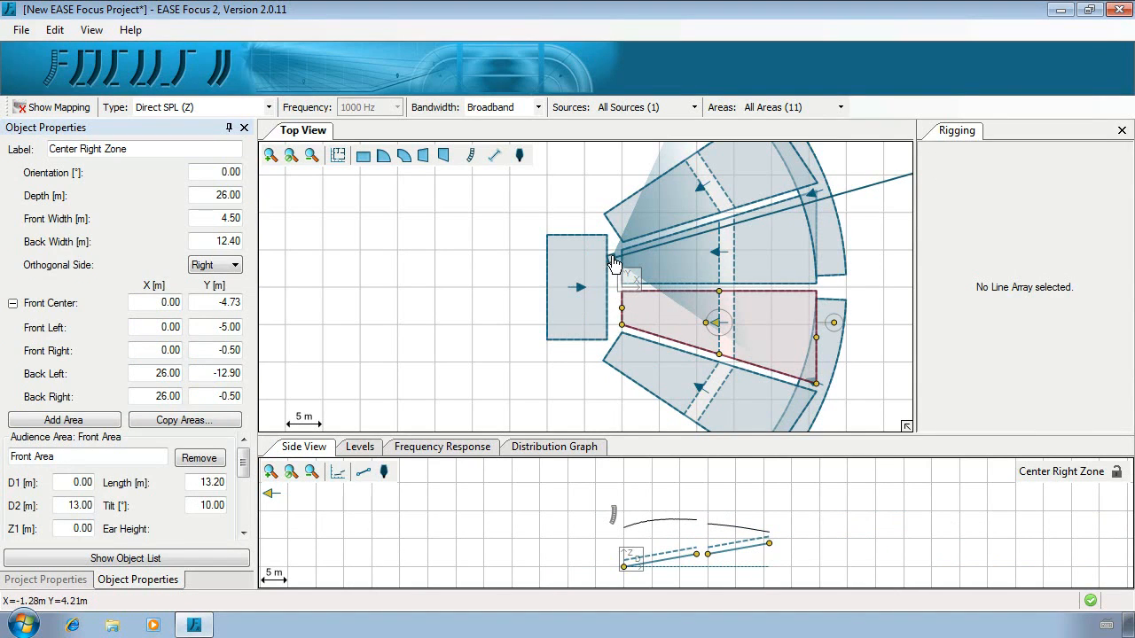
{"action": "left_click", "coordinate": [612, 258]}
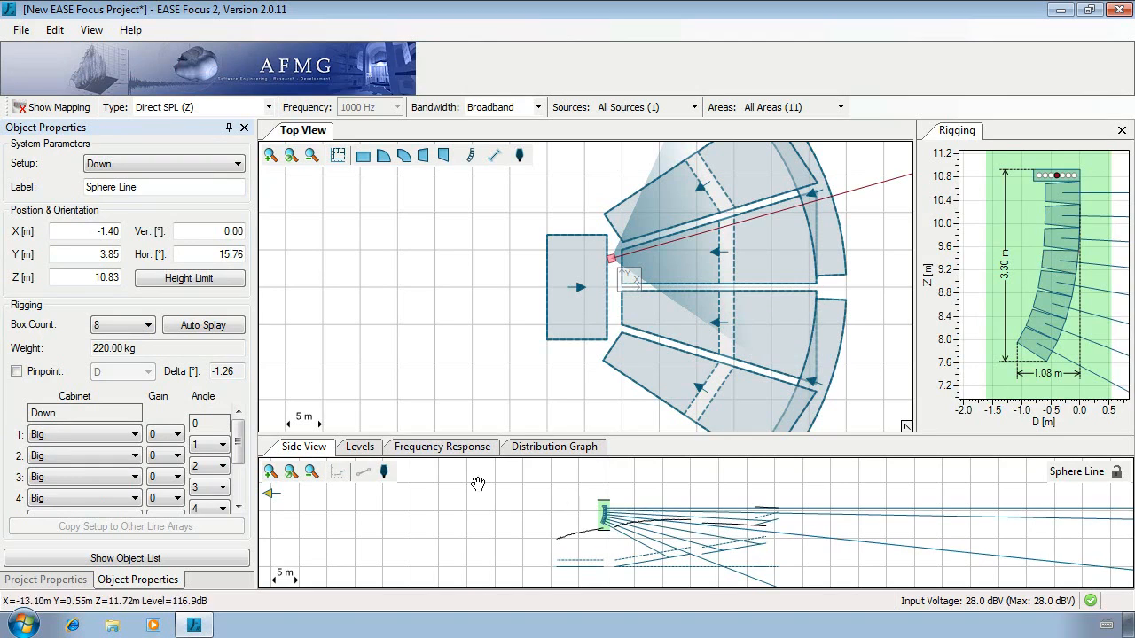
{"action": "left_click", "coordinate": [373, 453]}
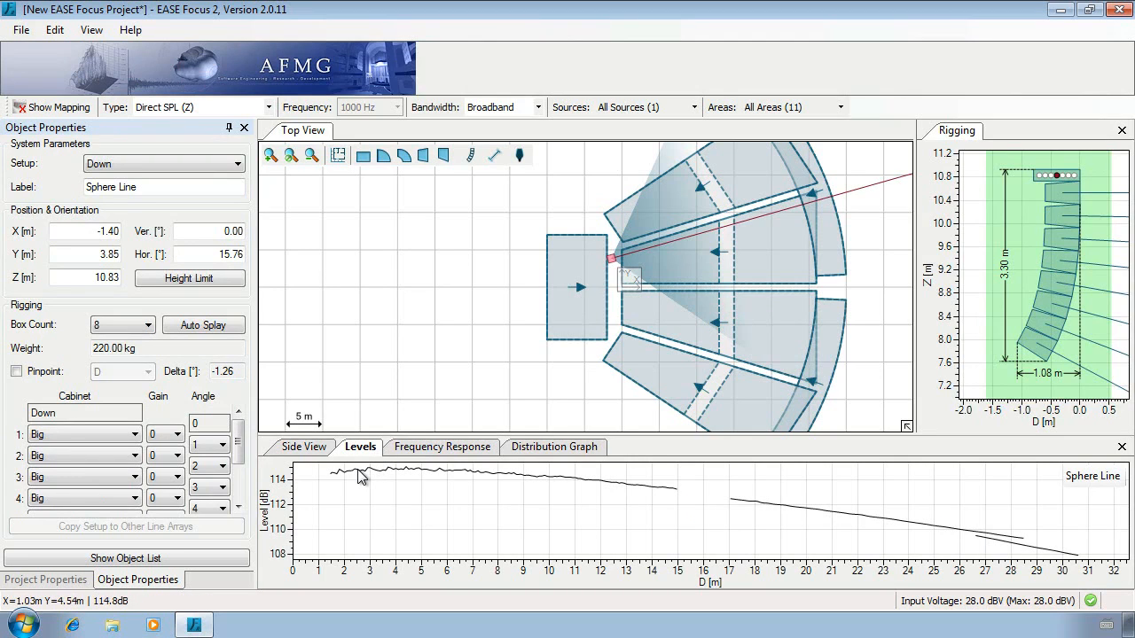
Step: Check the Level View scale settings in the options and reselect the Sphere Line array
{"action": "left_click", "coordinate": [278, 549]}
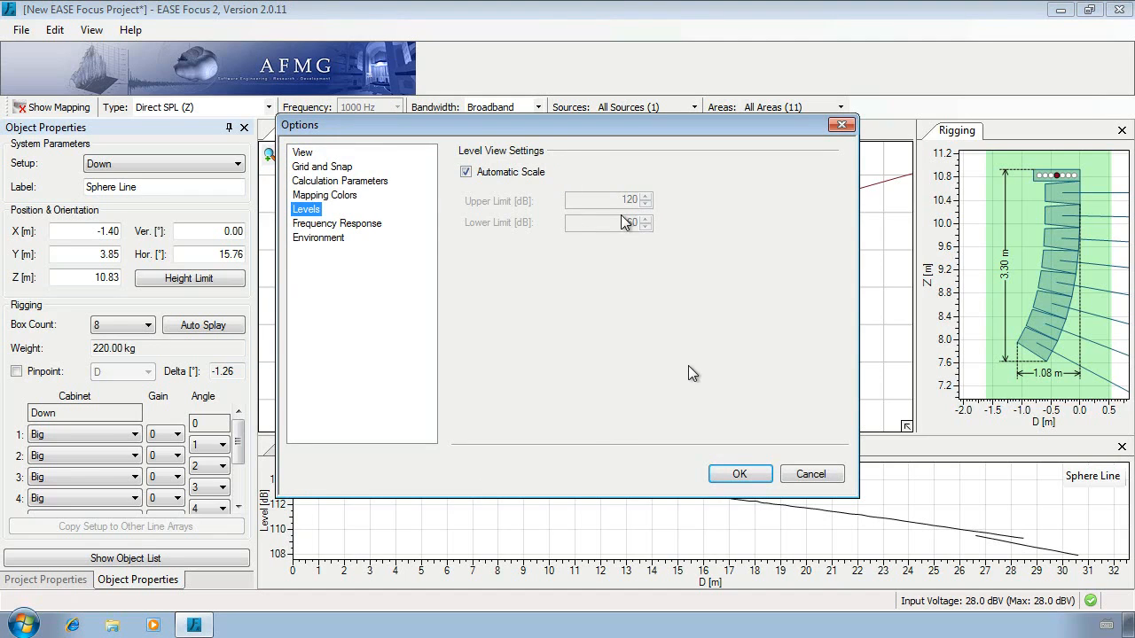
{"action": "left_click", "coordinate": [735, 474]}
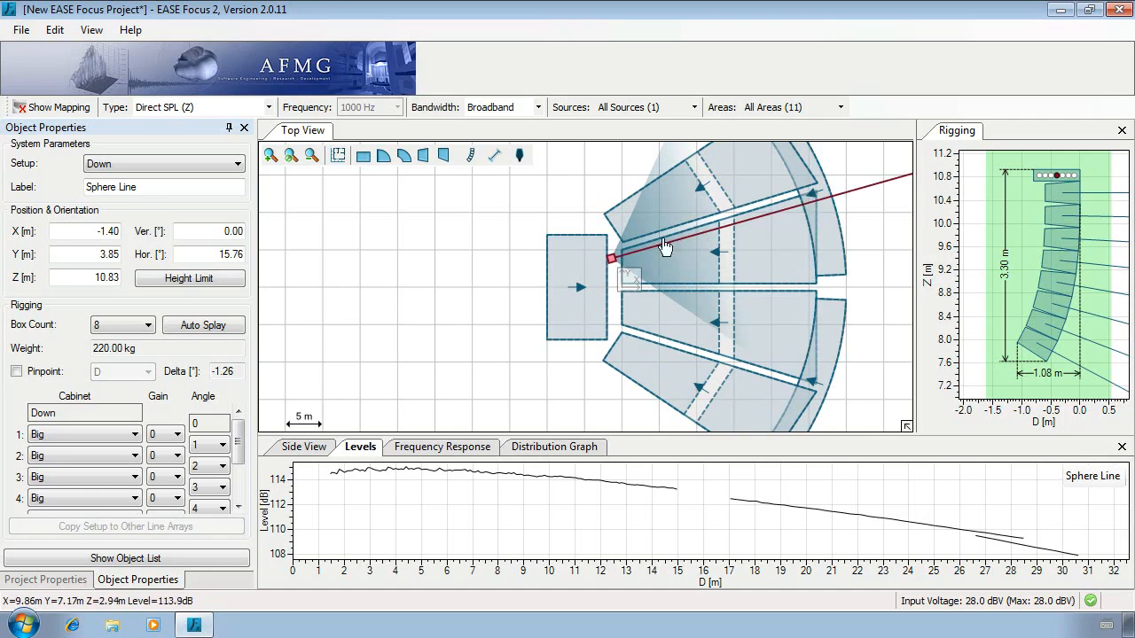
{"action": "left_click", "coordinate": [613, 256]}
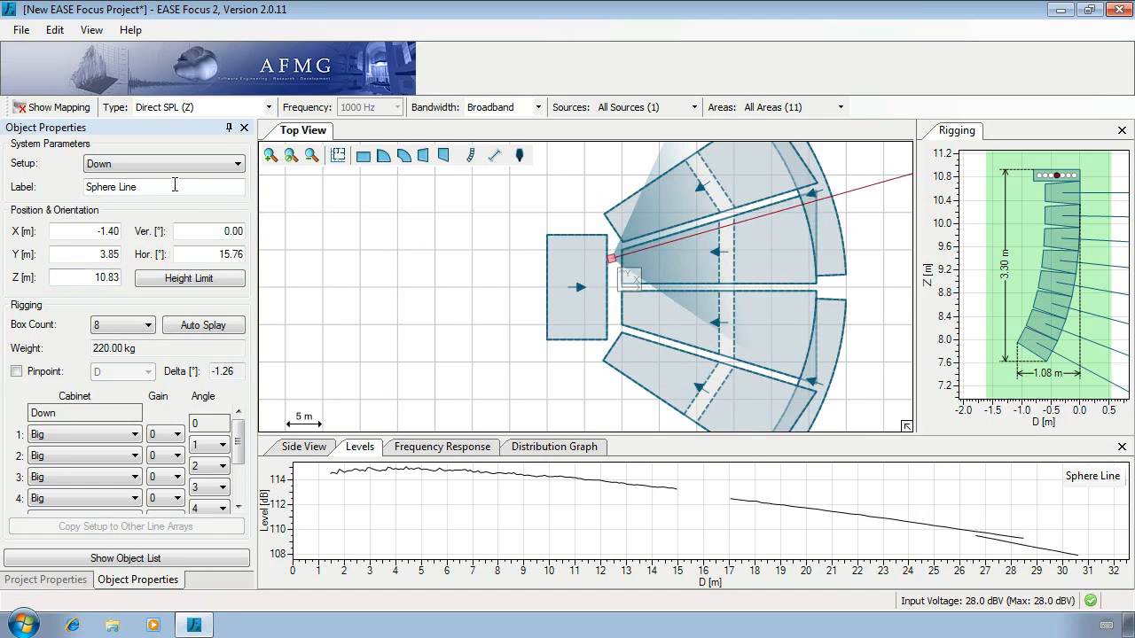
Step: Label the Sphere Line source "Left Main Array" and set it to X -1, Y 4.5, Z 10 m with a 17° horizontal angle
{"action": "triple_click", "coordinate": [172, 185]}
{"action": "type", "text": "Left Main Array"}
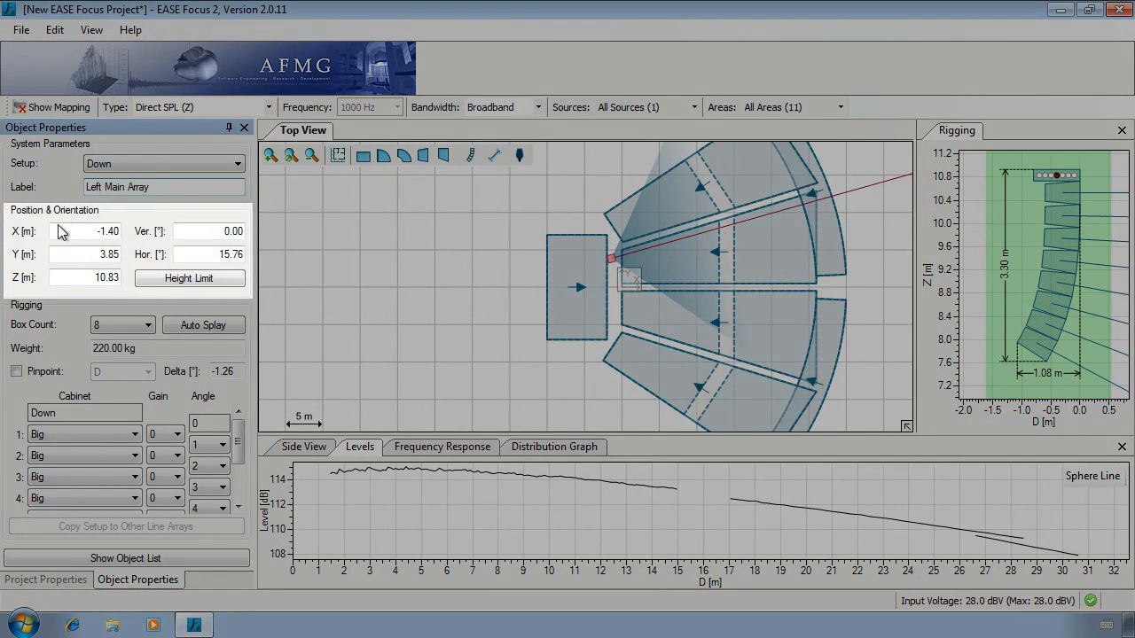
{"action": "left_click_drag", "start_coordinate": [61, 232], "coordinate": [126, 232]}
{"action": "key", "text": "BackSpace"}
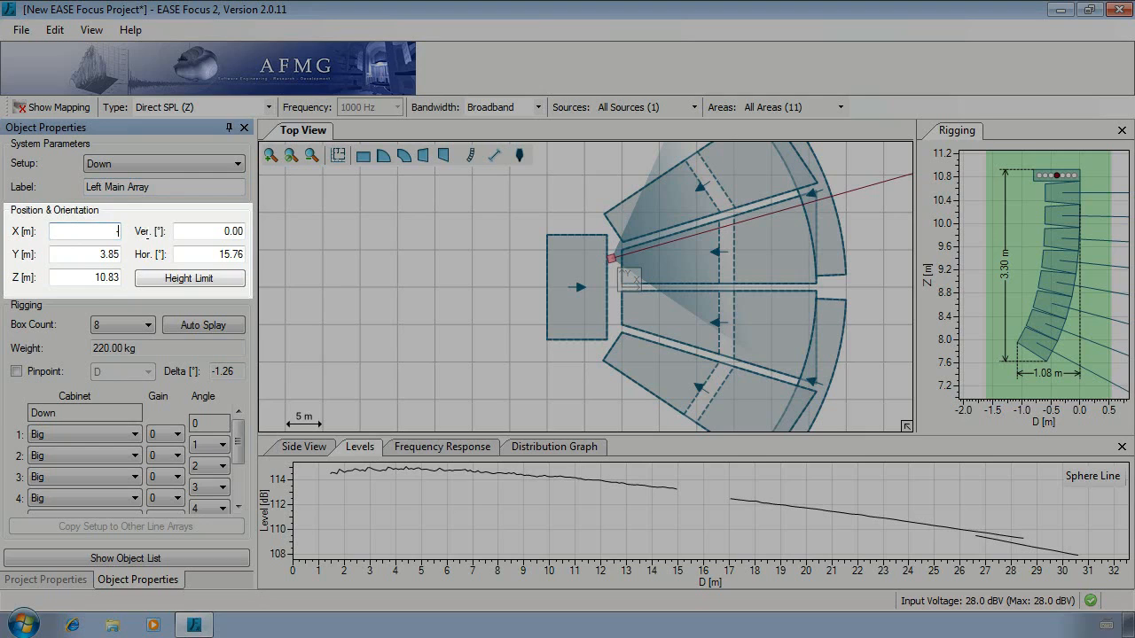
{"action": "type", "text": "0"}
{"action": "key", "text": "Tab"}
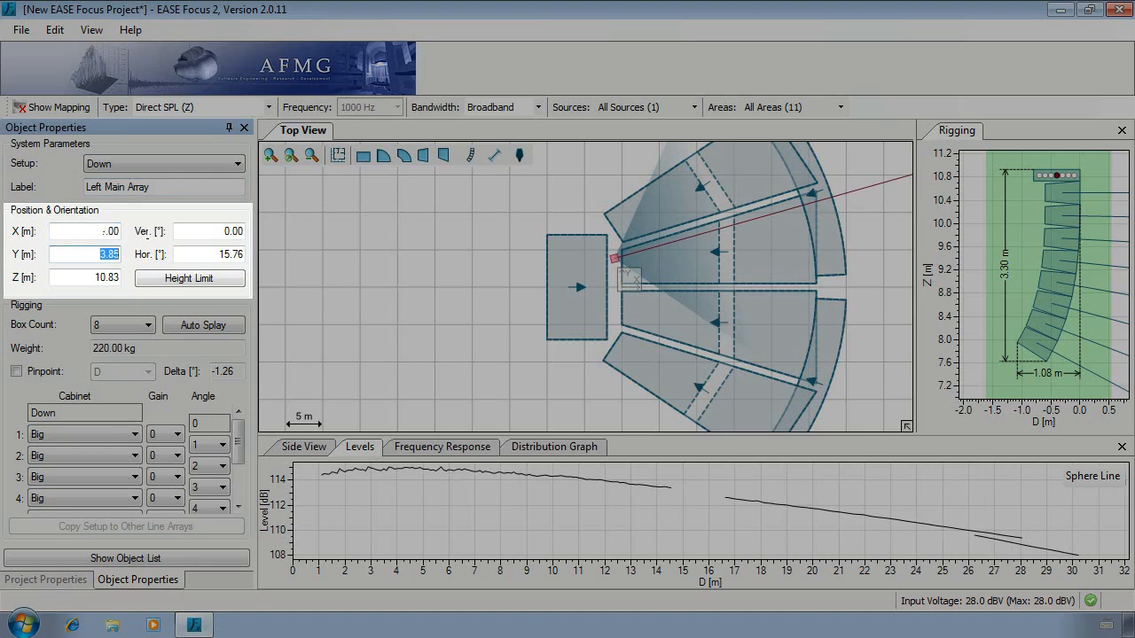
{"action": "type", "text": "4.5"}
{"action": "key", "text": "Tab"}
{"action": "type", "text": "10"}
{"action": "key", "text": "Tab"}
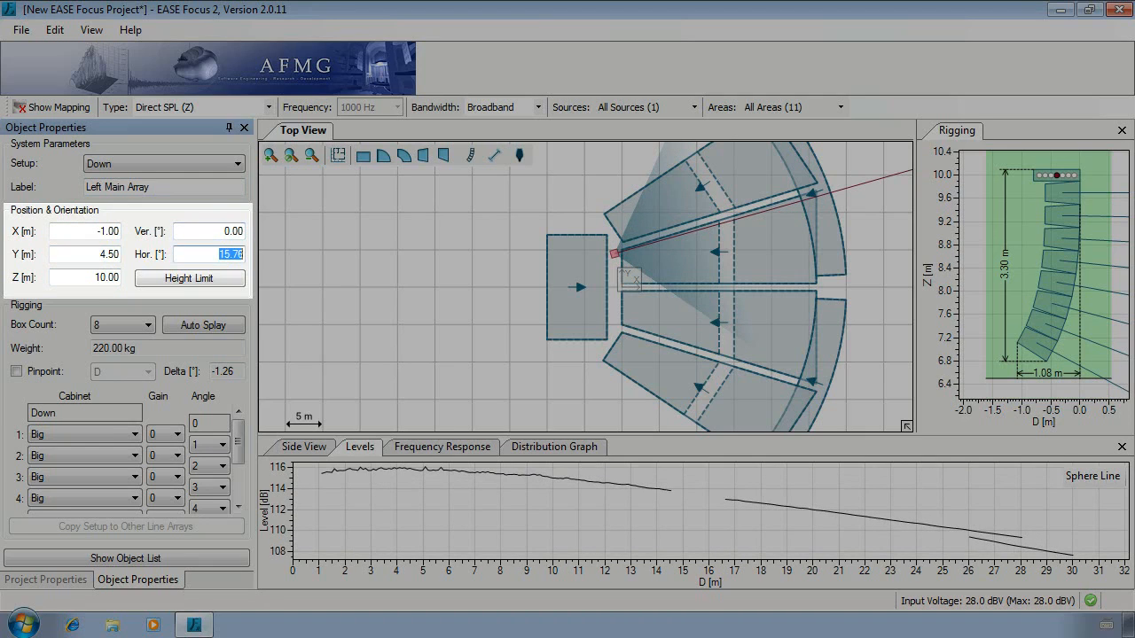
{"action": "type", "text": "17"}
{"action": "key", "text": "Return"}
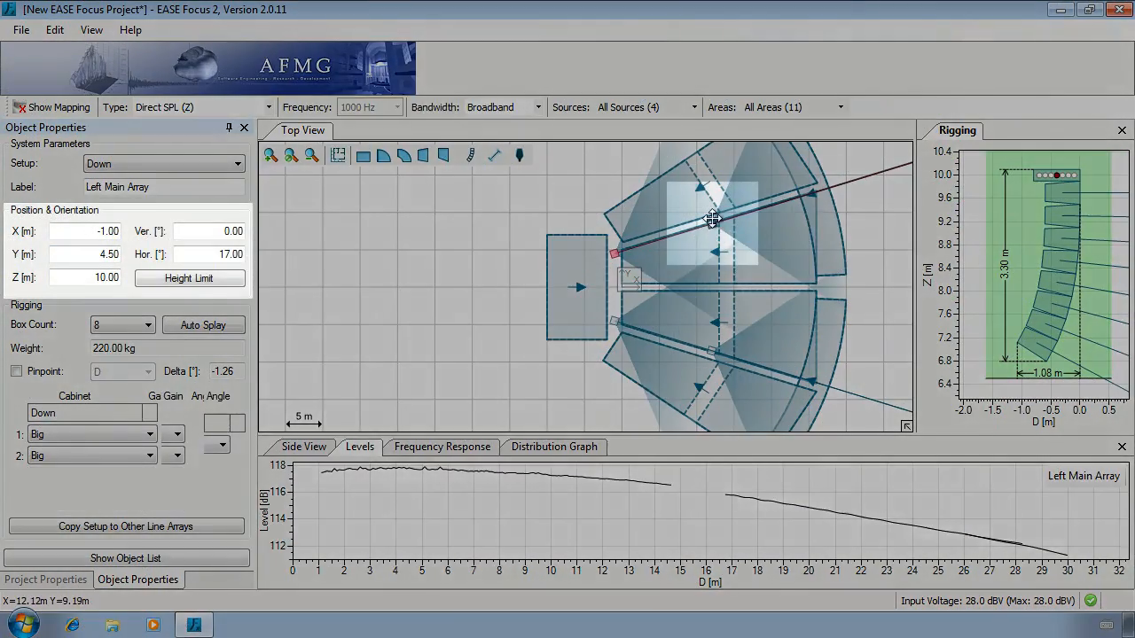
Step: Examine the position and orientation of the Left Delay, Right Delay and Right Main arrays, and reselect the Left Main Array
{"action": "left_click", "coordinate": [712, 219]}
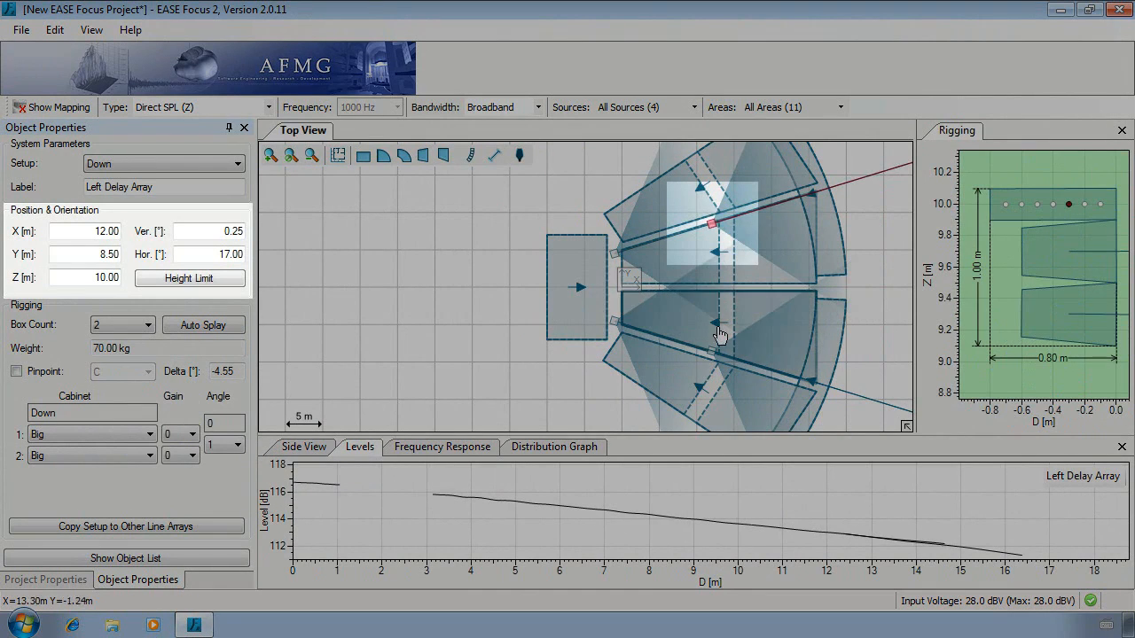
{"action": "left_click", "coordinate": [710, 353]}
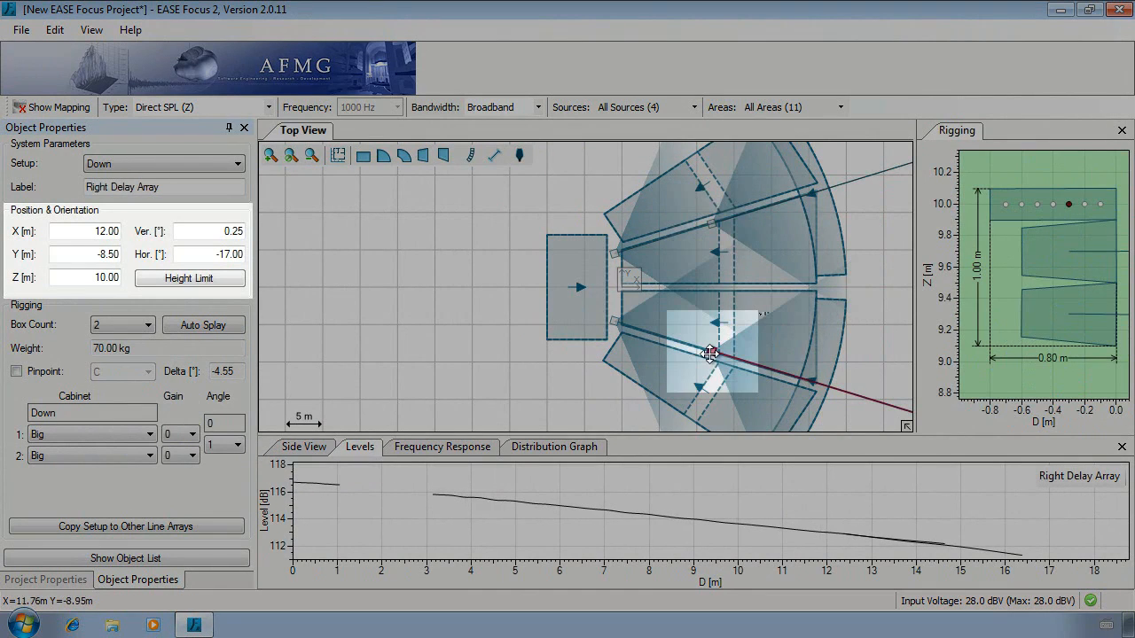
{"action": "left_click", "coordinate": [613, 322]}
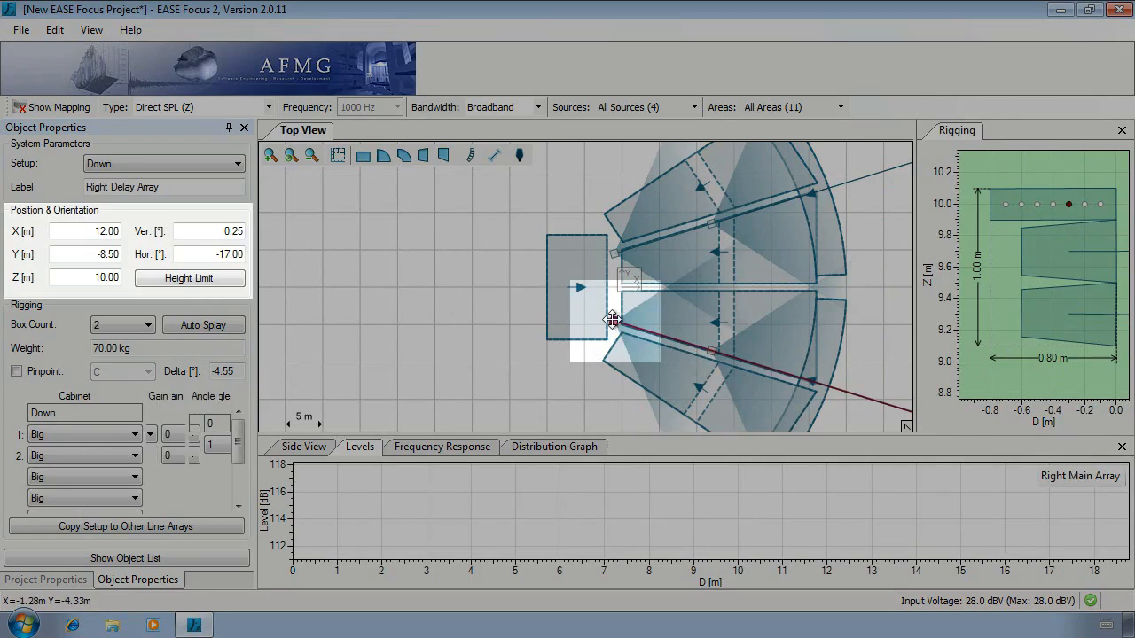
{"action": "left_click", "coordinate": [616, 252]}
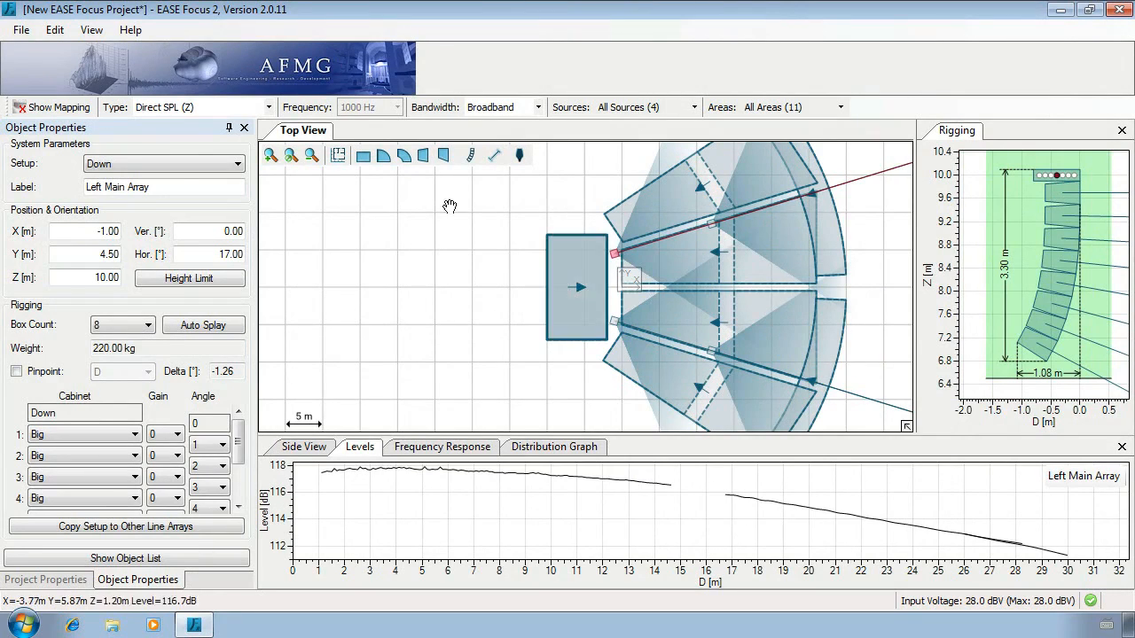
Step: Try the Stacked setup on the Left Main Array, return it to Down, and check its individual height limit options
{"action": "left_click", "coordinate": [236, 165]}
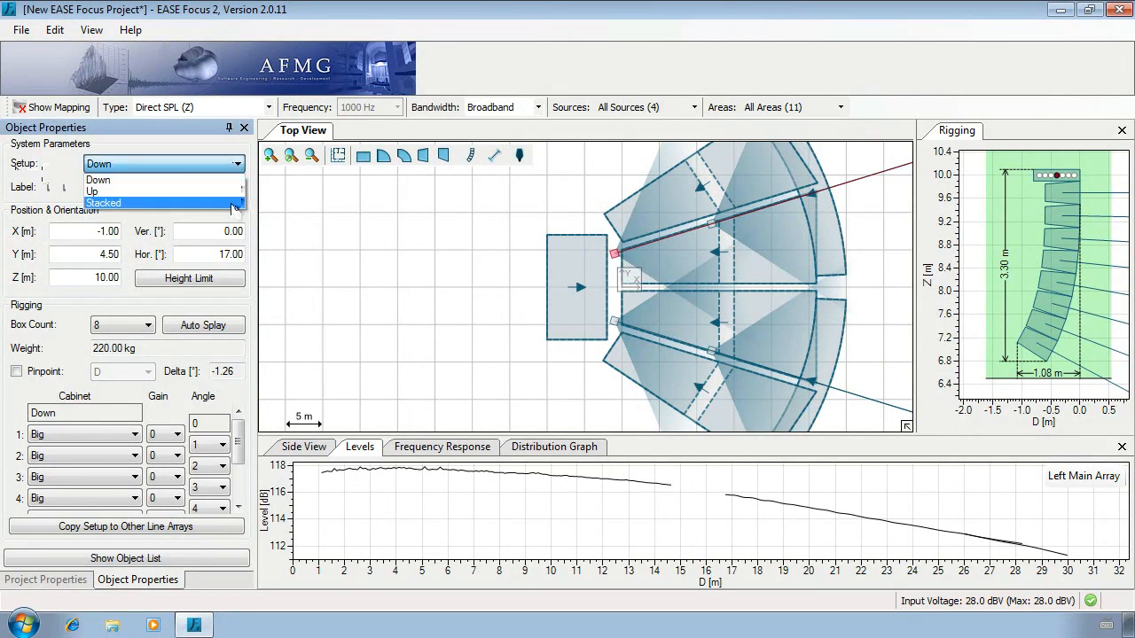
{"action": "left_click", "coordinate": [234, 203]}
{"action": "left_click", "coordinate": [234, 165]}
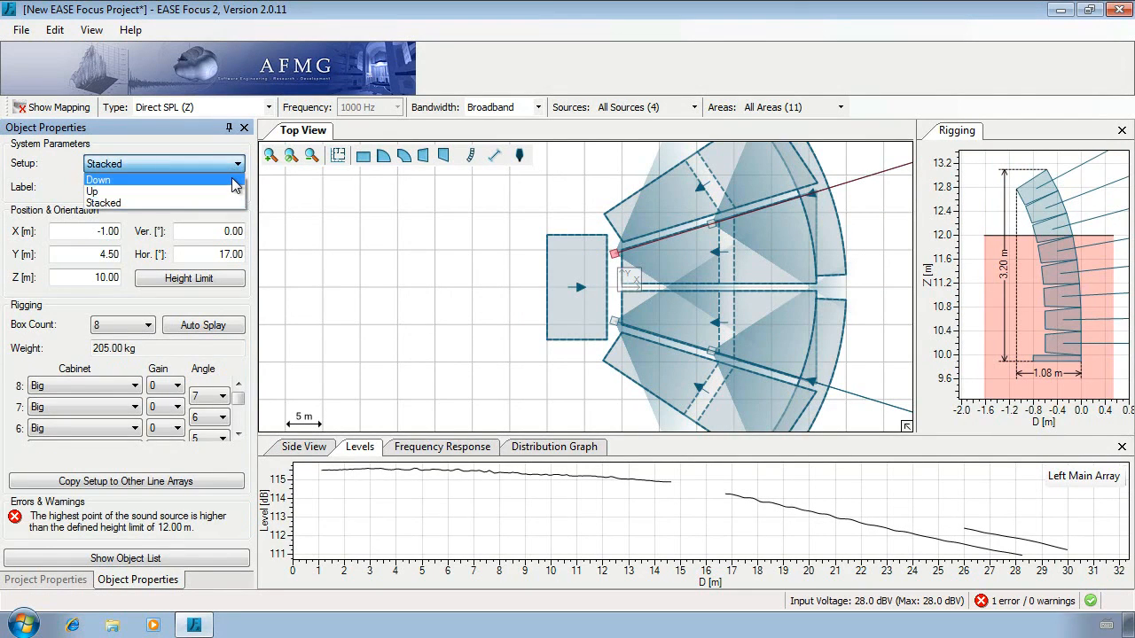
{"action": "left_click", "coordinate": [221, 177]}
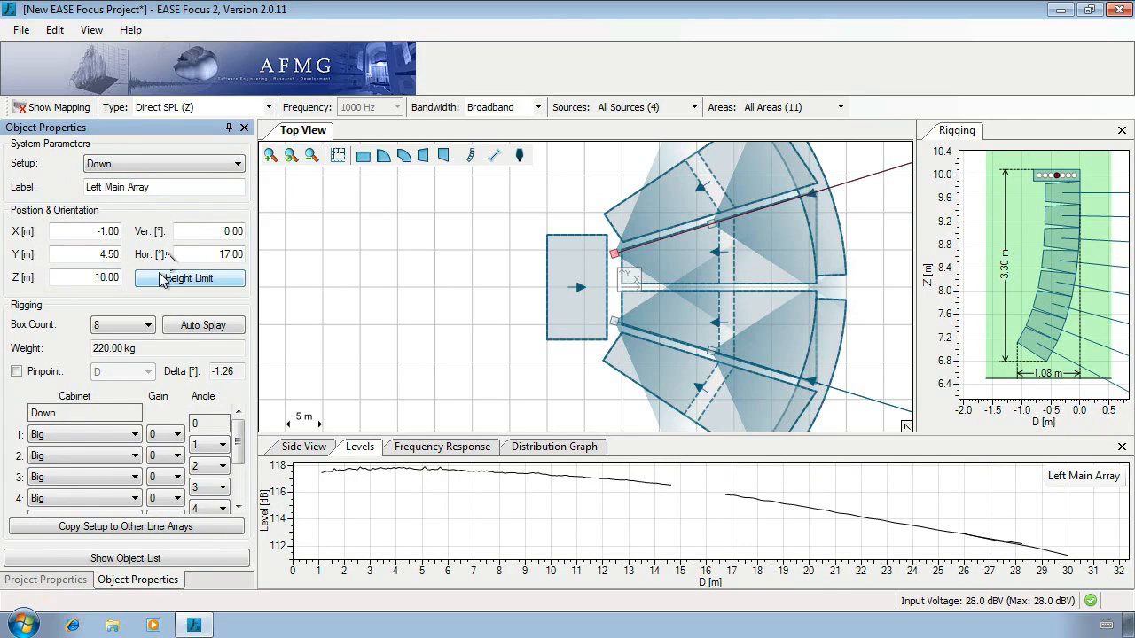
{"action": "left_click", "coordinate": [163, 280]}
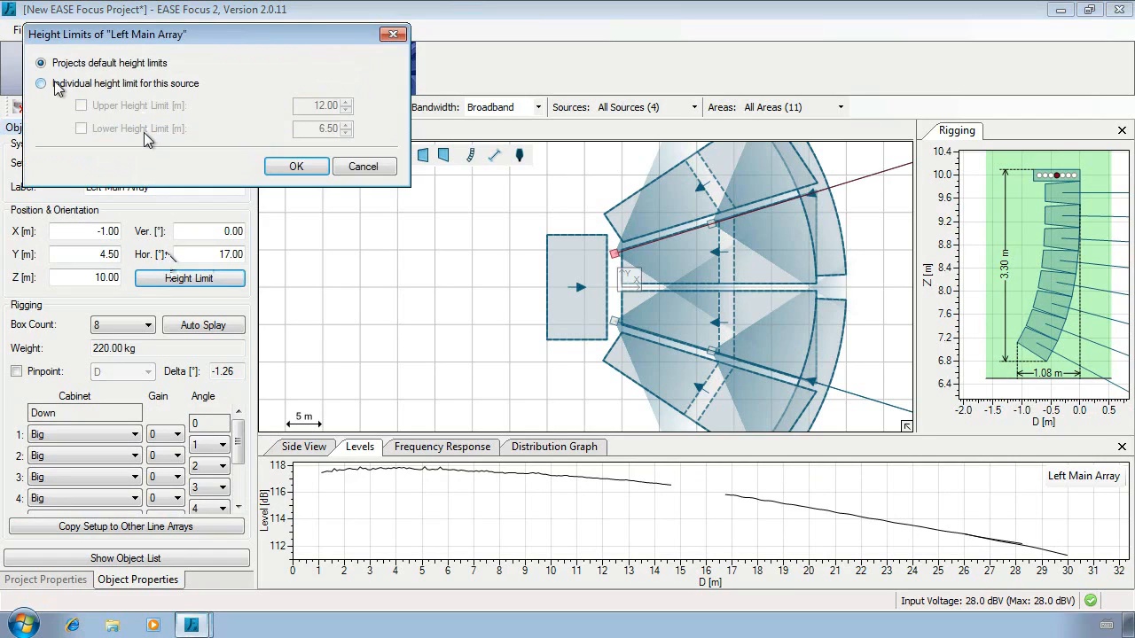
{"action": "left_click", "coordinate": [364, 168]}
Step: Set the Left Main Array's box count to 12 and check the cabinet, angle and gain choices of box 1
{"action": "left_click", "coordinate": [147, 325]}
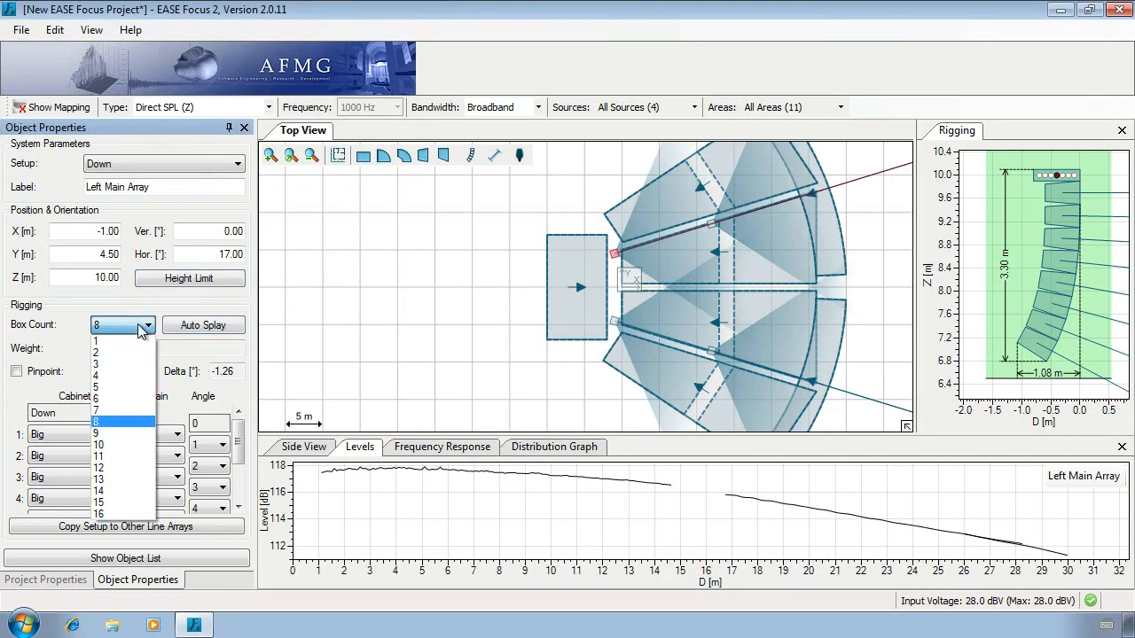
{"action": "left_click", "coordinate": [124, 468]}
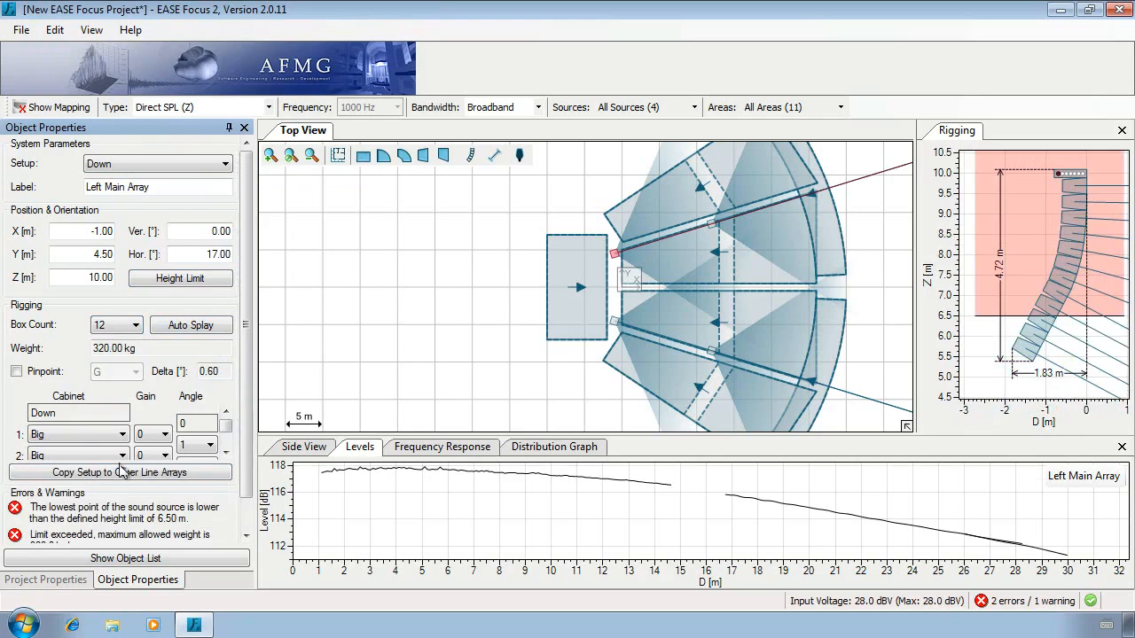
{"action": "left_click", "coordinate": [116, 434]}
{"action": "left_click", "coordinate": [116, 433]}
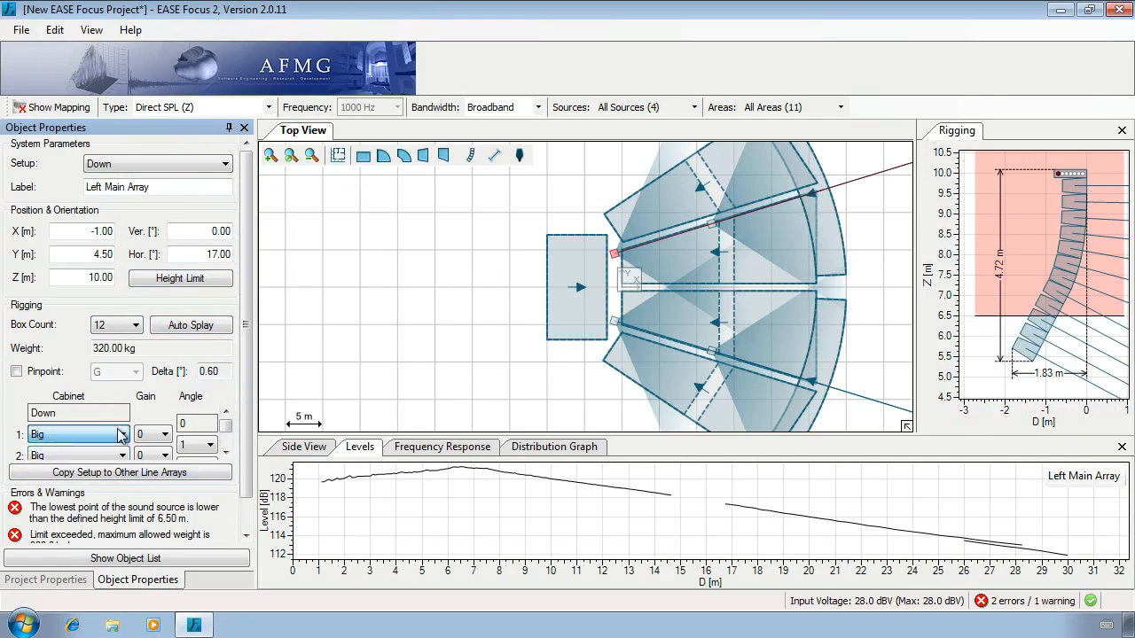
{"action": "left_click", "coordinate": [193, 445]}
{"action": "left_click", "coordinate": [193, 446]}
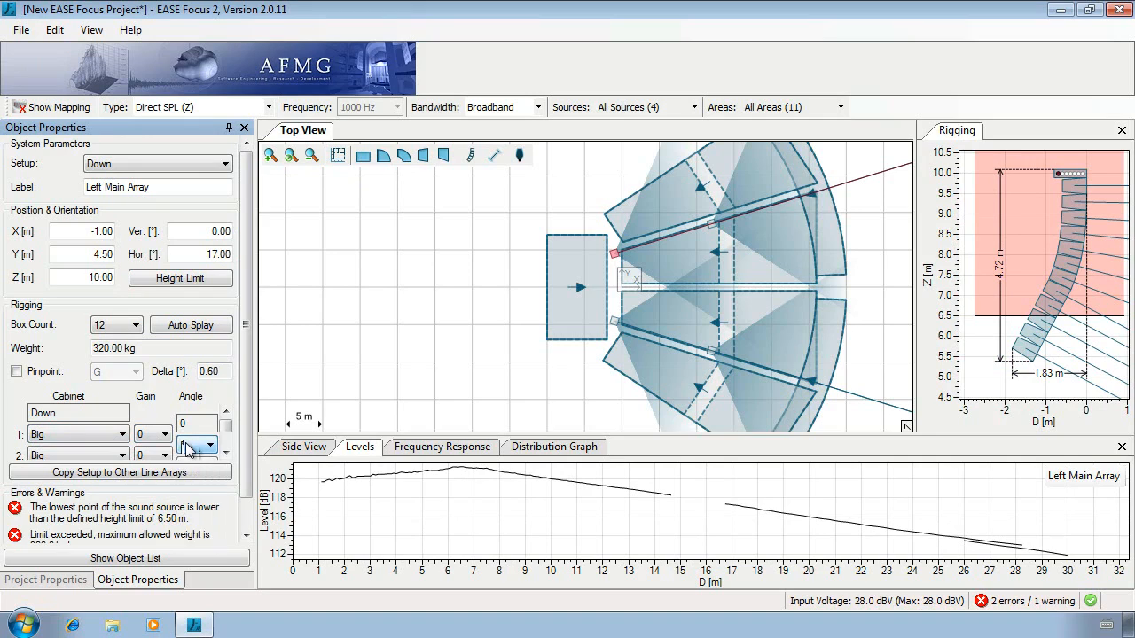
{"action": "left_click", "coordinate": [167, 435]}
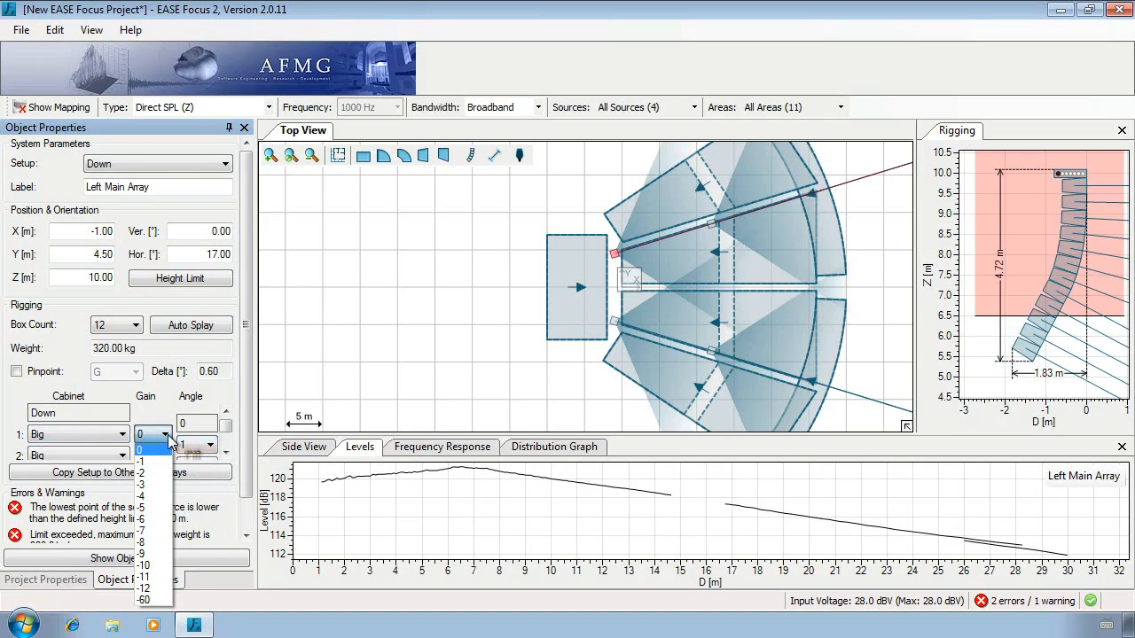
{"action": "left_click", "coordinate": [168, 441]}
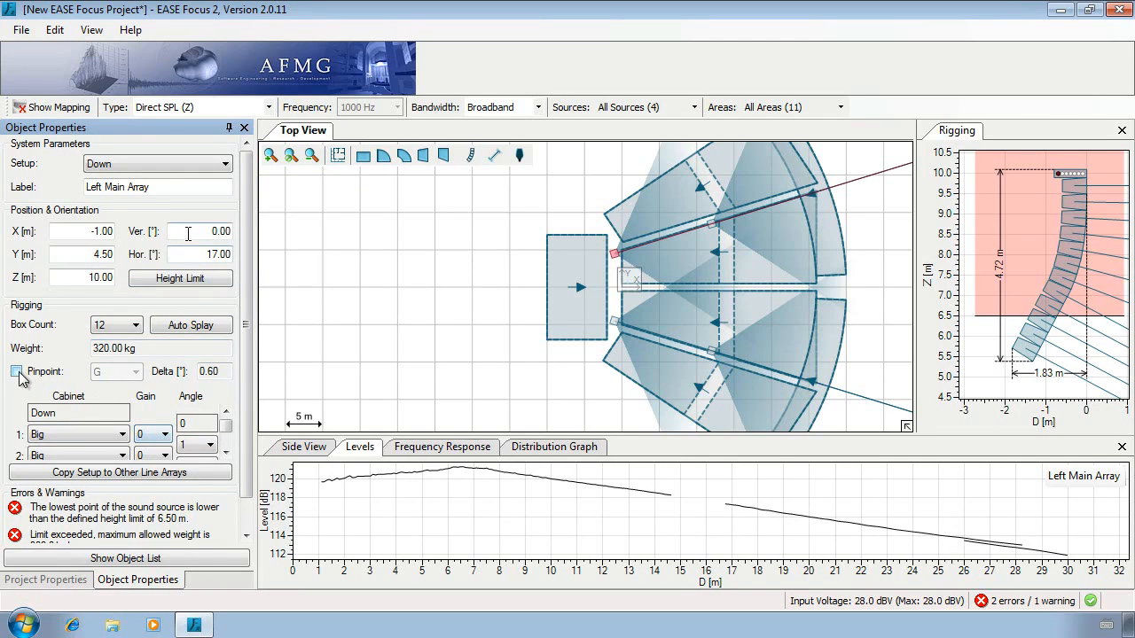
Step: Try a vertical angle of 10° on the Left Main Array and undo the change
{"action": "left_click_drag", "start_coordinate": [191, 233], "coordinate": [250, 230]}
{"action": "type", "text": "10"}
{"action": "key", "text": "Return"}
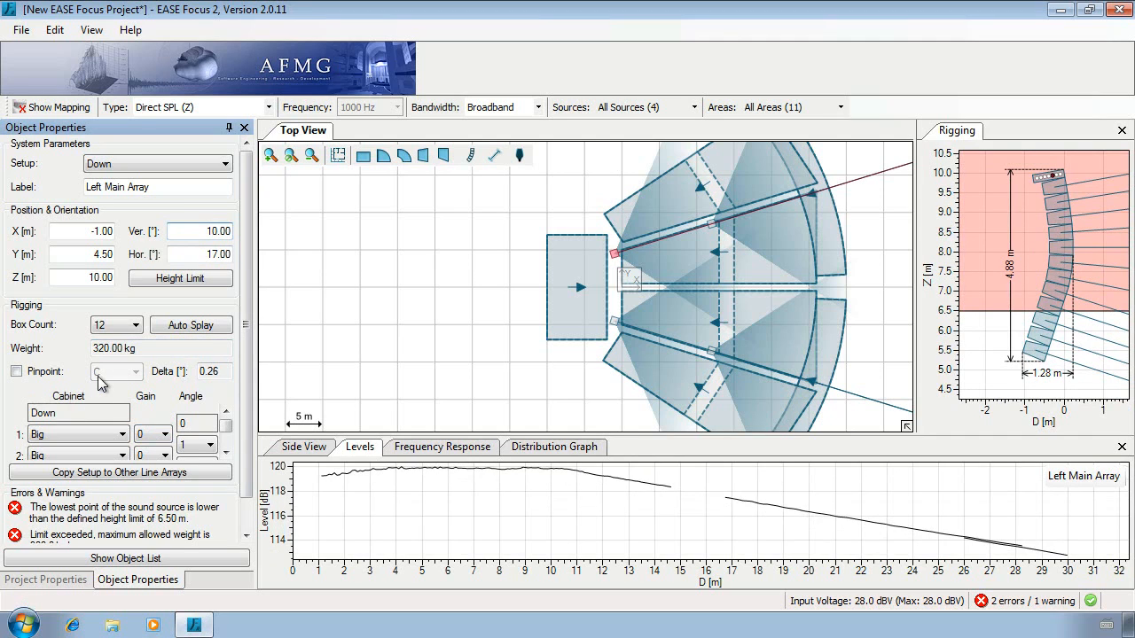
{"action": "key", "text": "ctrl+z"}
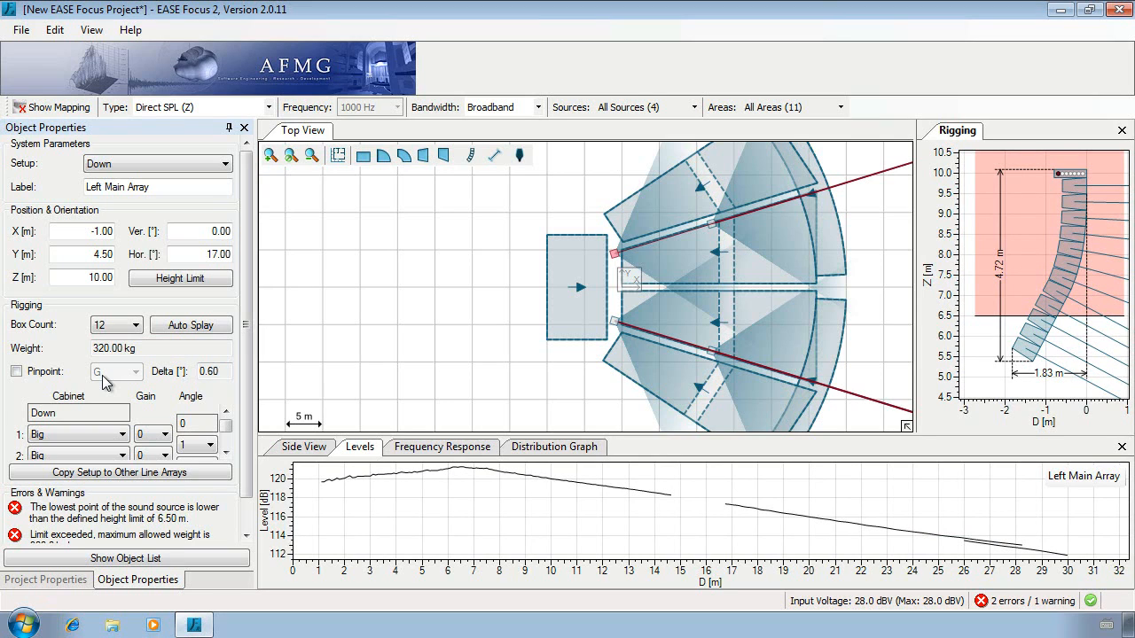
Step: Review the errors and warnings listed for the Left Main Array
{"action": "left_click_drag", "start_coordinate": [247, 344], "coordinate": [247, 403]}
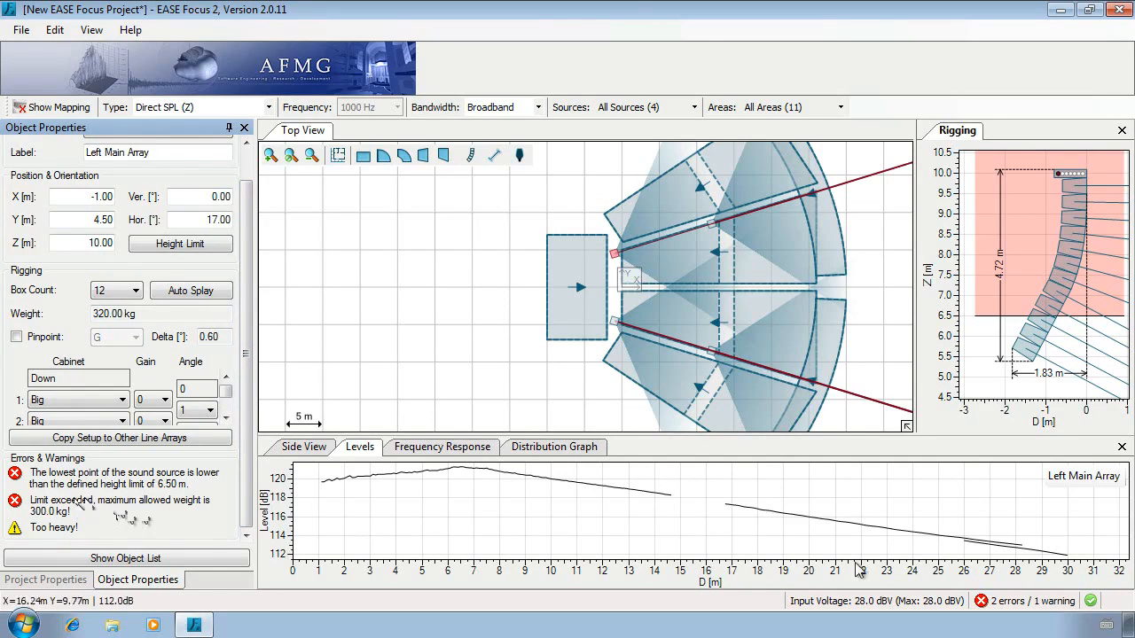
{"action": "left_click", "coordinate": [1003, 604]}
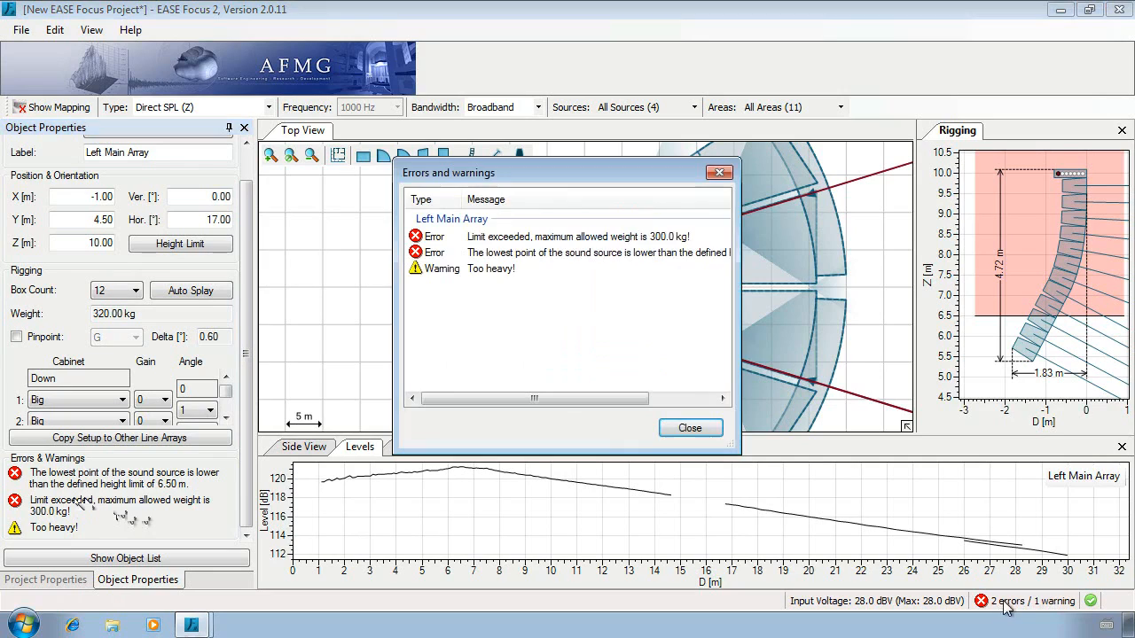
{"action": "left_click", "coordinate": [688, 428]}
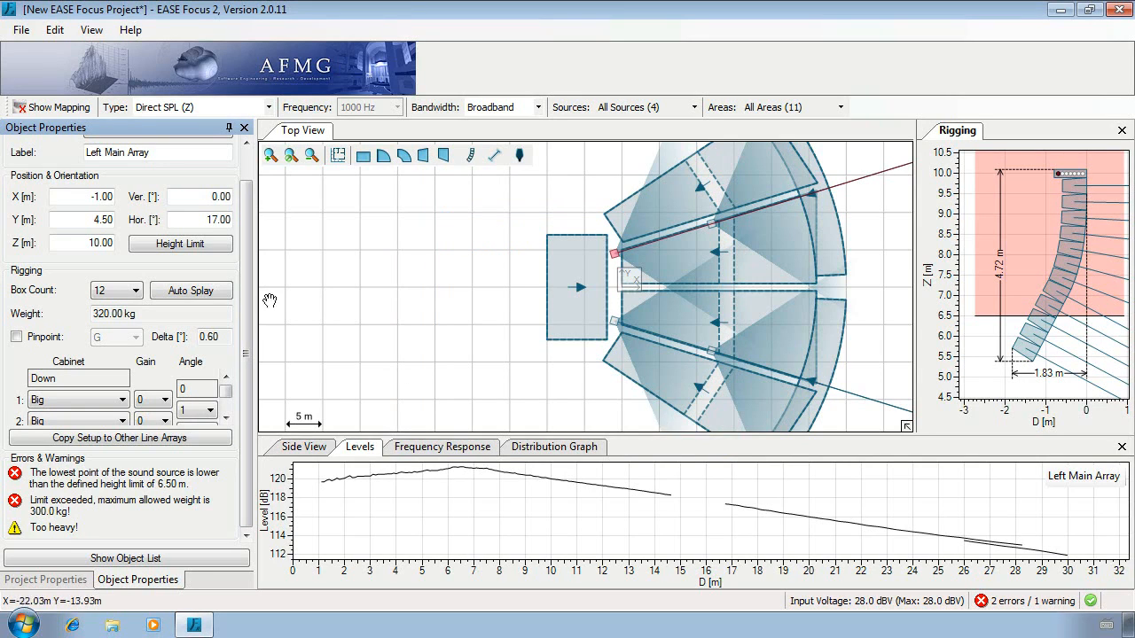
Step: Look up the Line Array Presets command and undo the box count change on the Left Main Array
{"action": "left_click", "coordinate": [55, 29]}
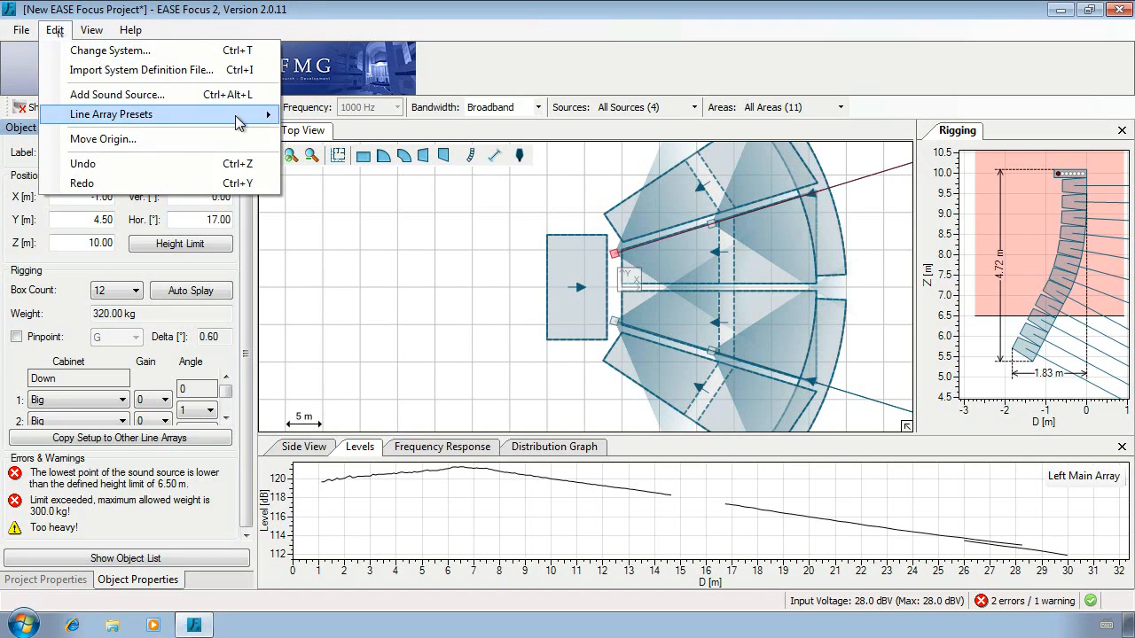
{"action": "mouse_move", "coordinate": [239, 123]}
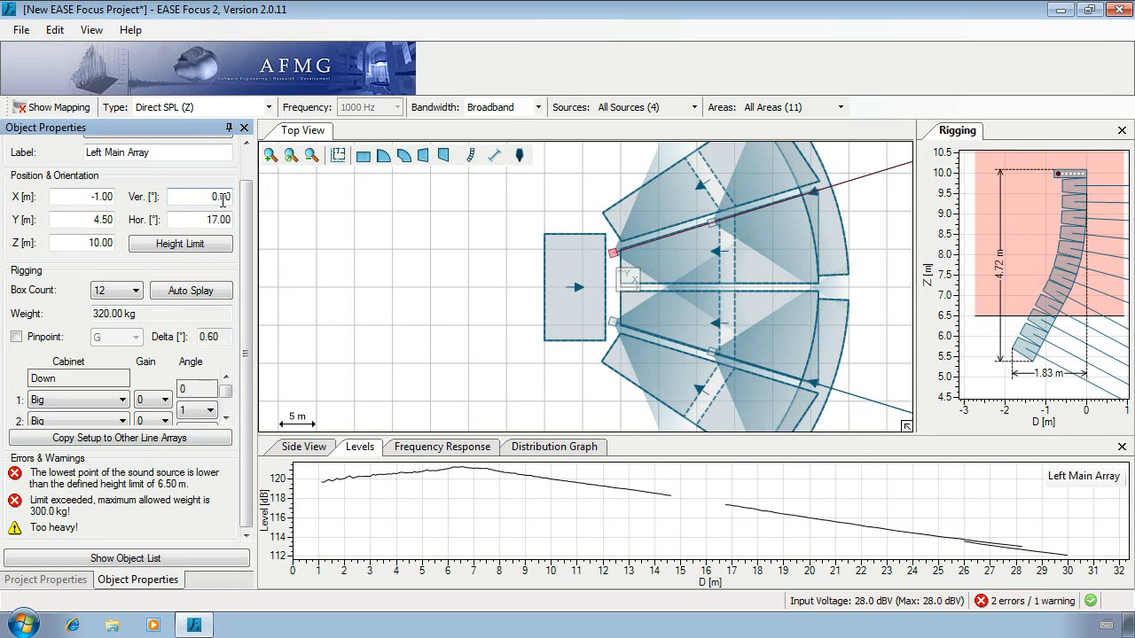
{"action": "key", "text": "ctrl+z"}
{"action": "key", "text": "ctrl+z"}
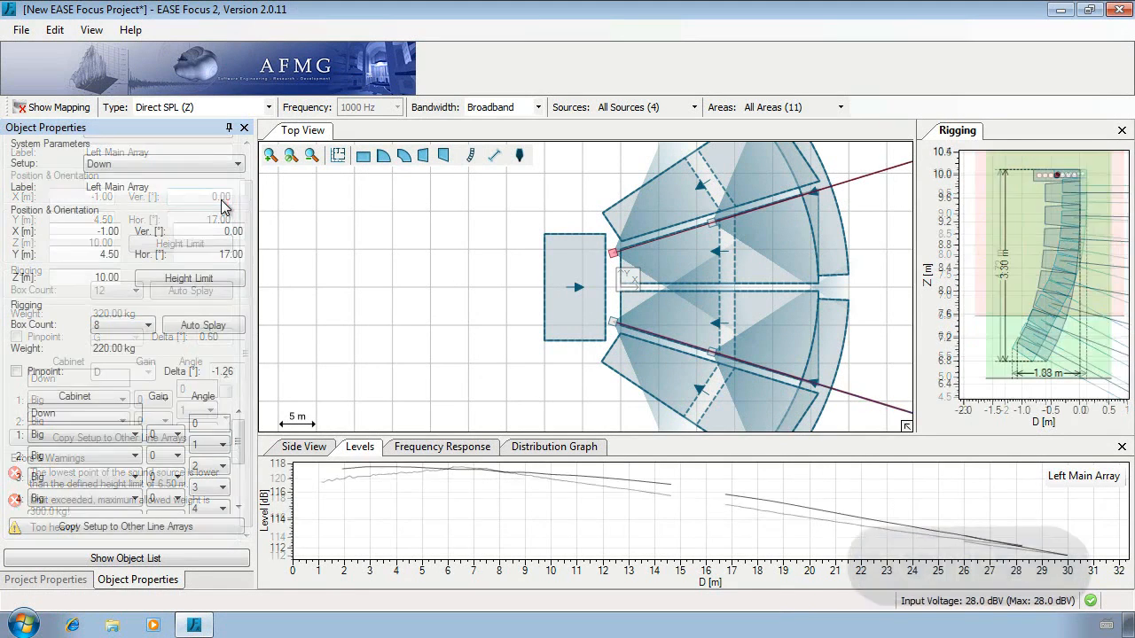
Step: Auto-splay boxes 1 to 8 of the Left Main Array with the conventional strategy, excluding the Left Balcony's Audience Area 1, and check its level curve
{"action": "left_click", "coordinate": [301, 453]}
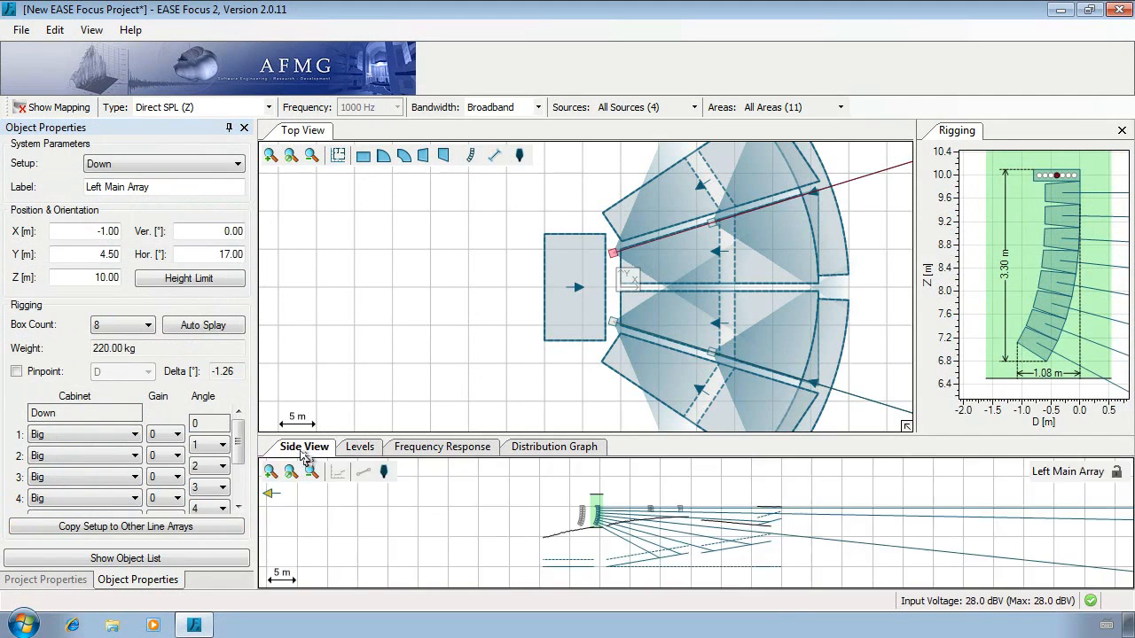
{"action": "left_click", "coordinate": [187, 328]}
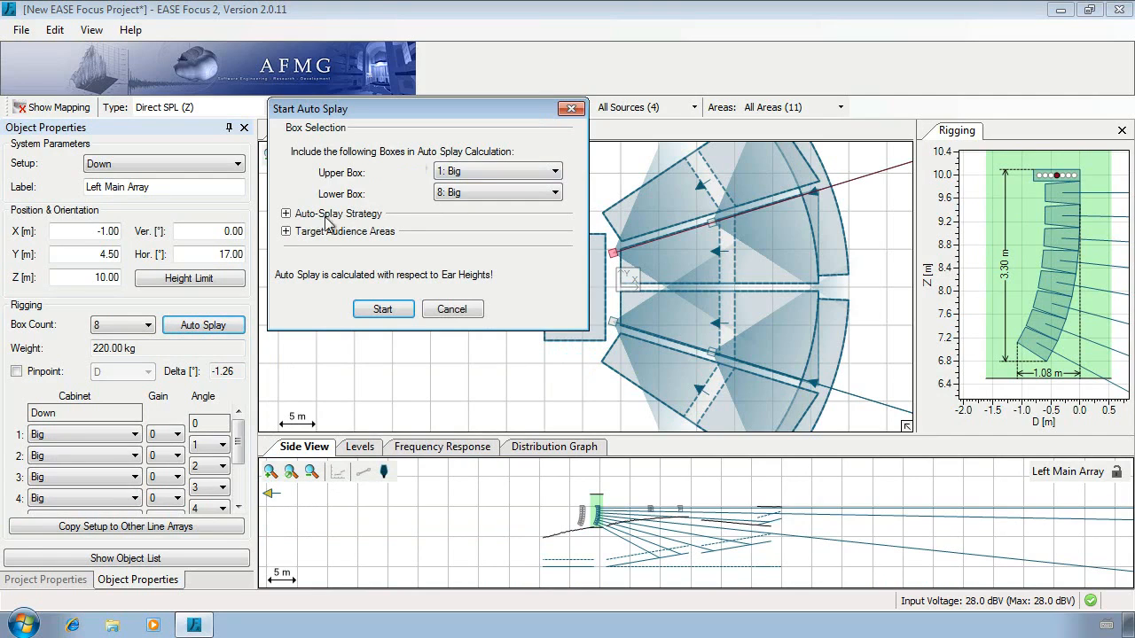
{"action": "left_click", "coordinate": [285, 213]}
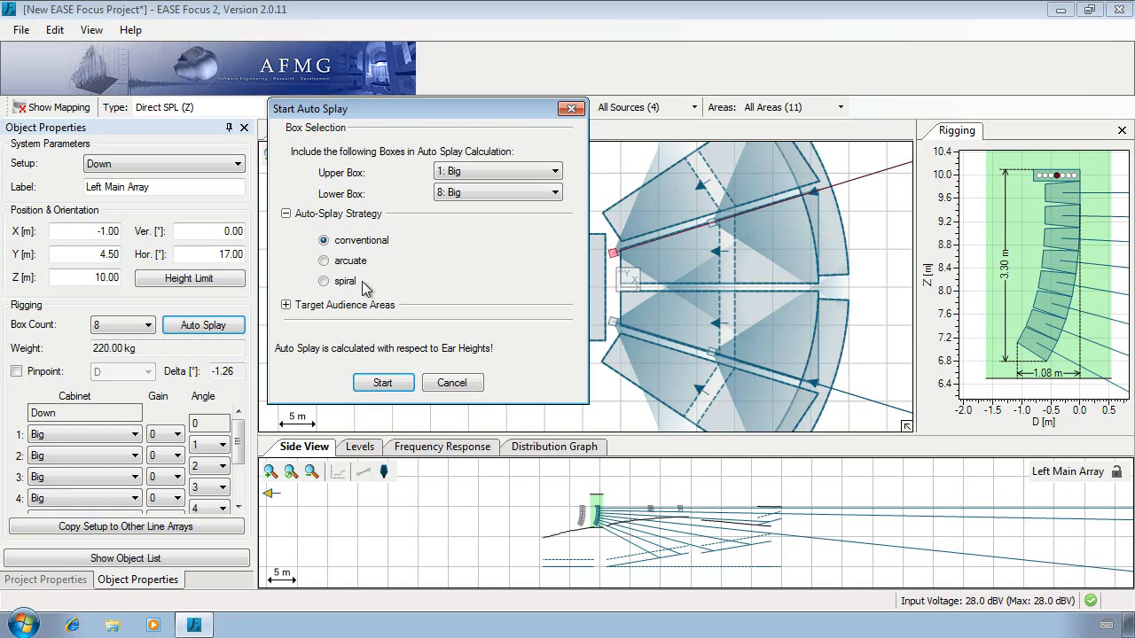
{"action": "left_click", "coordinate": [287, 306]}
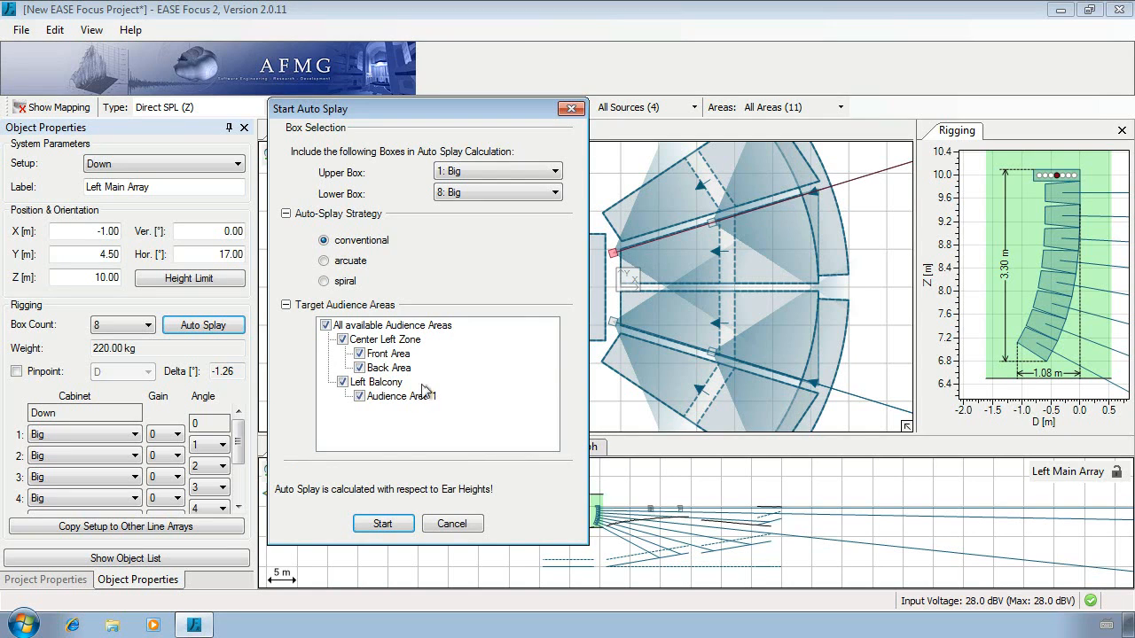
{"action": "left_click", "coordinate": [389, 386]}
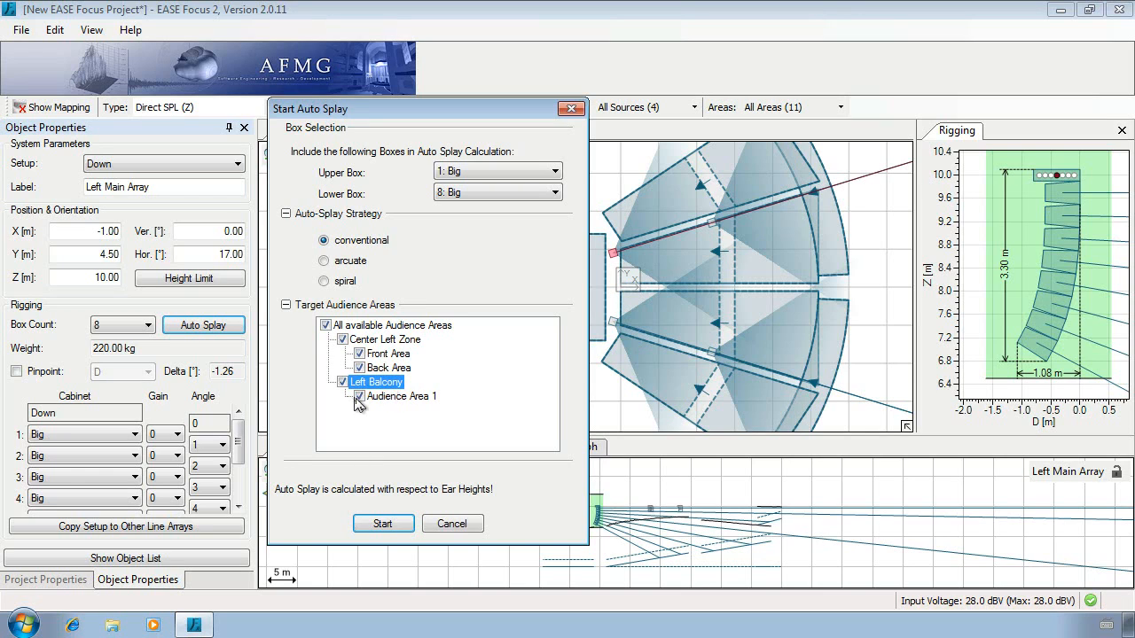
{"action": "left_click", "coordinate": [359, 397]}
{"action": "left_click", "coordinate": [383, 524]}
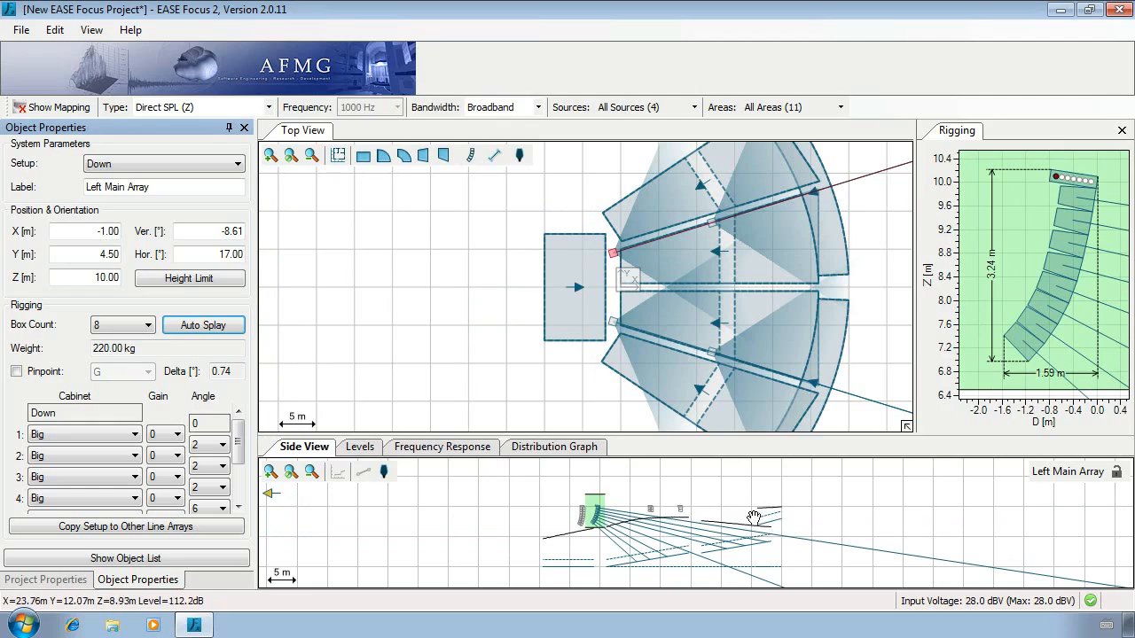
{"action": "left_click", "coordinate": [360, 449]}
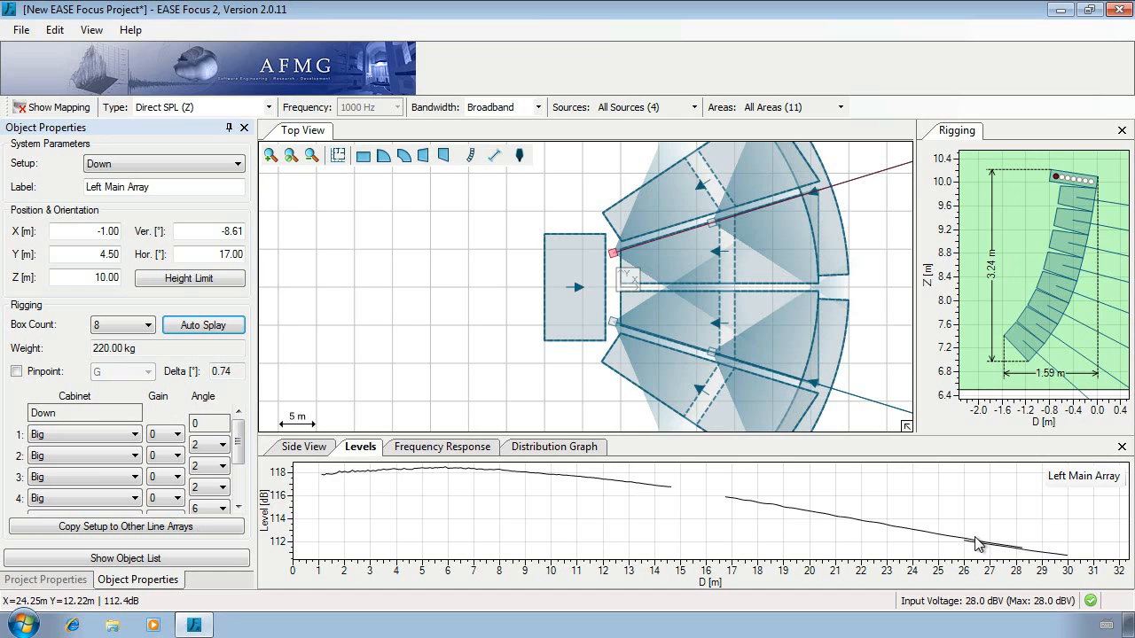
Step: Try pasting the Left Main Array's copied setup onto the Right Main Array and undo the paste
{"action": "right_click", "coordinate": [612, 256]}
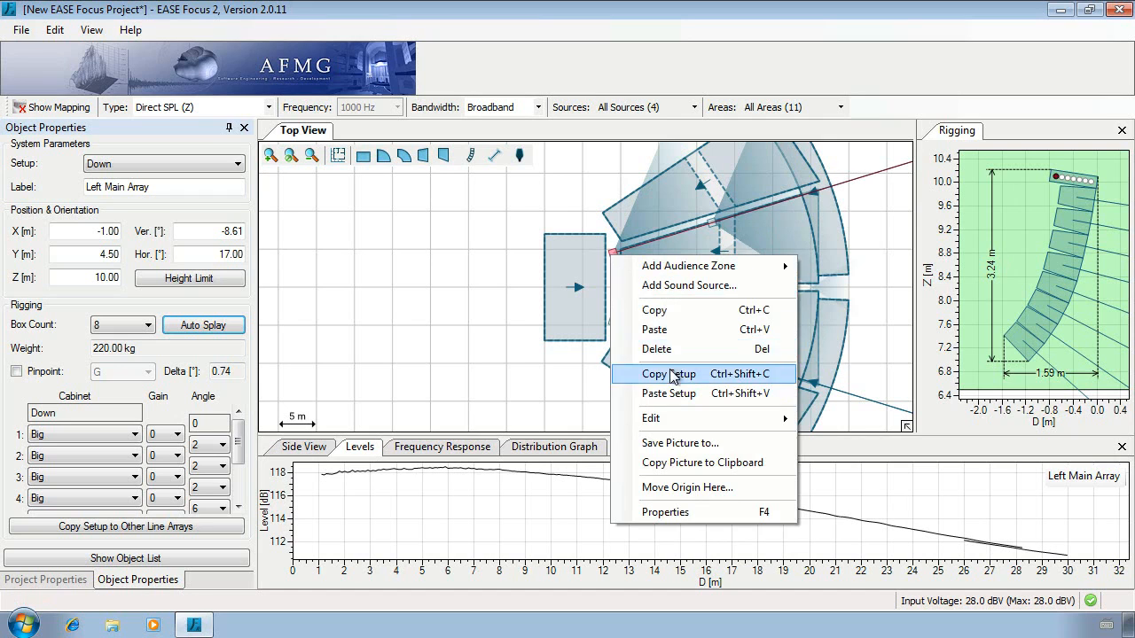
{"action": "left_click", "coordinate": [630, 374]}
{"action": "right_click", "coordinate": [613, 323]}
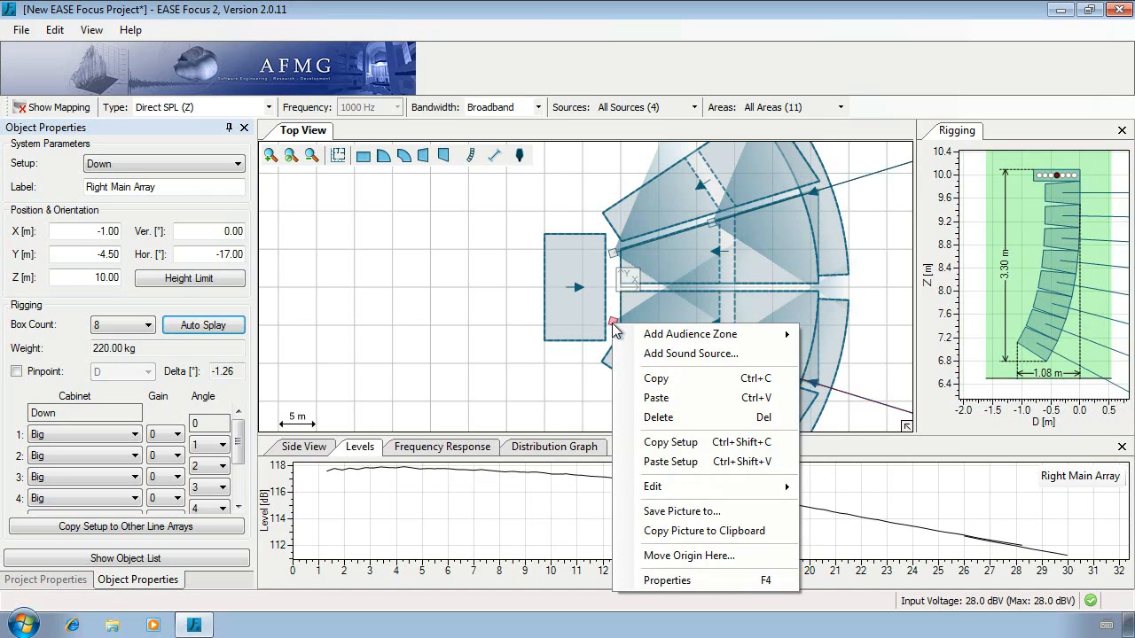
{"action": "left_click", "coordinate": [661, 461]}
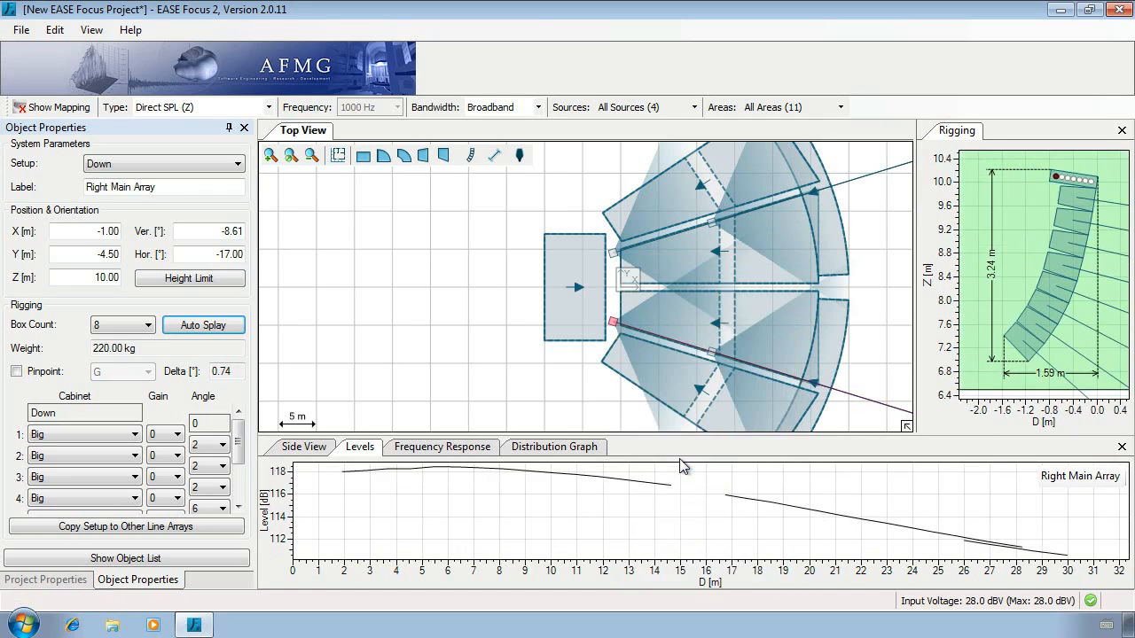
{"action": "key", "text": "ctrl+z"}
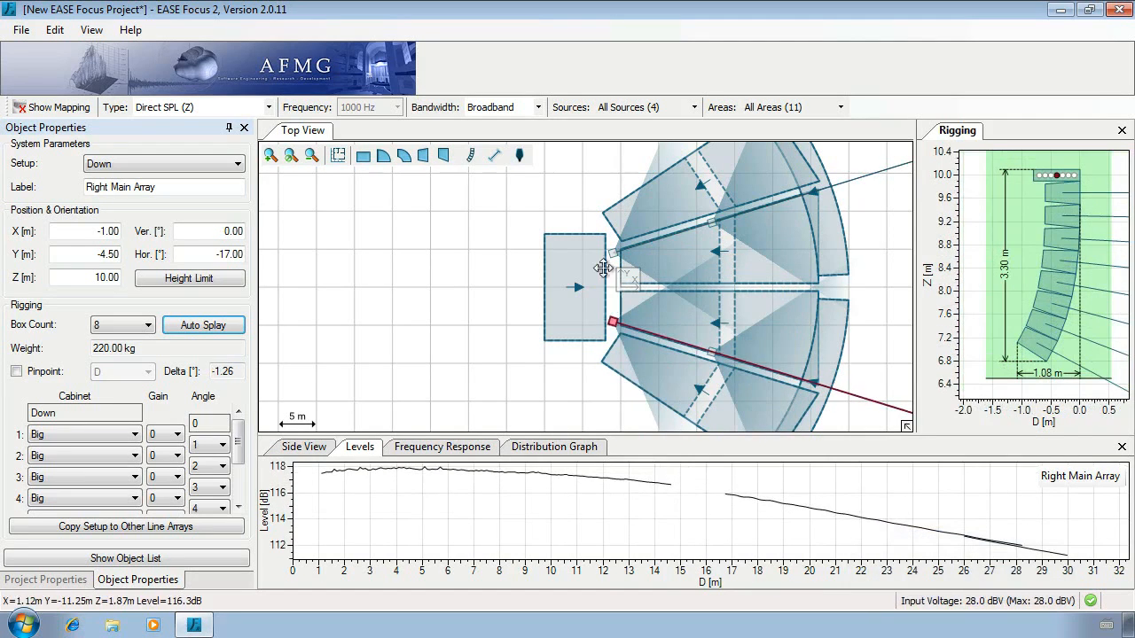
Step: Copy the Left Main Array's setup to the Right Main Array only, using Copy Setup to Other Line Arrays
{"action": "left_click", "coordinate": [612, 255]}
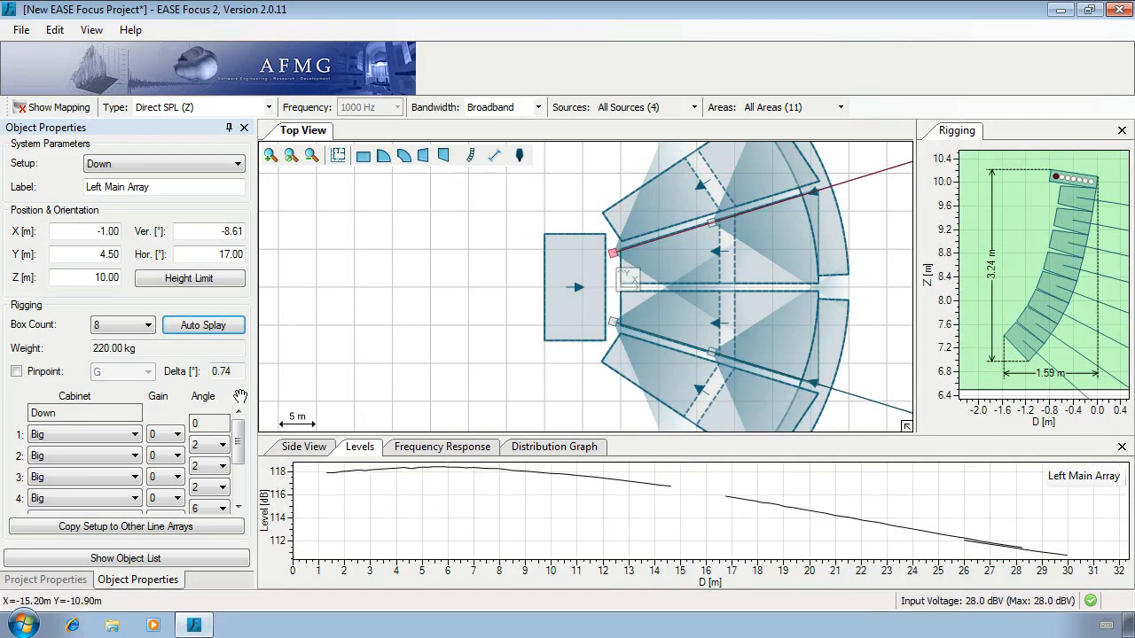
{"action": "left_click", "coordinate": [153, 527]}
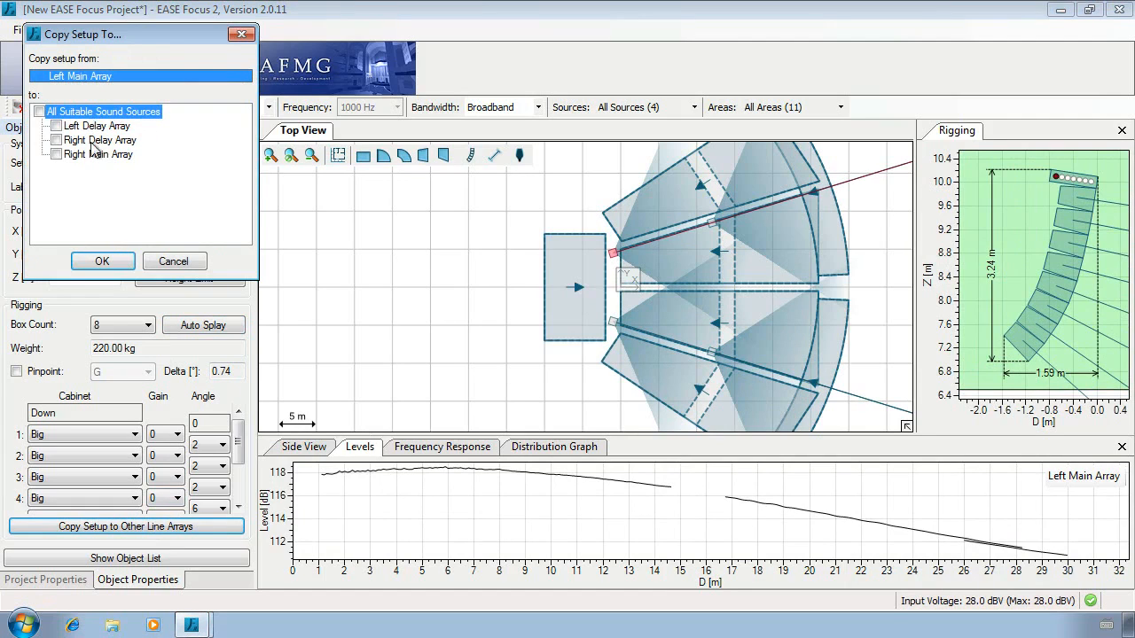
{"action": "left_click", "coordinate": [153, 158]}
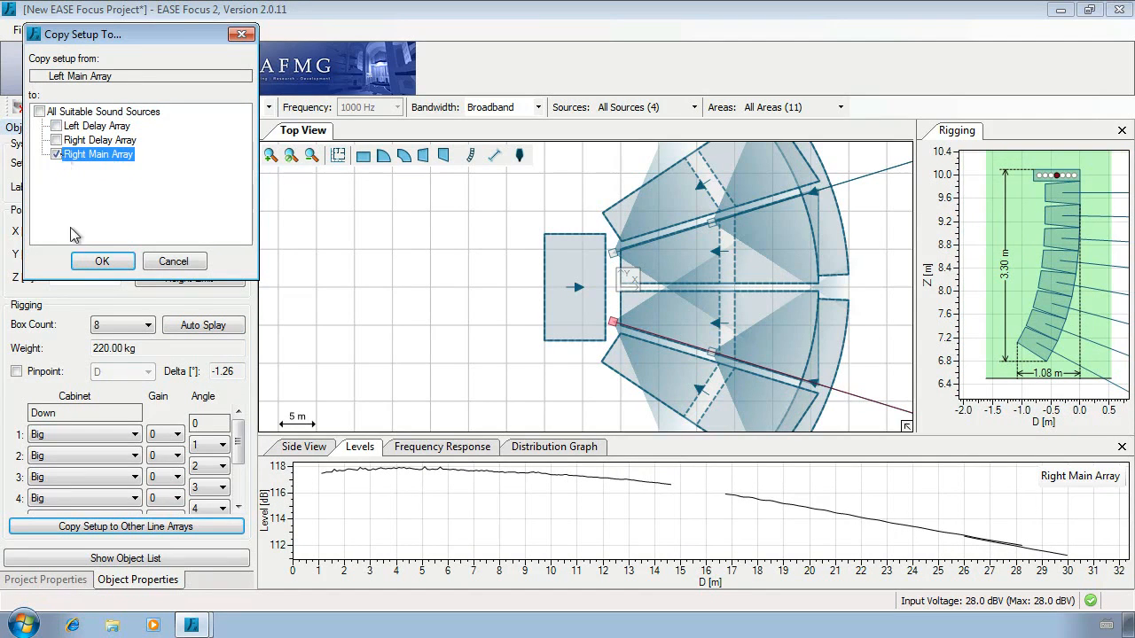
{"action": "left_click", "coordinate": [102, 260]}
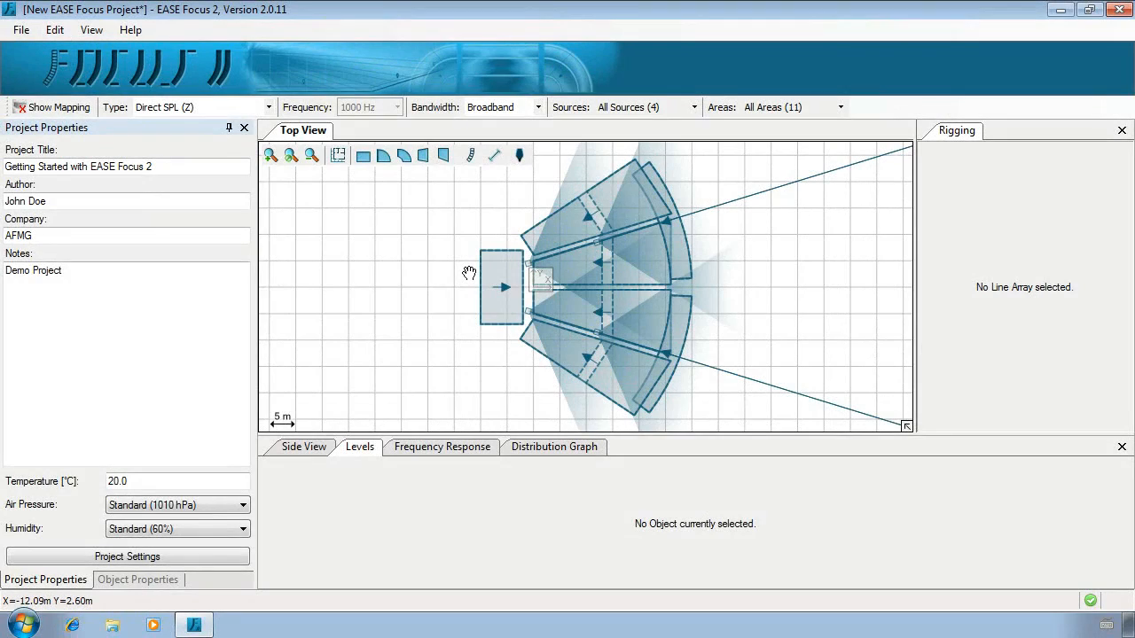
Step: Save the project to the Desktop under the file name Focus 2 Video Tutorial
{"action": "left_click", "coordinate": [21, 30]}
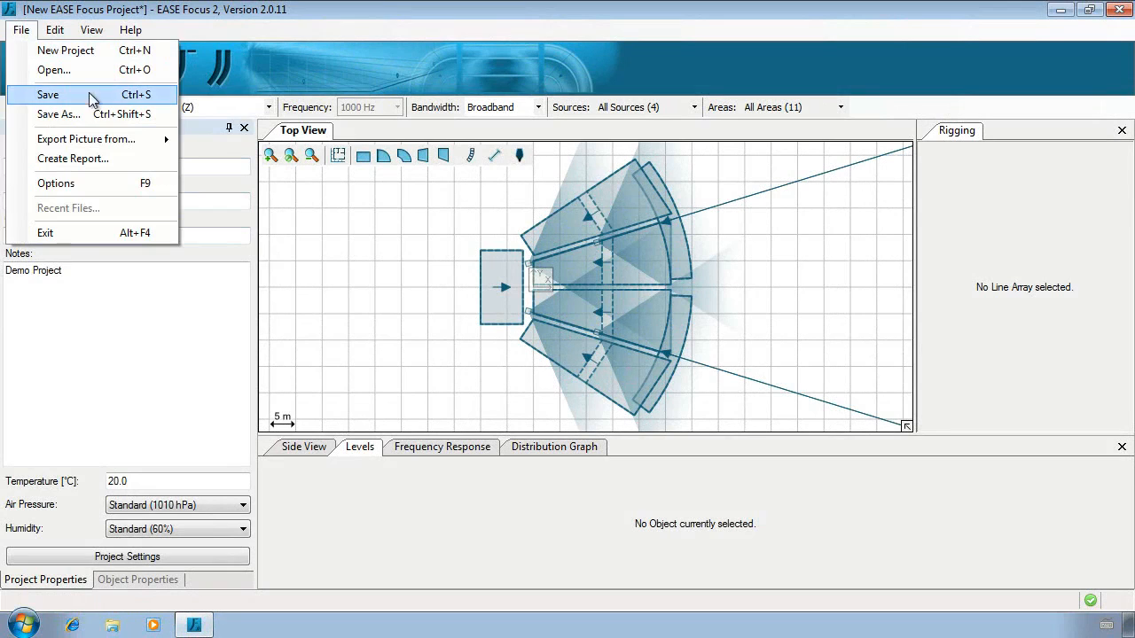
{"action": "left_click", "coordinate": [124, 99]}
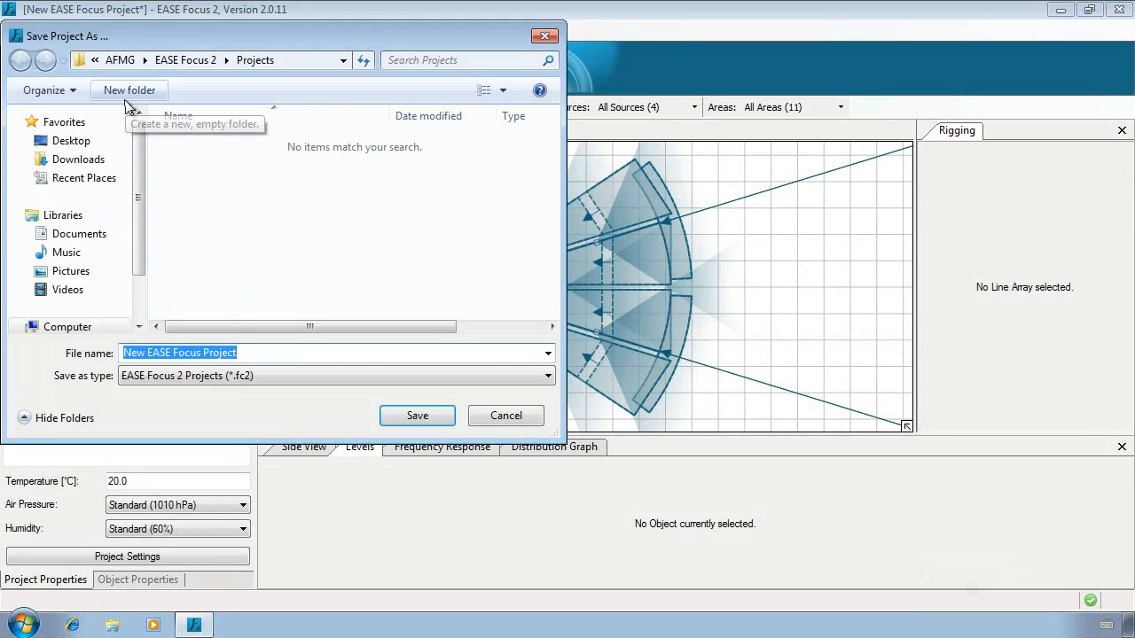
{"action": "type", "text": "Focus 2 Video Tutorial"}
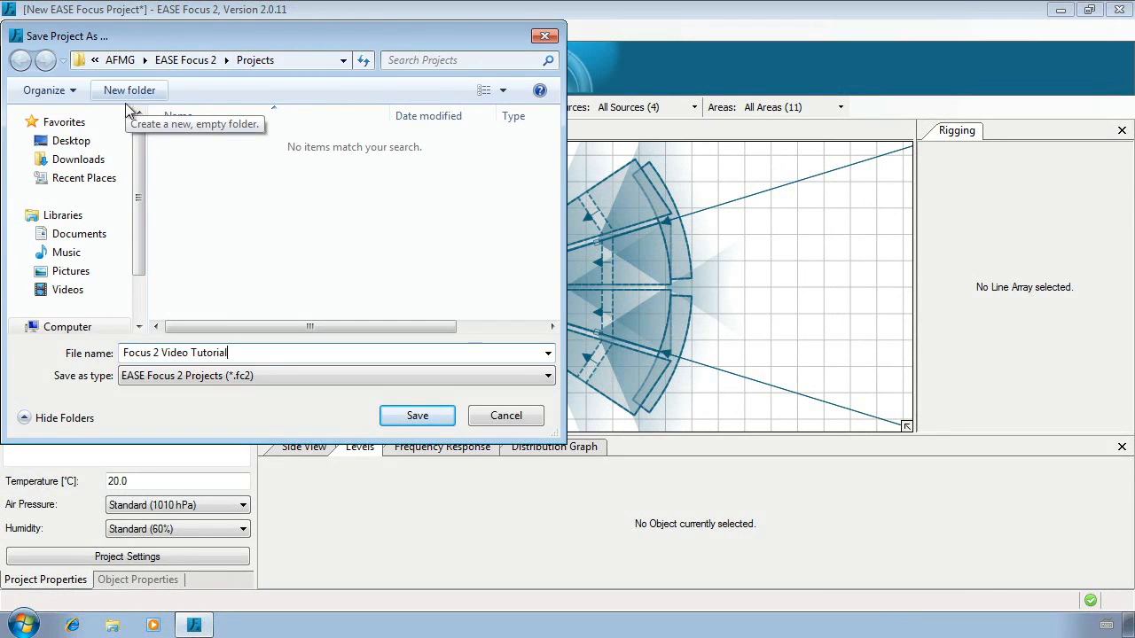
{"action": "left_click", "coordinate": [68, 142]}
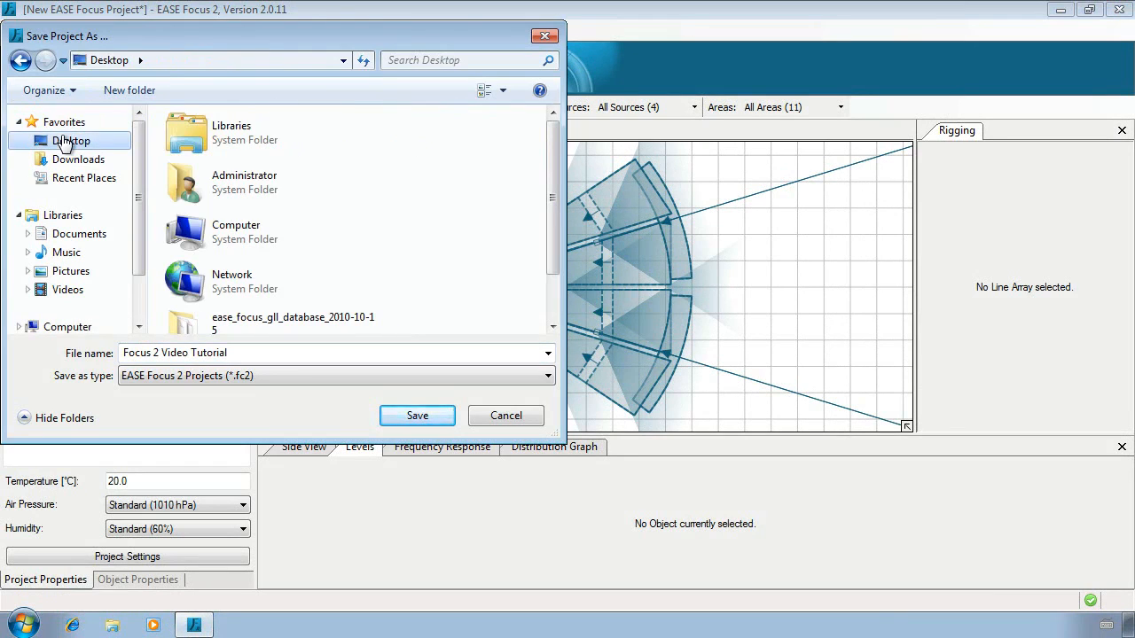
{"action": "left_click", "coordinate": [448, 423]}
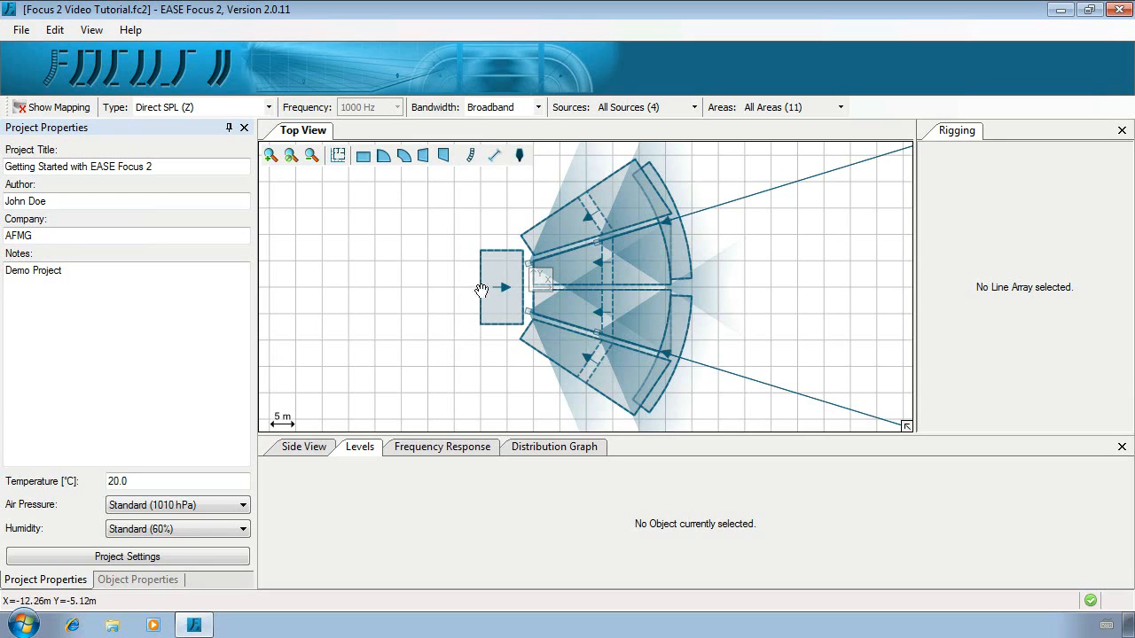
Step: Try moving the Stage Zone farther from the audience zones in the Top View and undo the move
{"action": "mouse_move", "coordinate": [483, 291]}
{"action": "left_mouse_down"}
{"action": "mouse_move", "coordinate": [497, 278]}
{"action": "mouse_move", "coordinate": [475, 270]}
{"action": "left_mouse_up"}
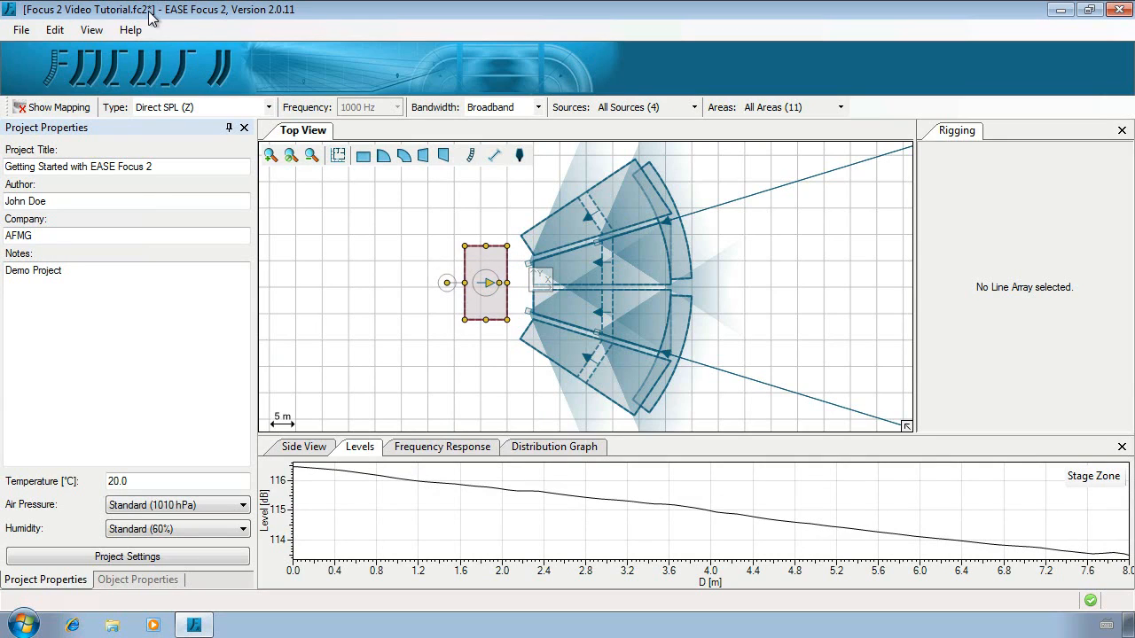
{"action": "key", "text": "ctrl+z"}
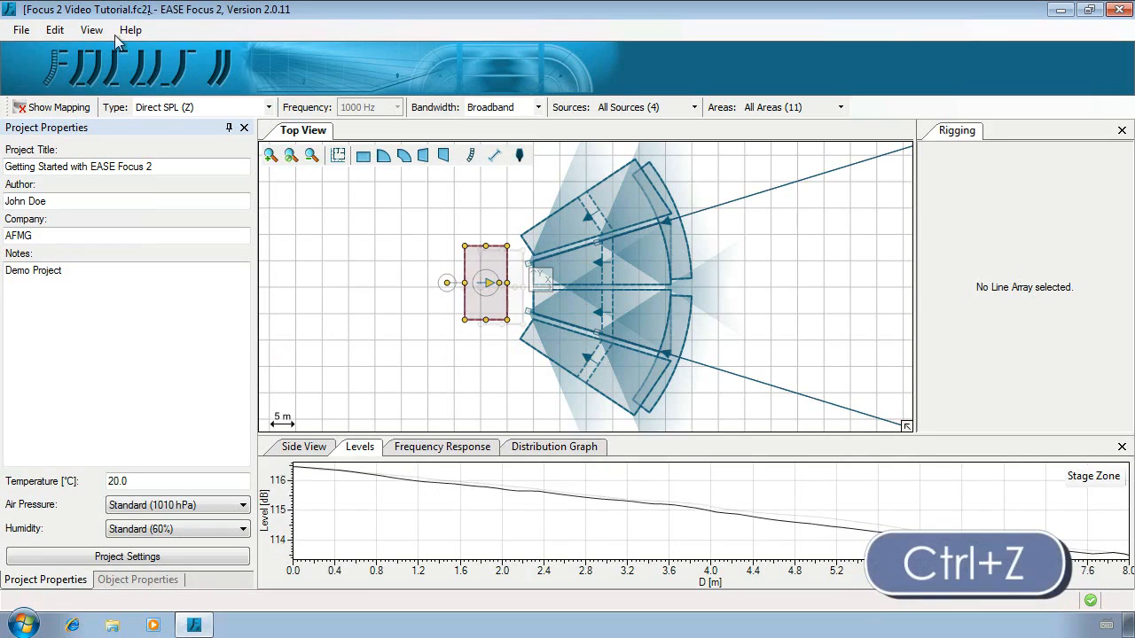
{"action": "left_click", "coordinate": [27, 34]}
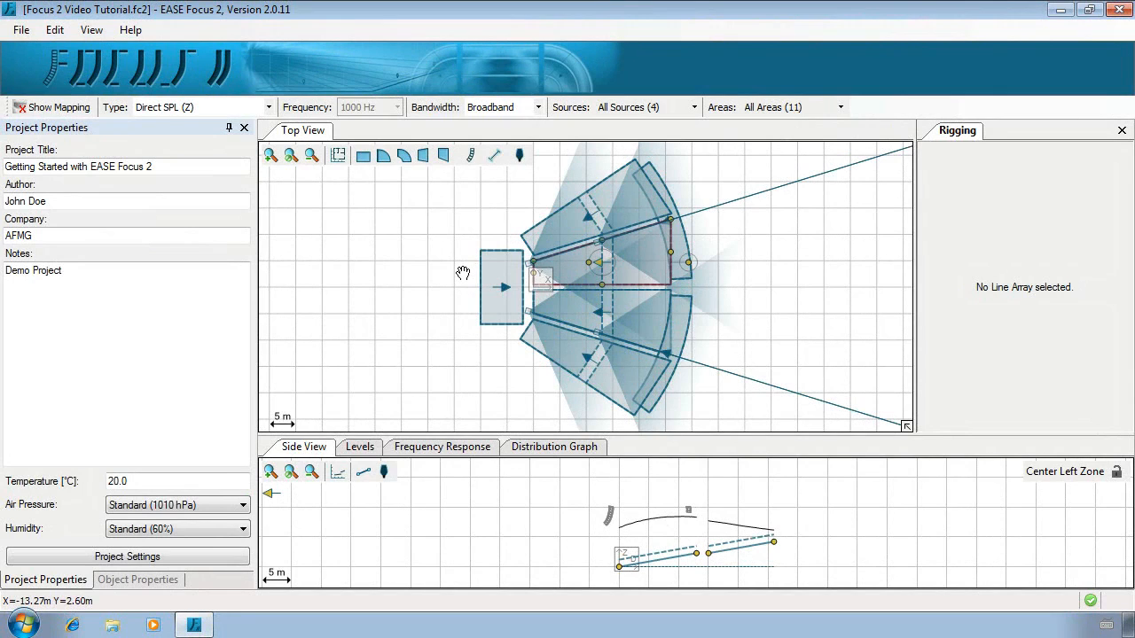
Step: Turn on the level mapping, then hide and restore the Top View's color legend
{"action": "left_click", "coordinate": [77, 110]}
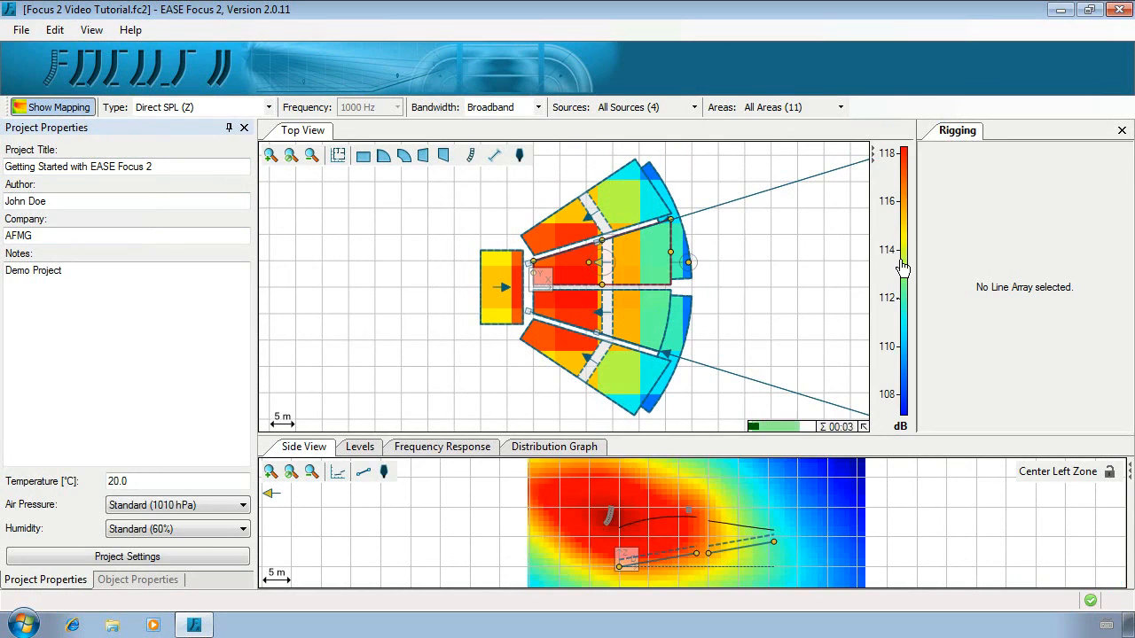
{"action": "left_click", "coordinate": [873, 151]}
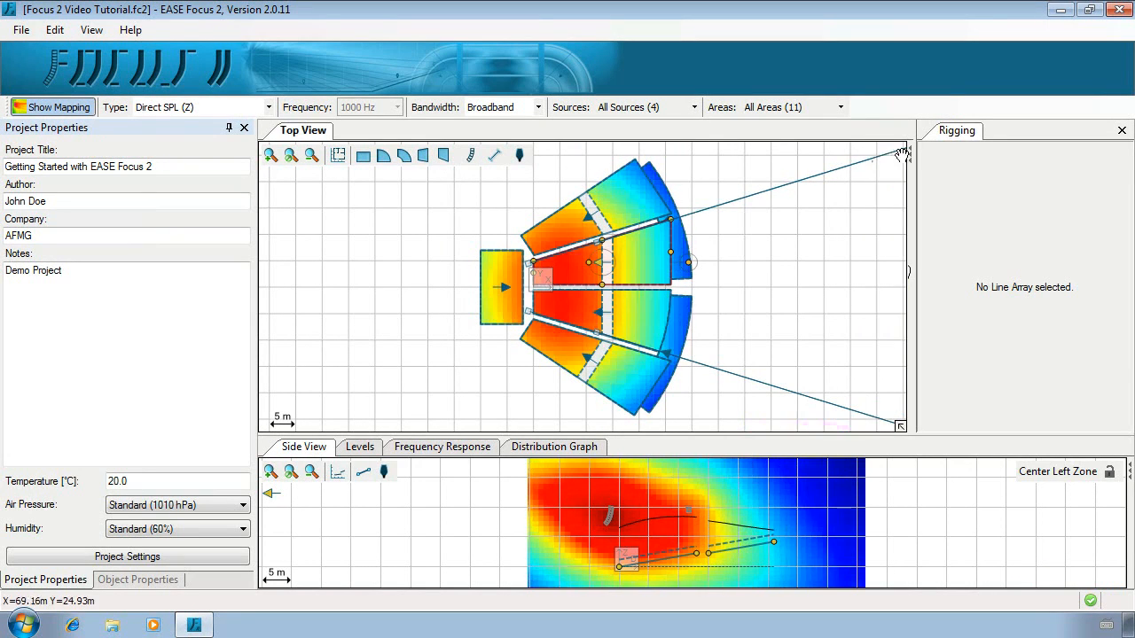
{"action": "left_click", "coordinate": [908, 157]}
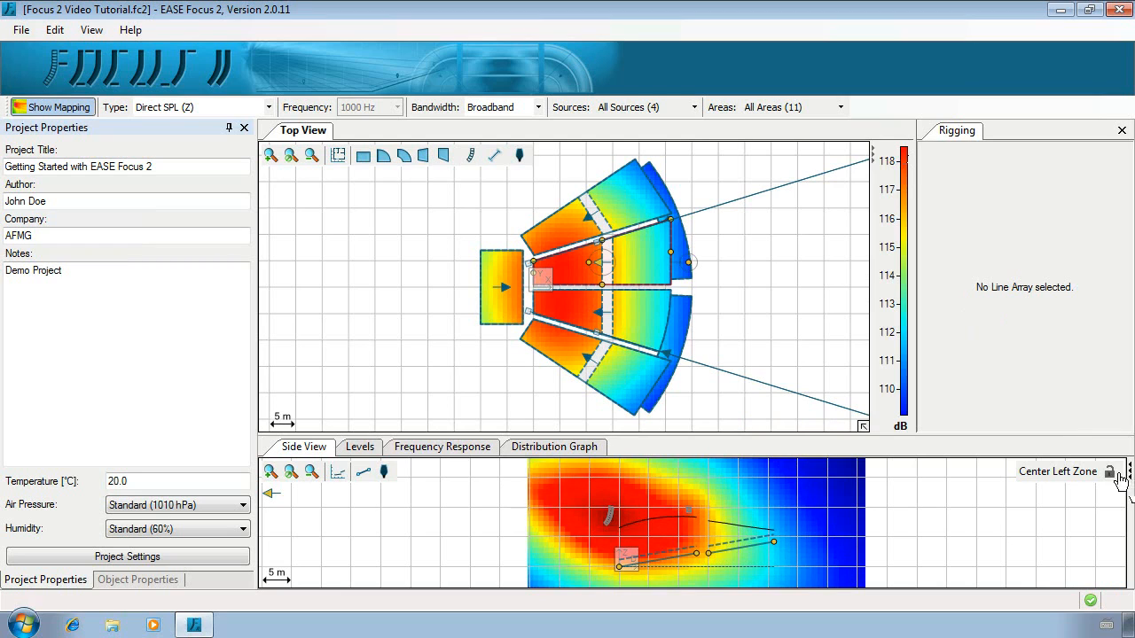
Step: Review the Mapping Colors options and the available mapping types, keeping Direct SPL (Z)
{"action": "double_click", "coordinate": [904, 305]}
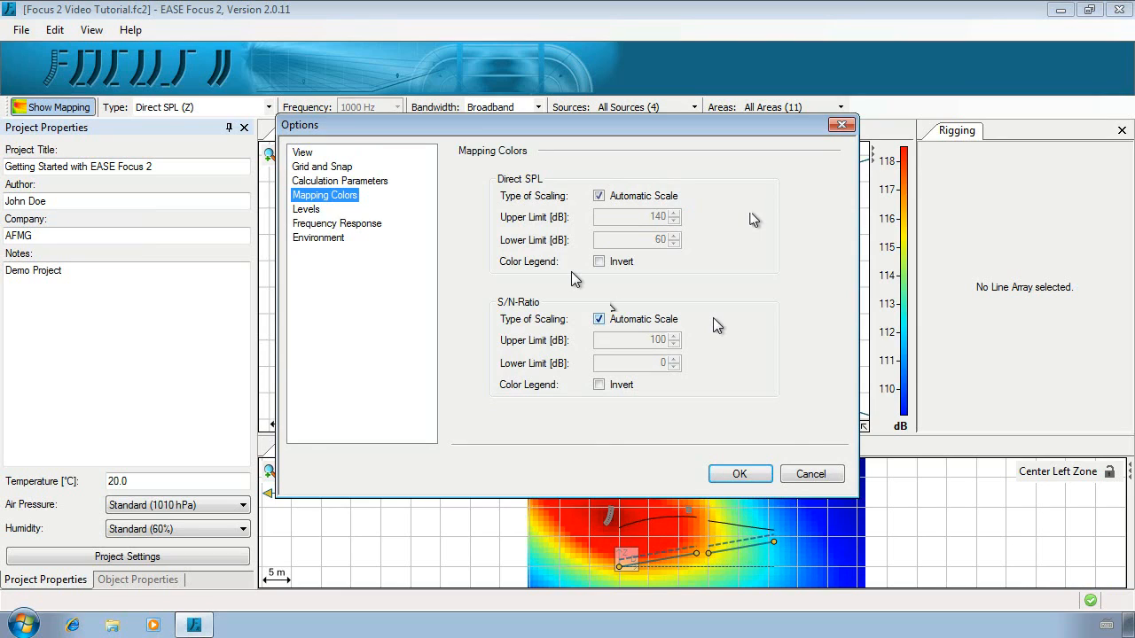
{"action": "left_click", "coordinate": [740, 476]}
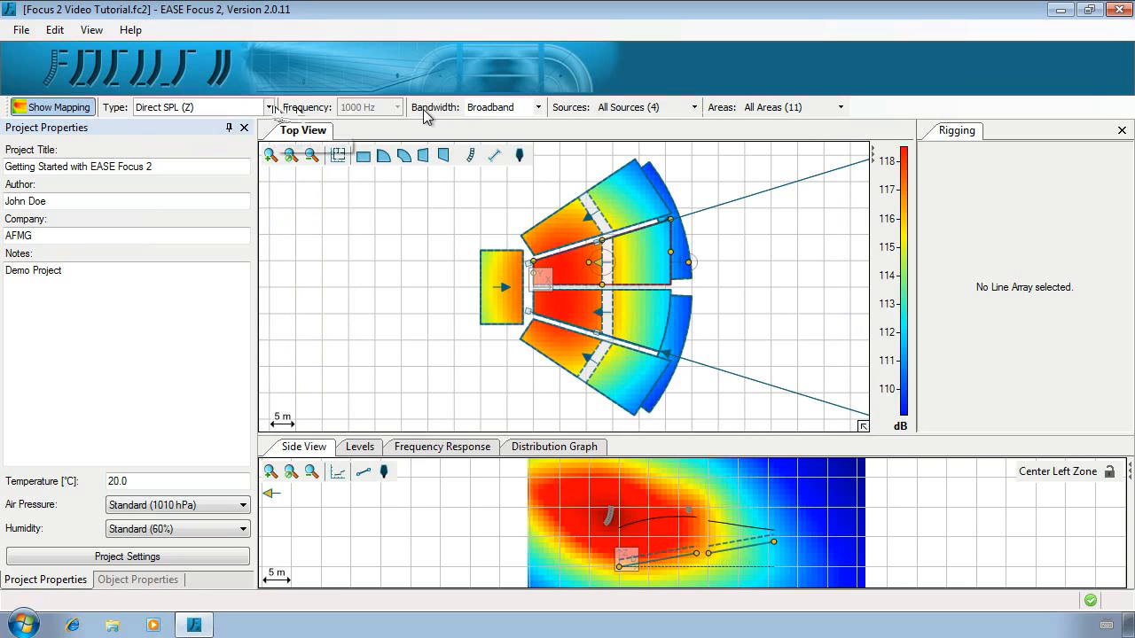
{"action": "left_click", "coordinate": [271, 107]}
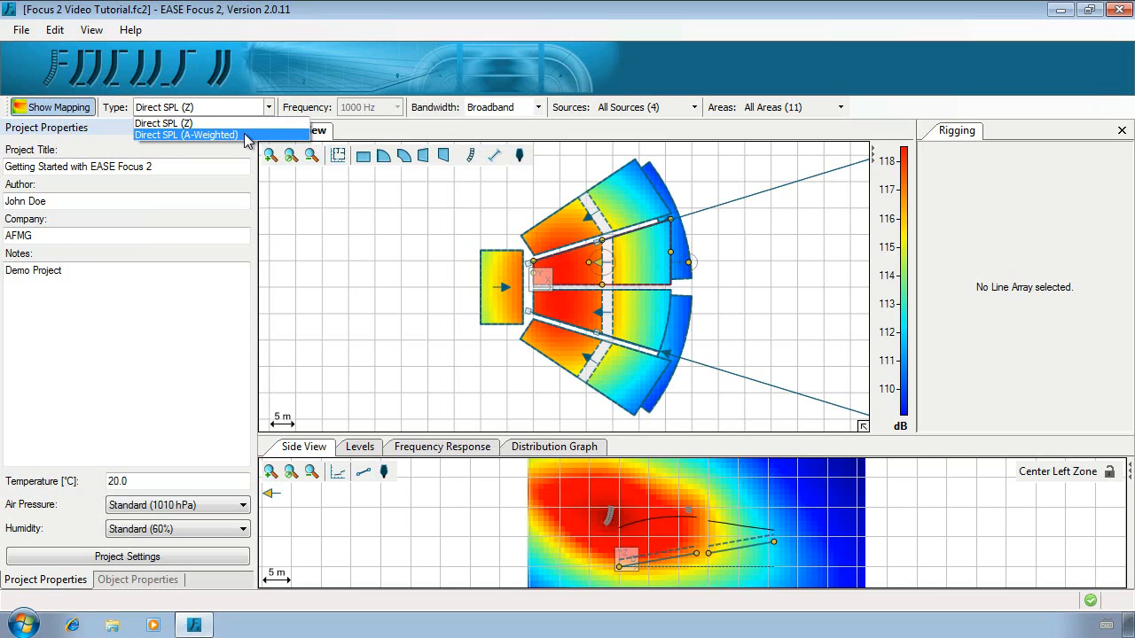
{"action": "left_click", "coordinate": [268, 108]}
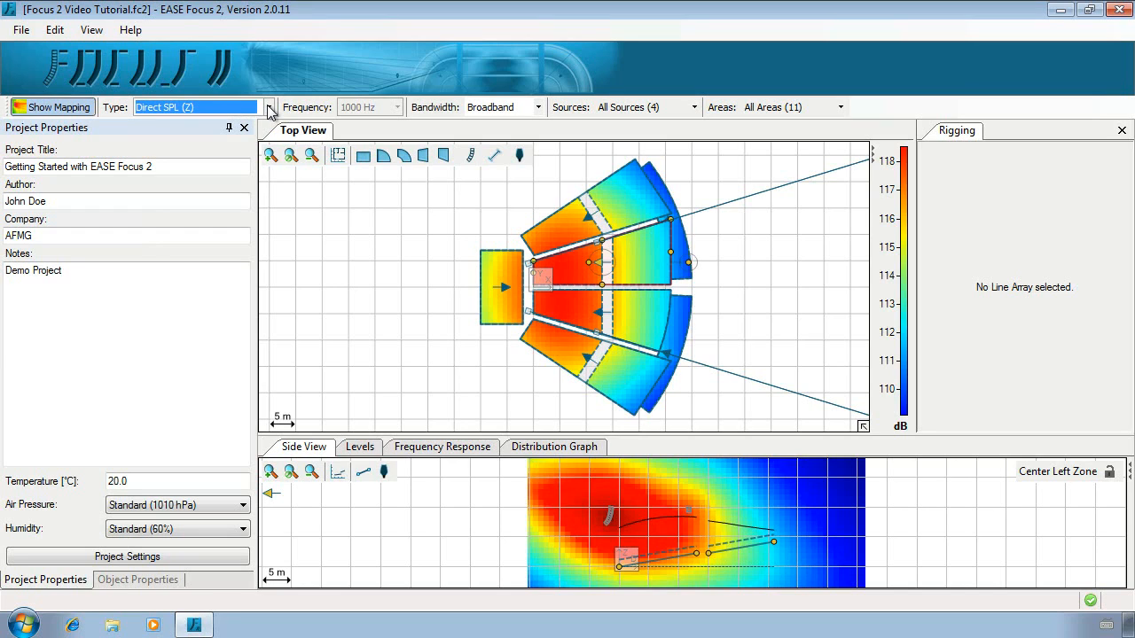
Step: Try a mapping bandwidth of 1 Octave and return it to Broadband
{"action": "left_click", "coordinate": [537, 107]}
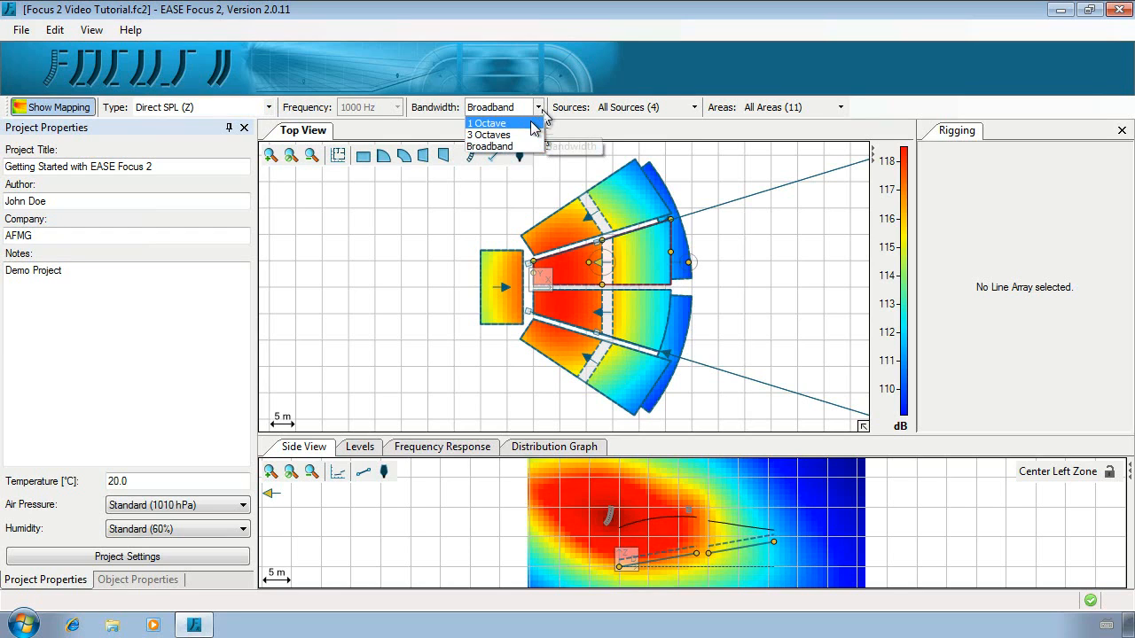
{"action": "left_click", "coordinate": [532, 123]}
{"action": "left_click", "coordinate": [537, 107]}
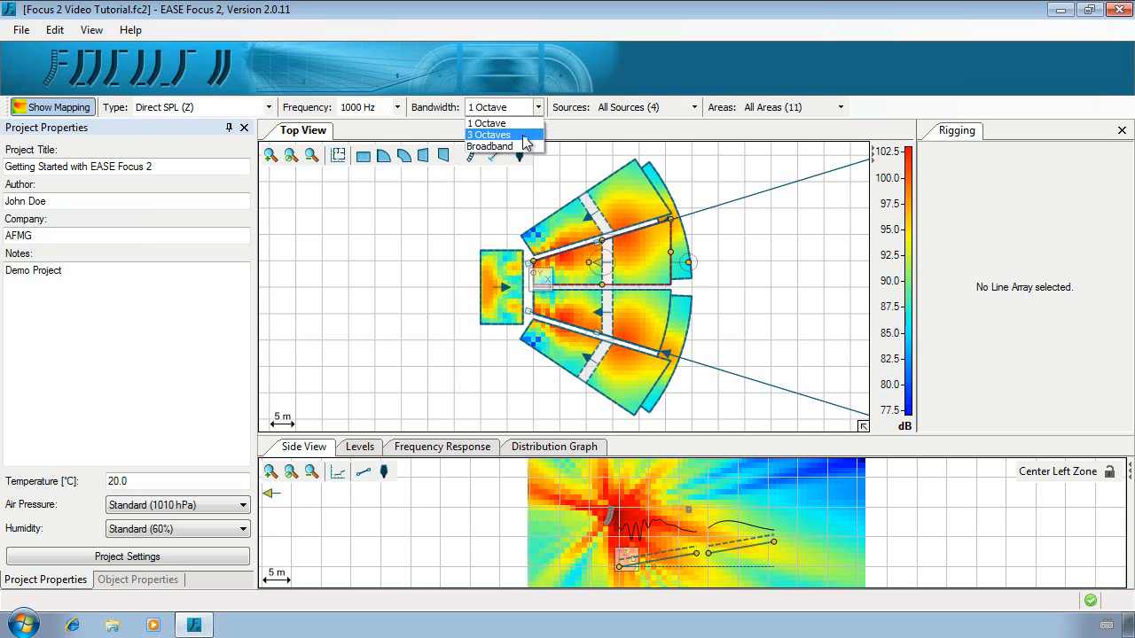
{"action": "left_click", "coordinate": [523, 147]}
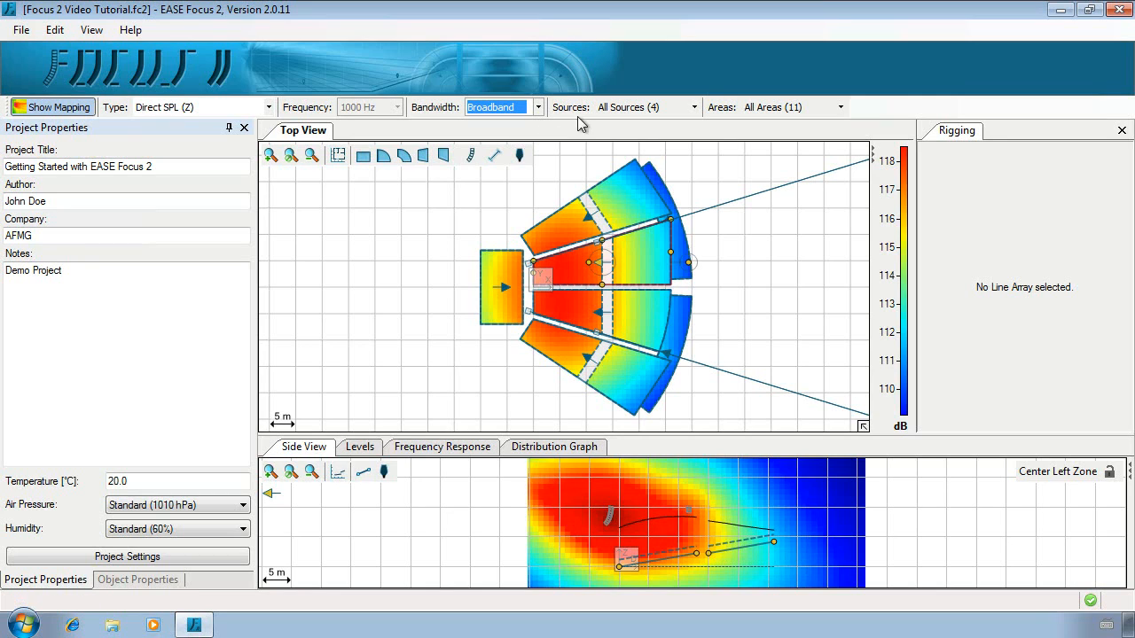
Step: Look through the sources and areas that can be included in the mapping
{"action": "left_click", "coordinate": [690, 110]}
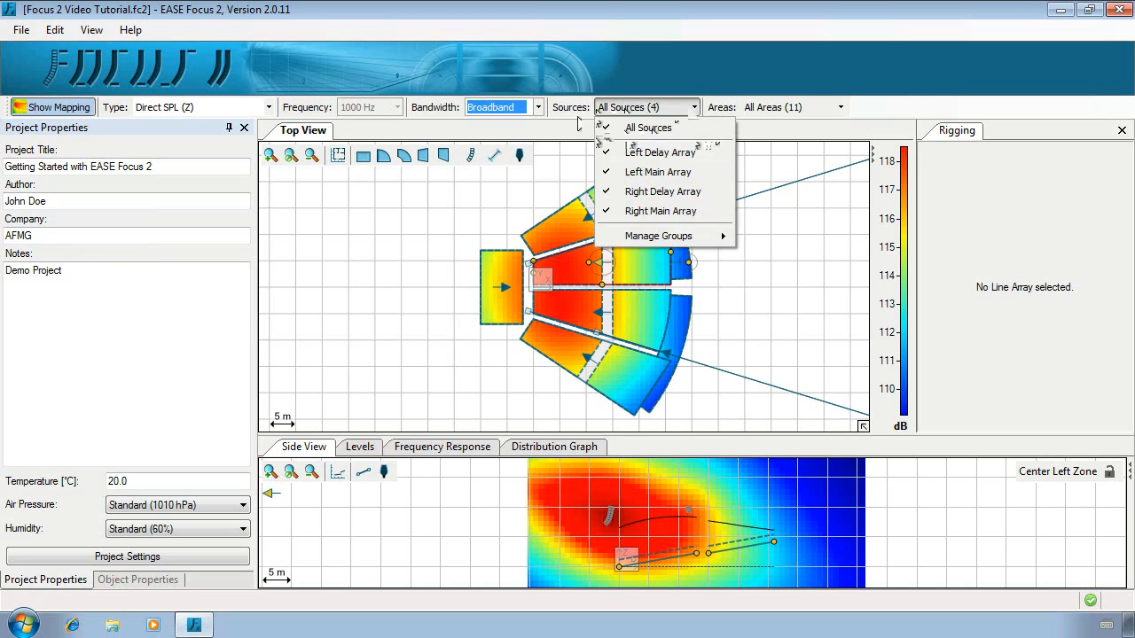
{"action": "left_click", "coordinate": [691, 110]}
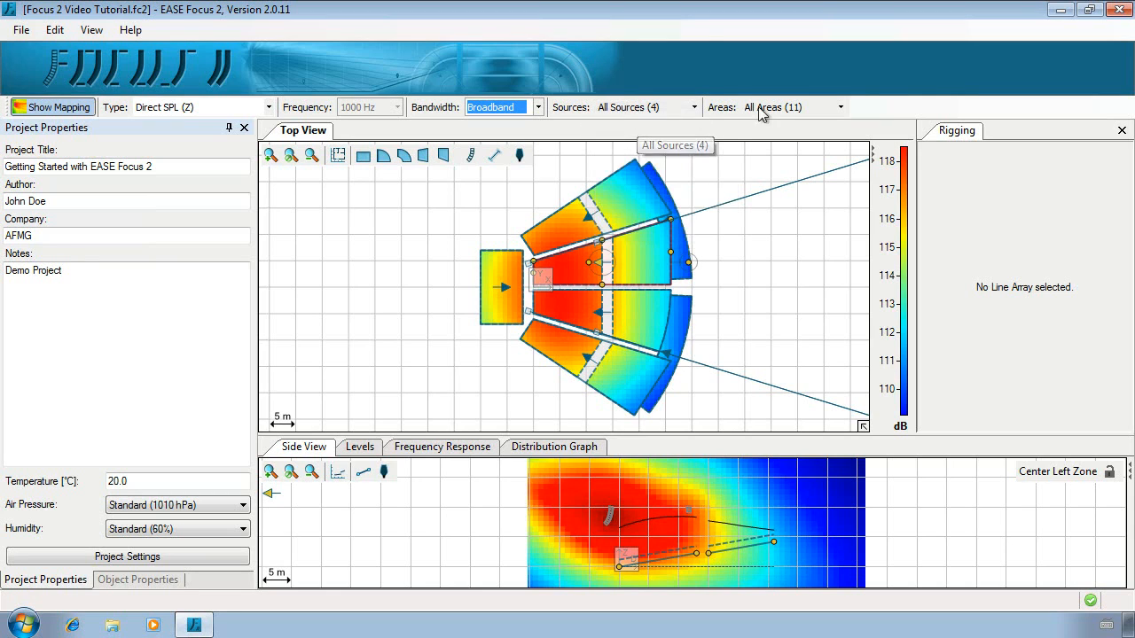
{"action": "left_click", "coordinate": [761, 107]}
{"action": "left_click", "coordinate": [768, 110]}
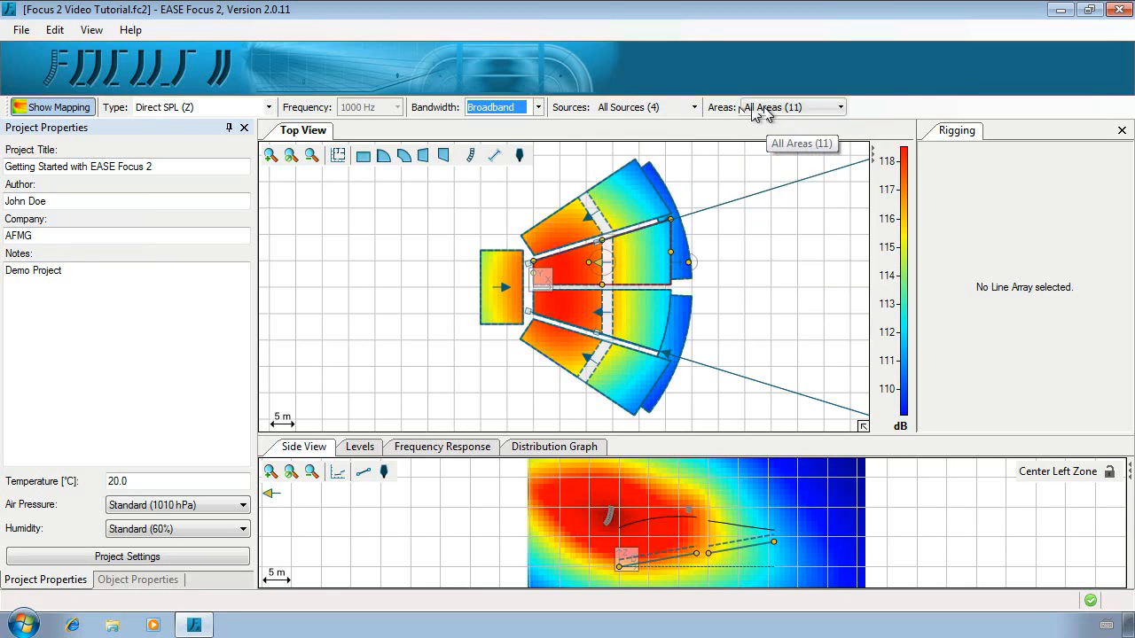
Step: Exclude the Left and Right Delay Arrays from the active sources and store the remaining selection as a group labeled Main Systems
{"action": "left_click", "coordinate": [693, 108]}
{"action": "mouse_move", "coordinate": [681, 236]}
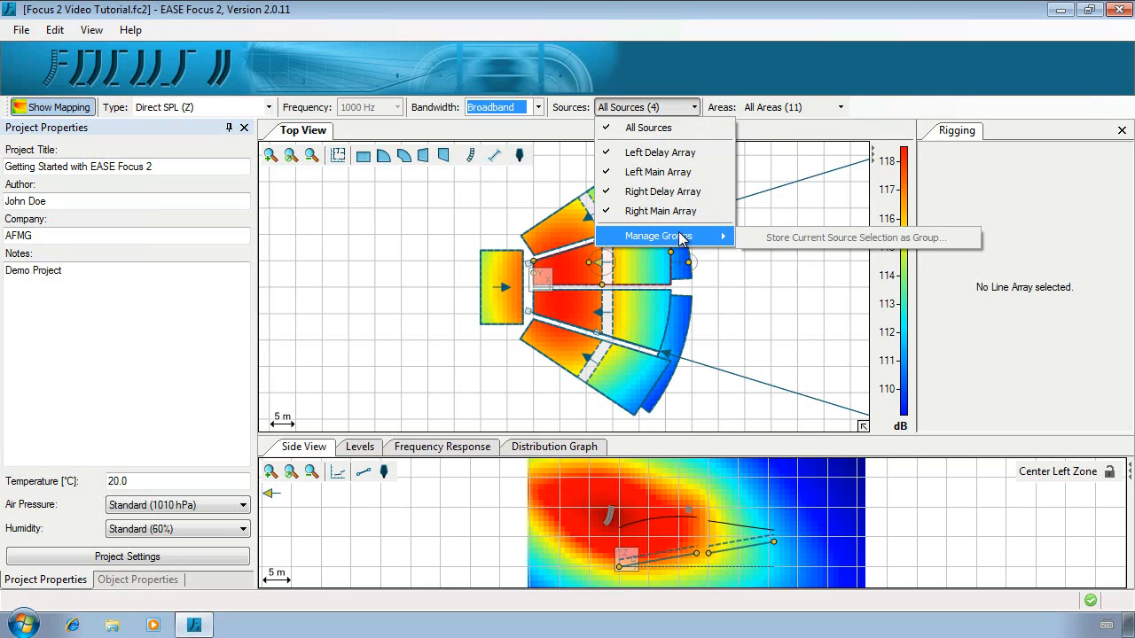
{"action": "left_click", "coordinate": [690, 158]}
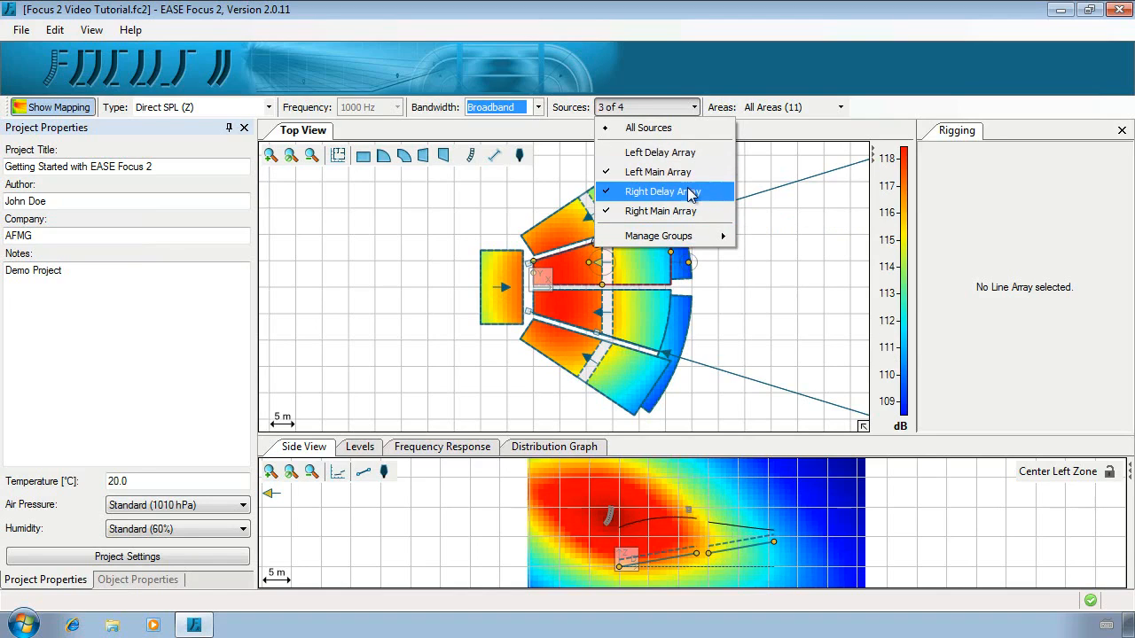
{"action": "left_click", "coordinate": [690, 193]}
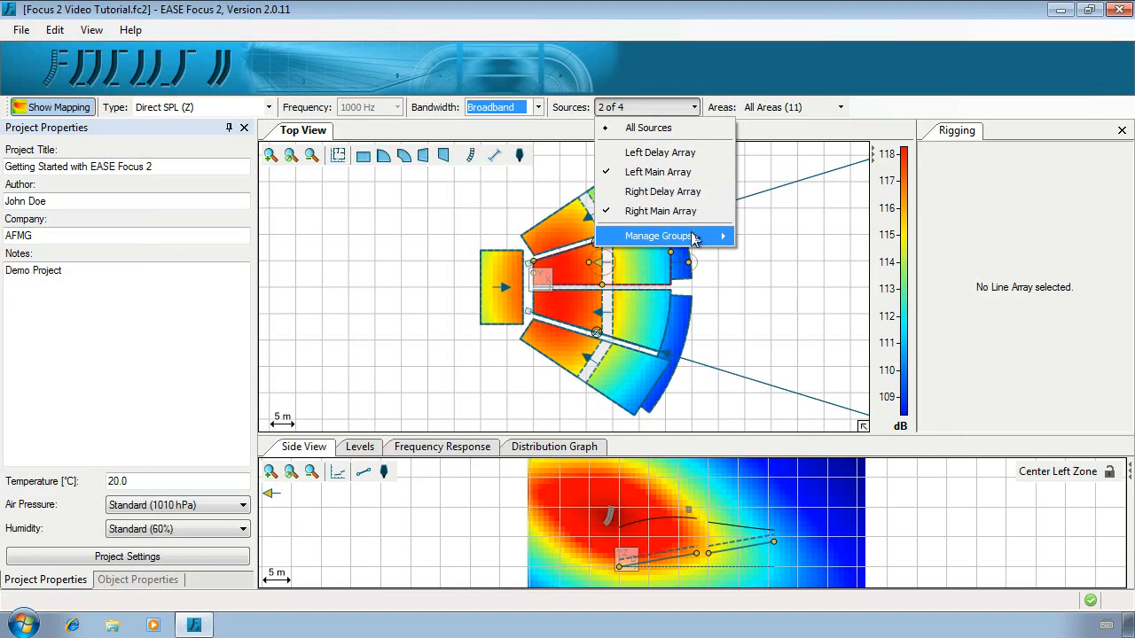
{"action": "mouse_move", "coordinate": [694, 237]}
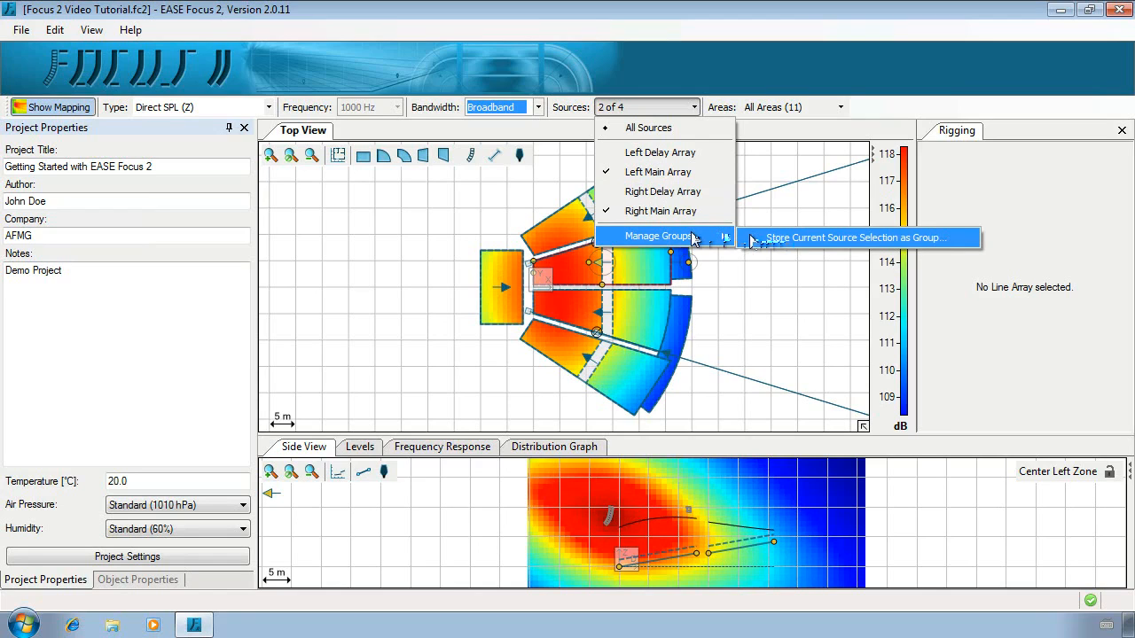
{"action": "left_click", "coordinate": [752, 239]}
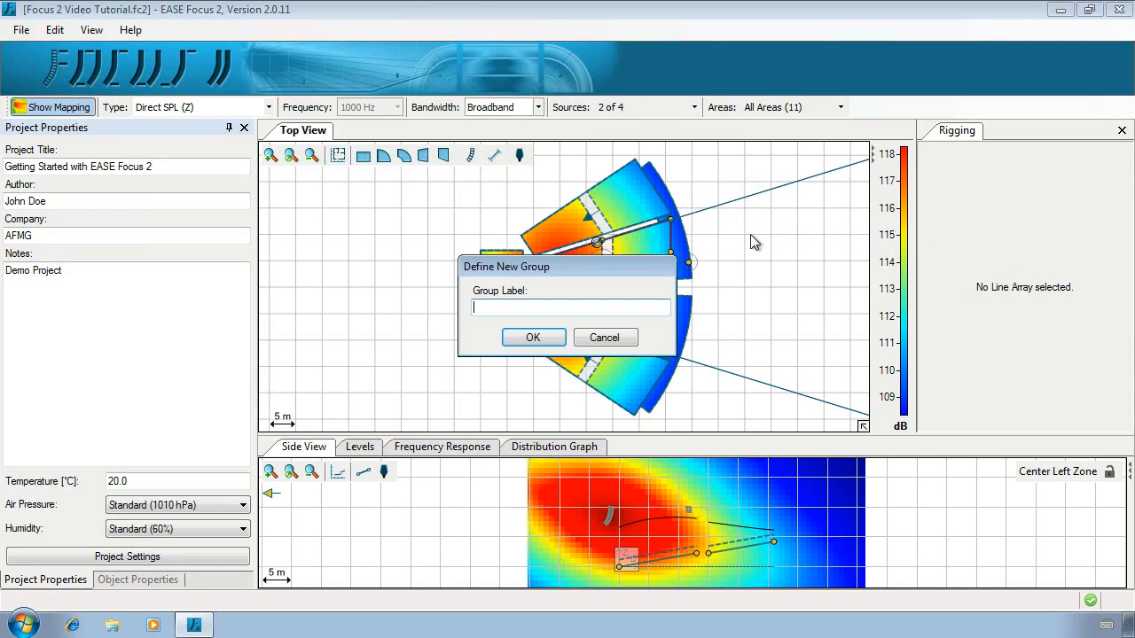
{"action": "type", "text": "Main Systems"}
{"action": "left_click", "coordinate": [532, 338]}
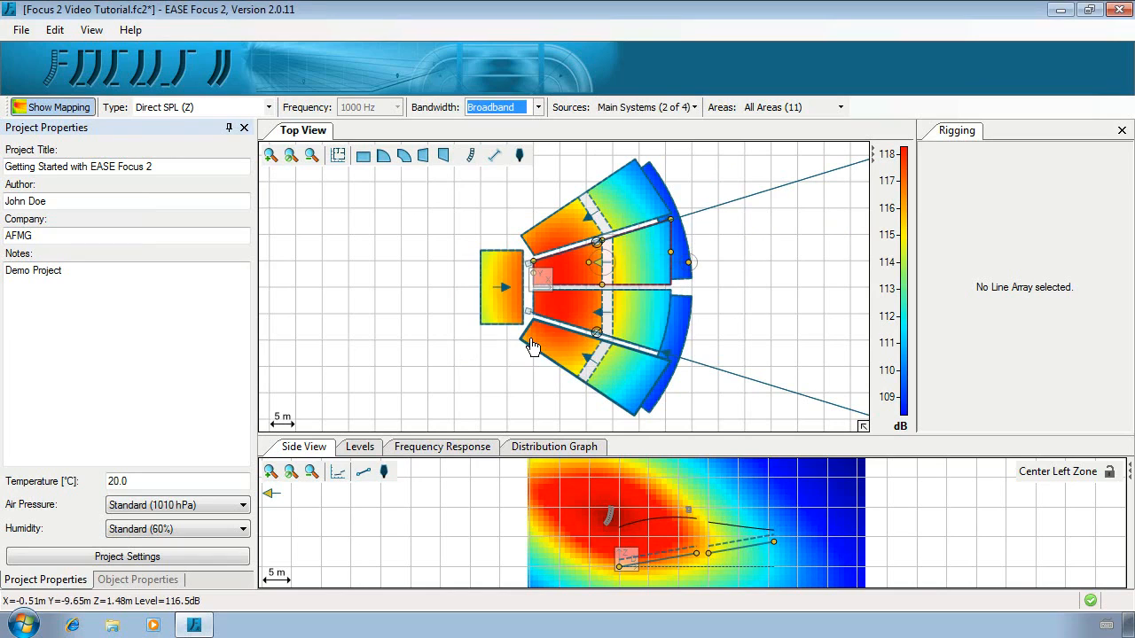
Step: Include both Delay Arrays and exclude both Main Arrays from the active sources, storing the selection as a group labeled Delay Systems
{"action": "left_click", "coordinate": [685, 107]}
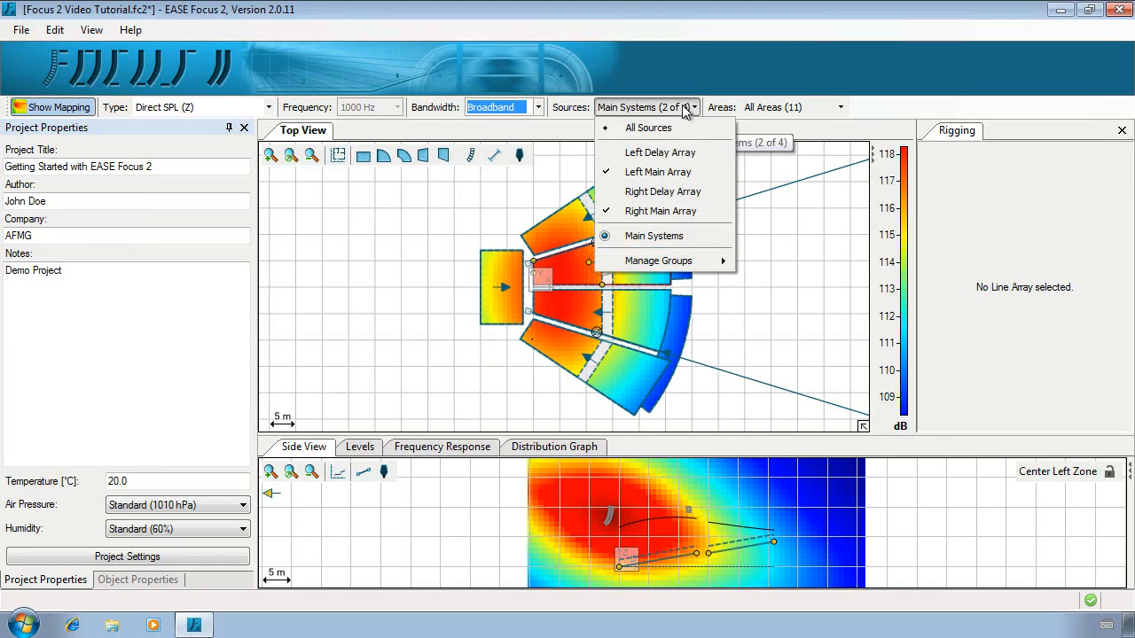
{"action": "left_click", "coordinate": [679, 155]}
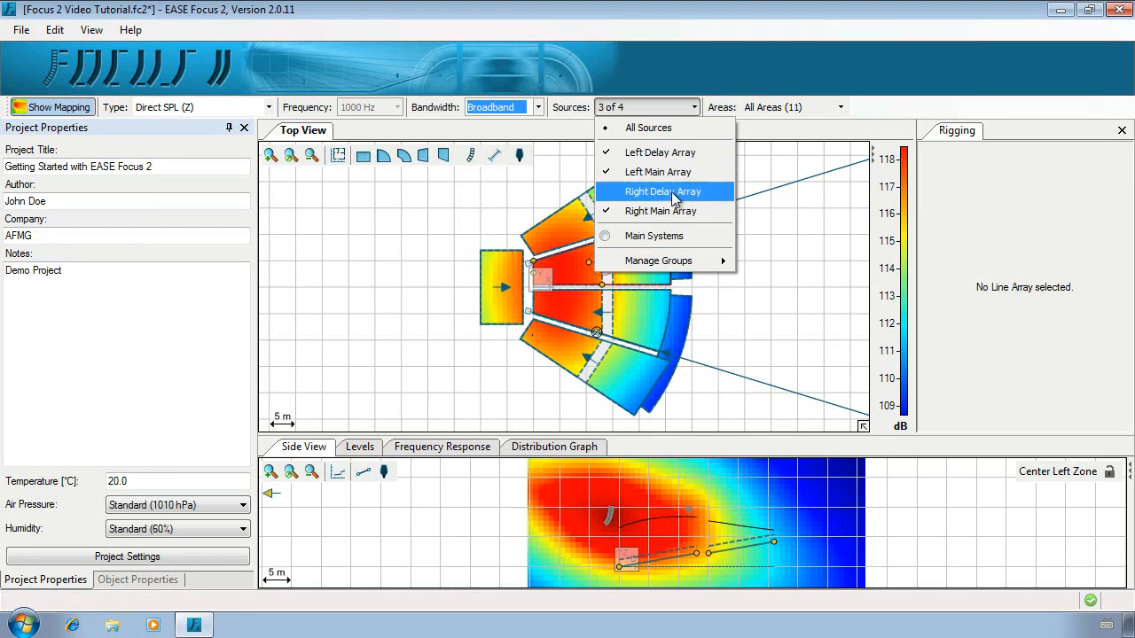
{"action": "left_click", "coordinate": [674, 193]}
{"action": "left_click", "coordinate": [670, 172]}
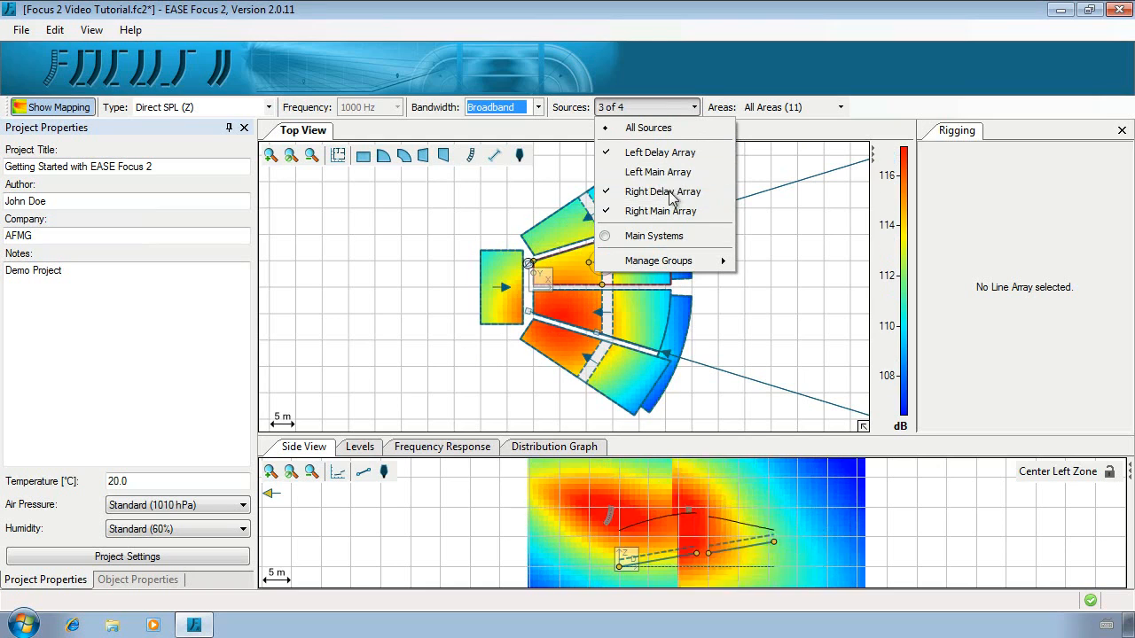
{"action": "left_click", "coordinate": [670, 211]}
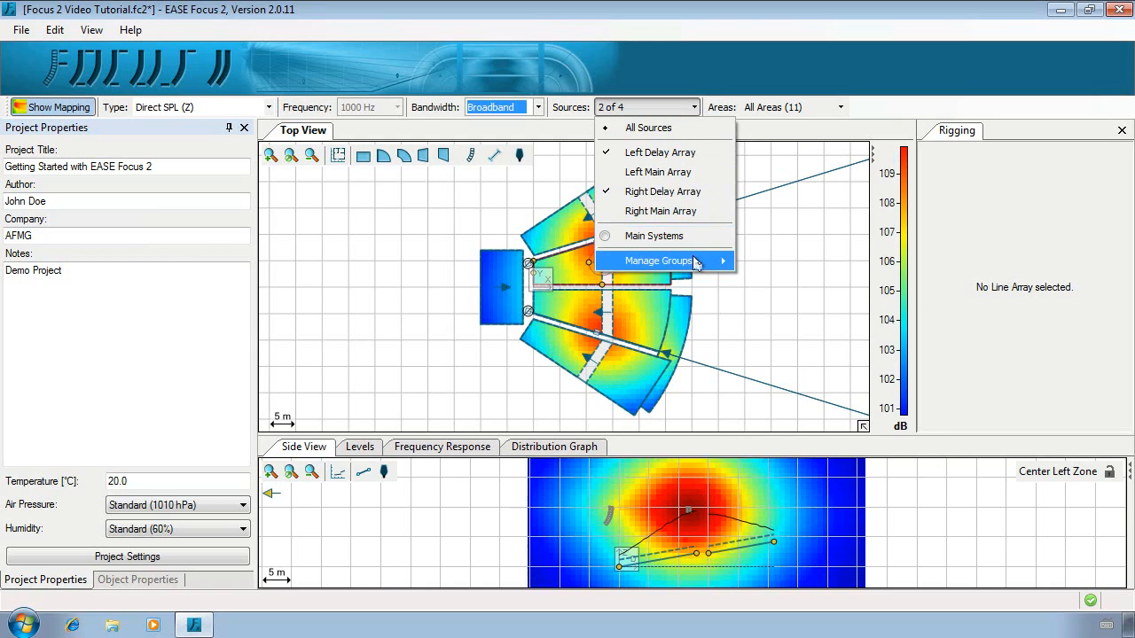
{"action": "mouse_move", "coordinate": [696, 261]}
{"action": "left_click", "coordinate": [762, 264]}
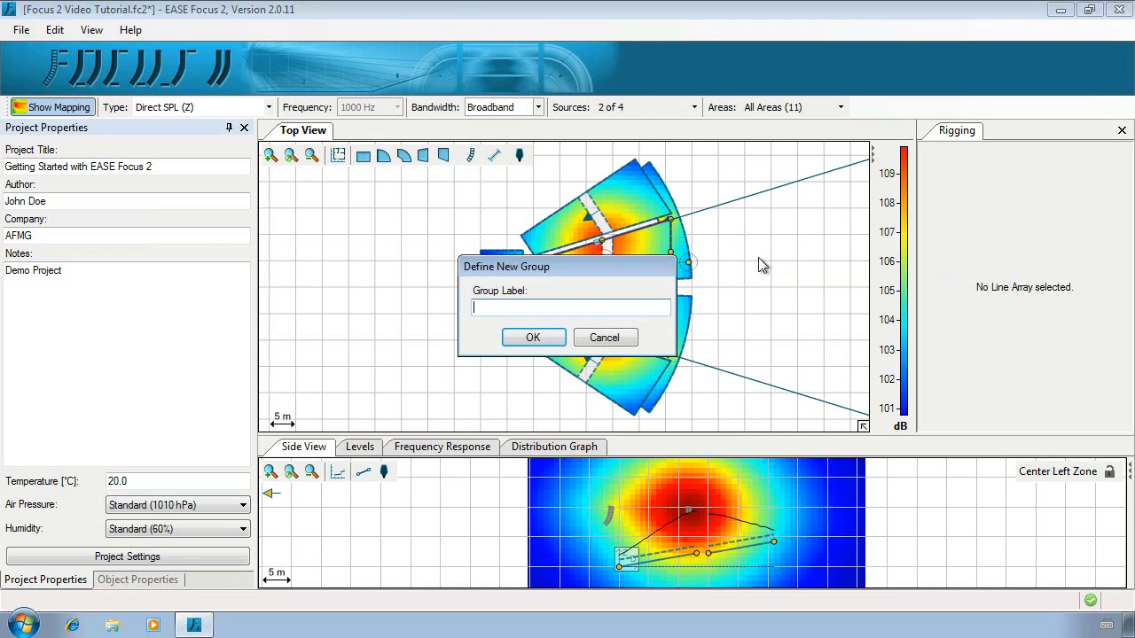
{"action": "type", "text": "Delay Systems"}
{"action": "left_click", "coordinate": [533, 337]}
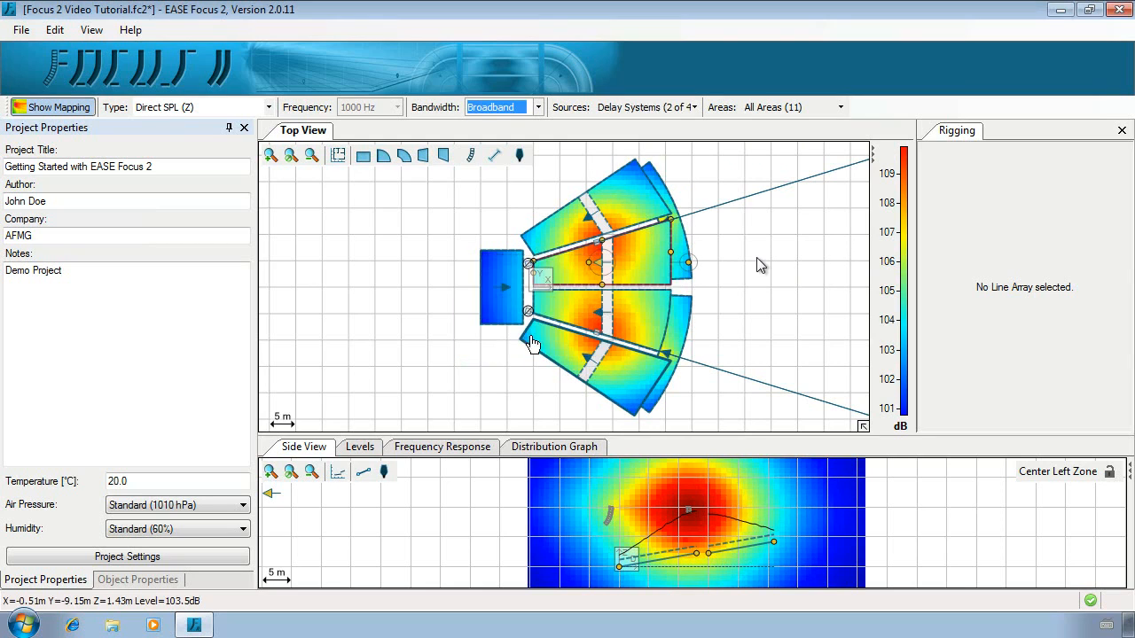
Step: Try excluding the Left Delay Array from the active sources and restore the Delay Systems group
{"action": "left_click", "coordinate": [688, 110]}
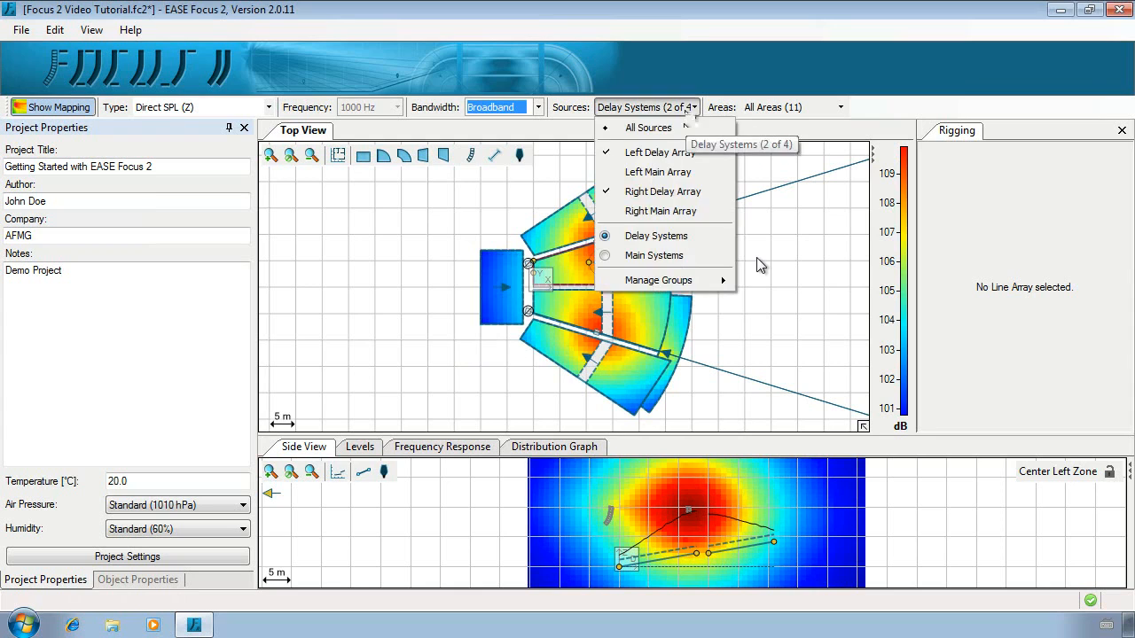
{"action": "left_click", "coordinate": [686, 156]}
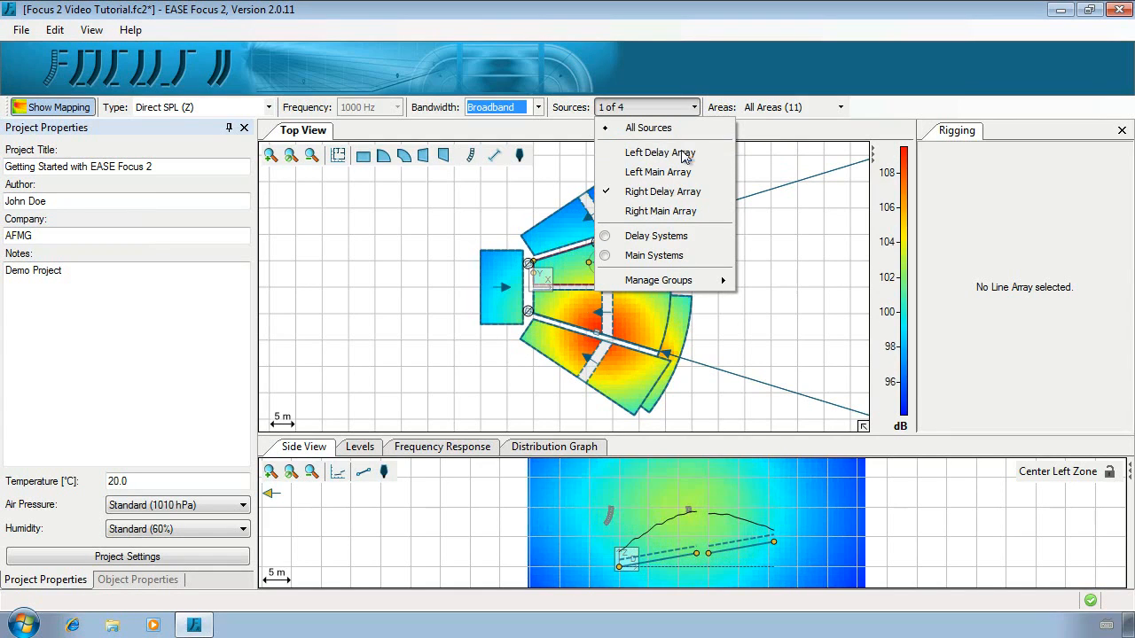
{"action": "left_click", "coordinate": [658, 239]}
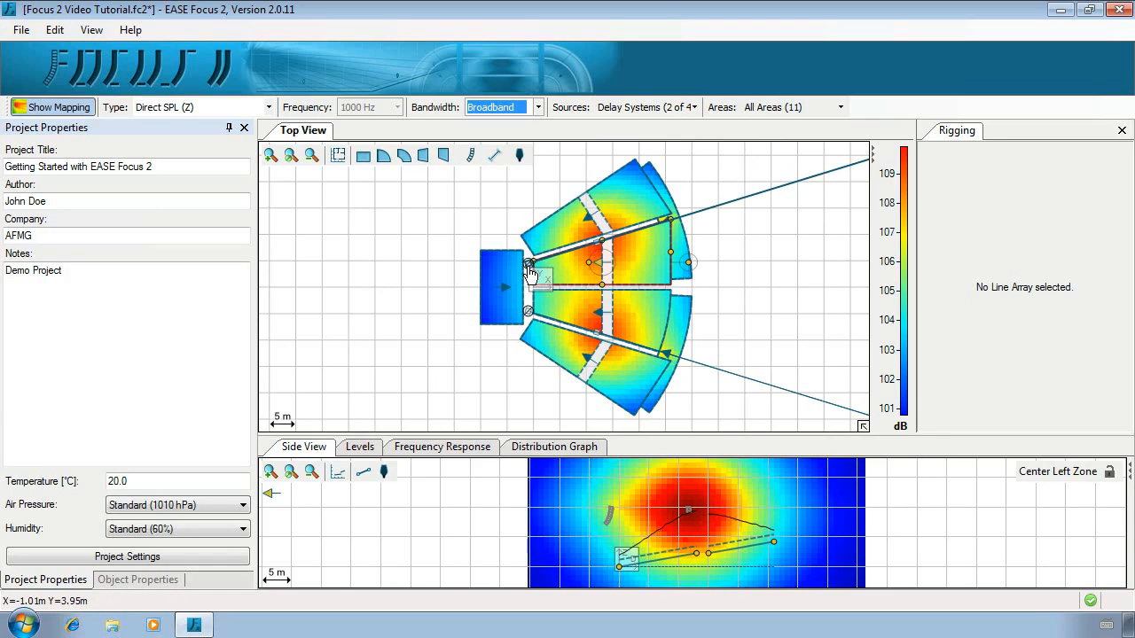
Step: Look through the mapped areas, limit the mapping to the Back Areas group and return it to All Areas
{"action": "left_click", "coordinate": [827, 107]}
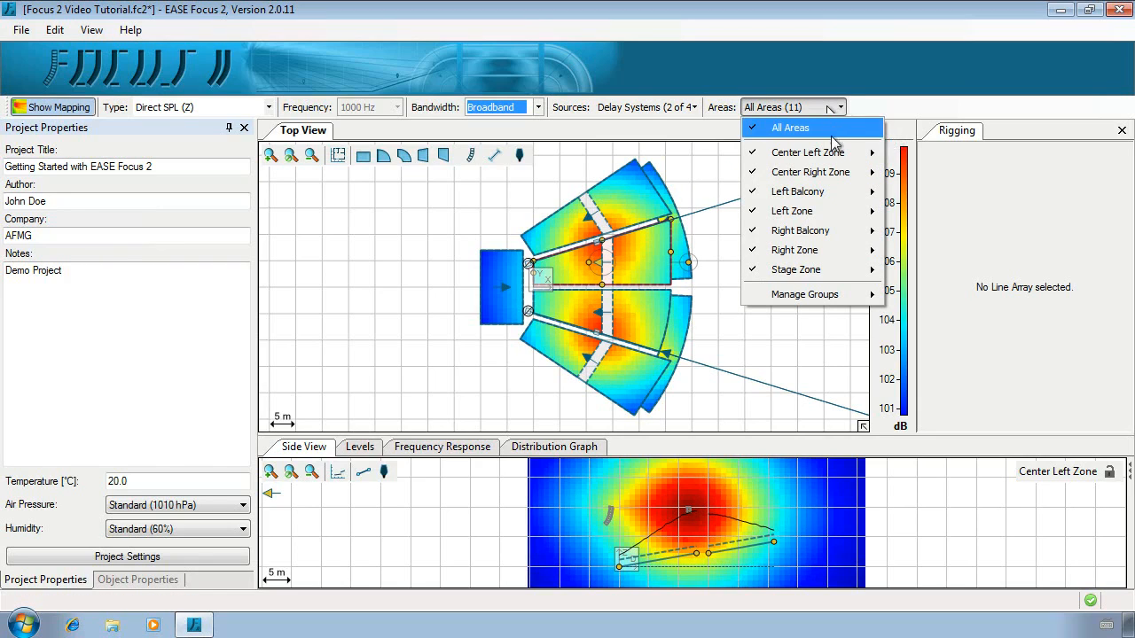
{"action": "mouse_move", "coordinate": [825, 176]}
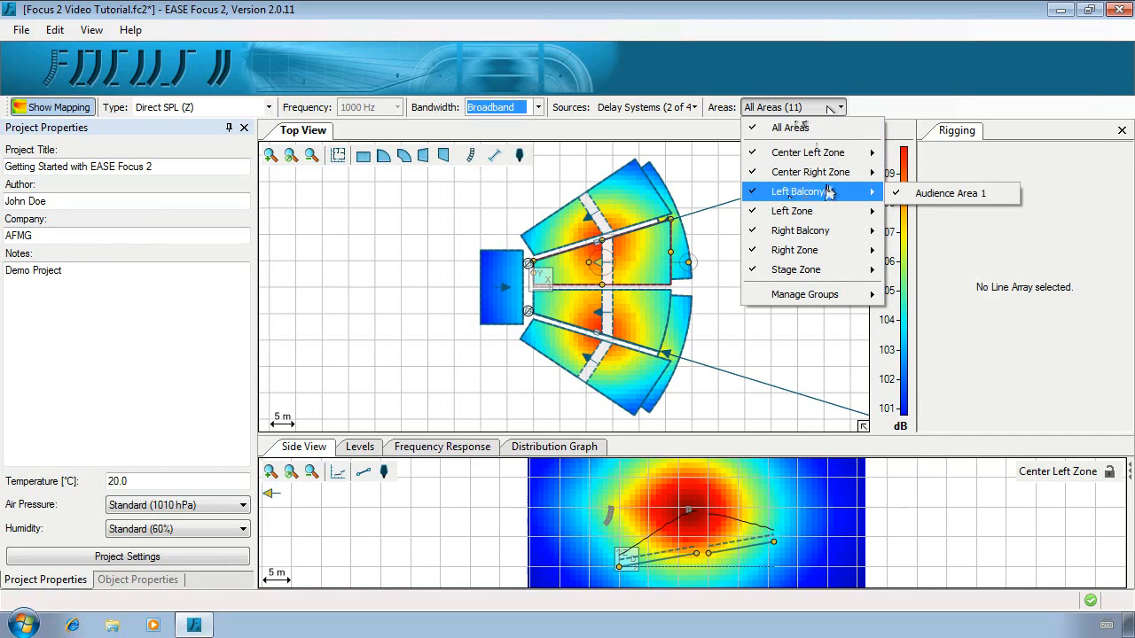
{"action": "left_click", "coordinate": [840, 107]}
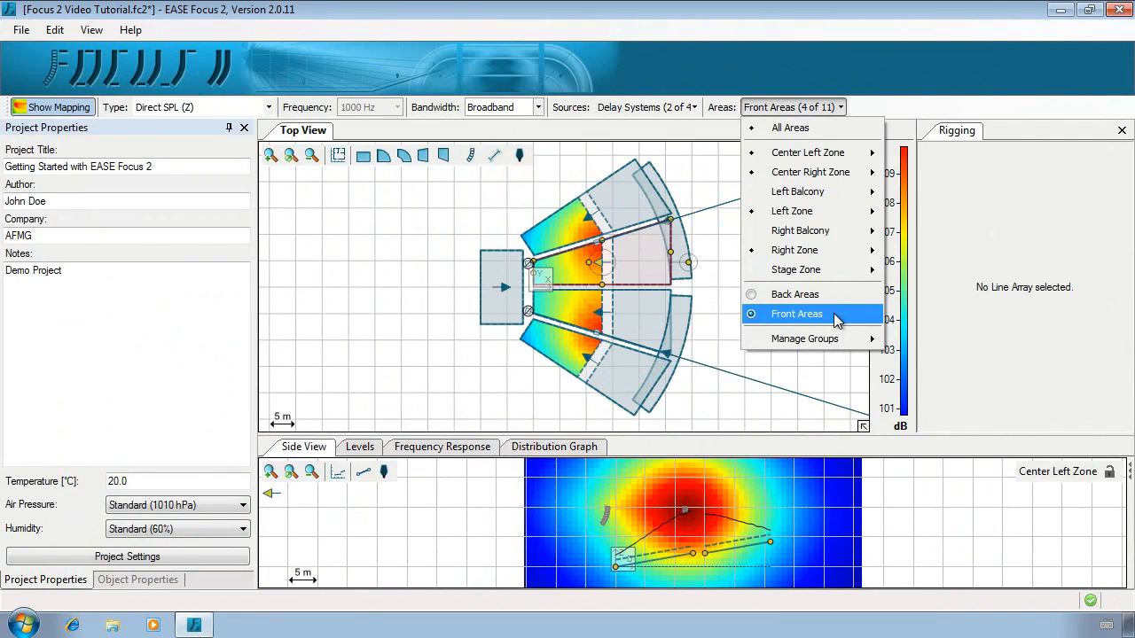
{"action": "left_click", "coordinate": [830, 299]}
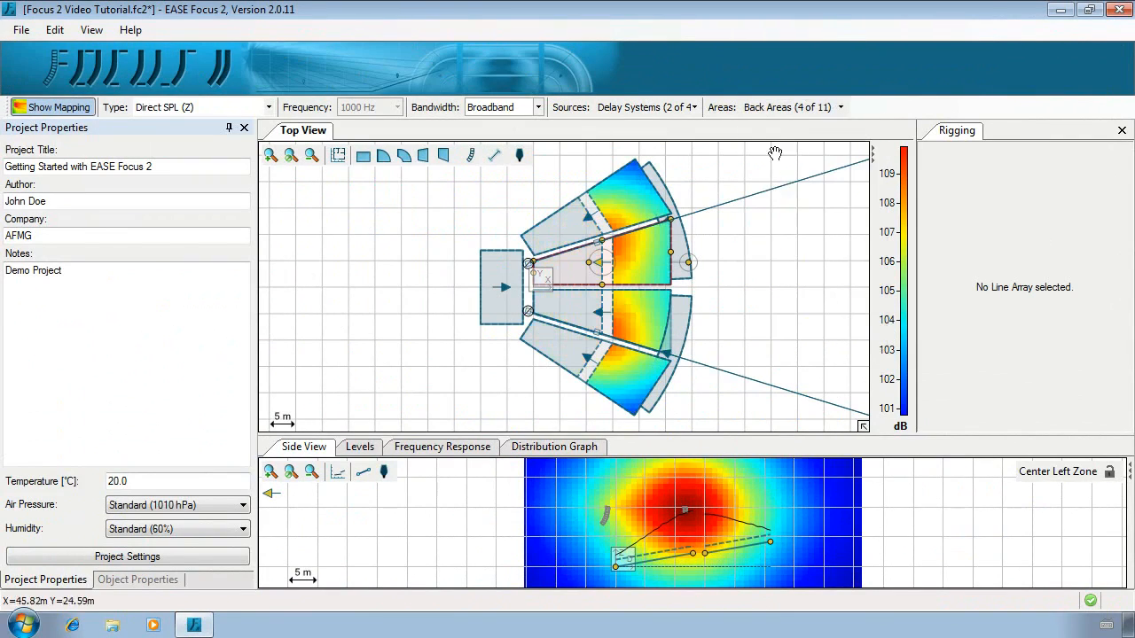
{"action": "left_click", "coordinate": [793, 108]}
{"action": "left_click", "coordinate": [807, 129]}
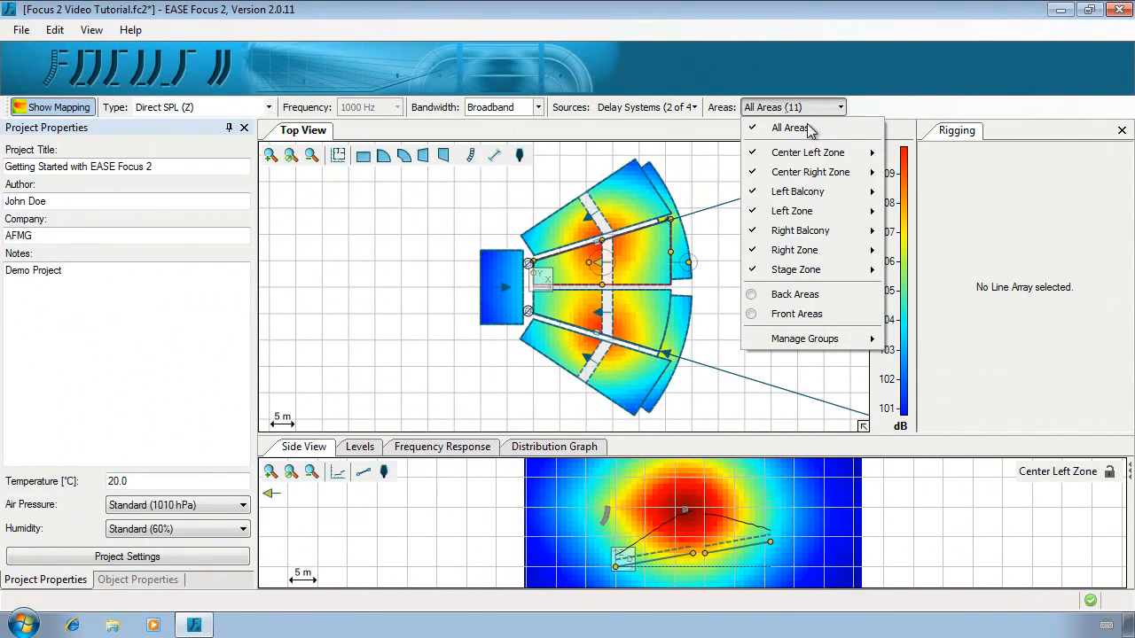
Step: Review the audience area group options for copying the Center Left Zone's areas, including Create New Groups
{"action": "left_click", "coordinate": [646, 260]}
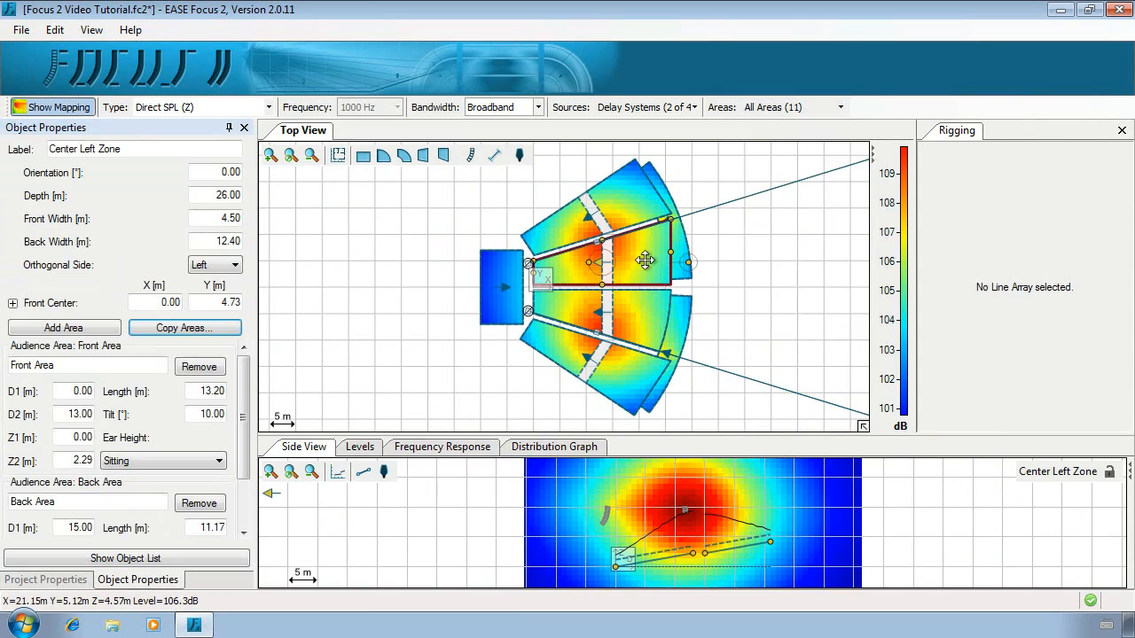
{"action": "left_click", "coordinate": [215, 333]}
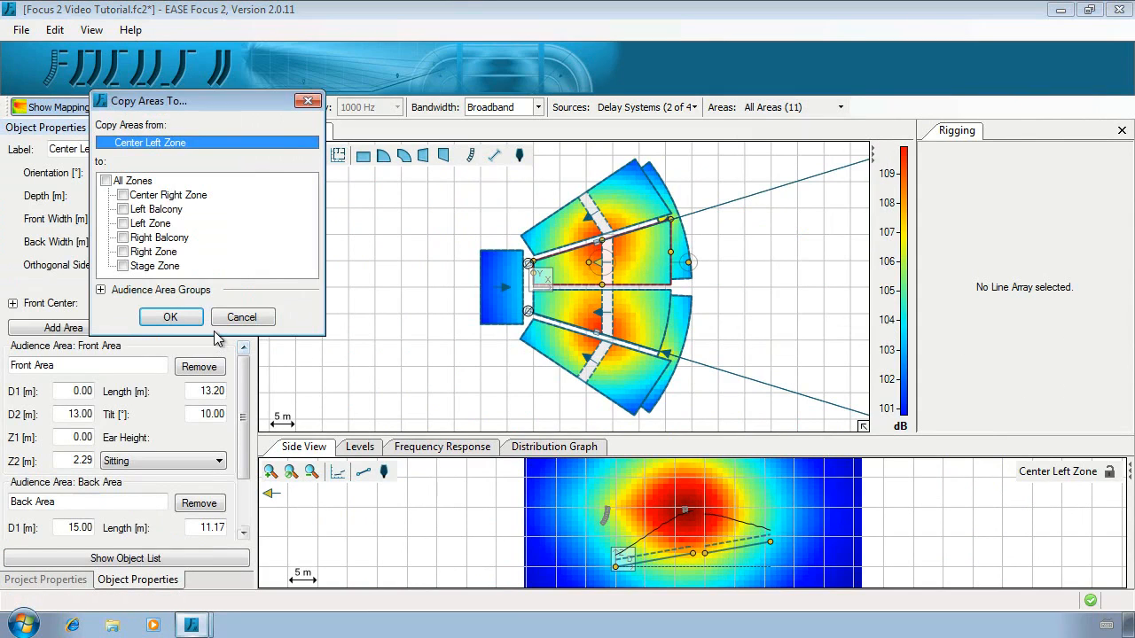
{"action": "left_click", "coordinate": [100, 290]}
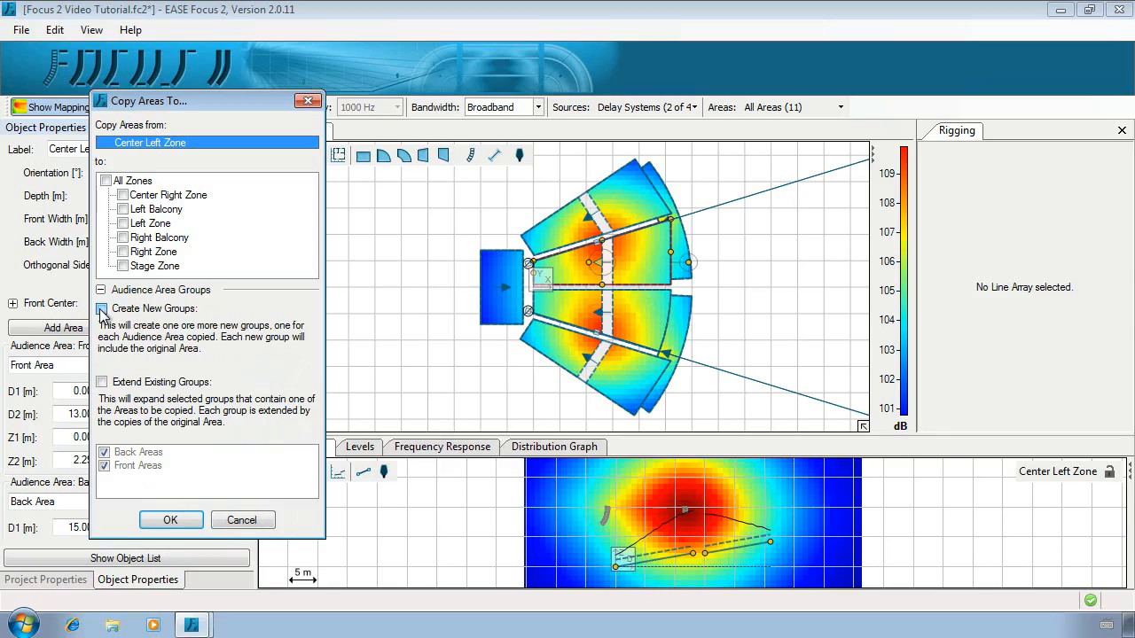
{"action": "left_click", "coordinate": [101, 311]}
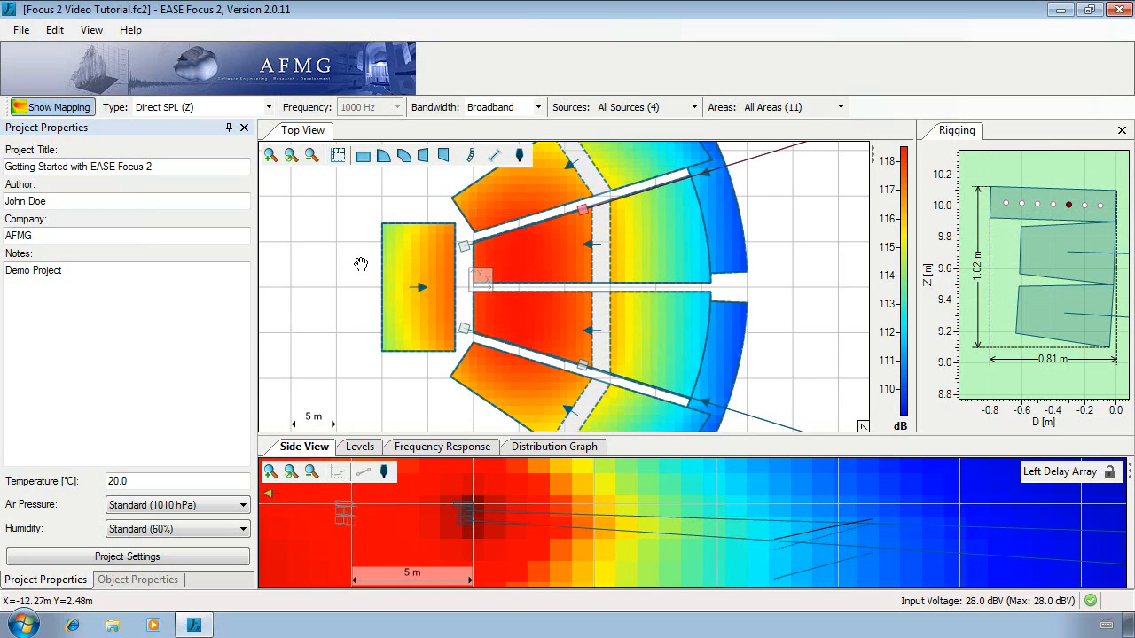
Step: Show the distribution graph and display the percentage labels of the 117 dB and 111 dB bars
{"action": "left_click", "coordinate": [581, 453]}
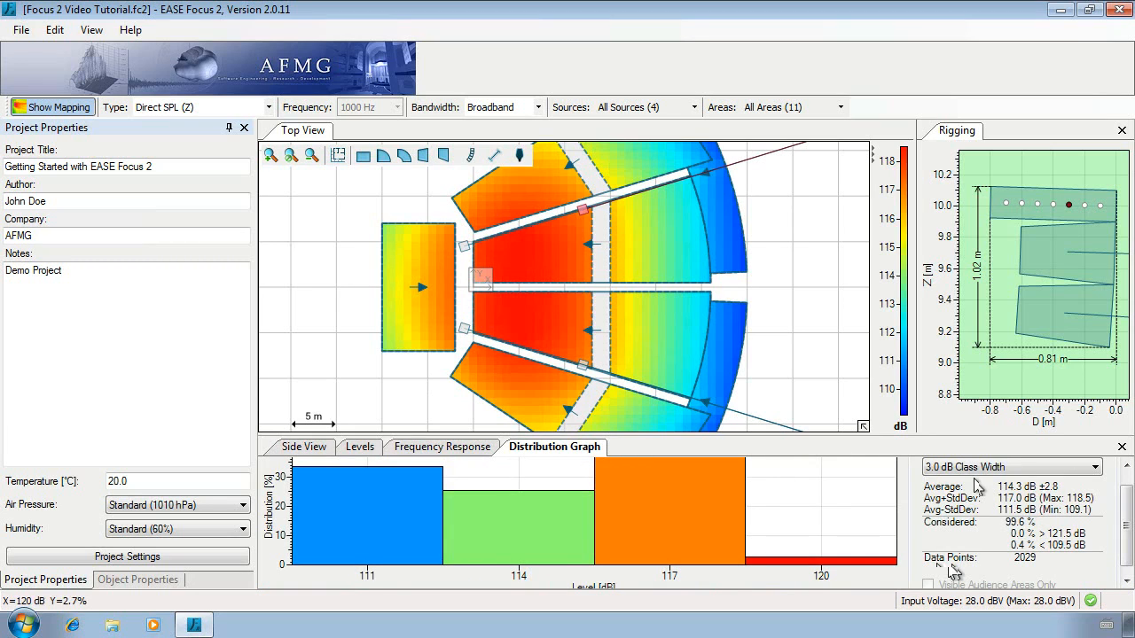
{"action": "left_click", "coordinate": [663, 517]}
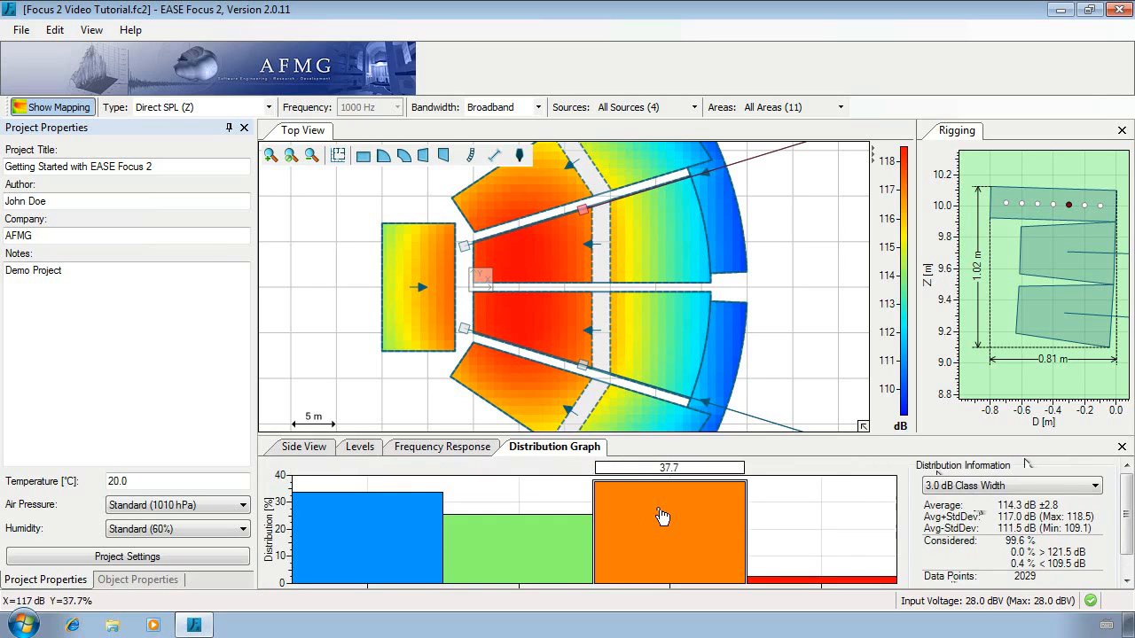
{"action": "left_click", "coordinate": [392, 533]}
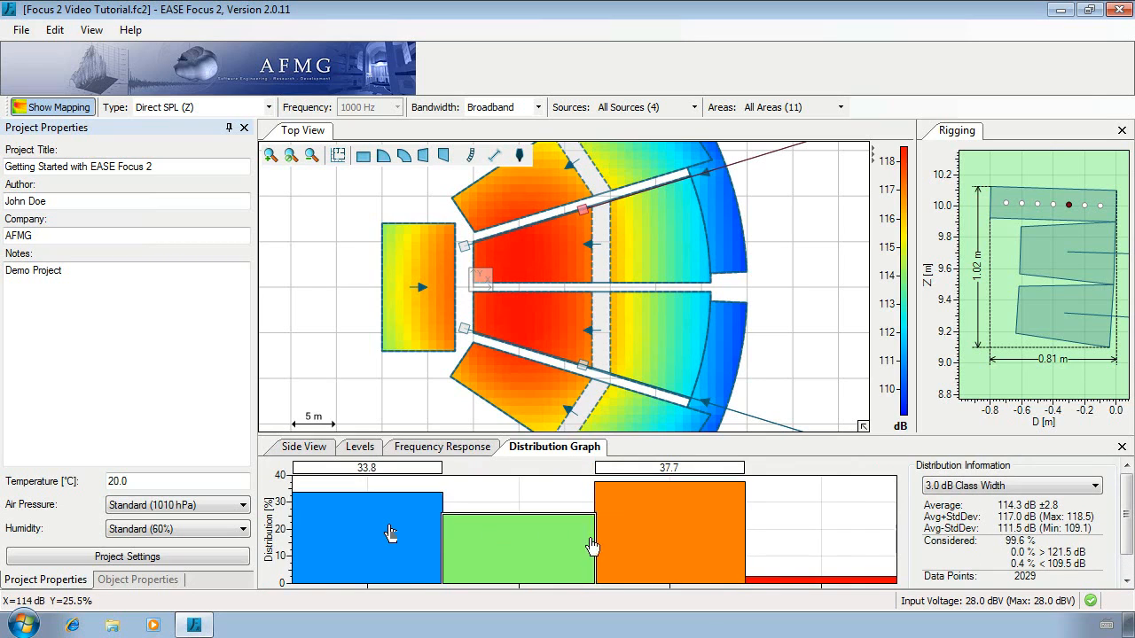
Step: Try a 0.5 dB class width for the distribution graph and settle on 1.0 dB
{"action": "left_click", "coordinate": [1018, 487]}
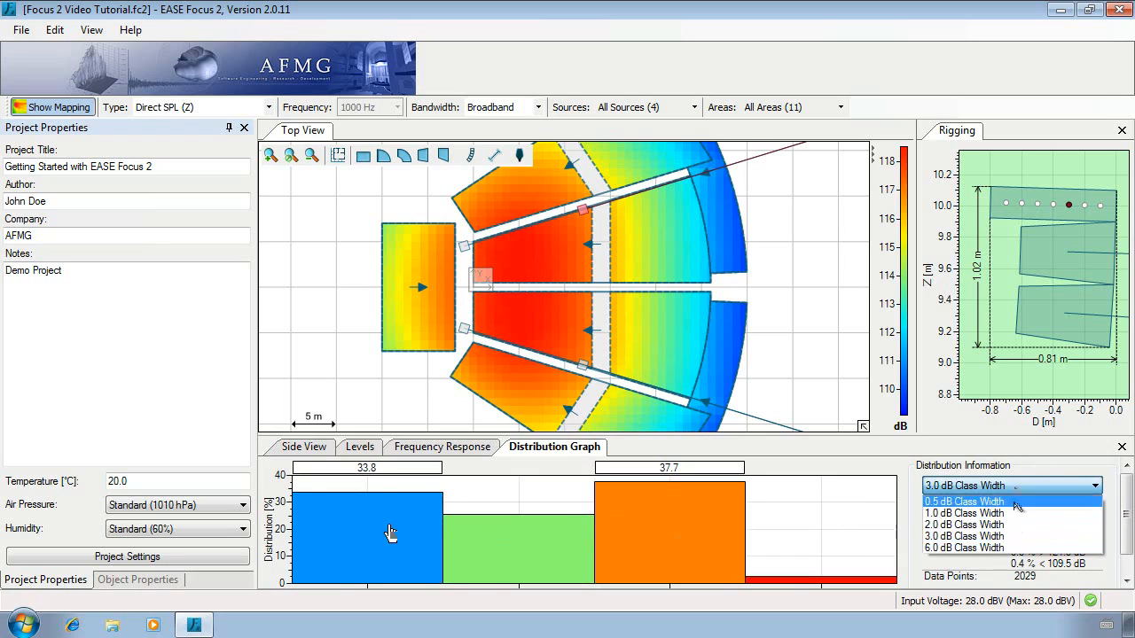
{"action": "left_click", "coordinate": [1018, 501]}
{"action": "left_click", "coordinate": [1016, 490]}
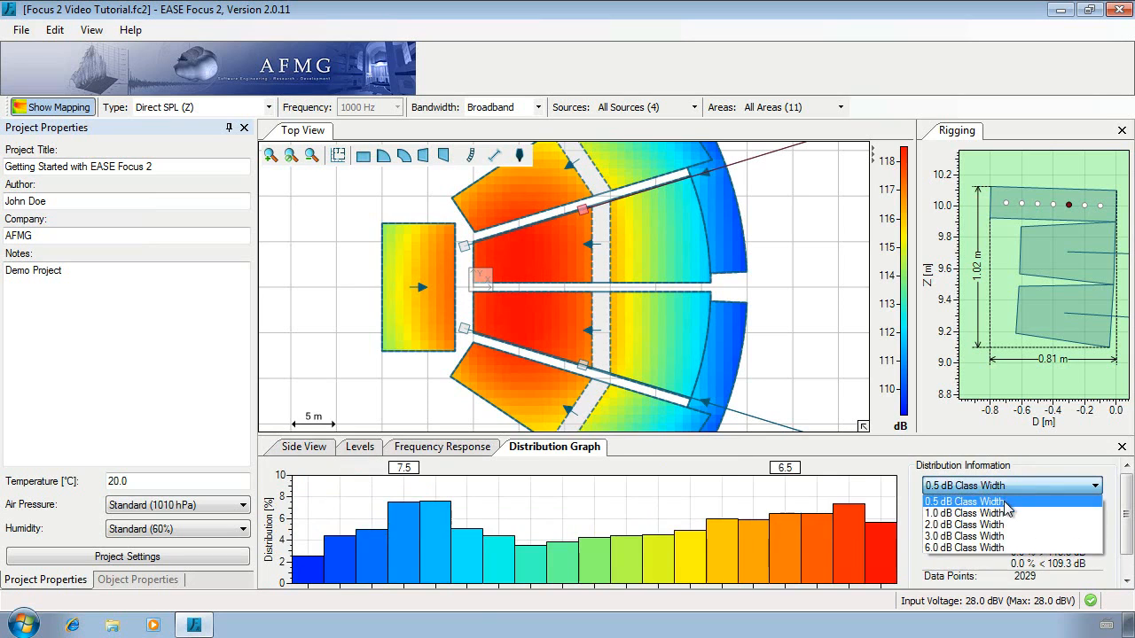
{"action": "left_click", "coordinate": [1006, 515]}
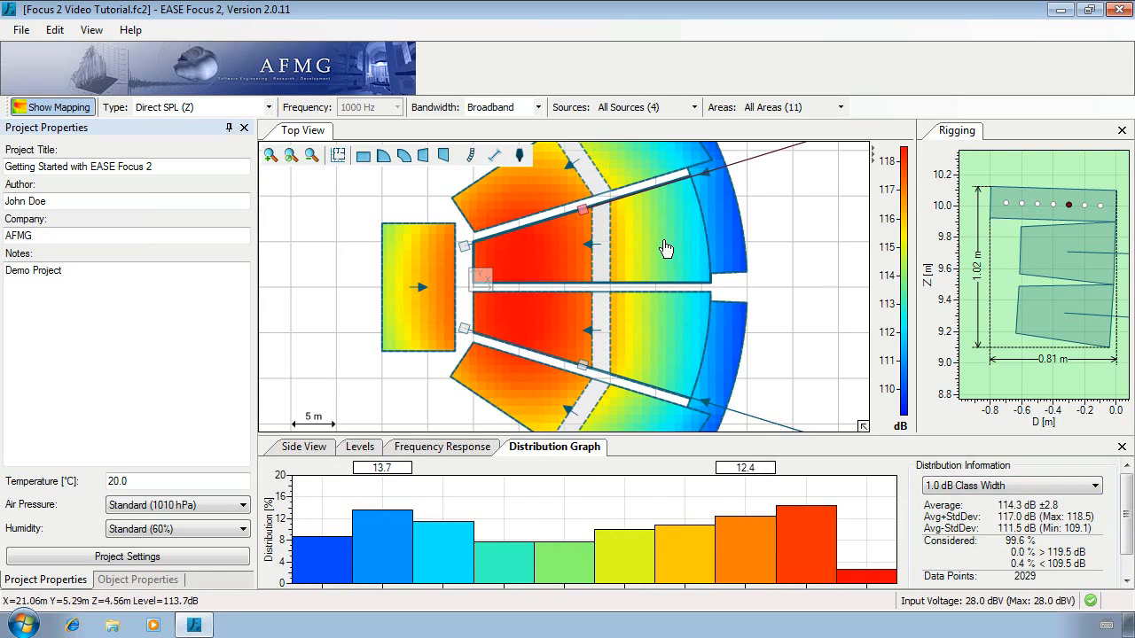
Step: Exclude every zone except the Stage Zone from the mapping and restrict the distribution graph to visible audience areas only
{"action": "left_click", "coordinate": [796, 108]}
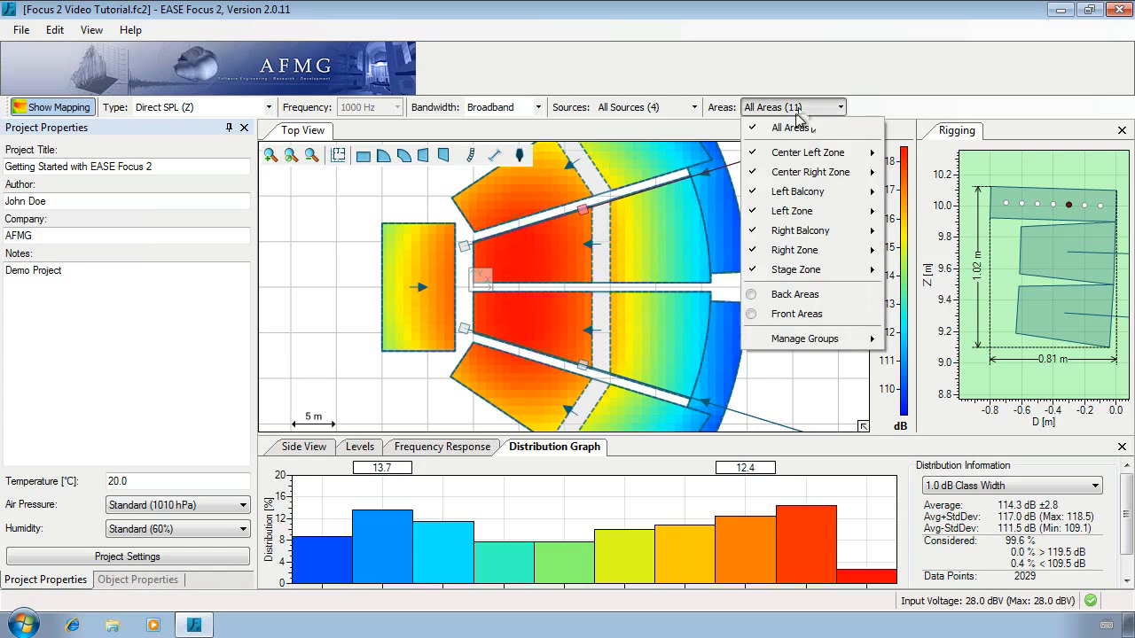
{"action": "left_click", "coordinate": [813, 156]}
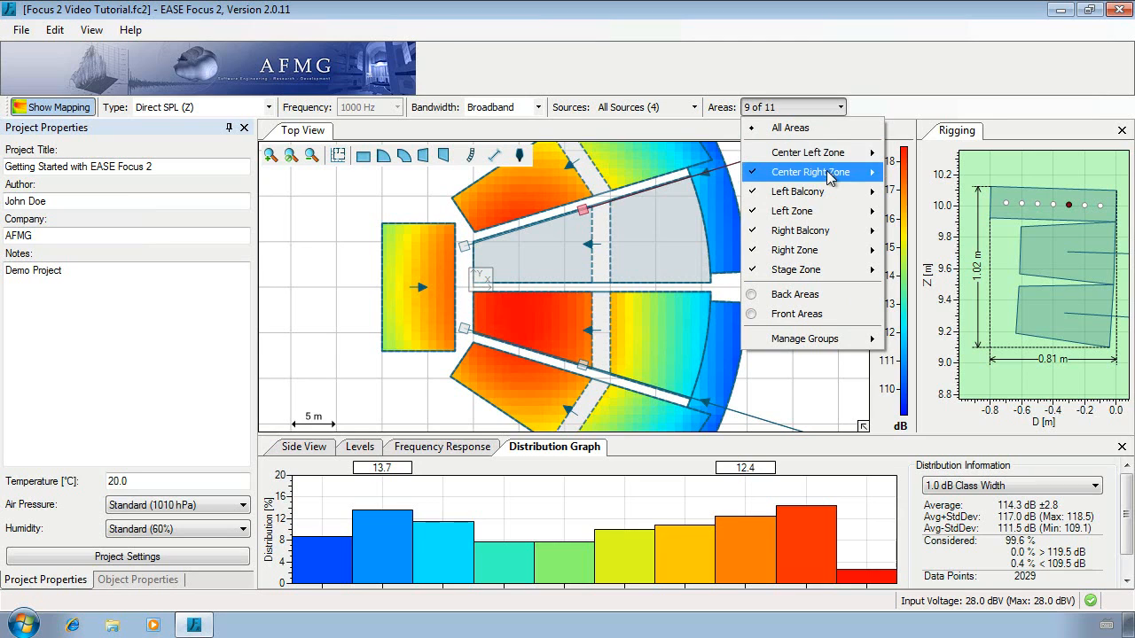
{"action": "left_click", "coordinate": [814, 172]}
{"action": "left_click", "coordinate": [817, 192]}
{"action": "left_click", "coordinate": [822, 212]}
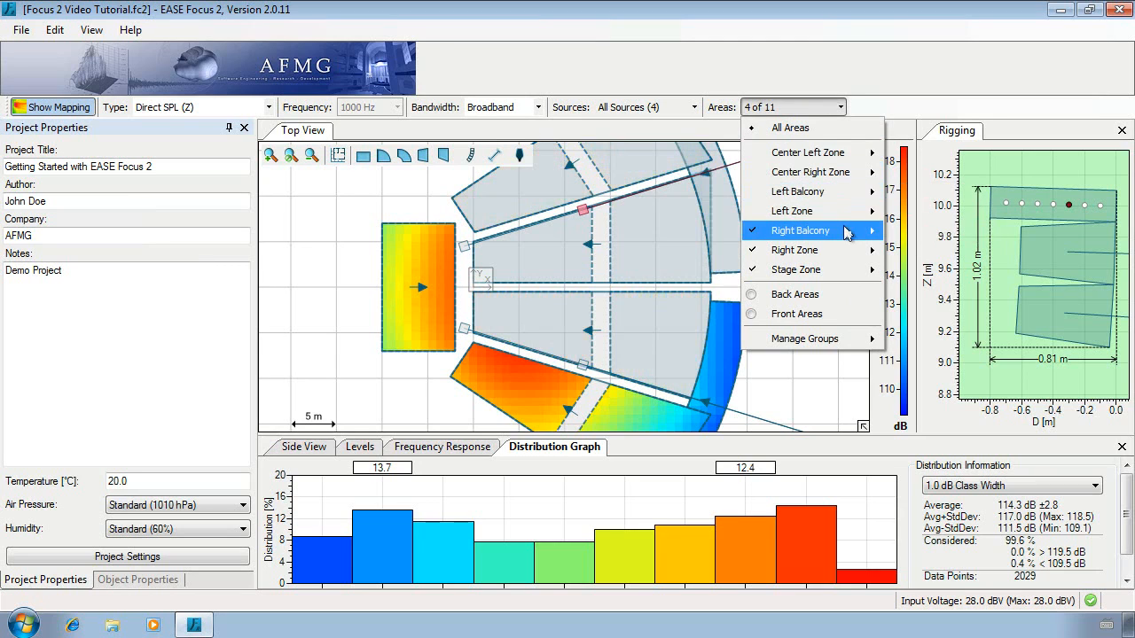
{"action": "left_click", "coordinate": [829, 231]}
{"action": "left_click", "coordinate": [840, 251]}
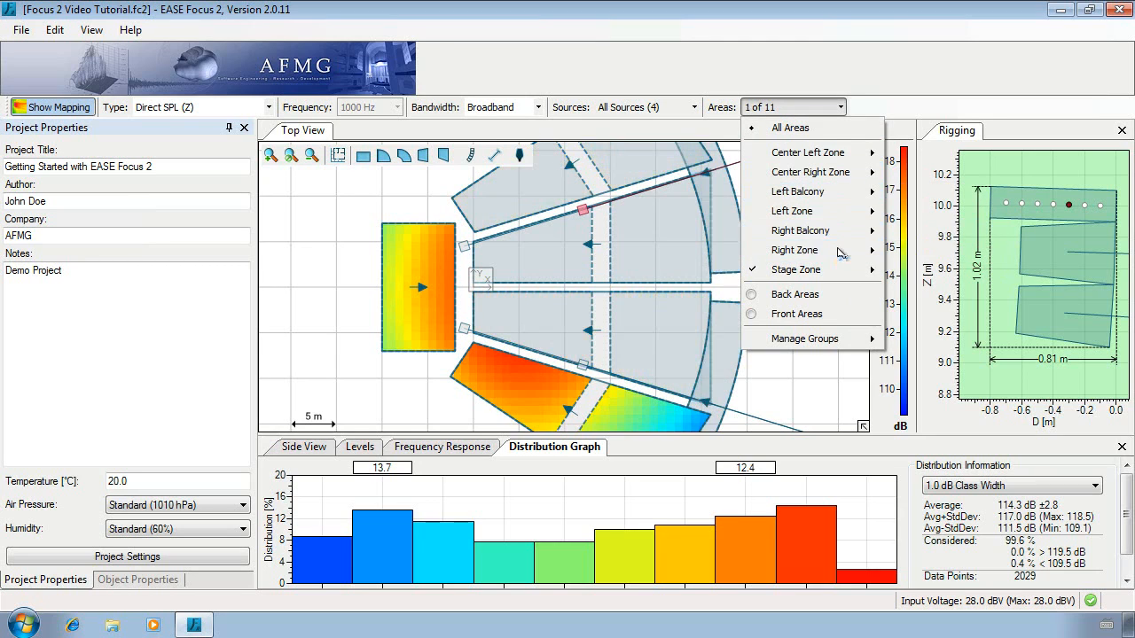
{"action": "left_click", "coordinate": [834, 108]}
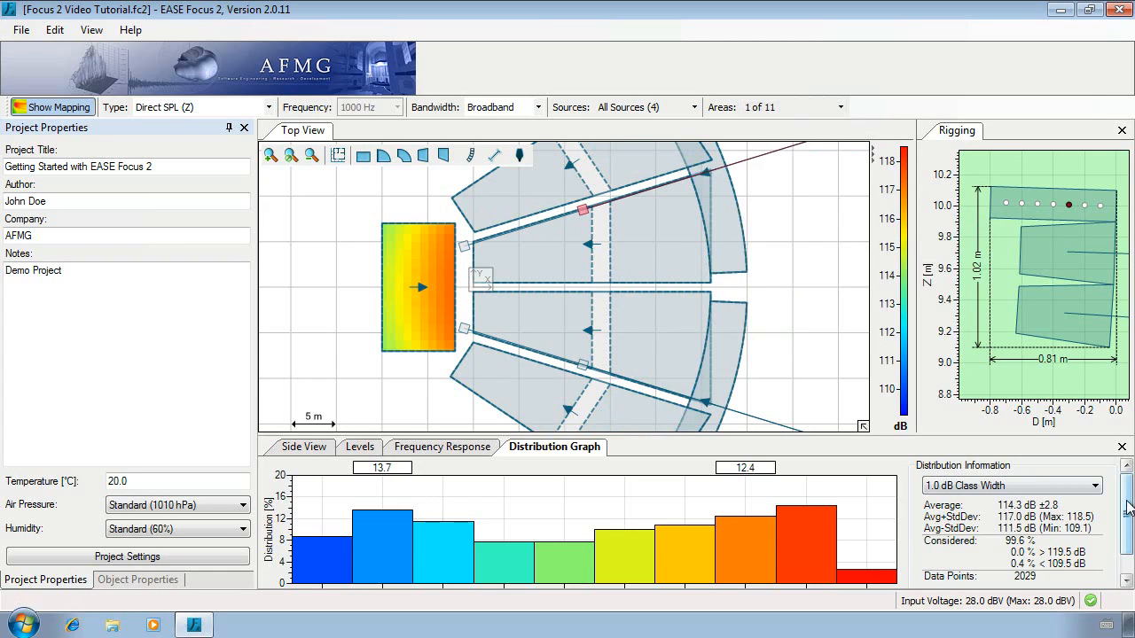
{"action": "left_click_drag", "start_coordinate": [1128, 507], "coordinate": [1126, 525]}
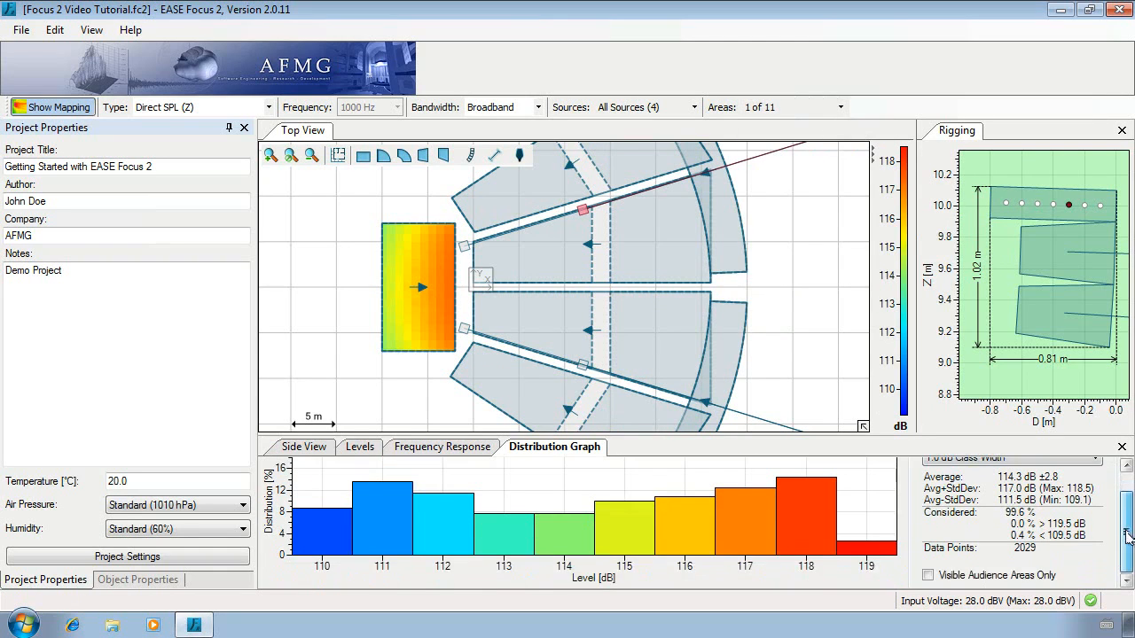
{"action": "left_click", "coordinate": [929, 575]}
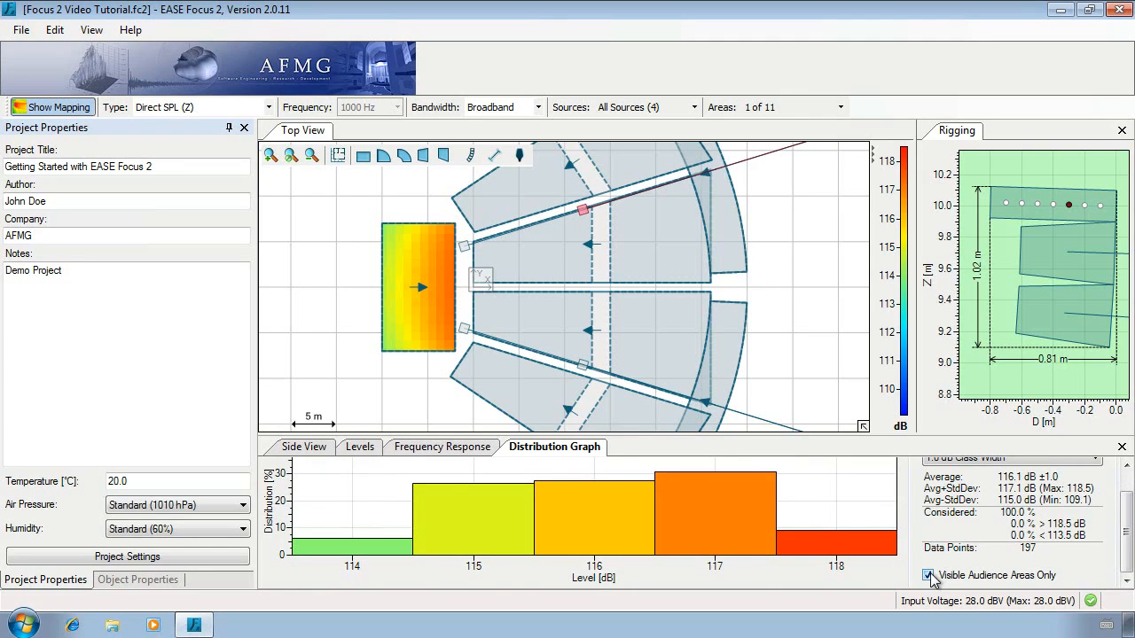
Step: Examine the mapping resolution choices in the calculation parameters options, keeping the resolution at medium
{"action": "key", "text": "F9"}
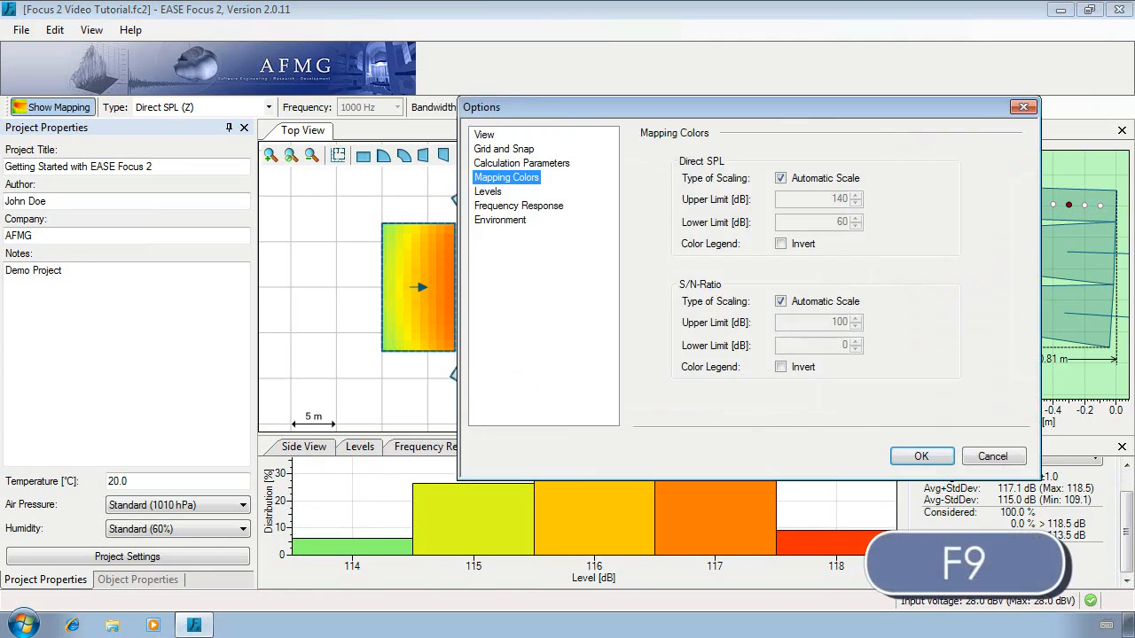
{"action": "left_click", "coordinate": [540, 165]}
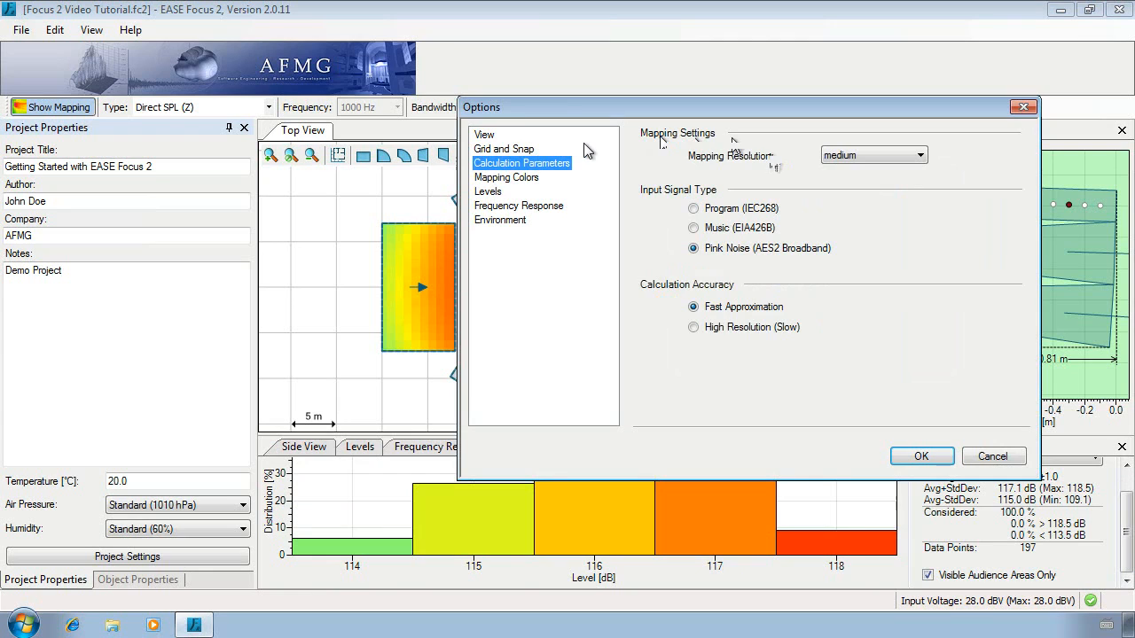
{"action": "left_click", "coordinate": [903, 158]}
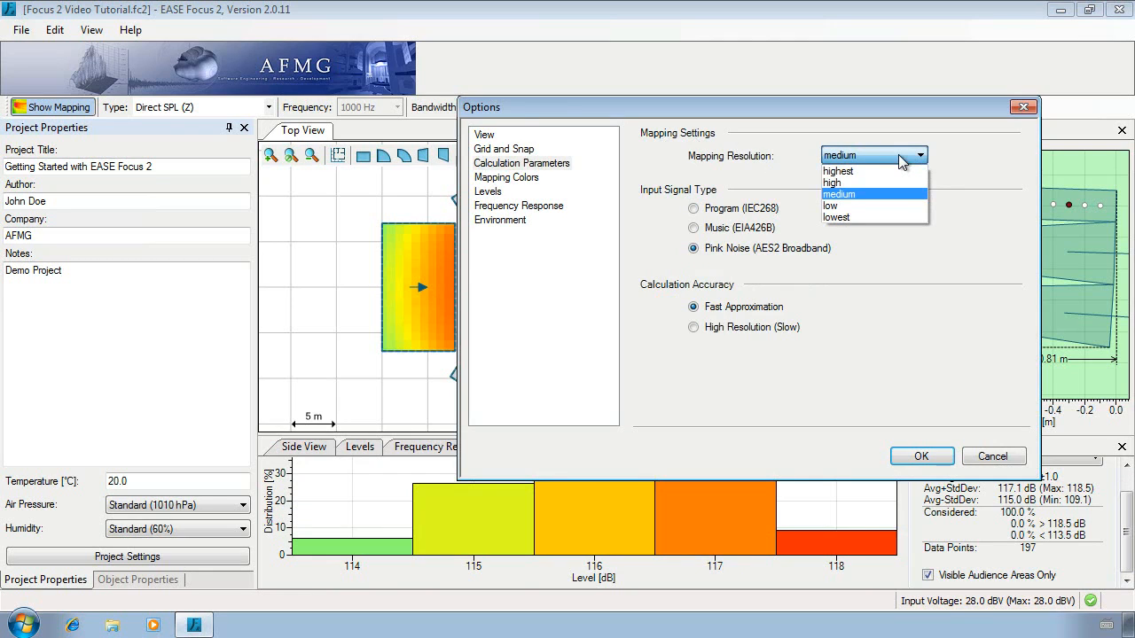
{"action": "left_click", "coordinate": [872, 195]}
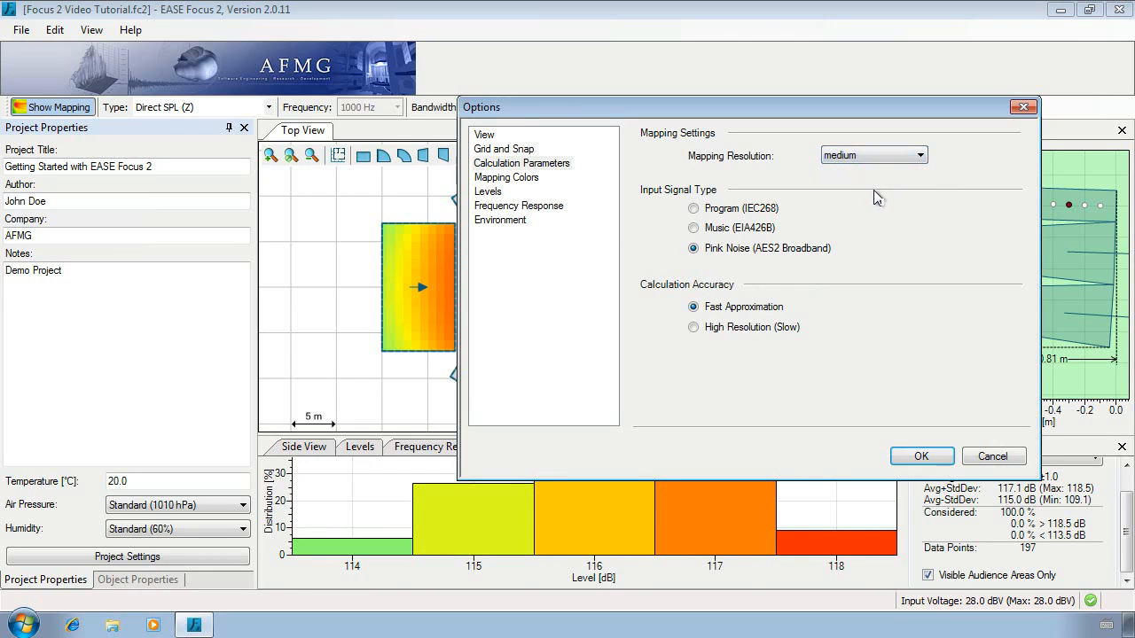
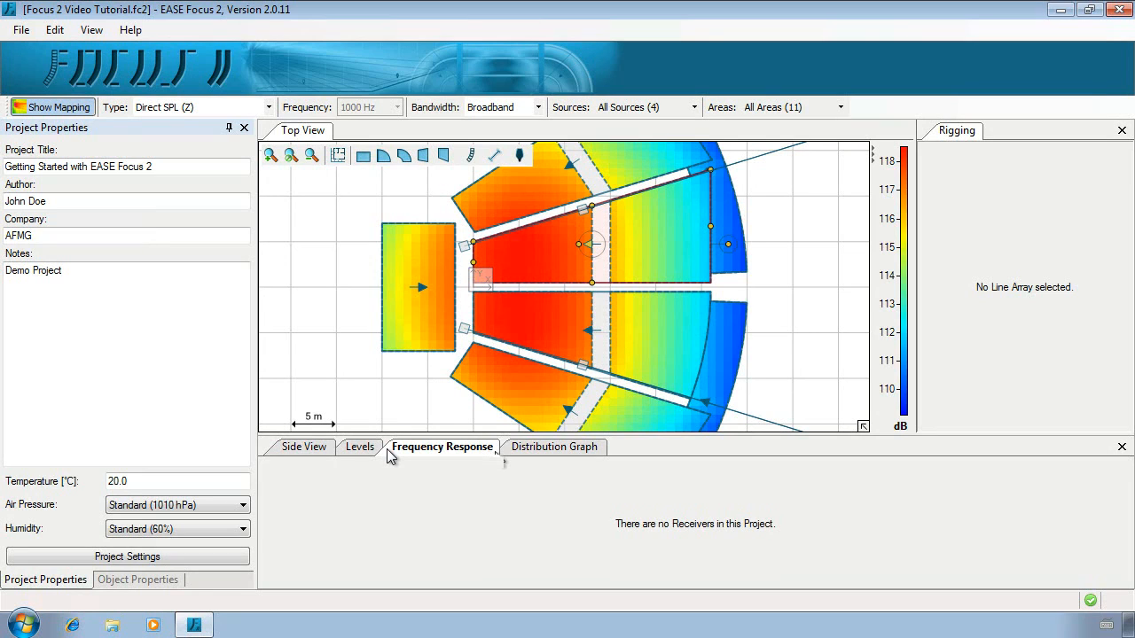
Step: Place two receivers in the center zone above the middle aisle, one in its front area and one in its rear area, facing the stage
{"action": "left_click", "coordinate": [520, 159]}
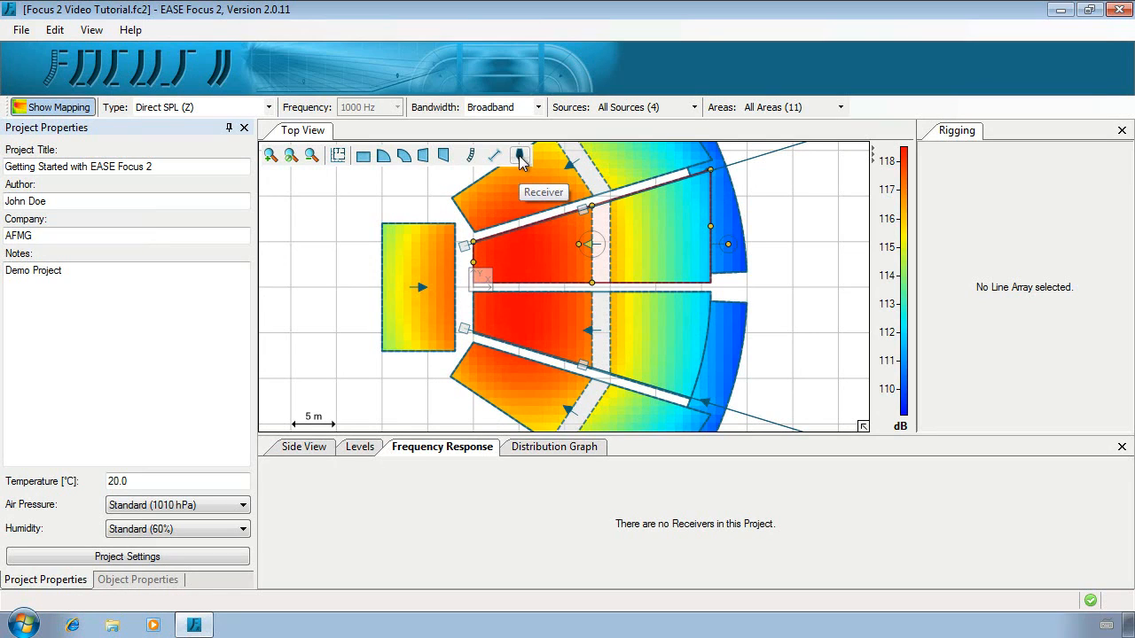
{"action": "left_click", "coordinate": [544, 255]}
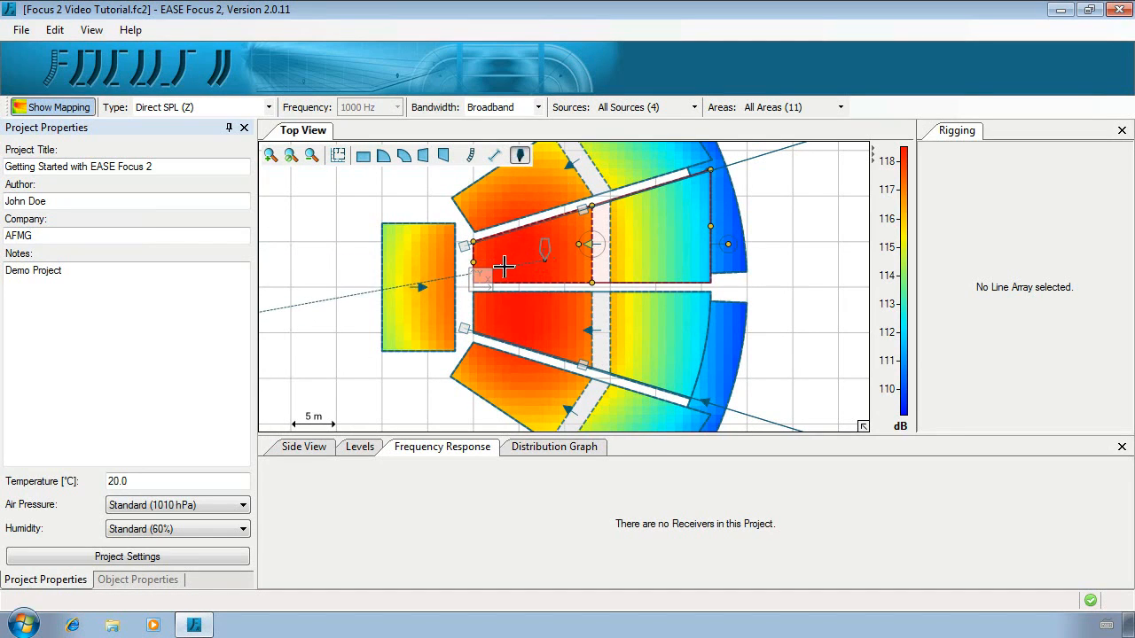
{"action": "left_click", "coordinate": [503, 266]}
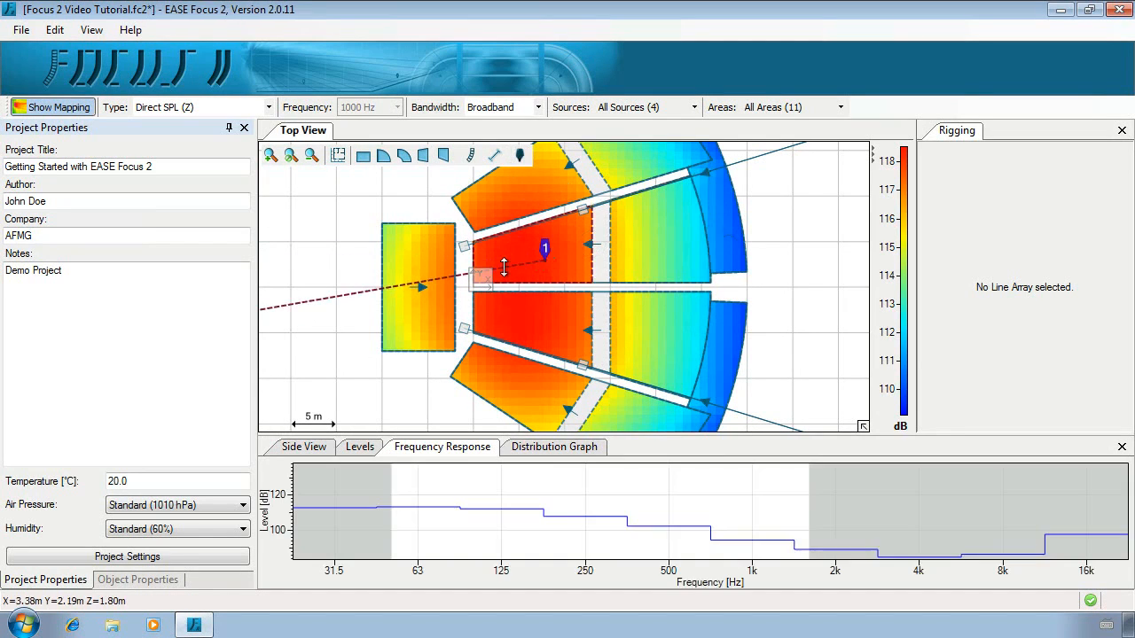
{"action": "left_click", "coordinate": [520, 156]}
{"action": "left_click", "coordinate": [669, 257]}
{"action": "left_click", "coordinate": [626, 268]}
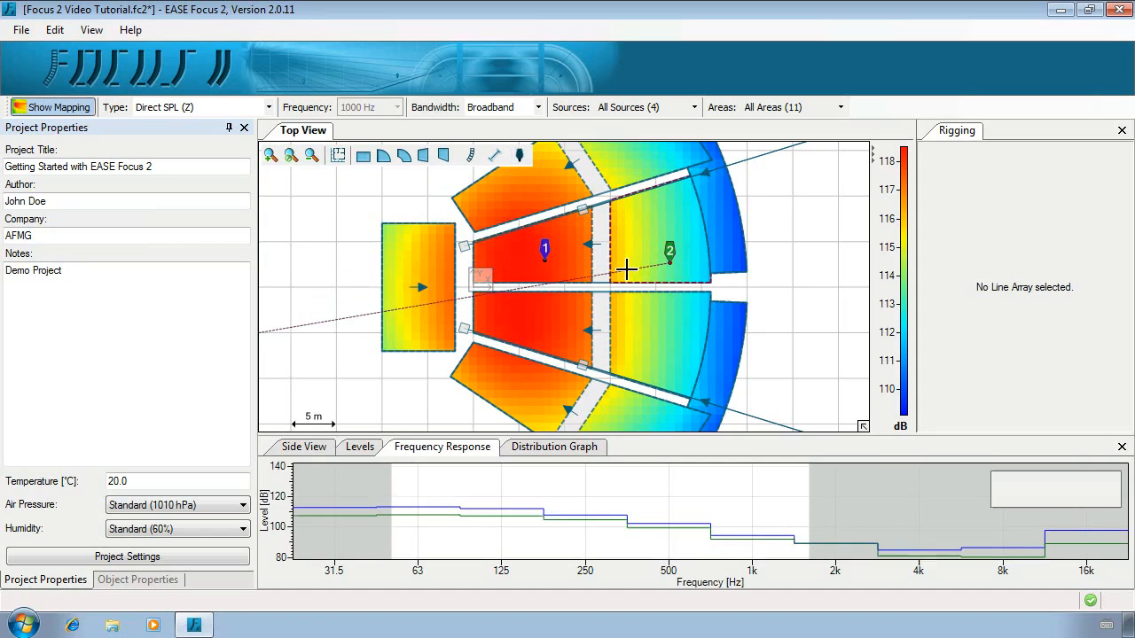
Step: Add a third receiver in the front area of the center zone below the middle aisle, facing the stage
{"action": "left_click", "coordinate": [520, 156]}
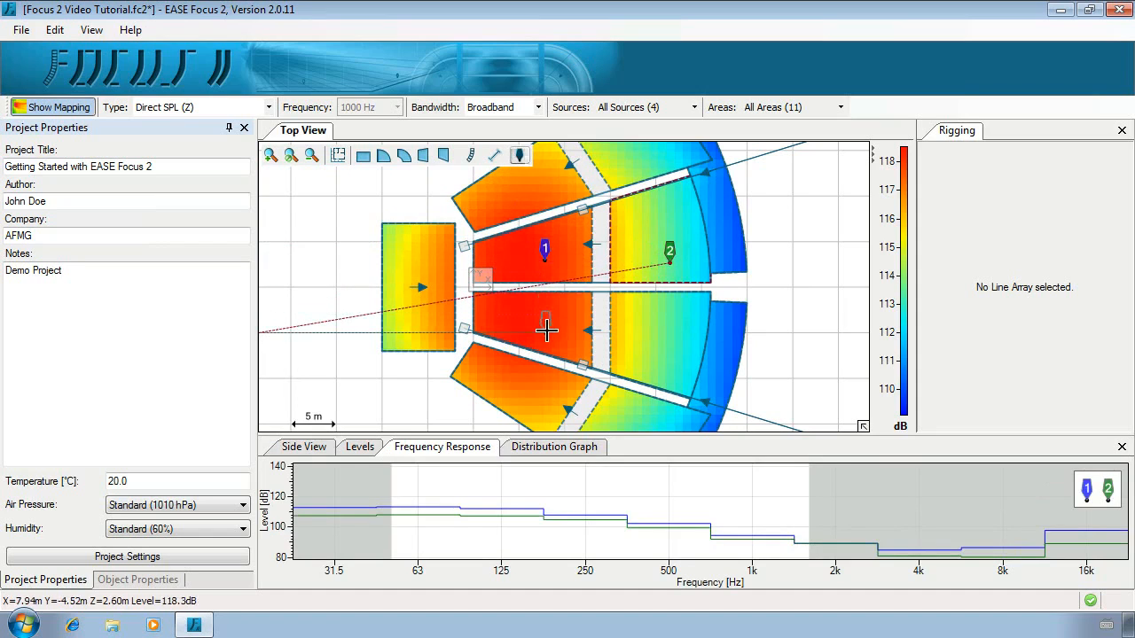
{"action": "left_click", "coordinate": [547, 330]}
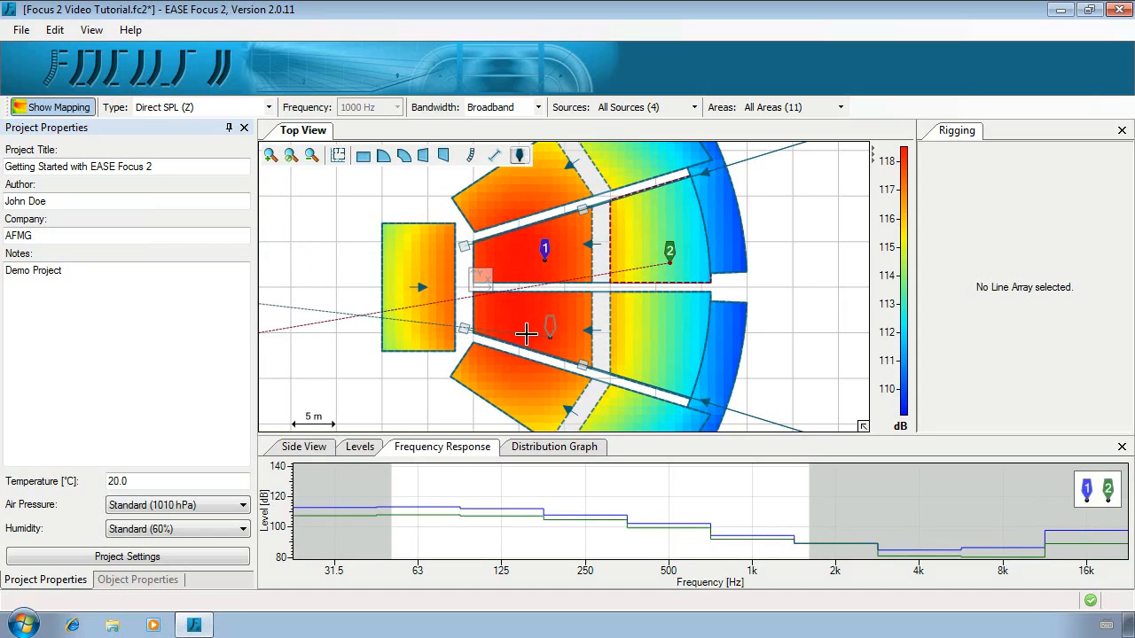
{"action": "left_click", "coordinate": [527, 331]}
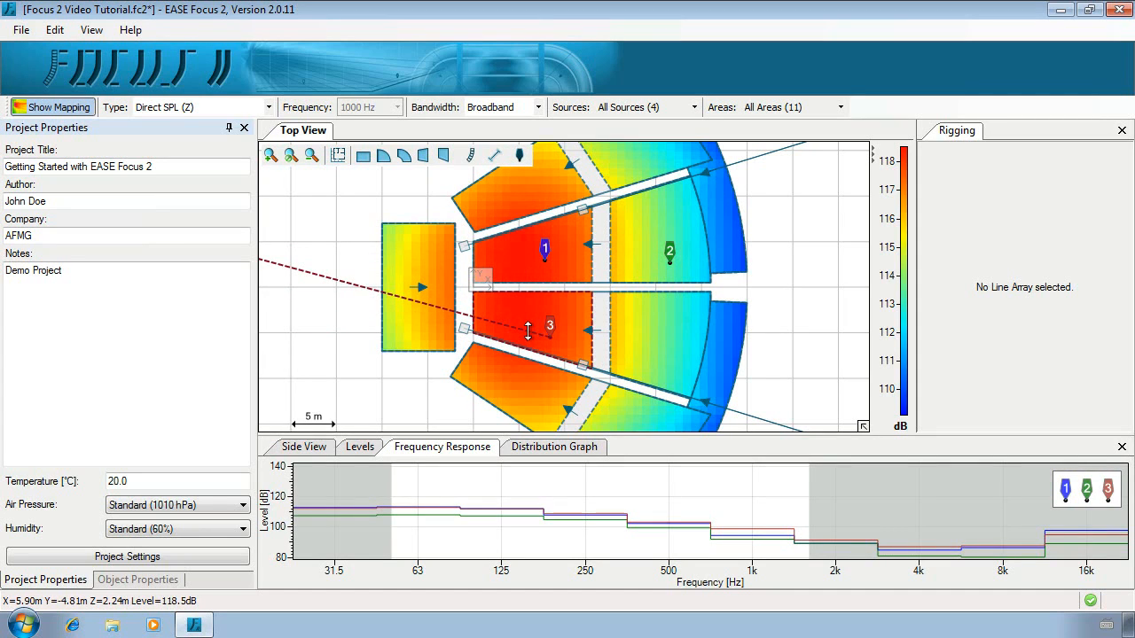
Step: Compare the receivers' frequency responses using receiver 2 as the reference curve
{"action": "left_click", "coordinate": [1065, 489]}
{"action": "left_click", "coordinate": [1064, 496]}
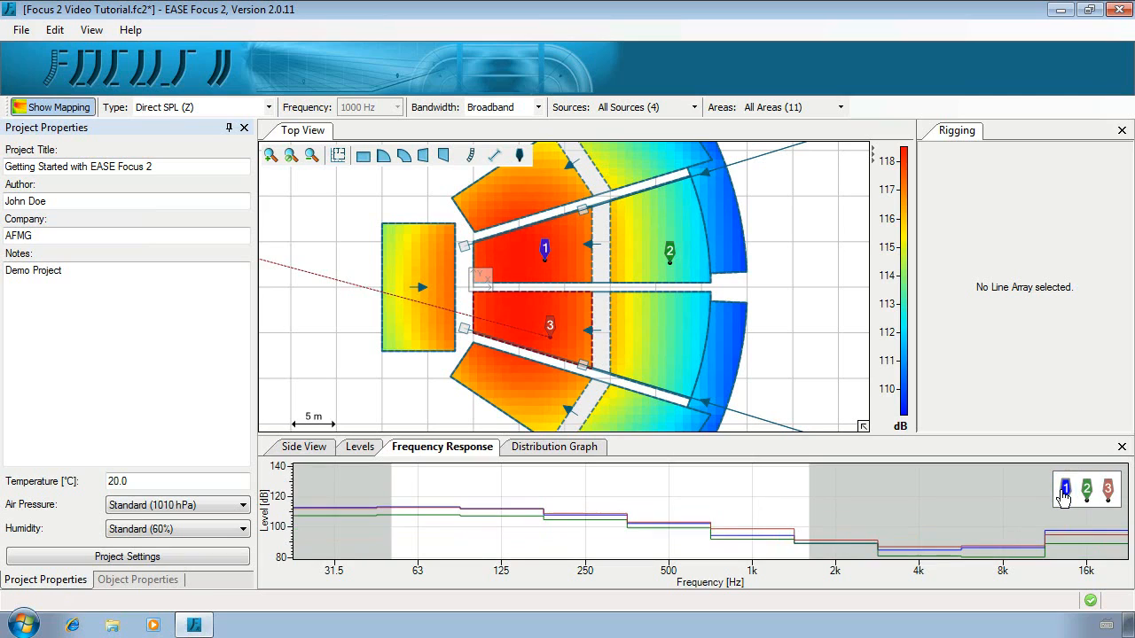
{"action": "left_click", "coordinate": [1085, 493]}
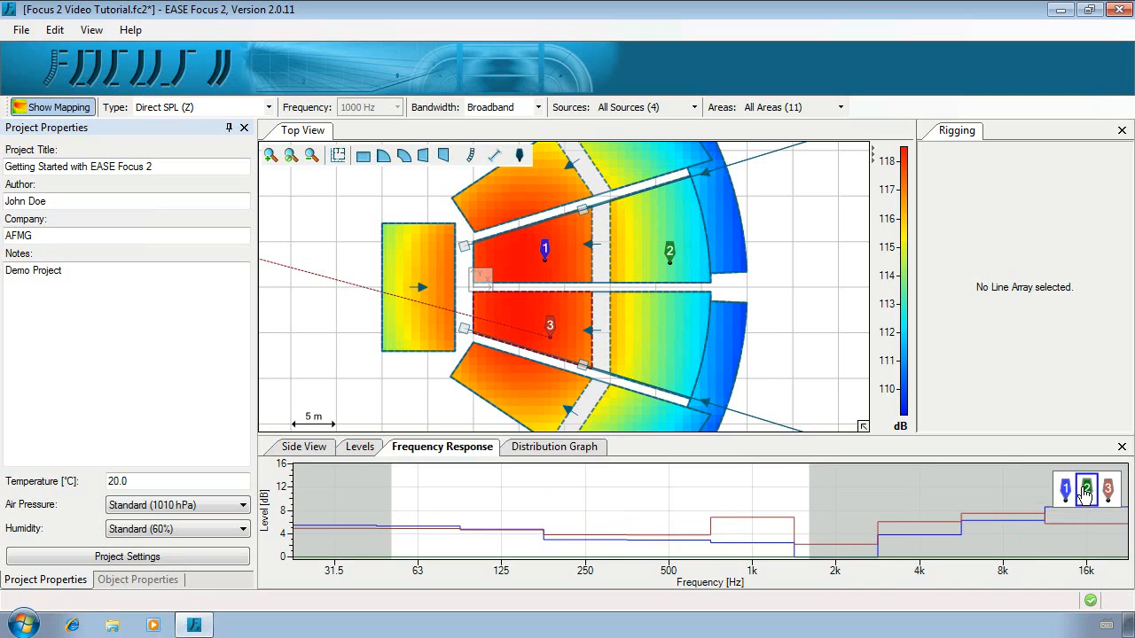
{"action": "left_click", "coordinate": [1085, 495]}
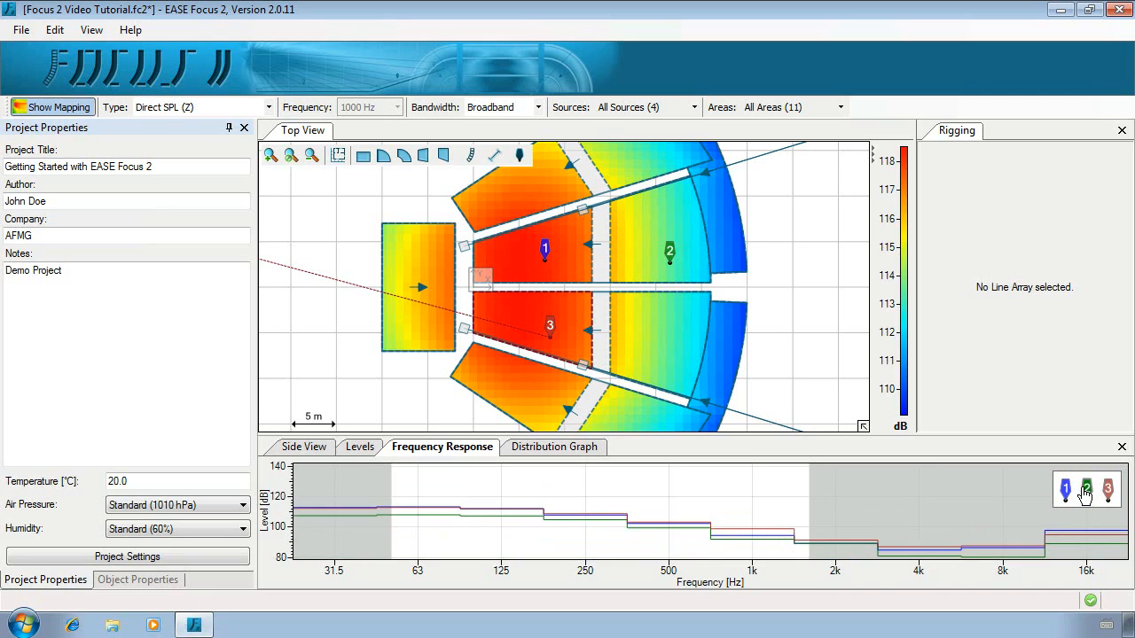
{"action": "left_click", "coordinate": [1085, 493]}
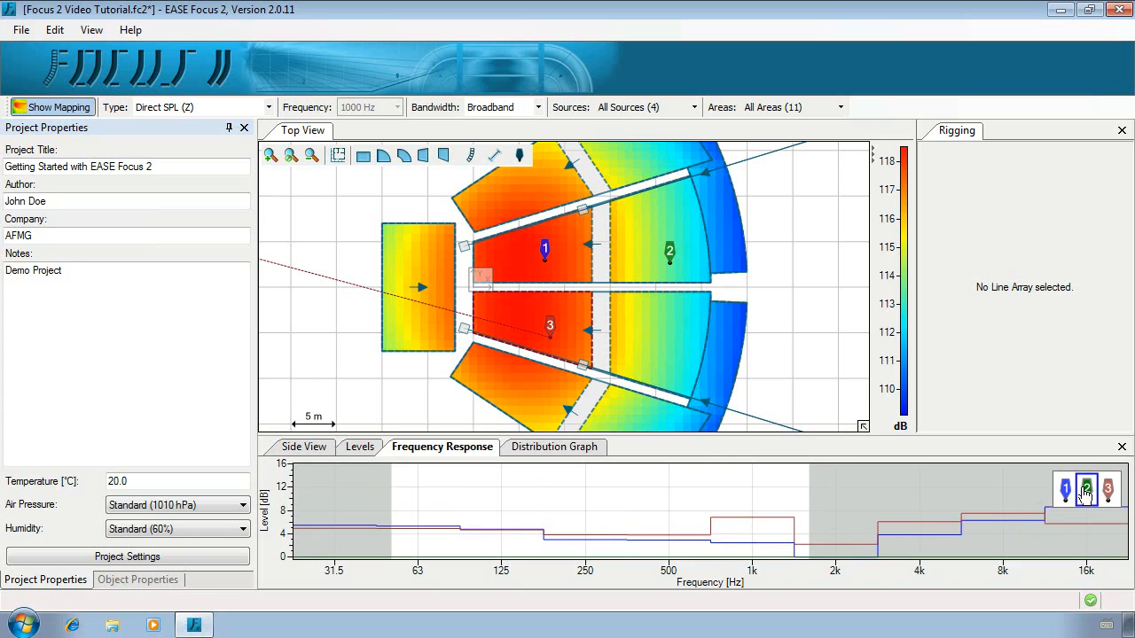
Step: Hide the curves of receivers 2 and 3 in the frequency response graph, leaving only receiver 1
{"action": "left_click", "coordinate": [1086, 493]}
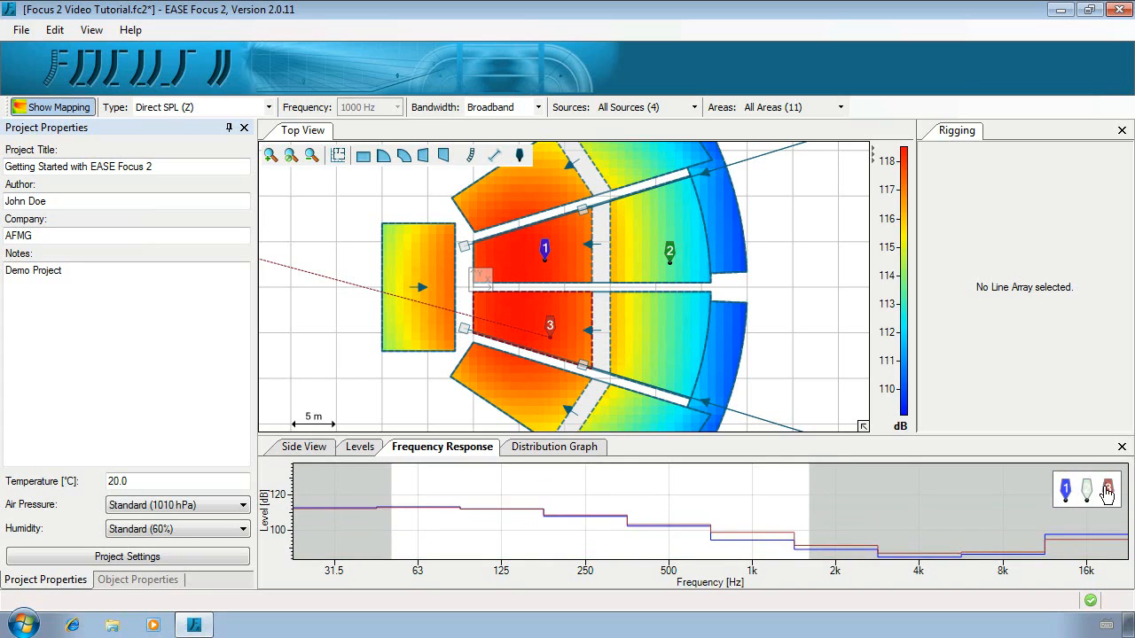
{"action": "left_click", "coordinate": [1107, 493]}
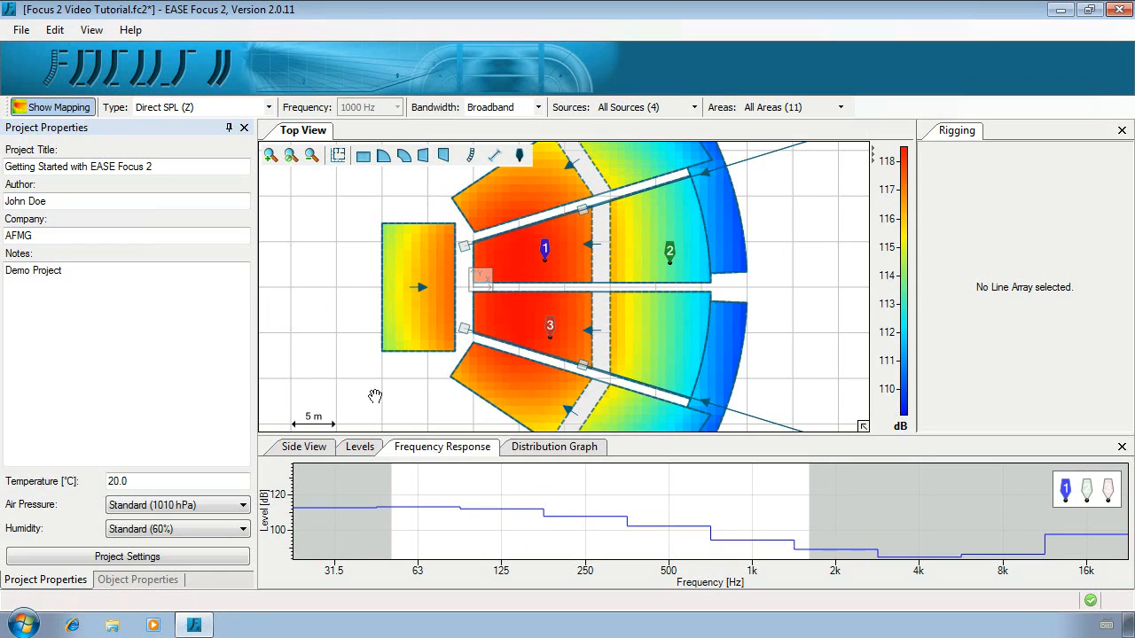
Step: Copy the Top View picture to the clipboard and paste it into a new Paint image
{"action": "right_click", "coordinate": [347, 230]}
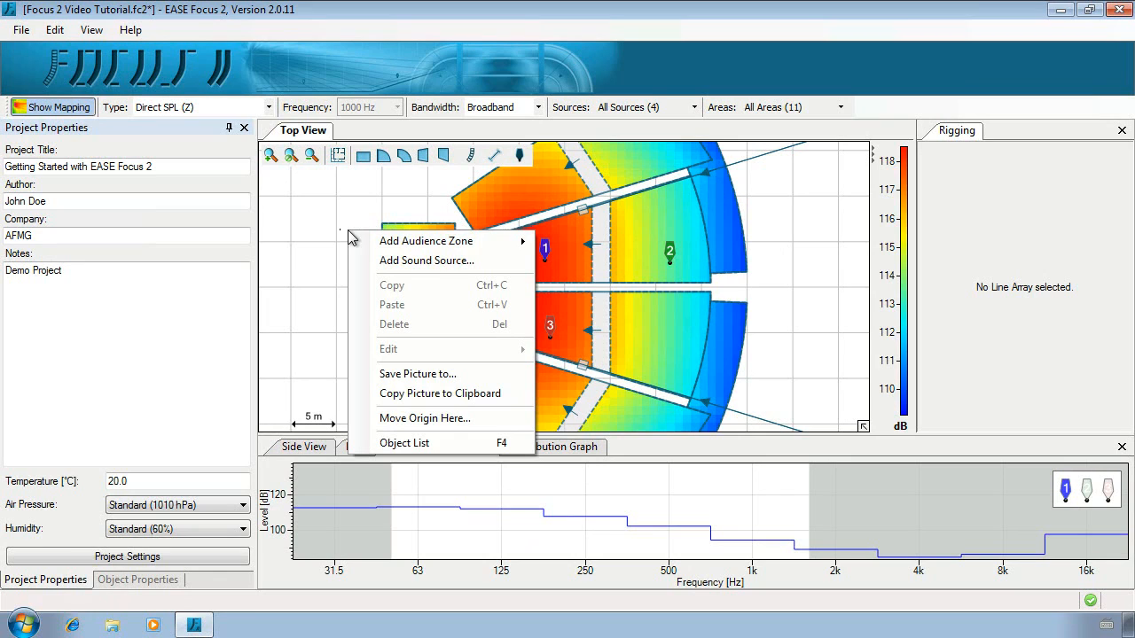
{"action": "left_click", "coordinate": [497, 394]}
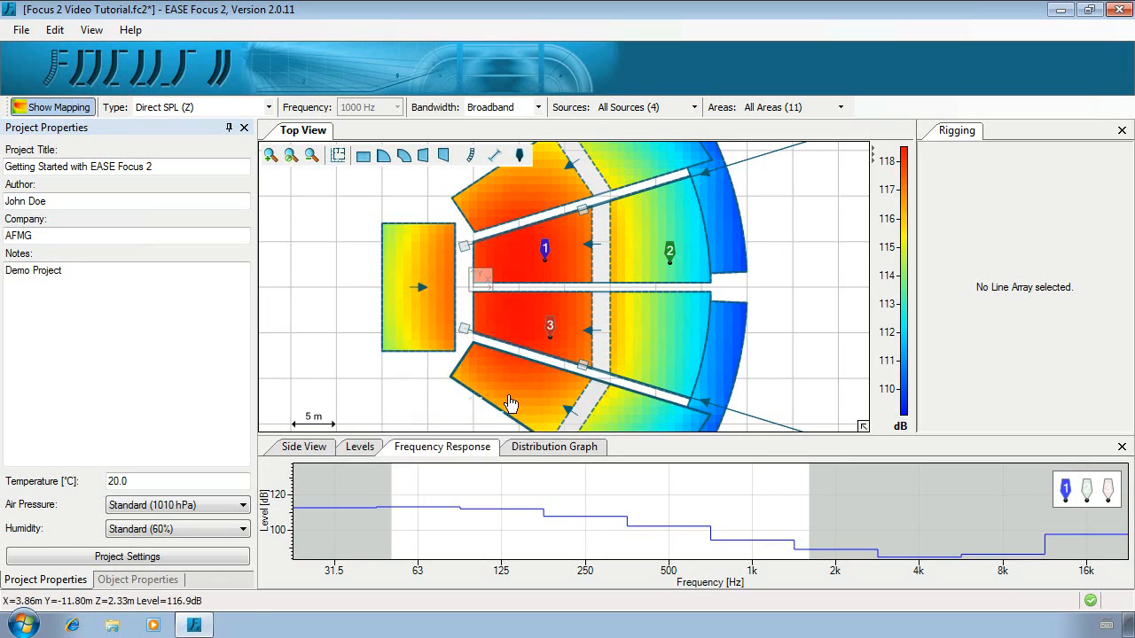
{"action": "left_click", "coordinate": [40, 620]}
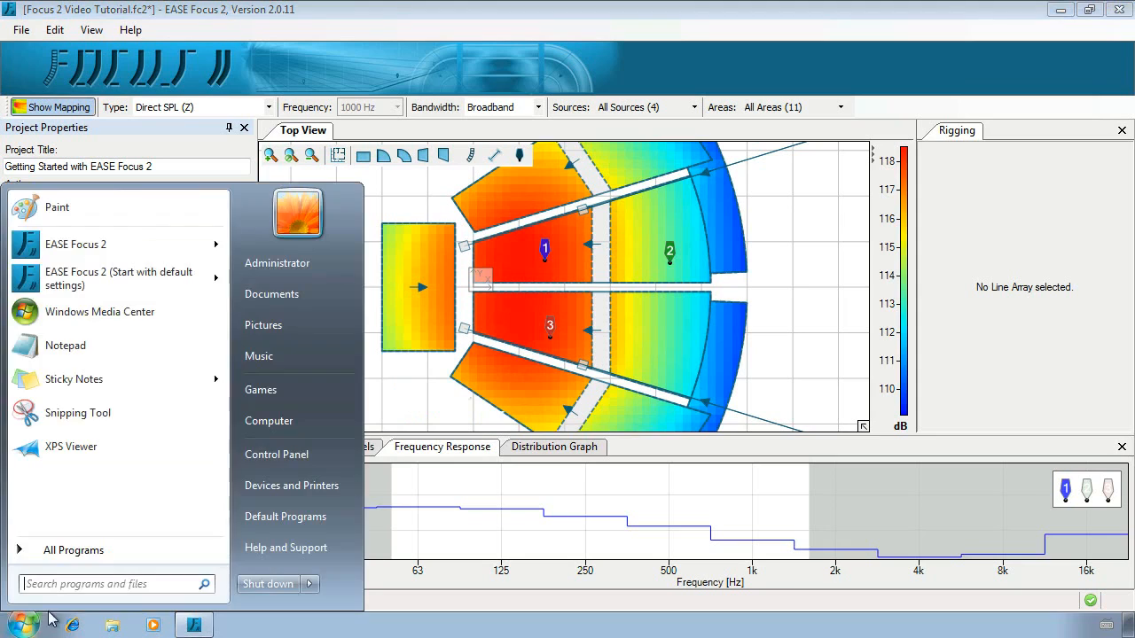
{"action": "left_click", "coordinate": [166, 211]}
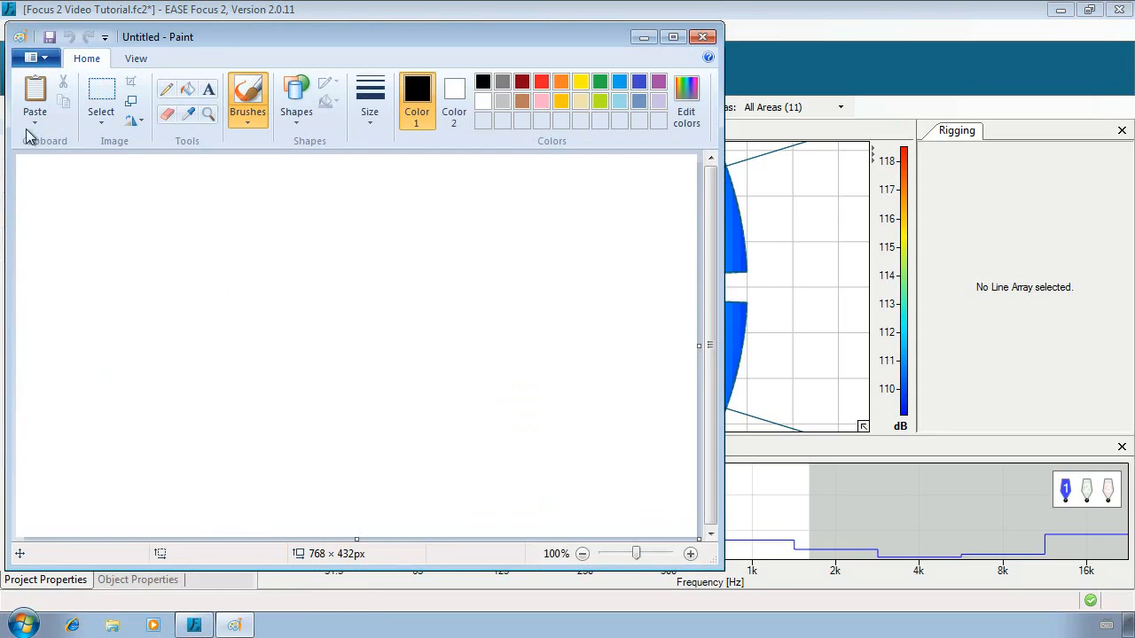
{"action": "left_click", "coordinate": [33, 98]}
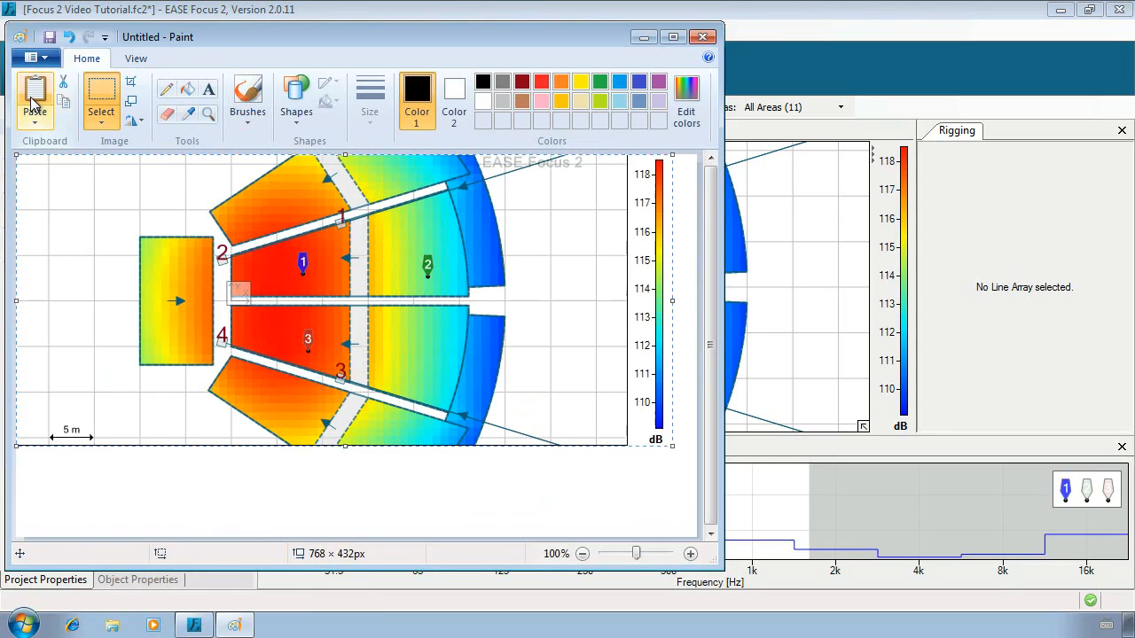
Step: Return to EASE Focus 2 and examine the save dialog for exporting the Top View picture as a file, without saving
{"action": "left_click", "coordinate": [801, 243]}
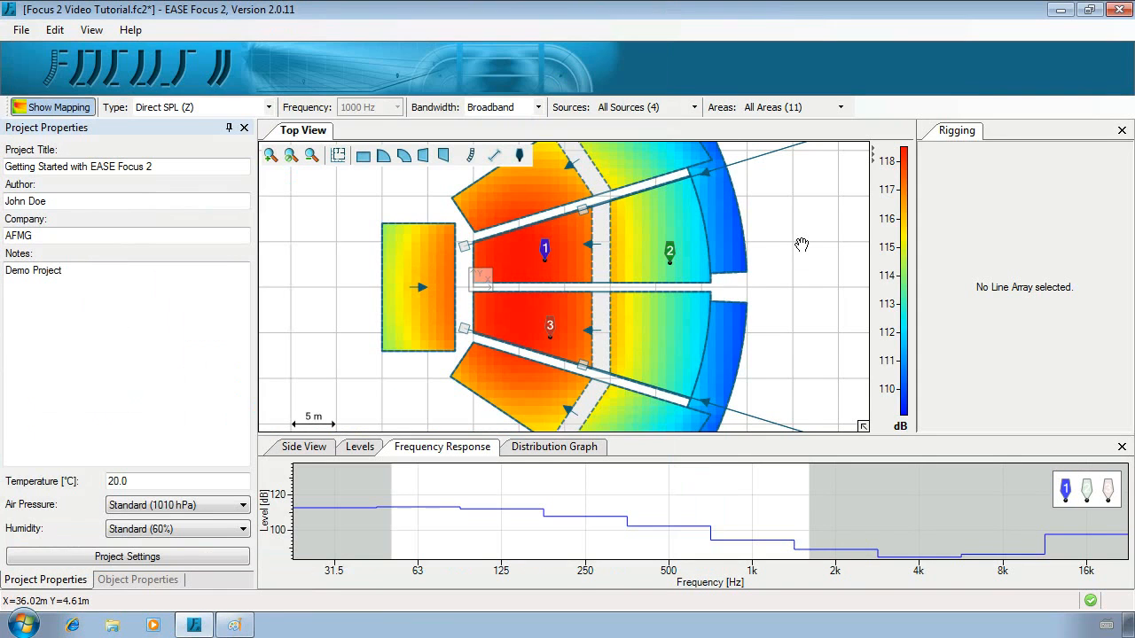
{"action": "right_click", "coordinate": [803, 247]}
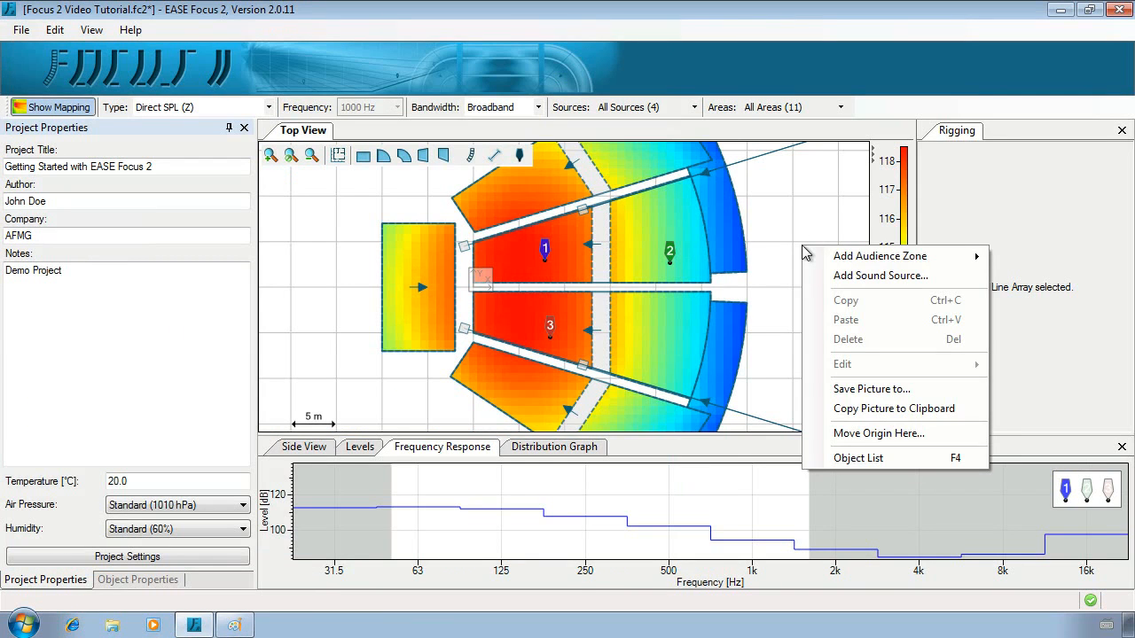
{"action": "left_click", "coordinate": [953, 389]}
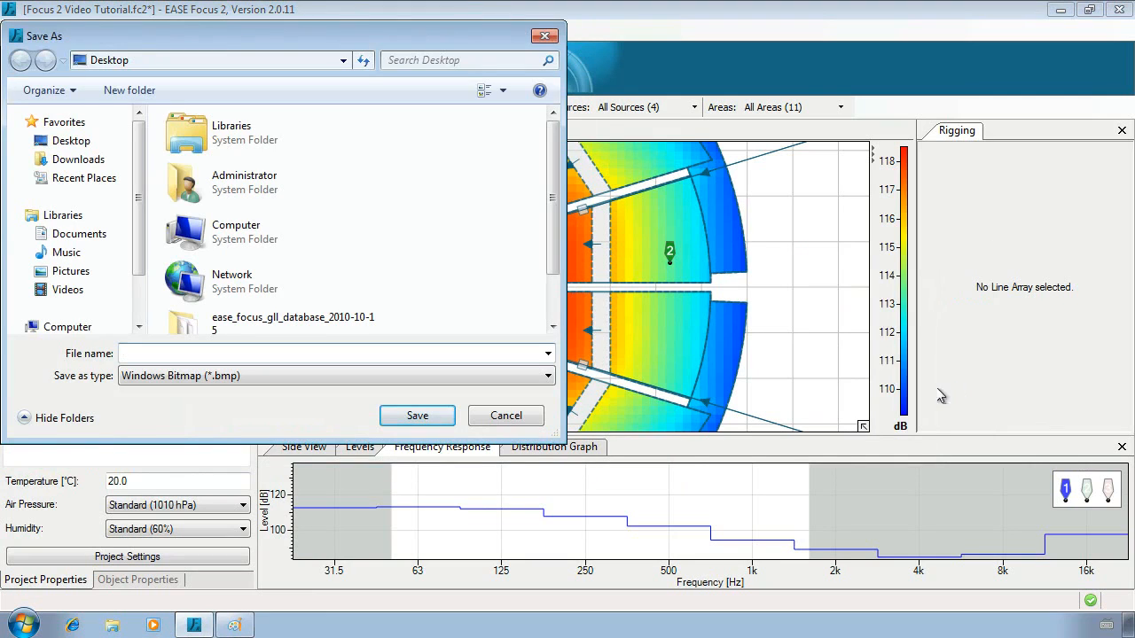
{"action": "left_click", "coordinate": [506, 416]}
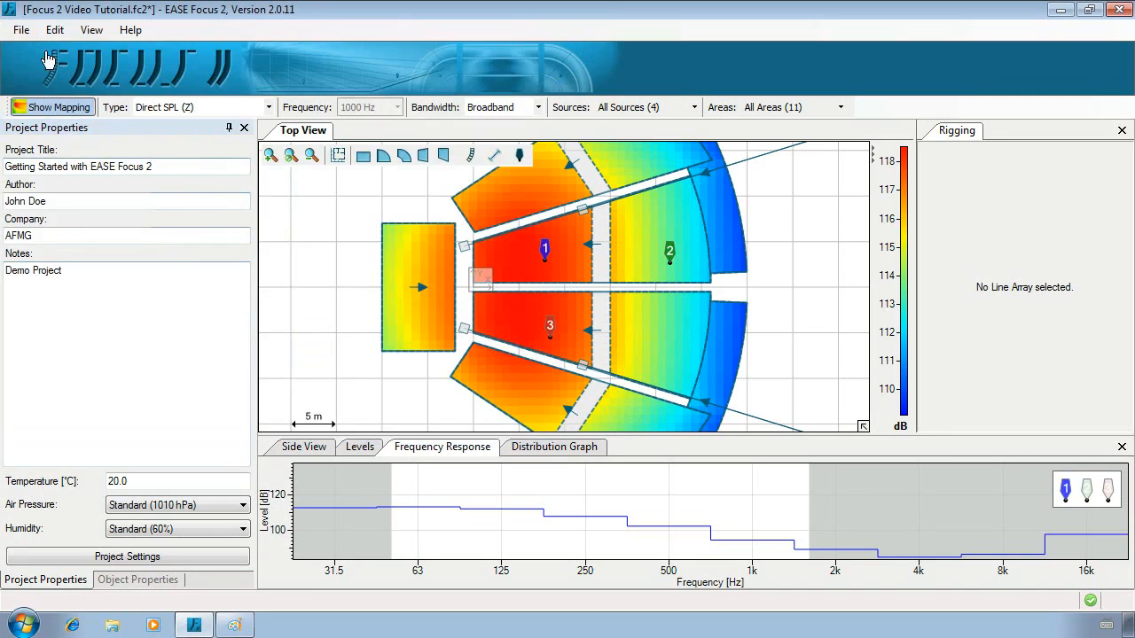
Step: Create a report with audience zones and receivers, save it to the desktop as a PDF under the suggested name, and look through its pages
{"action": "left_click", "coordinate": [21, 29]}
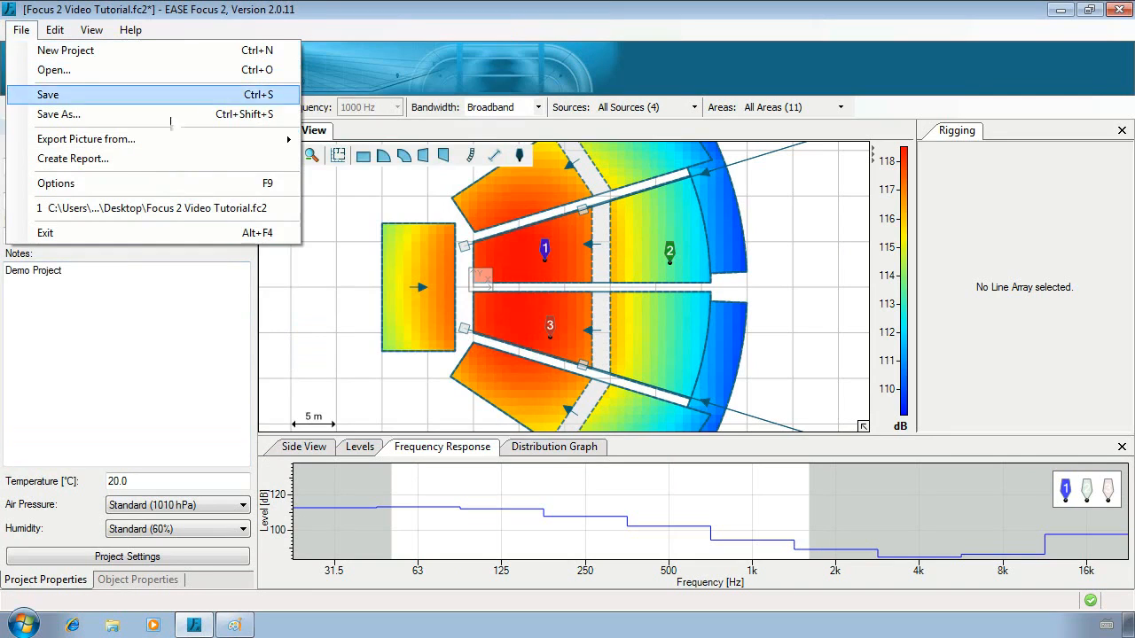
{"action": "mouse_move", "coordinate": [222, 147]}
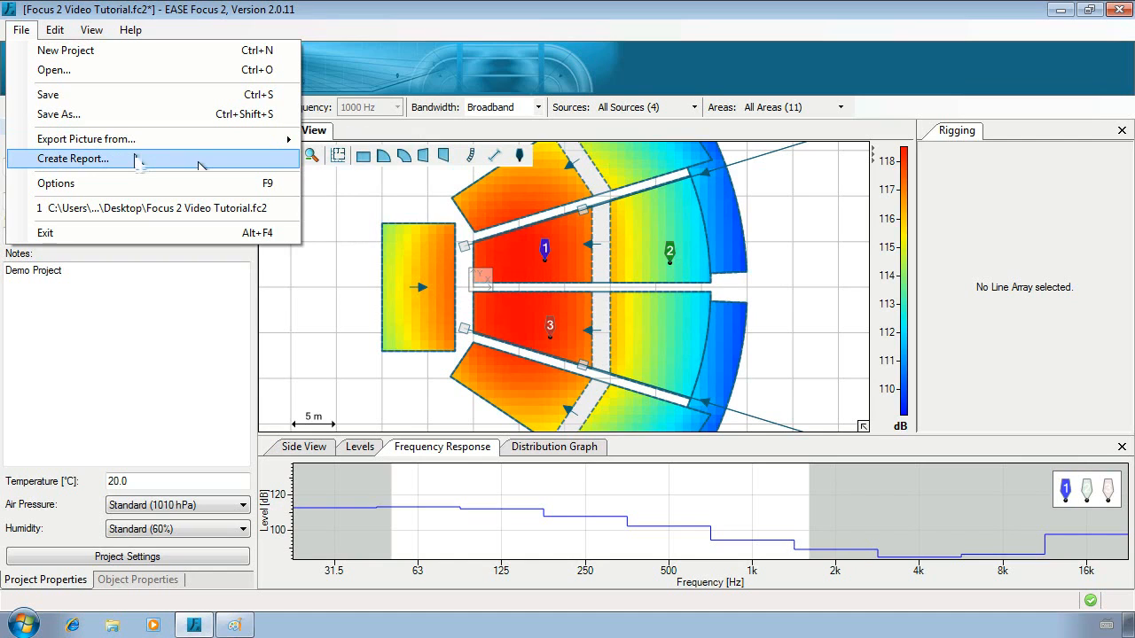
{"action": "left_click", "coordinate": [139, 160]}
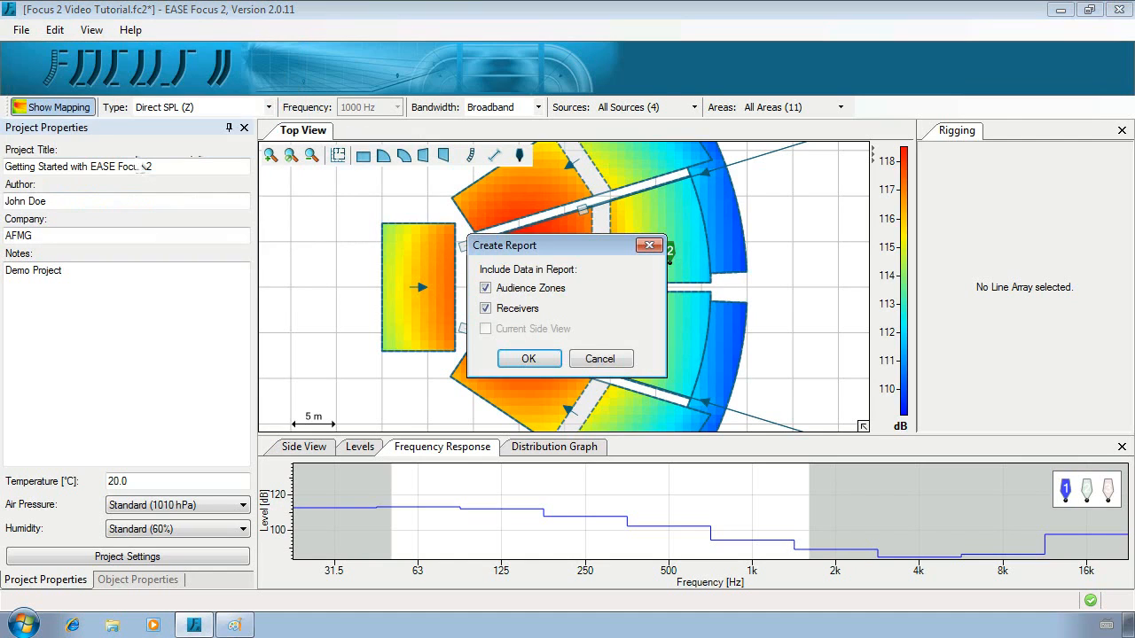
{"action": "left_click", "coordinate": [529, 359]}
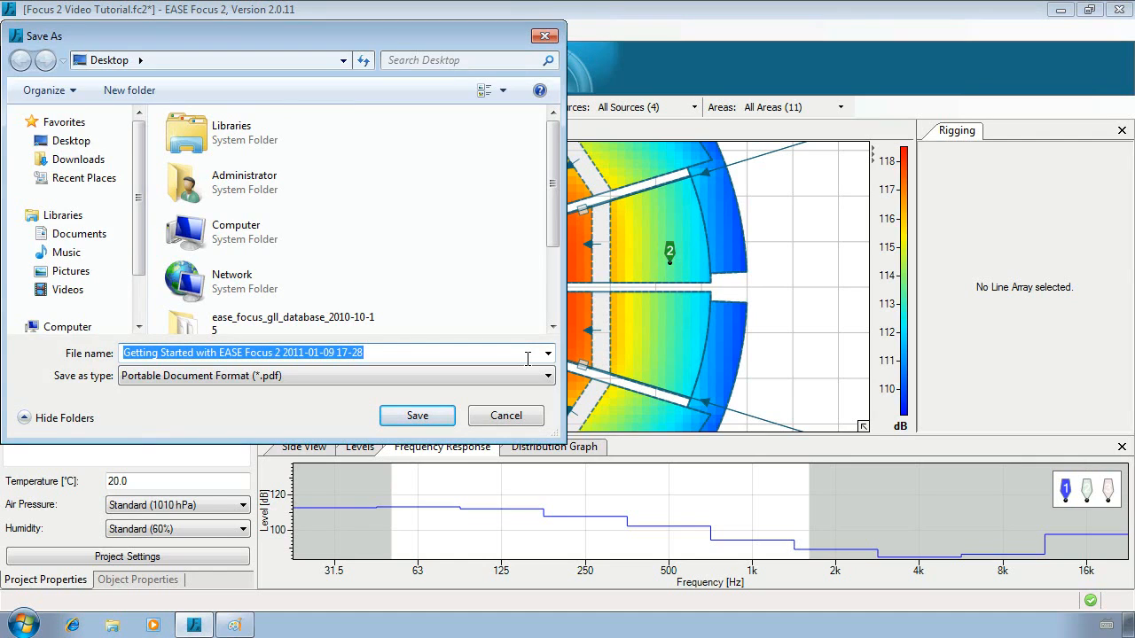
{"action": "left_click", "coordinate": [399, 378]}
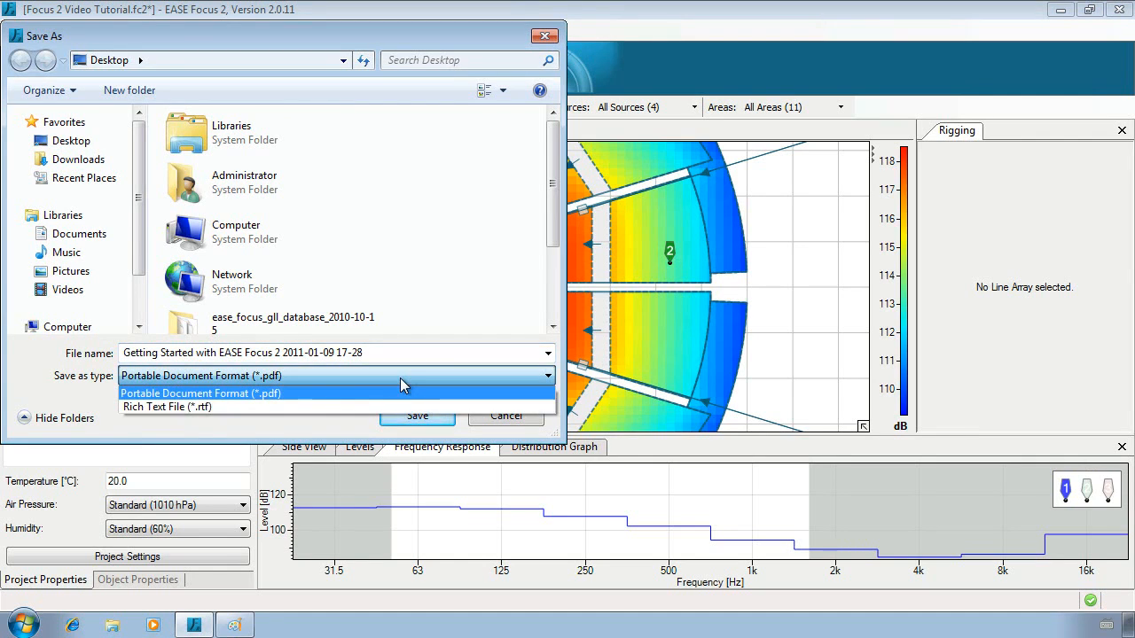
{"action": "left_click", "coordinate": [318, 394]}
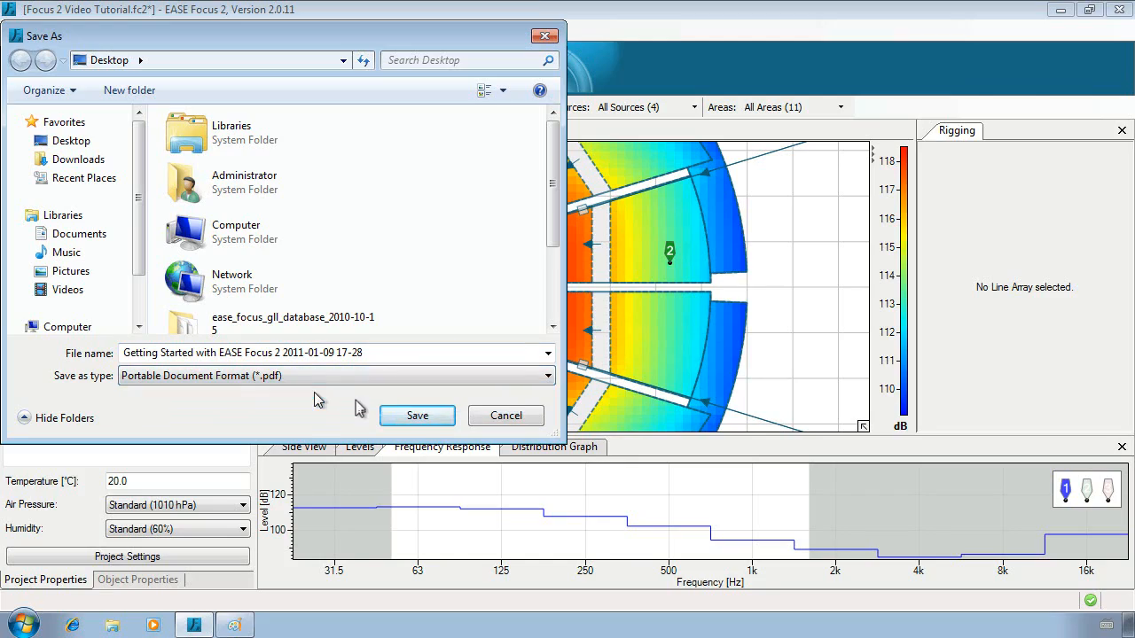
{"action": "left_click", "coordinate": [413, 416]}
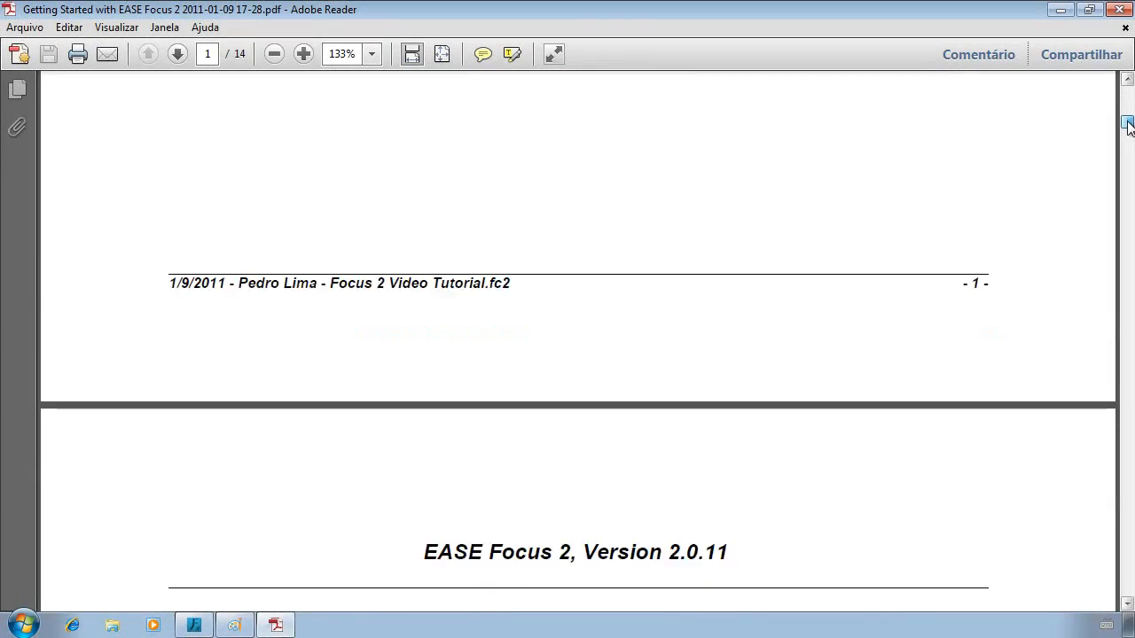
{"action": "left_click_drag", "start_coordinate": [1128, 126], "coordinate": [1128, 221]}
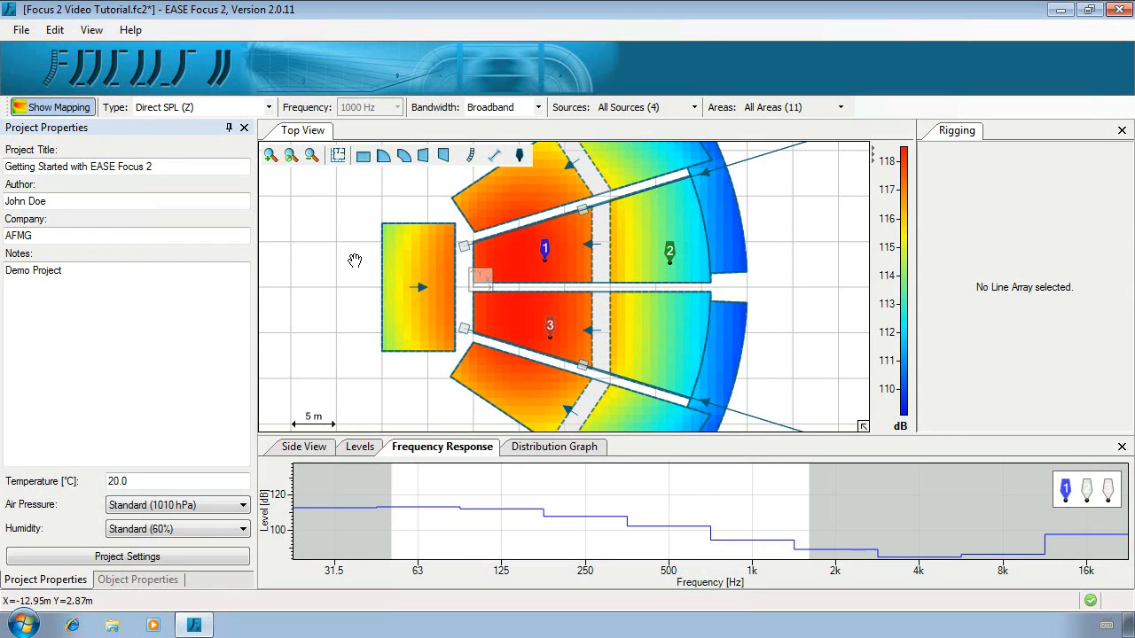
Step: Examine the Standard and Extended functionality modes in the Environment options, and leave the options without changing anything
{"action": "key", "text": "F9"}
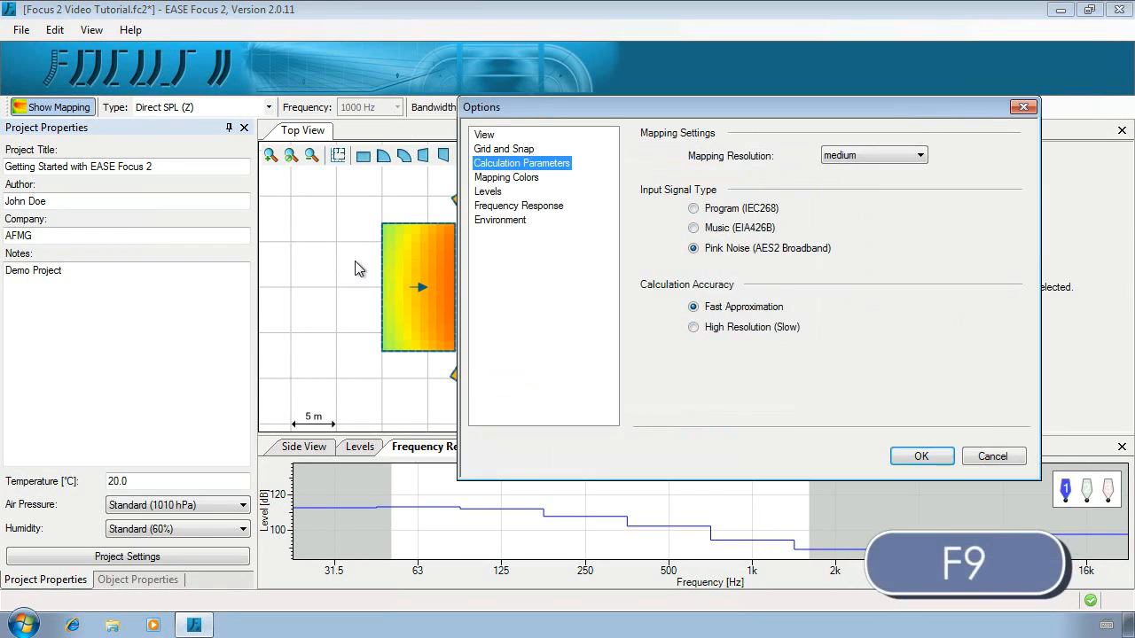
{"action": "left_click", "coordinate": [493, 222]}
{"action": "left_click", "coordinate": [865, 250]}
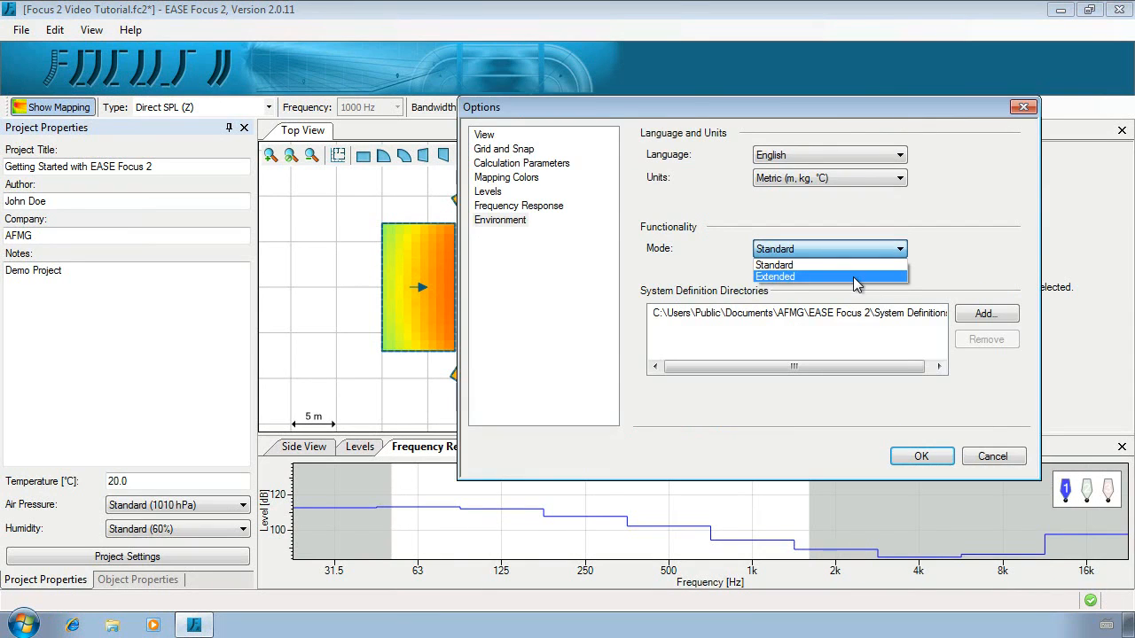
{"action": "key", "text": "Escape"}
{"action": "left_click", "coordinate": [1020, 460]}
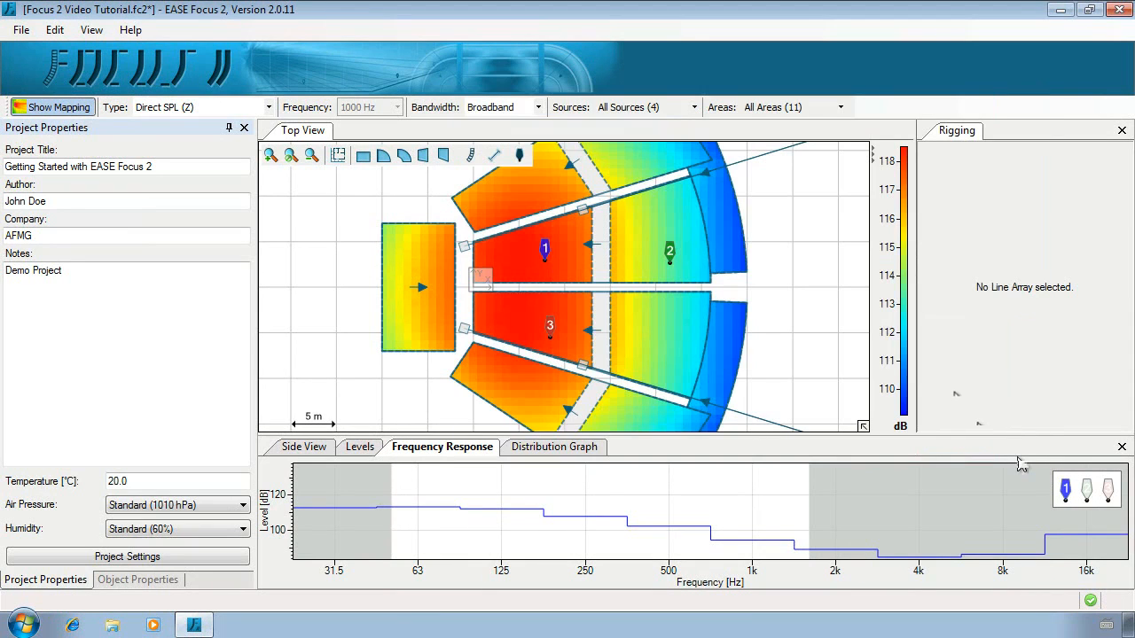
Step: Locate the EASE Focus 2 User's Guide in the AFMG program folder, and open the guide from within EASE Focus 2
{"action": "left_click", "coordinate": [23, 625]}
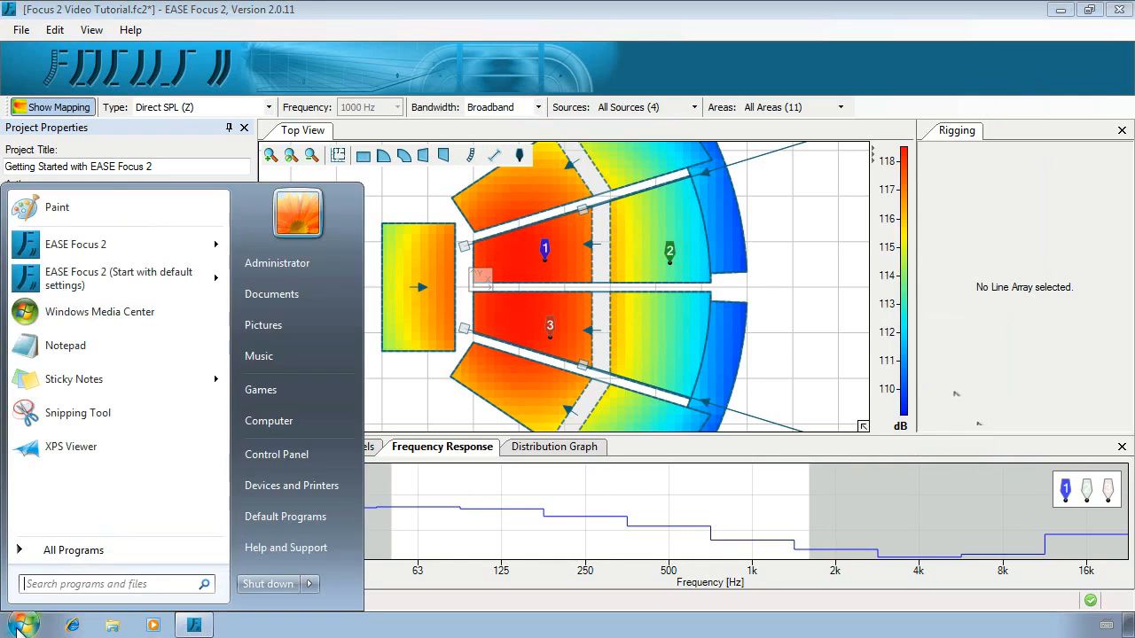
{"action": "left_click", "coordinate": [73, 551]}
{"action": "left_click", "coordinate": [35, 401]}
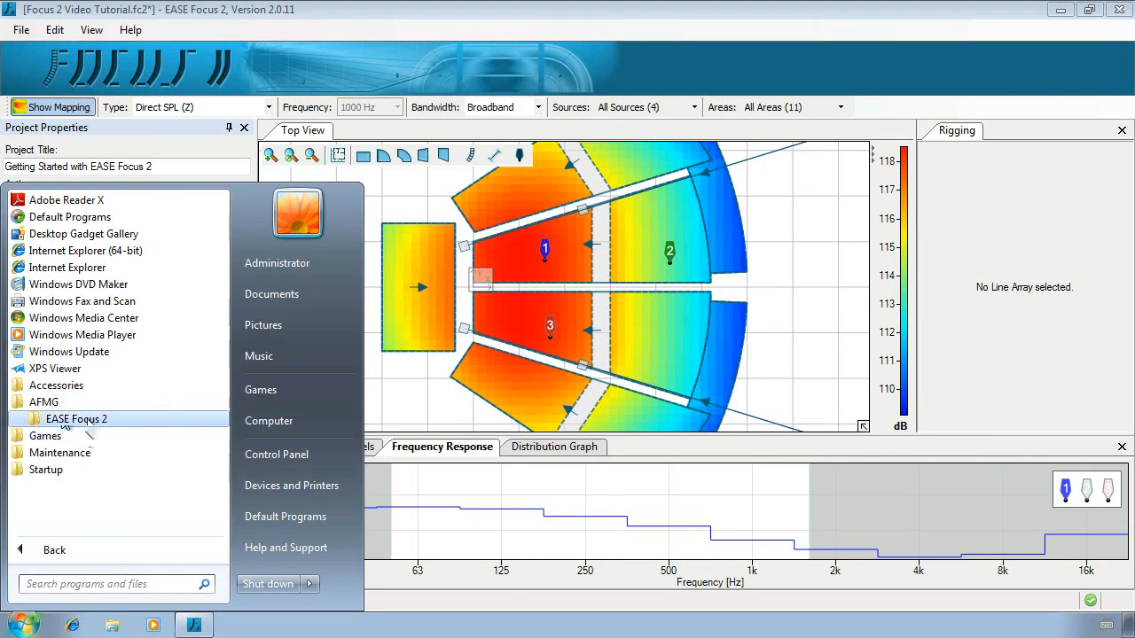
{"action": "left_click", "coordinate": [59, 418]}
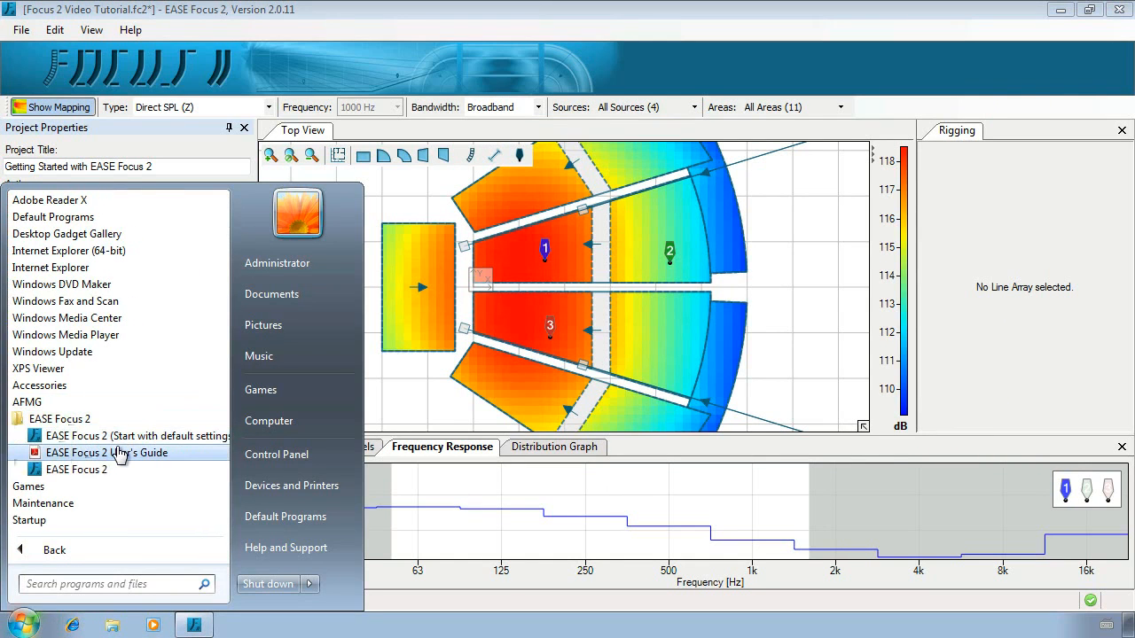
{"action": "left_click", "coordinate": [409, 402]}
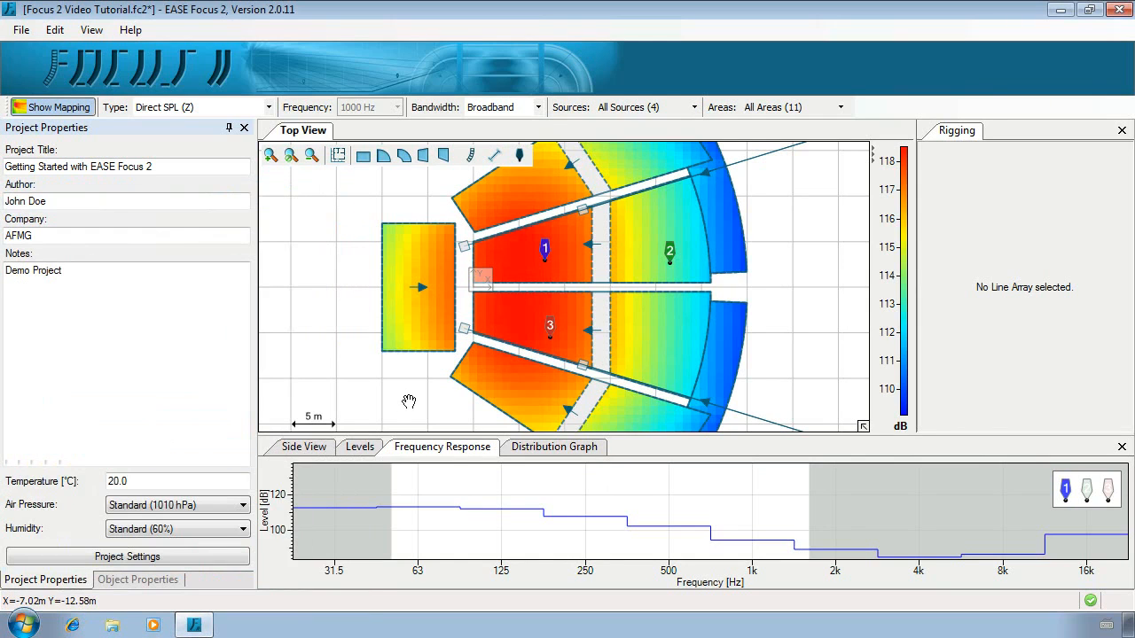
{"action": "key", "text": "F1"}
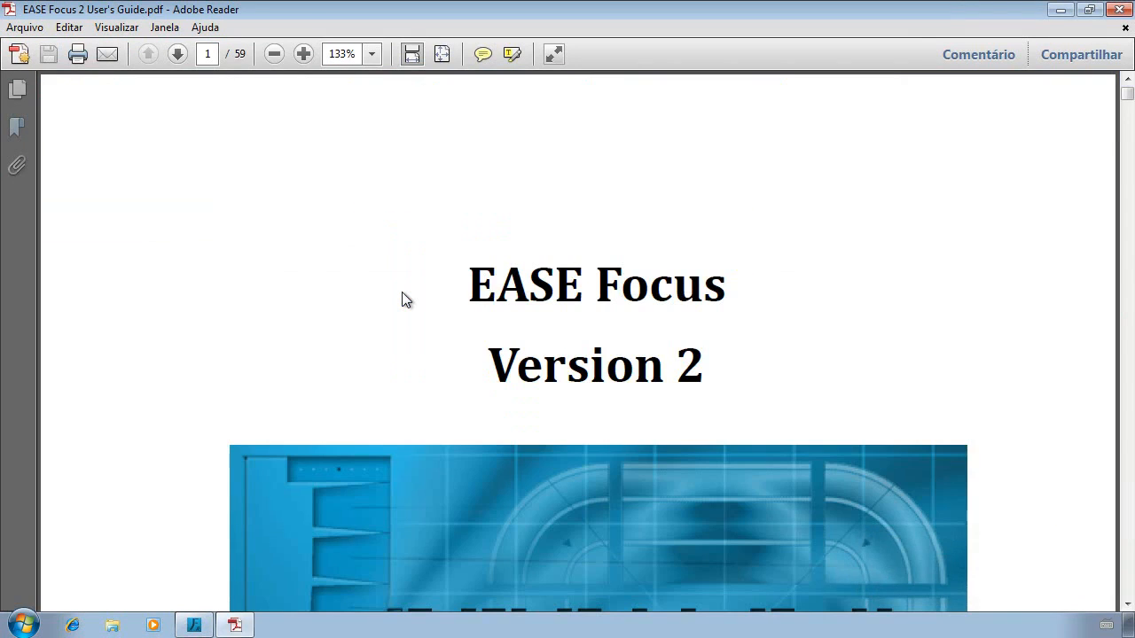